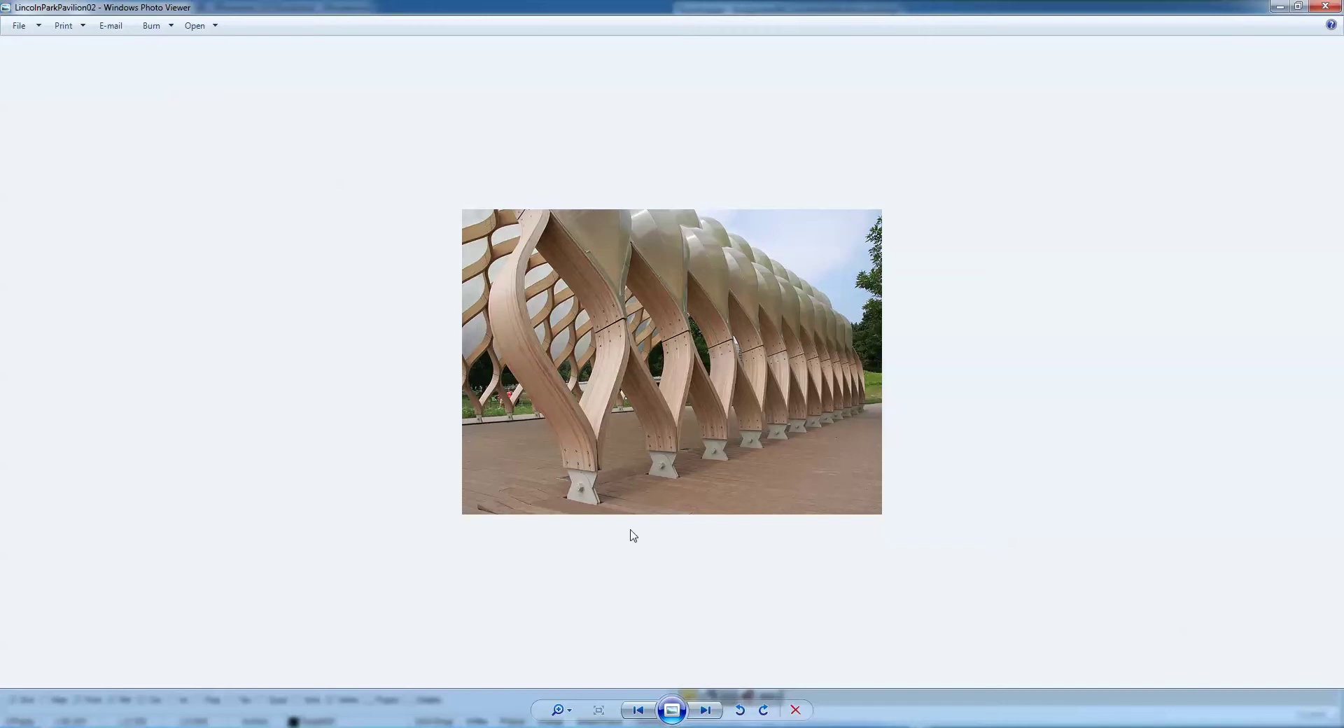
Step: View the next pavilion reference photo, and minimize the photo viewer and Grasshopper windows to expose the full Rhino viewport
left_click(702, 714)
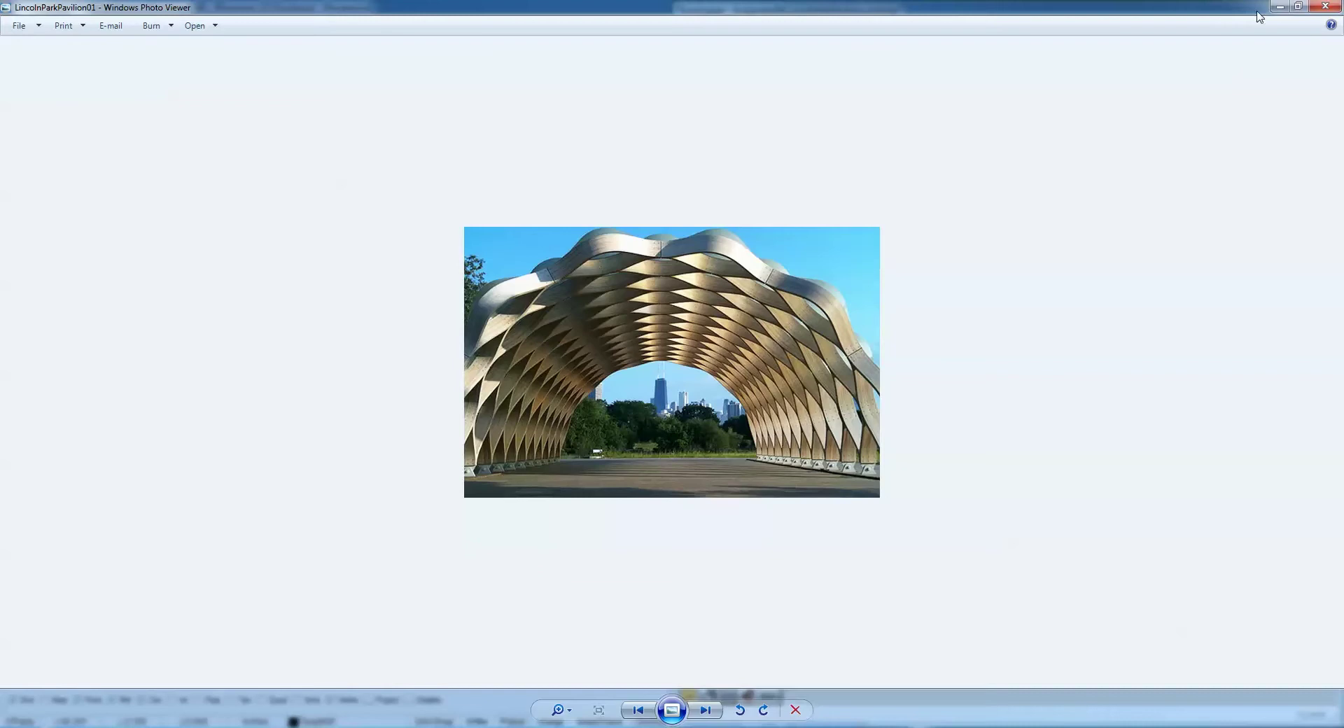
left_click(1281, 7)
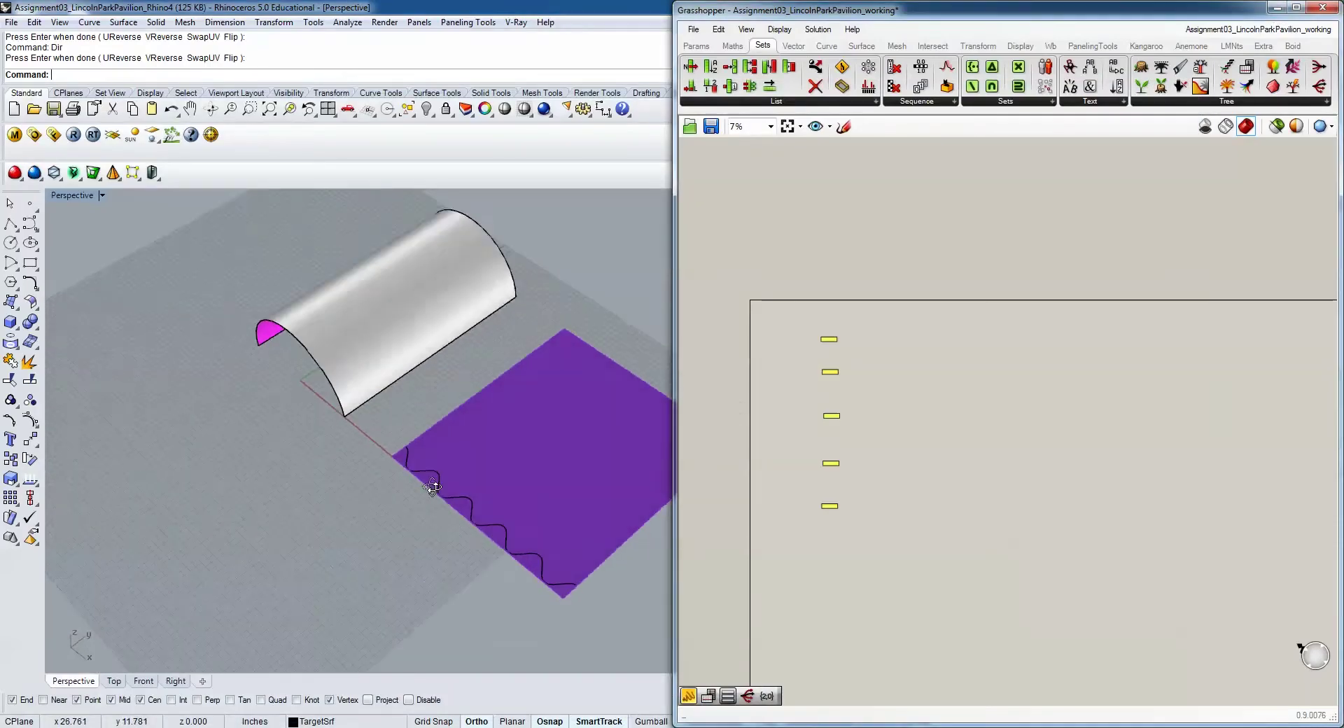
left_click(1285, 9)
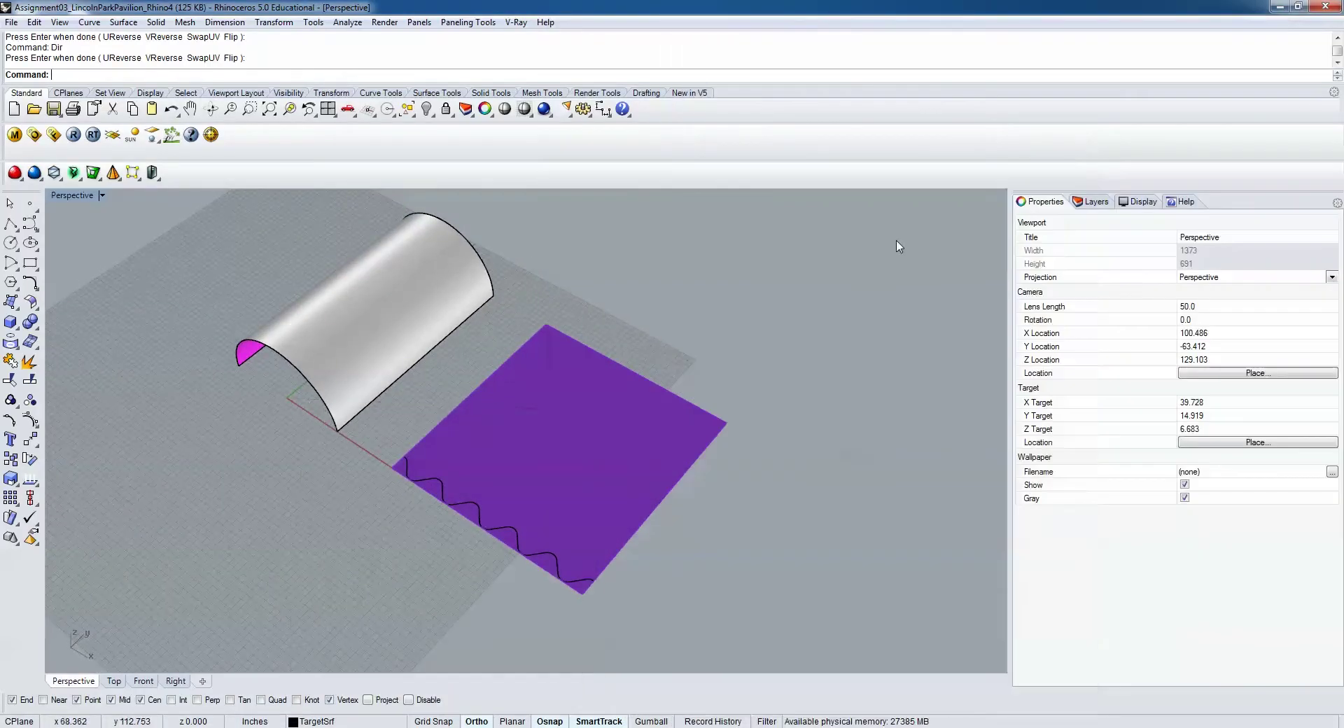
Step: Copy the vault, the purple base surface and its wave curves to the empty area in front of the originals
scroll(301, 458, "up", 5)
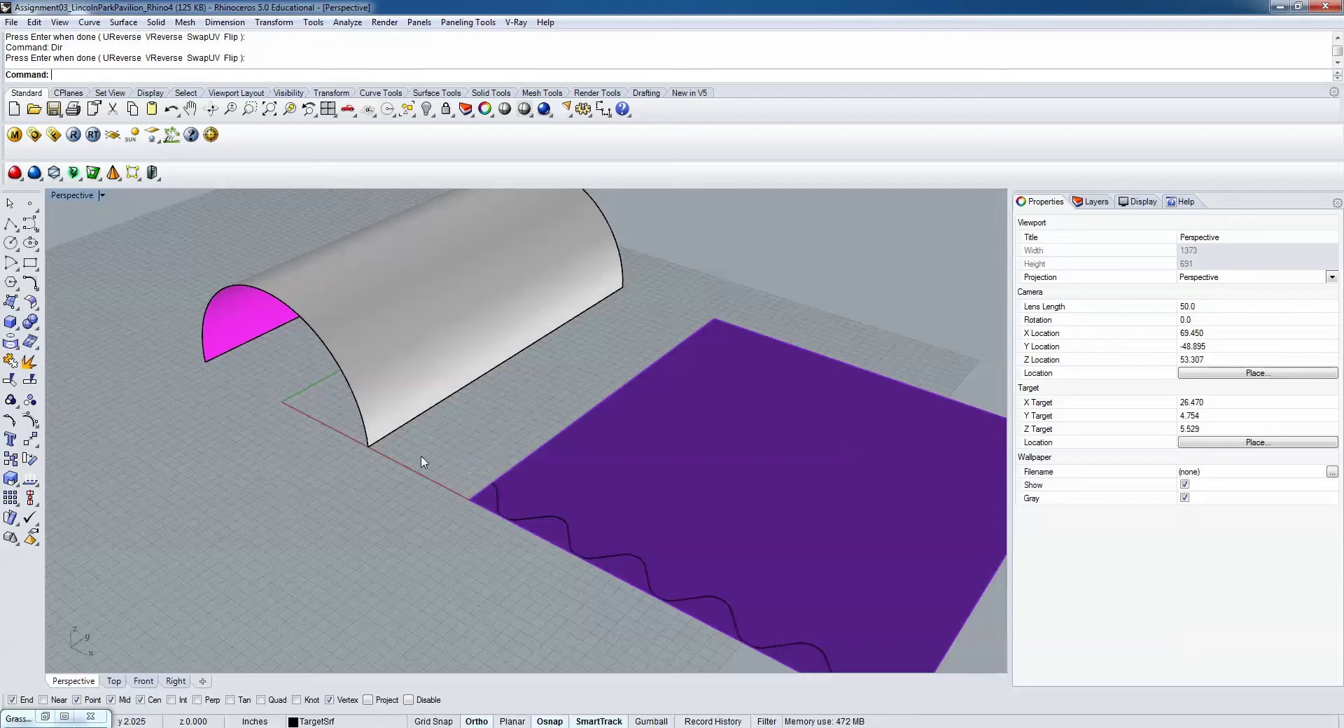
right_click_drag(445, 439, 460, 494)
scroll(455, 462, "down", 4)
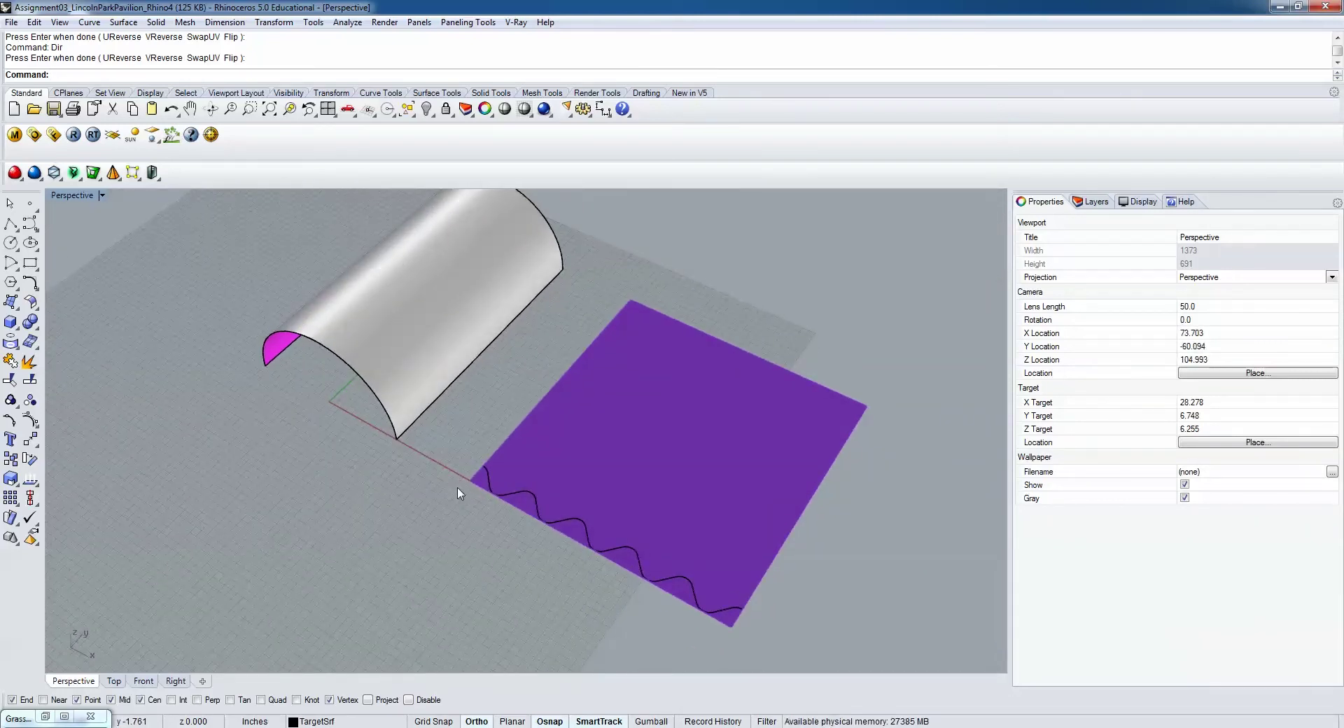
key("Return")
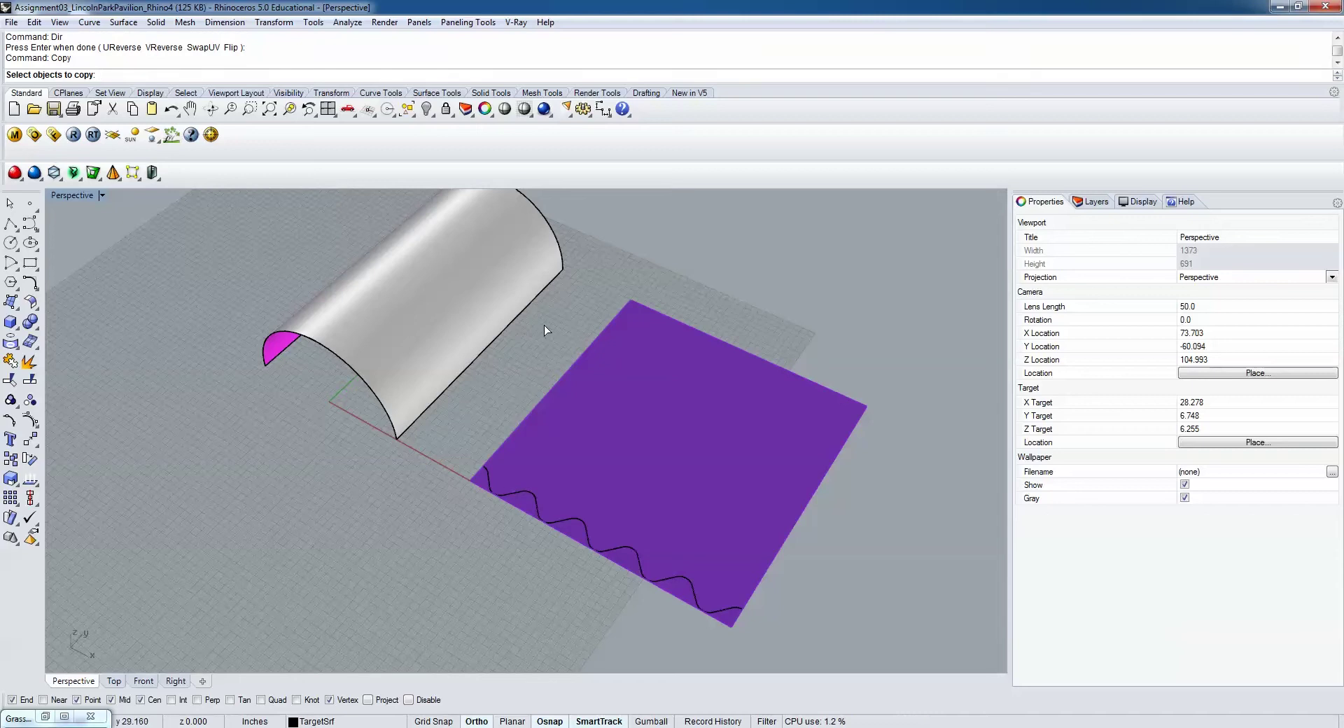
left_click_drag(545, 364, 323, 581)
scroll(409, 515, "down", 4)
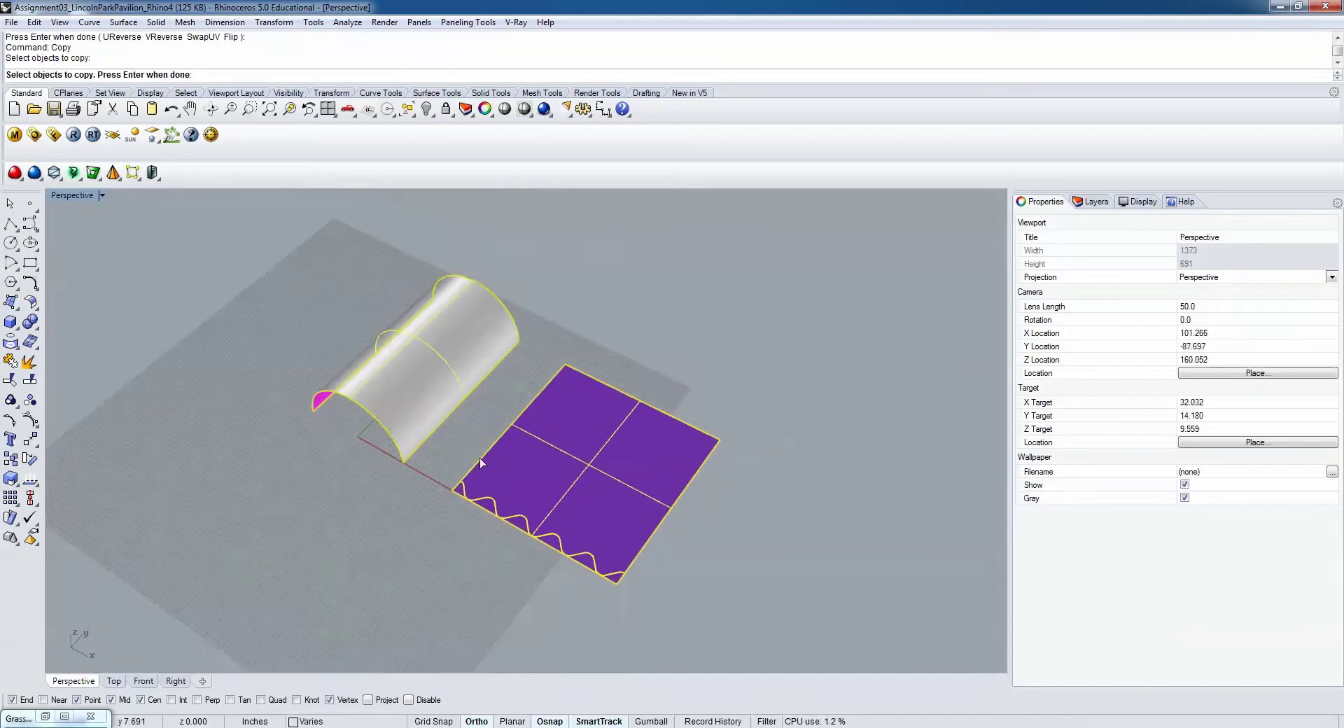
key("Return")
left_click(512, 428)
scroll(516, 423, "down", 5)
left_click(413, 544)
key("Return")
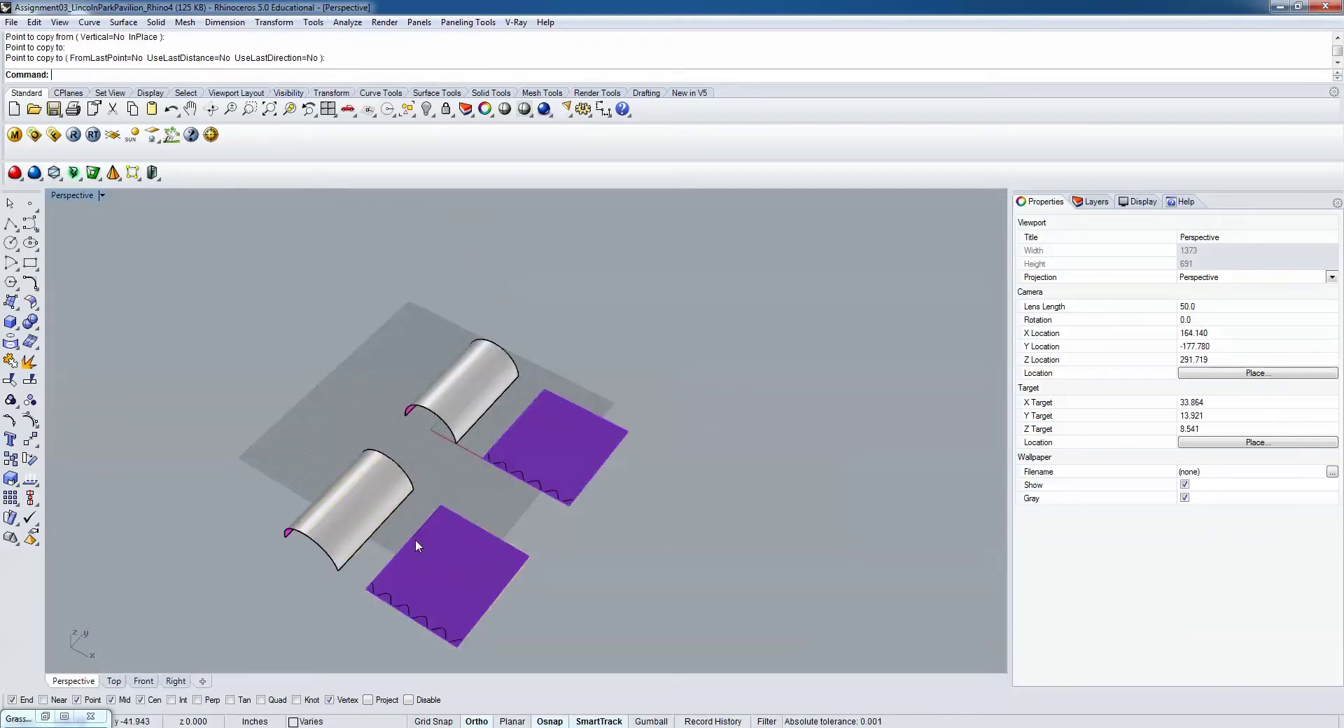
Step: Examine the copied vault surface and the copied flat base surface from several angles
scroll(387, 609, "up", 9)
right_click_drag(385, 609, 386, 573)
scroll(378, 504, "down", 4)
left_click(339, 351)
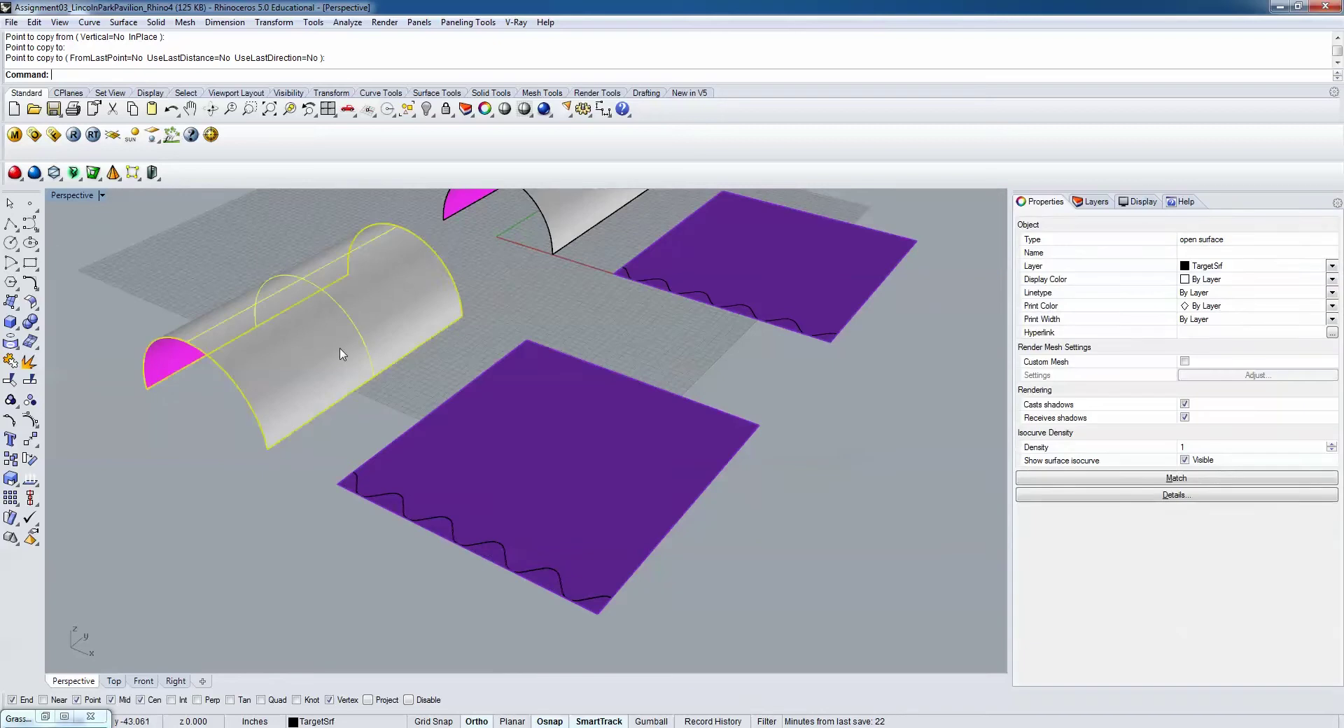
mouse_move(385, 348)
right_mouse_down()
mouse_move(469, 307)
mouse_move(380, 336)
mouse_move(364, 357)
right_mouse_up()
right_click_drag(352, 404, 370, 390)
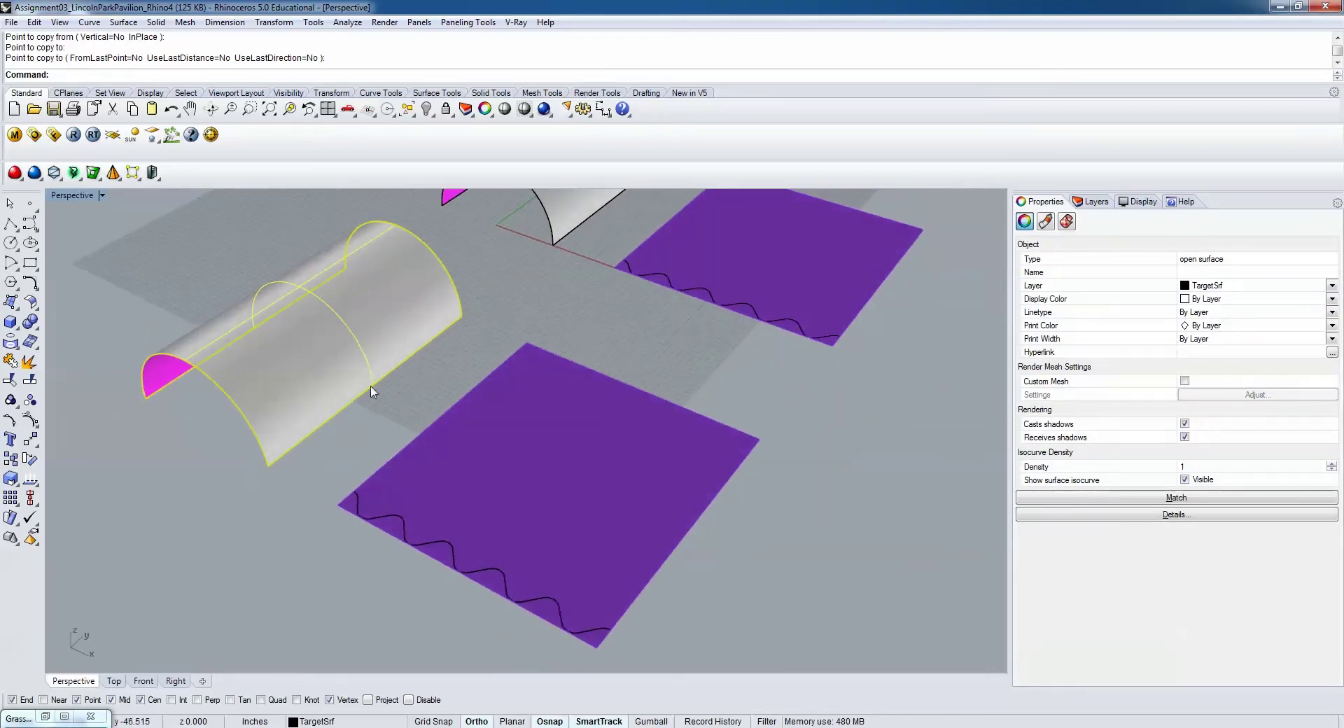
scroll(388, 408, "down", 2)
scroll(385, 466, "up", 5)
scroll(420, 459, "down", 5)
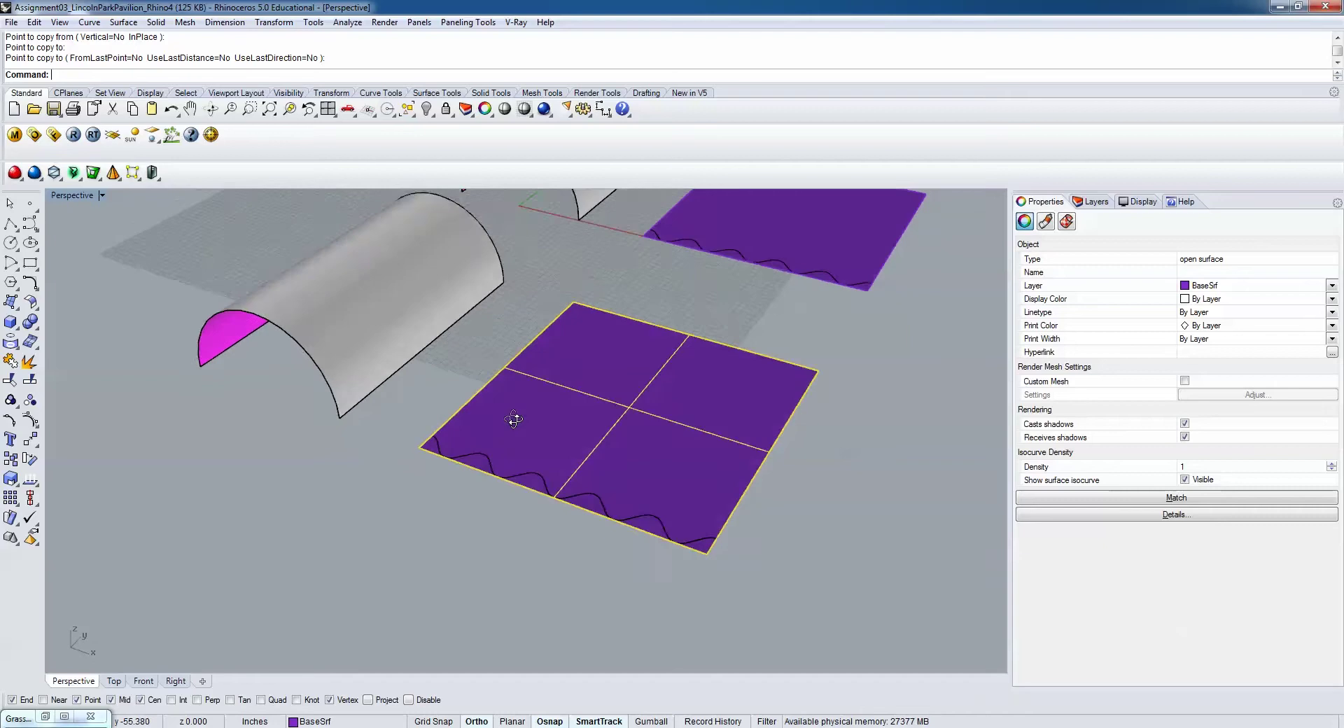
Step: Unroll the copied vault surface into a flat surface with UnrollSrf
right_click_drag(516, 417, 327, 329)
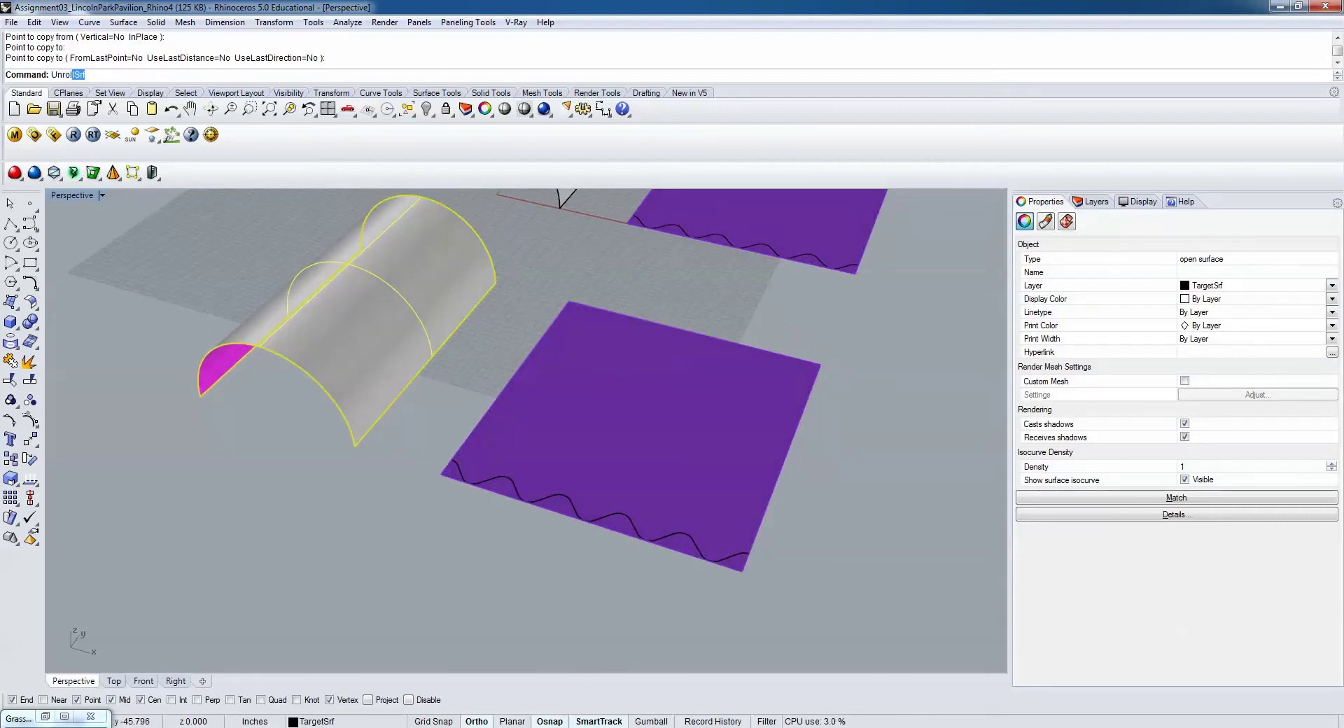
key("Return")
scroll(331, 341, "down", 2)
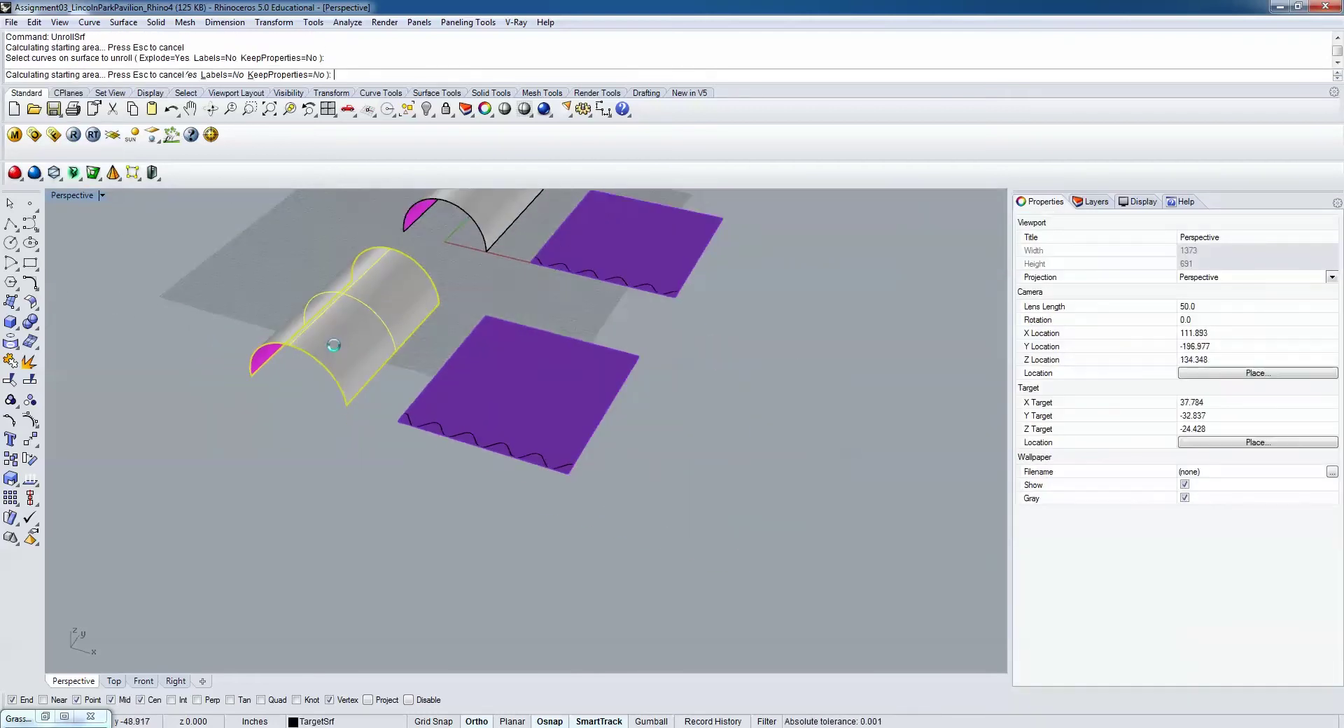
left_click(476, 248)
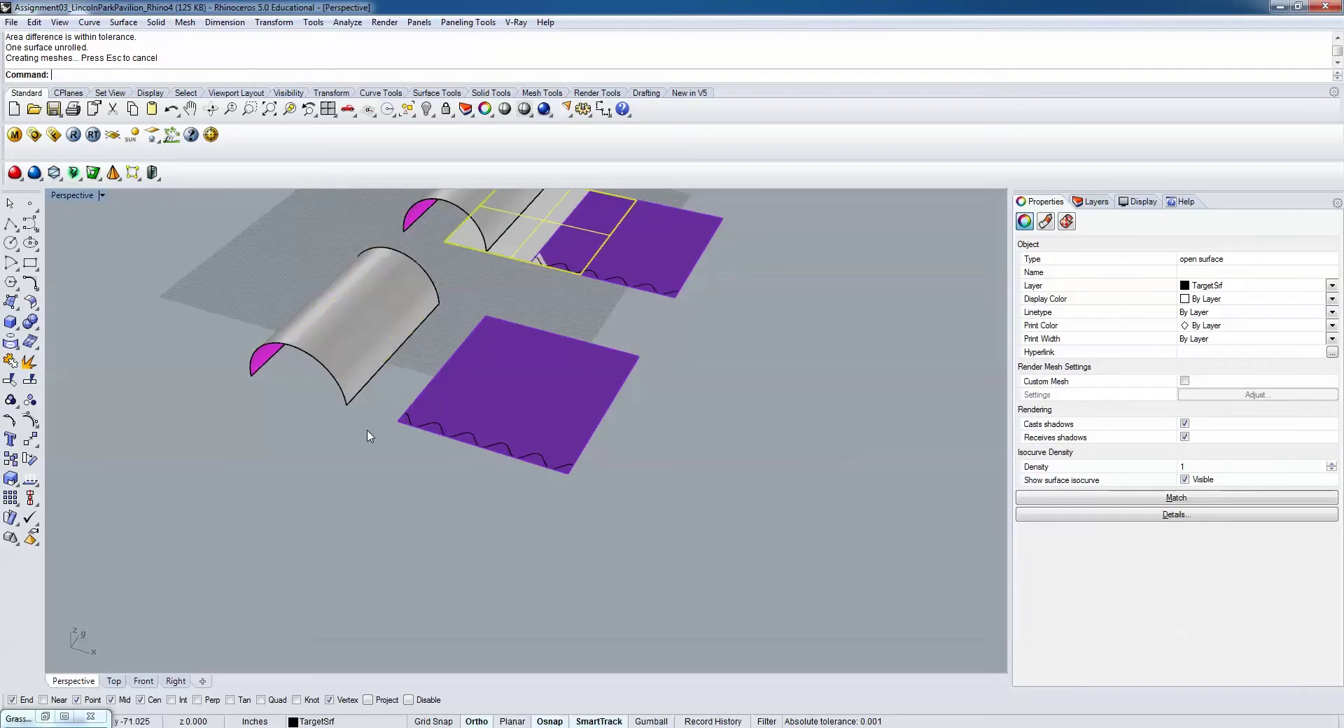
Step: Move the flat unrolled surface by its corner to the open area in front of the copied vault
type("m")
key("Return")
left_click(446, 242)
scroll(444, 250, "down", 7)
left_click(319, 371)
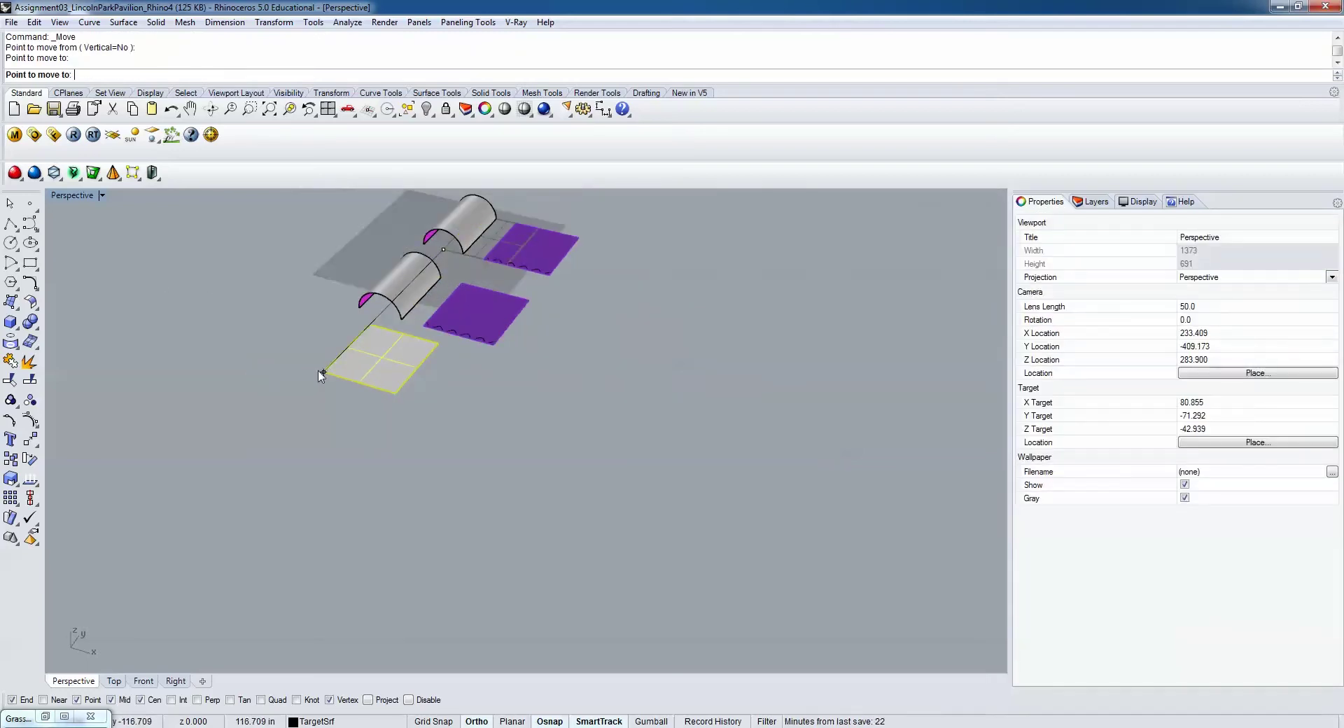
left_click(321, 376)
scroll(354, 369, "up", 3)
key("Escape")
scroll(399, 384, "down", 1)
scroll(436, 318, "up", 3)
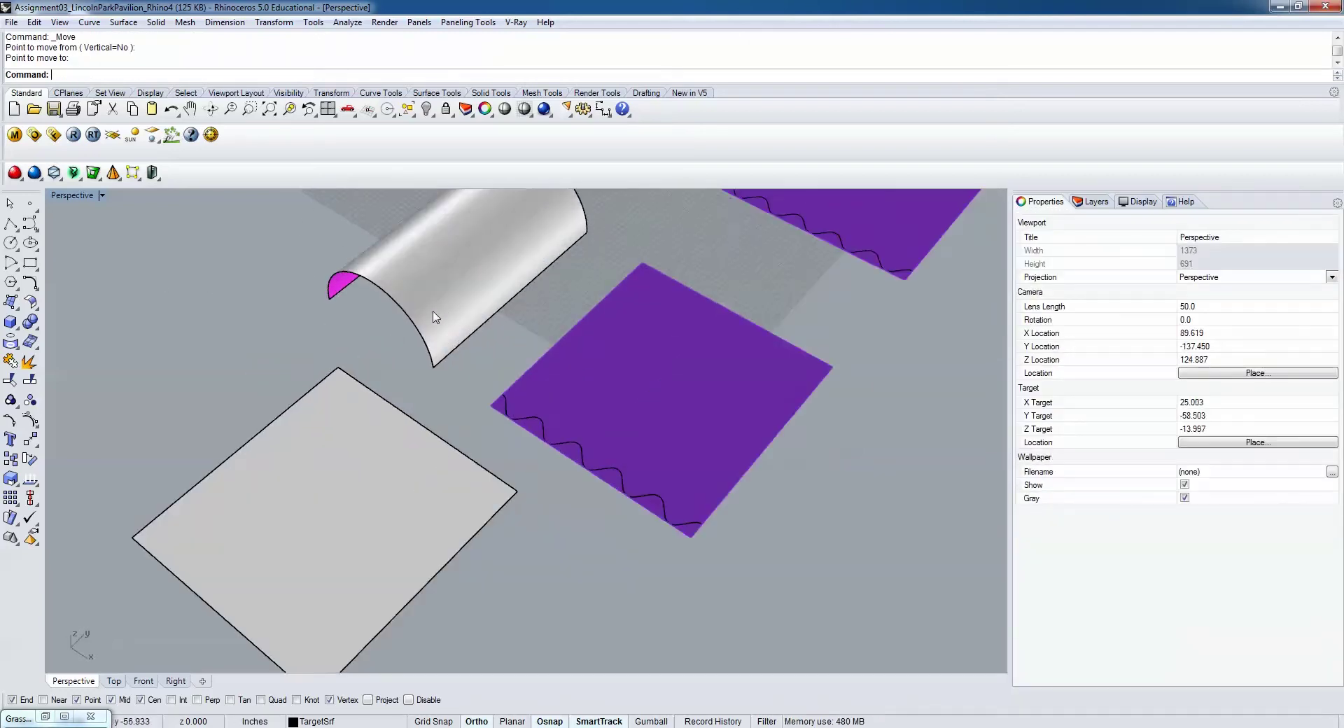
Step: Compare the copied vault with its flat unrolled surface, and delete the unrolled surface
right_click_drag(433, 312, 521, 340)
scroll(402, 287, "up", 6)
scroll(410, 262, "down", 2)
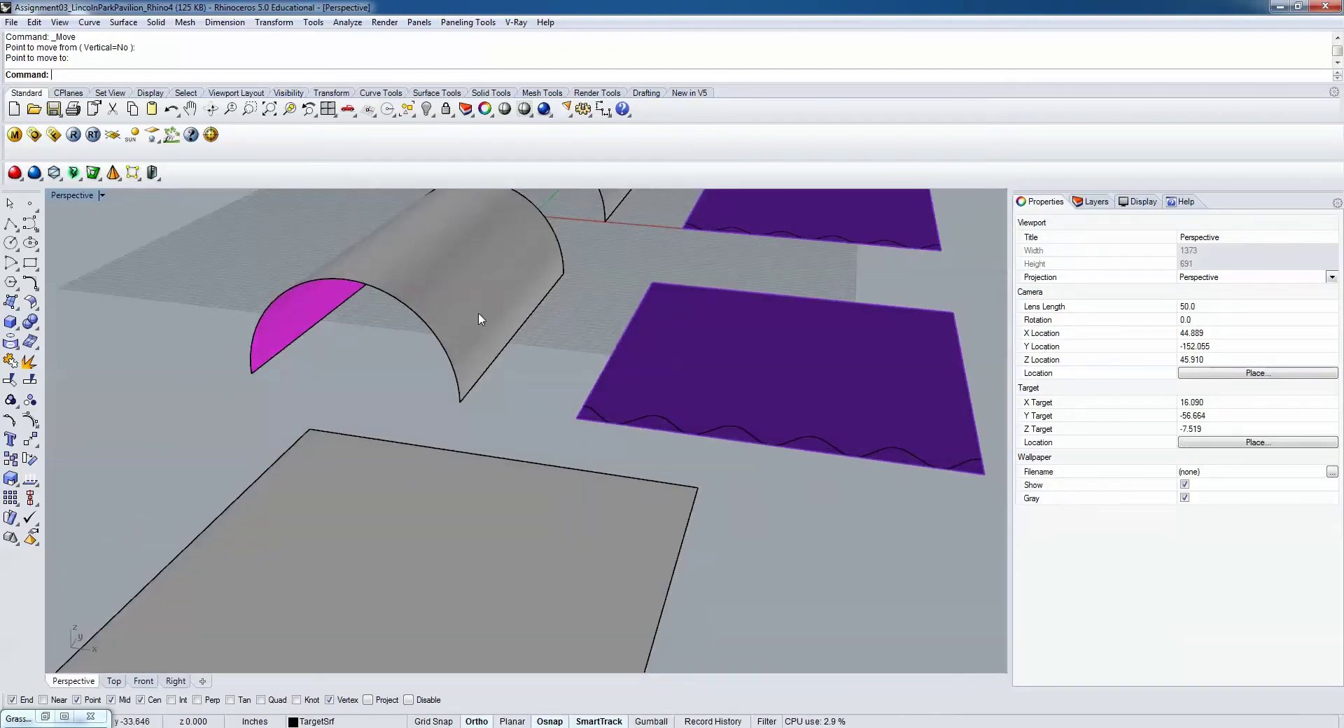
scroll(479, 319, "down", 5)
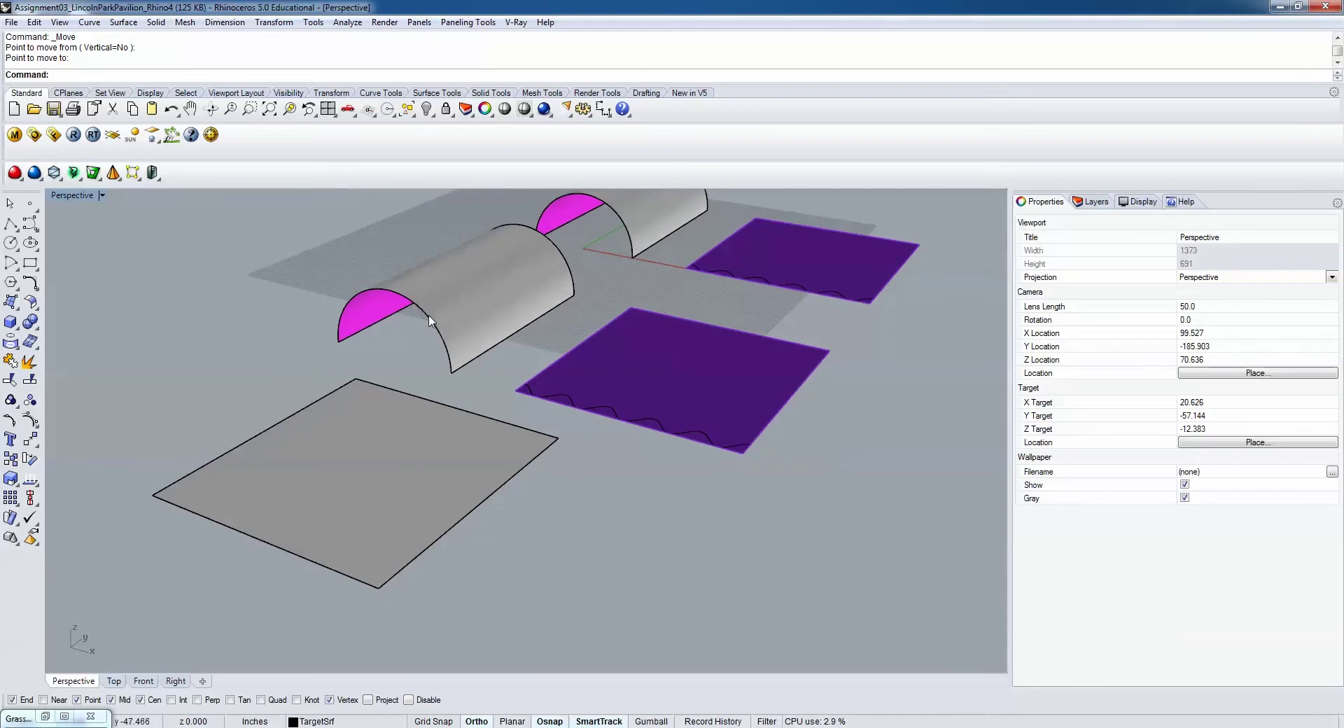
right_click_drag(489, 273, 430, 360)
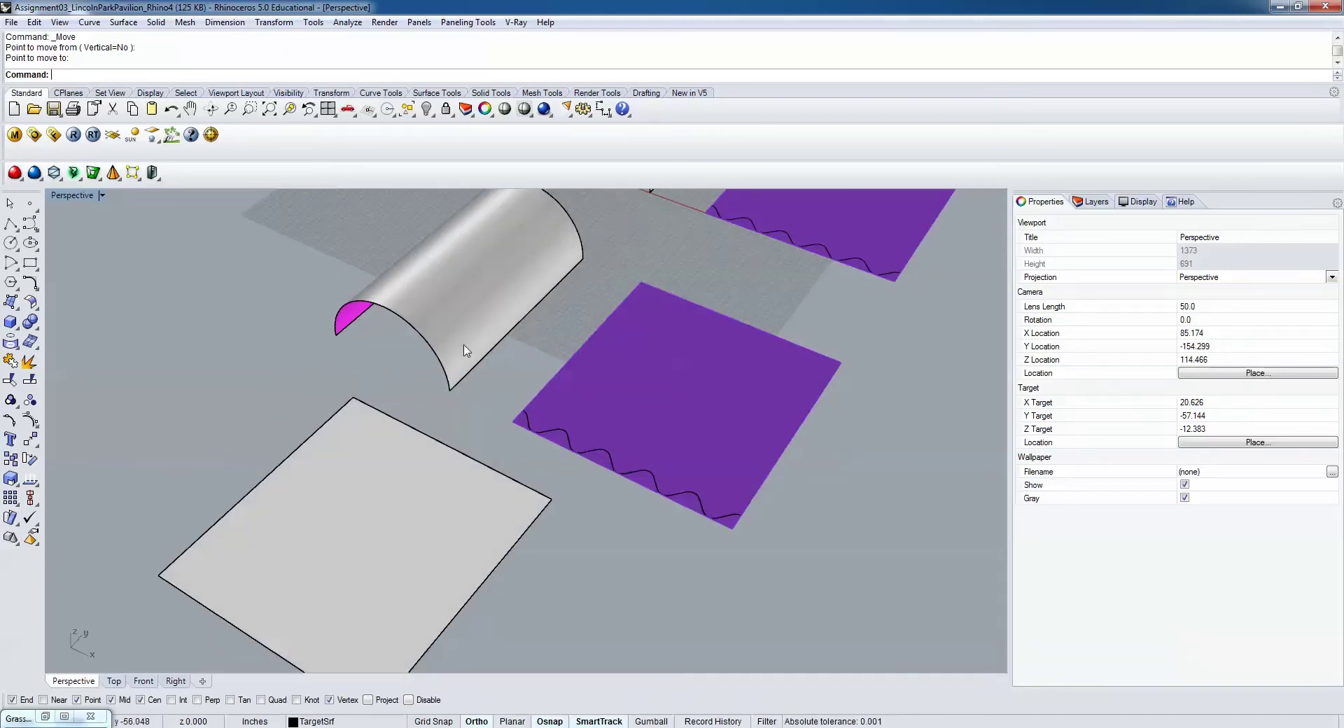
right_click_drag(457, 318, 298, 478)
left_click(337, 456)
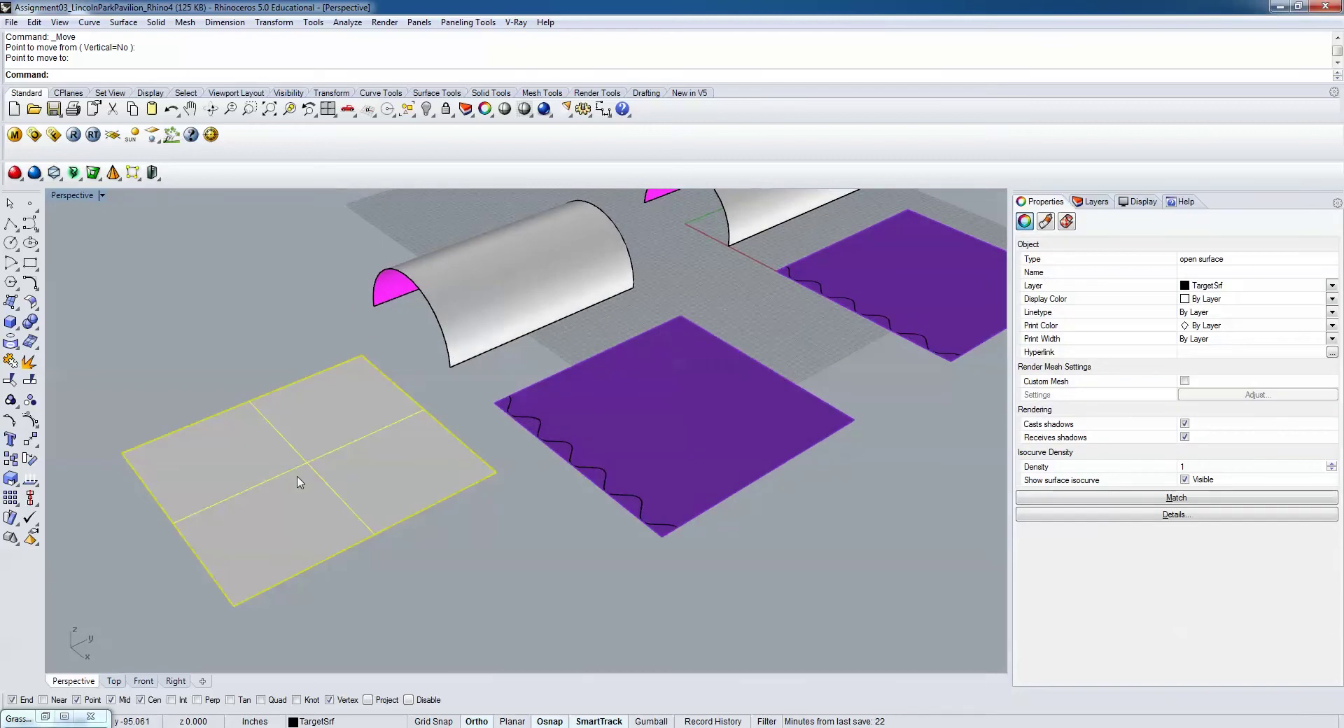
key("Delete")
Step: Examine the two closely offset wave curves along the front edge of the copied base surface
right_click_drag(339, 399, 480, 452)
left_click(560, 397)
scroll(516, 430, "down", 6)
scroll(469, 497, "up", 7)
scroll(421, 410, "up", 7)
left_click(402, 385)
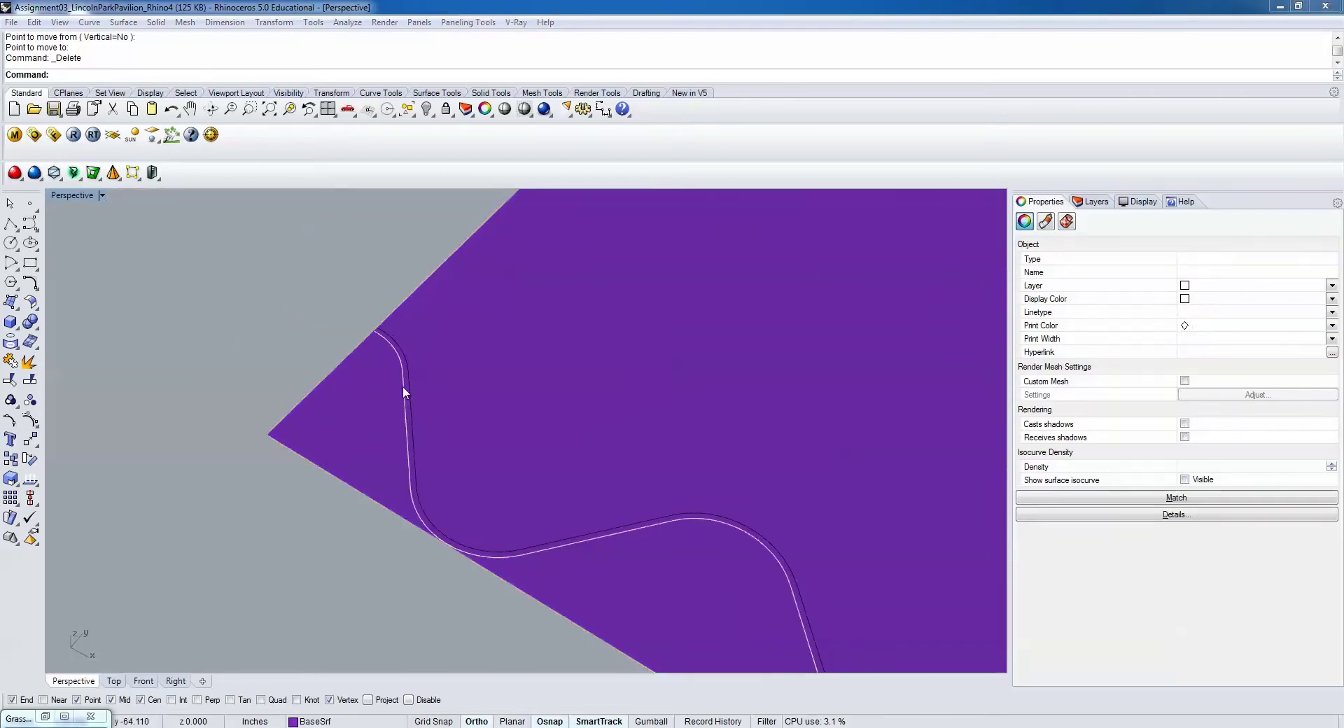
left_click(409, 384)
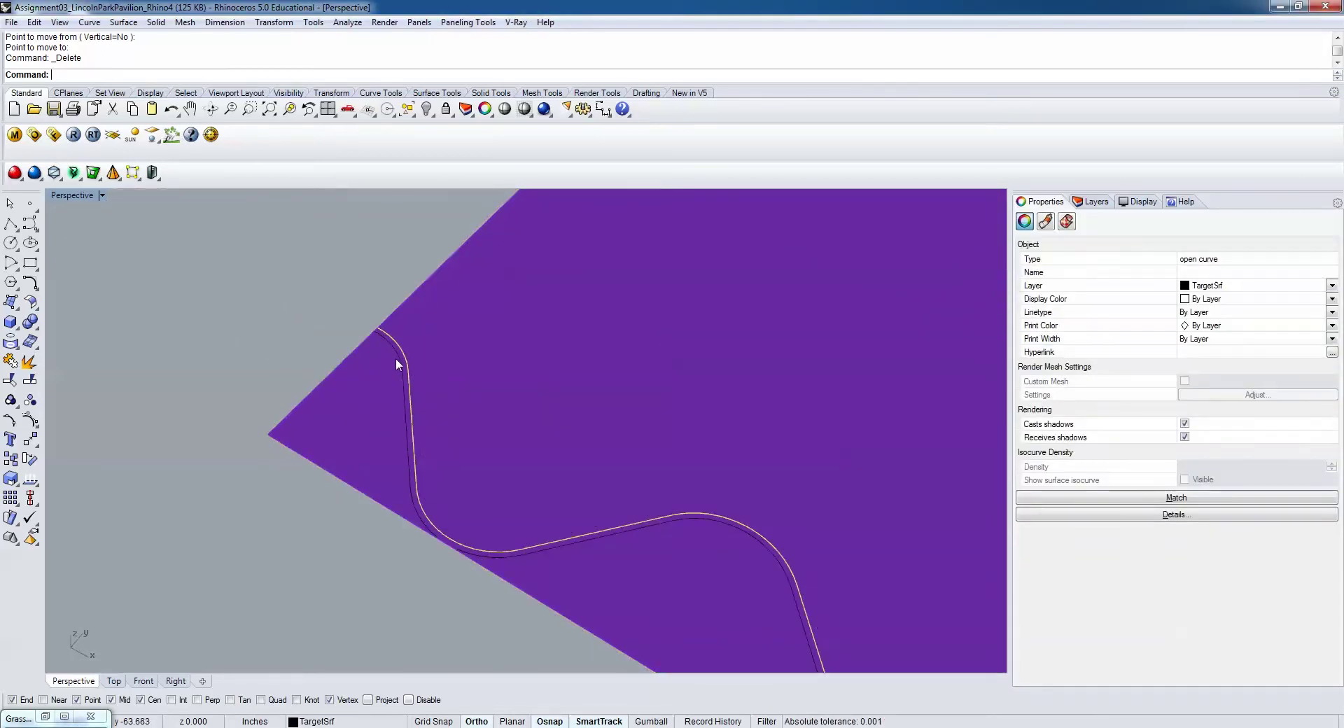
left_click(398, 374)
key("Escape")
scroll(441, 539, "down", 10)
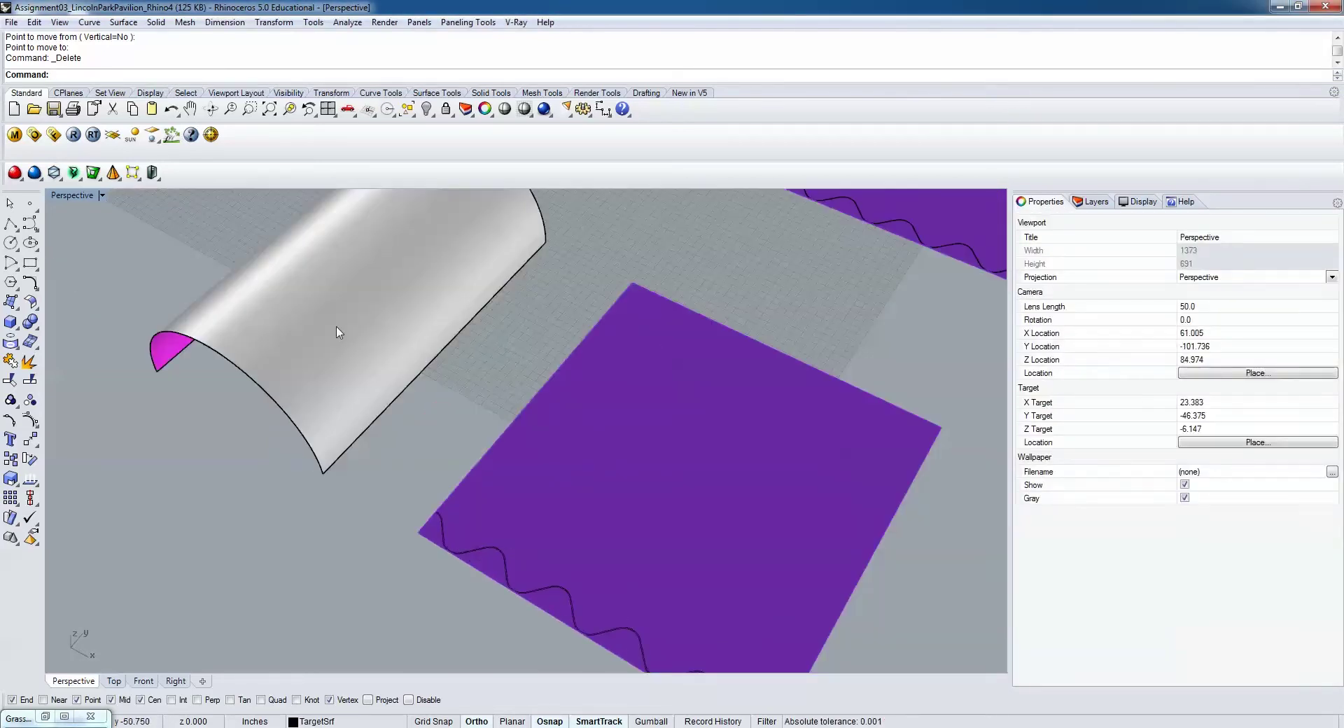
Step: Delete both wave curves from the copied base surface
left_click(330, 318)
scroll(336, 351, "down", 3)
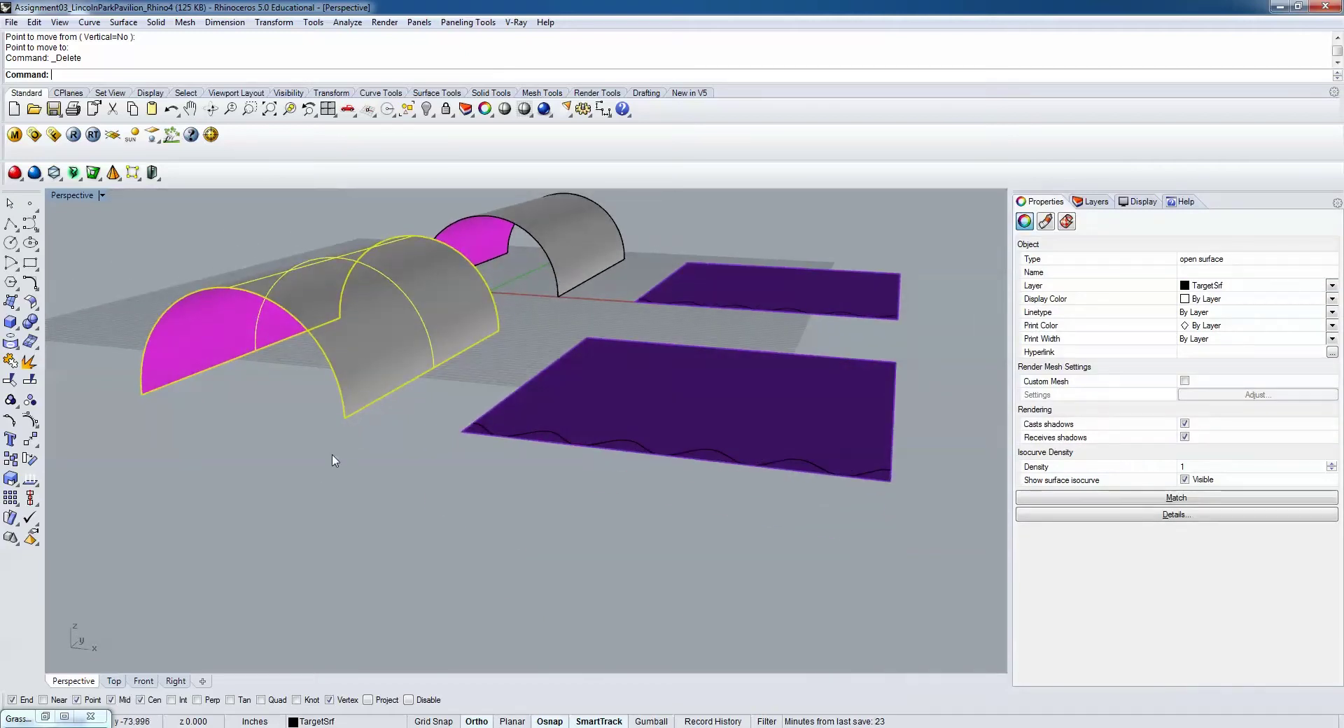
right_click_drag(359, 421, 346, 482)
left_click(348, 484)
scroll(389, 476, "up", 5)
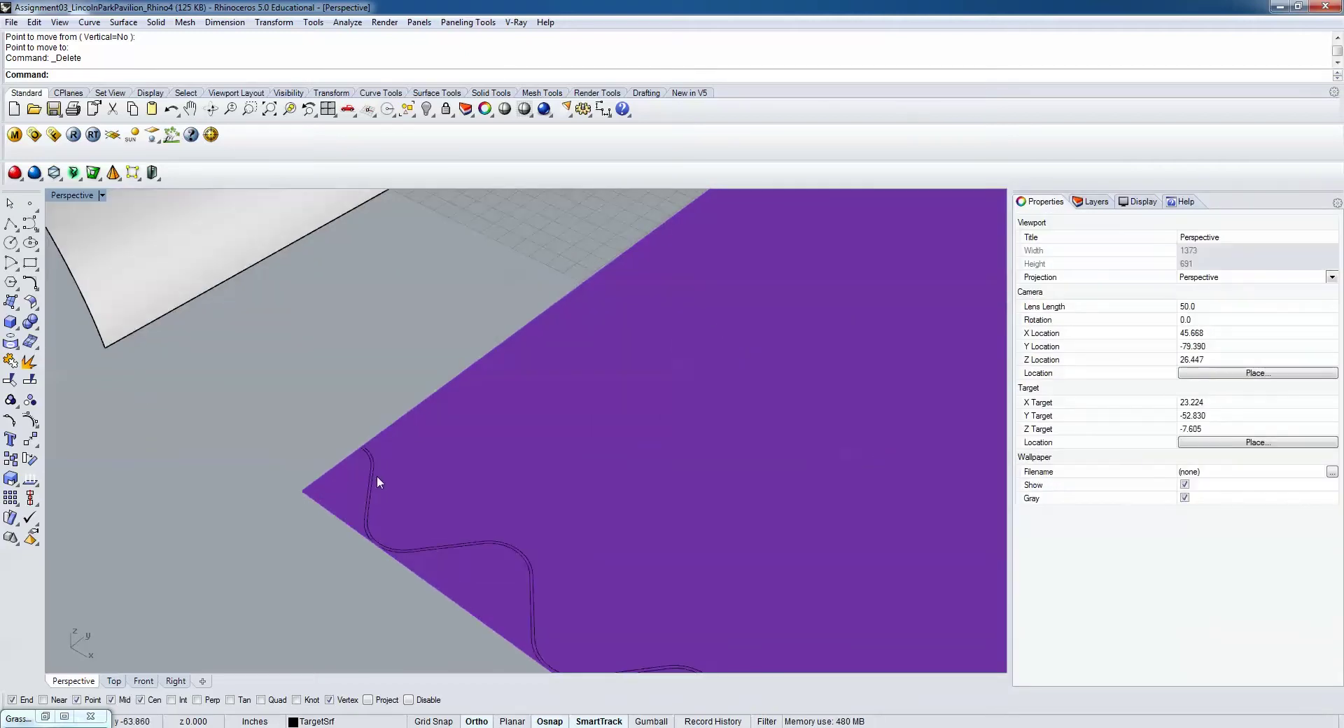
left_click(372, 473)
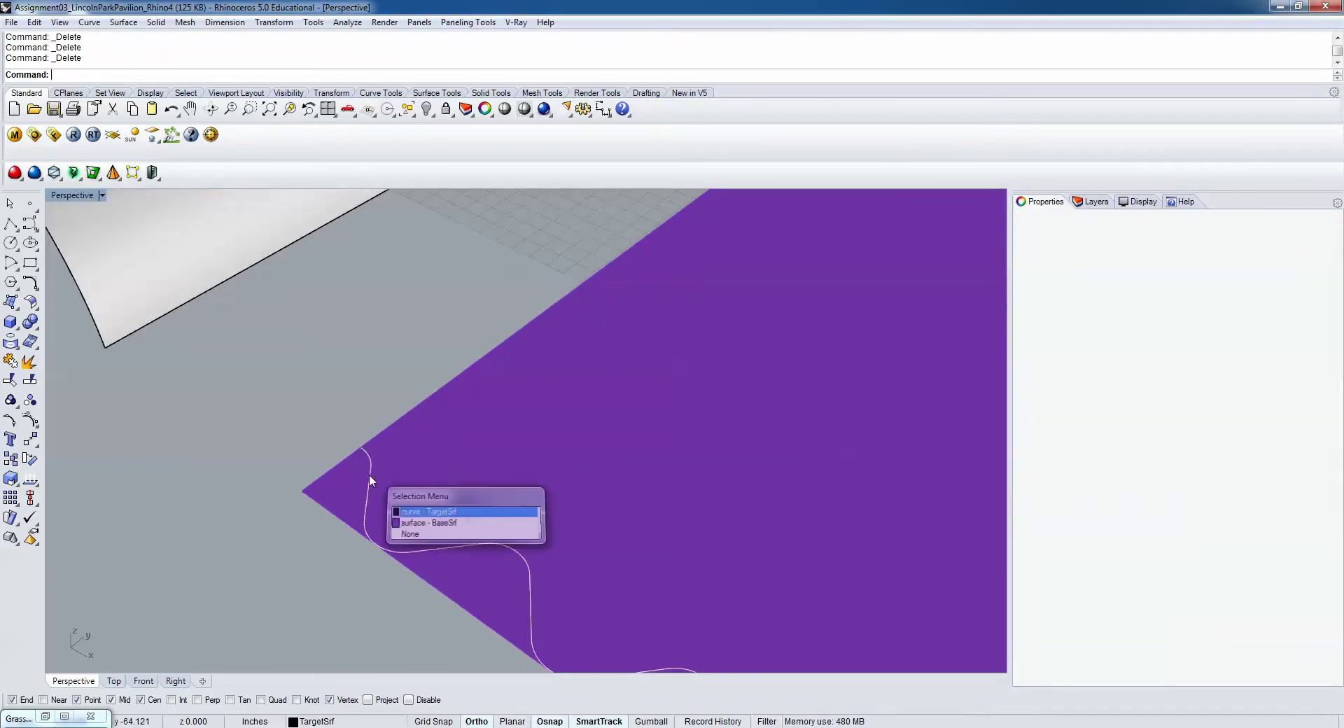
key("Delete")
Step: Draw two straight lines cutting across the left and front corners of the copied base surface, extending past its edges
scroll(368, 474, "down", 5)
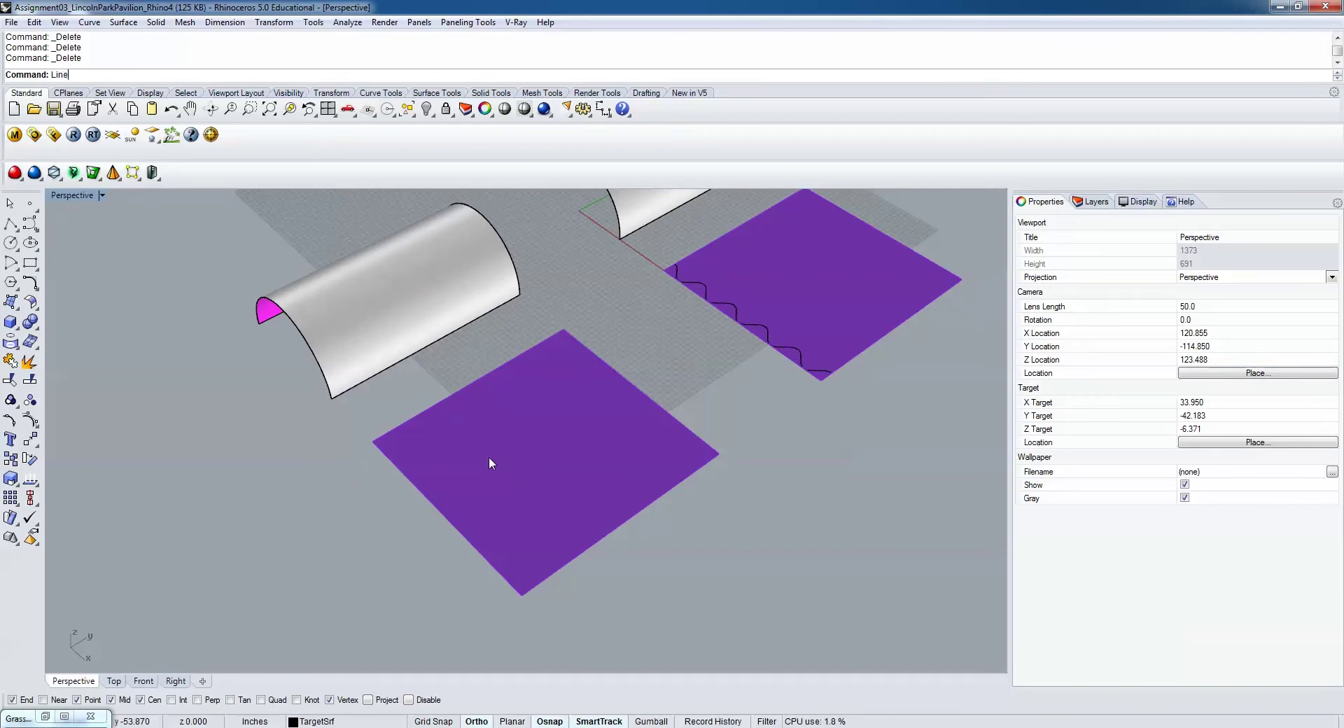
key("Return")
scroll(408, 384, "up", 2)
left_click(409, 385)
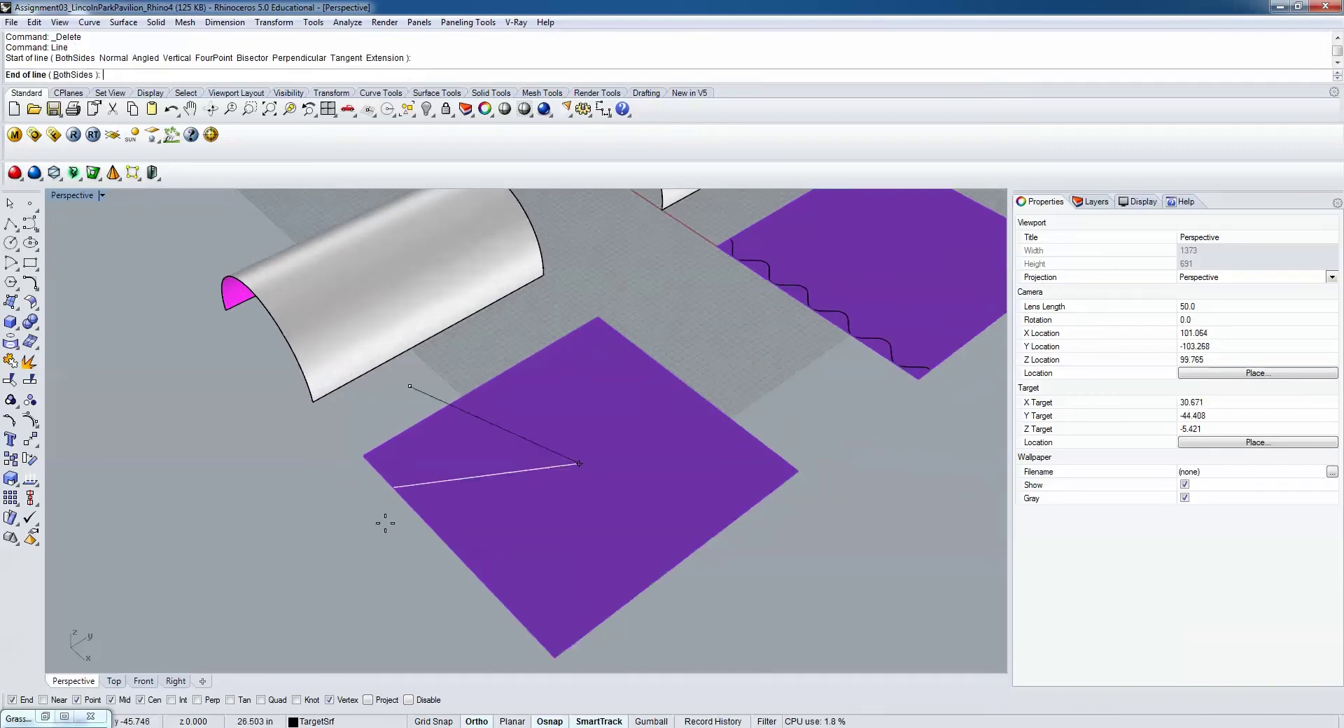
left_click(392, 577)
key("Return")
key("Escape")
key("Return")
left_click(331, 508)
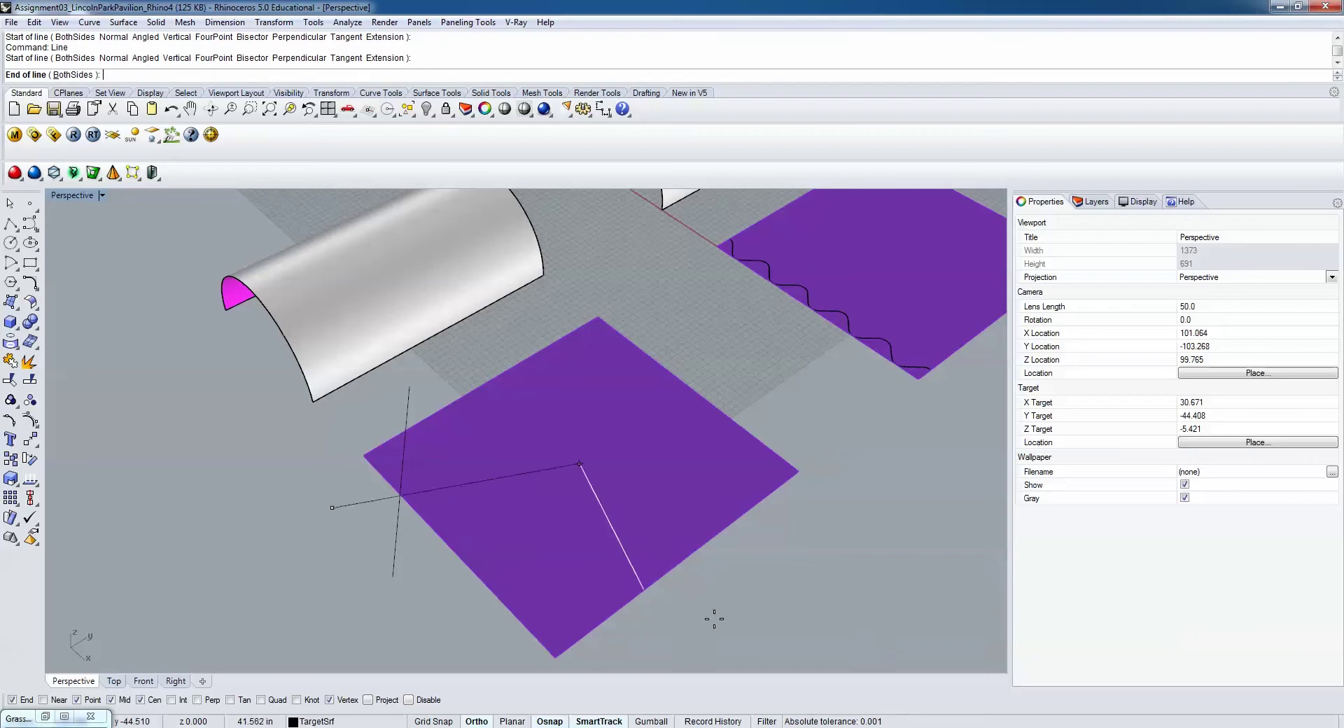
left_click(722, 630, "shift")
Step: Draw lines across the right and back corners of the copied base surface, the back one about 41 inches long
key("Return")
left_click(751, 593)
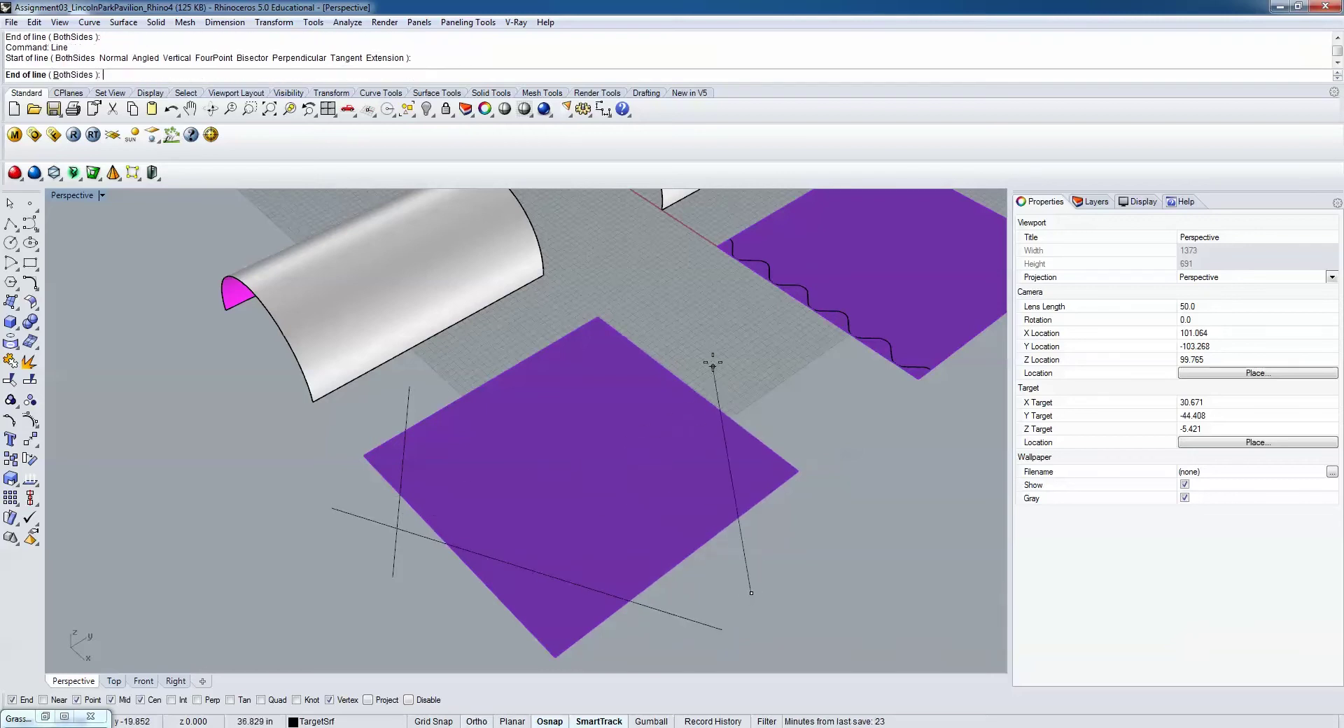
left_click(705, 346, "shift")
key("Return")
left_click(667, 337)
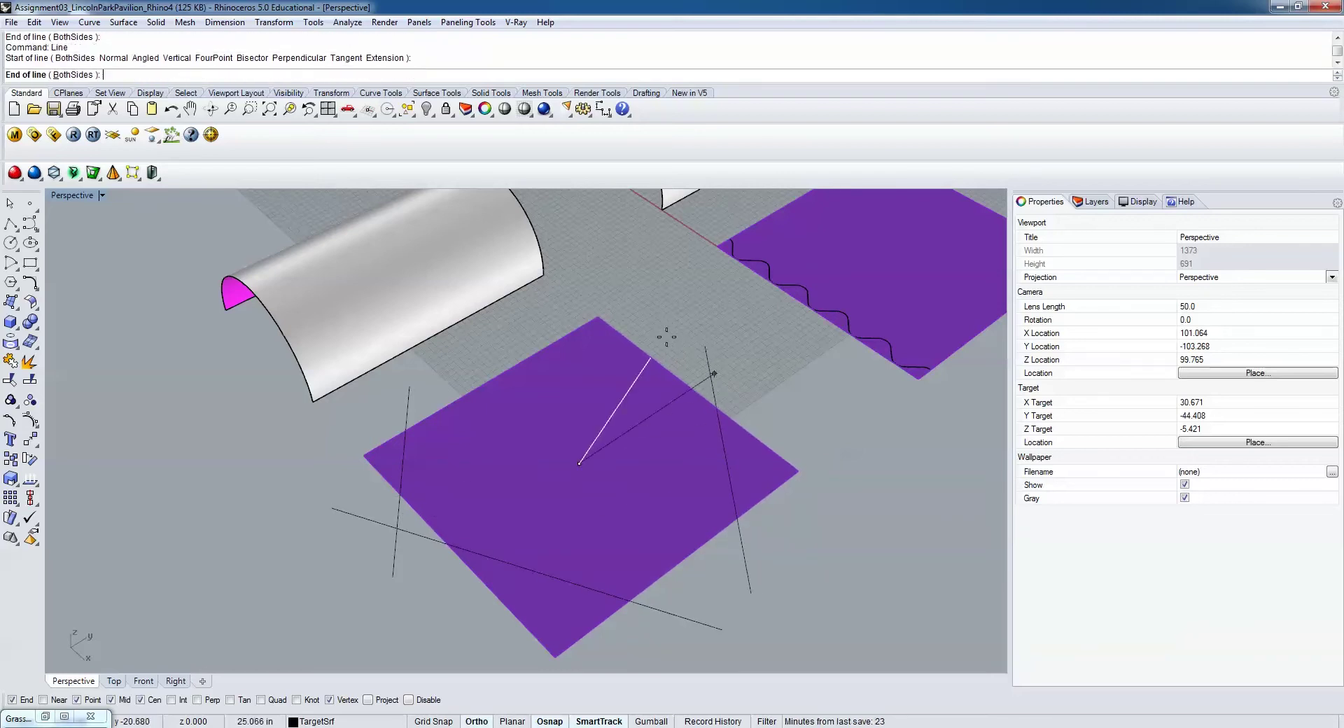
key("Escape")
key("Return")
left_click(788, 415)
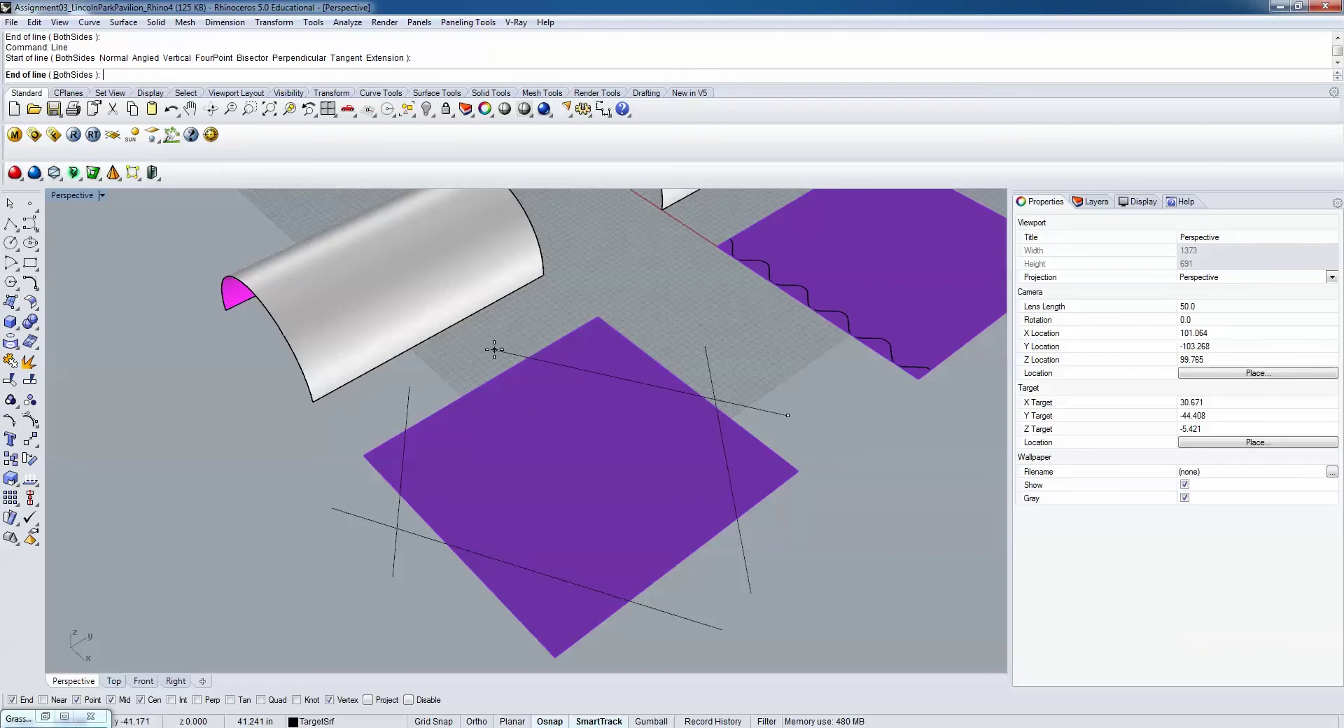
left_click(495, 350)
Step: Draw two long lines crossing the middle of the copied base surface, extending past its edges, the second about 46 inches long
key("Return")
left_click(465, 361)
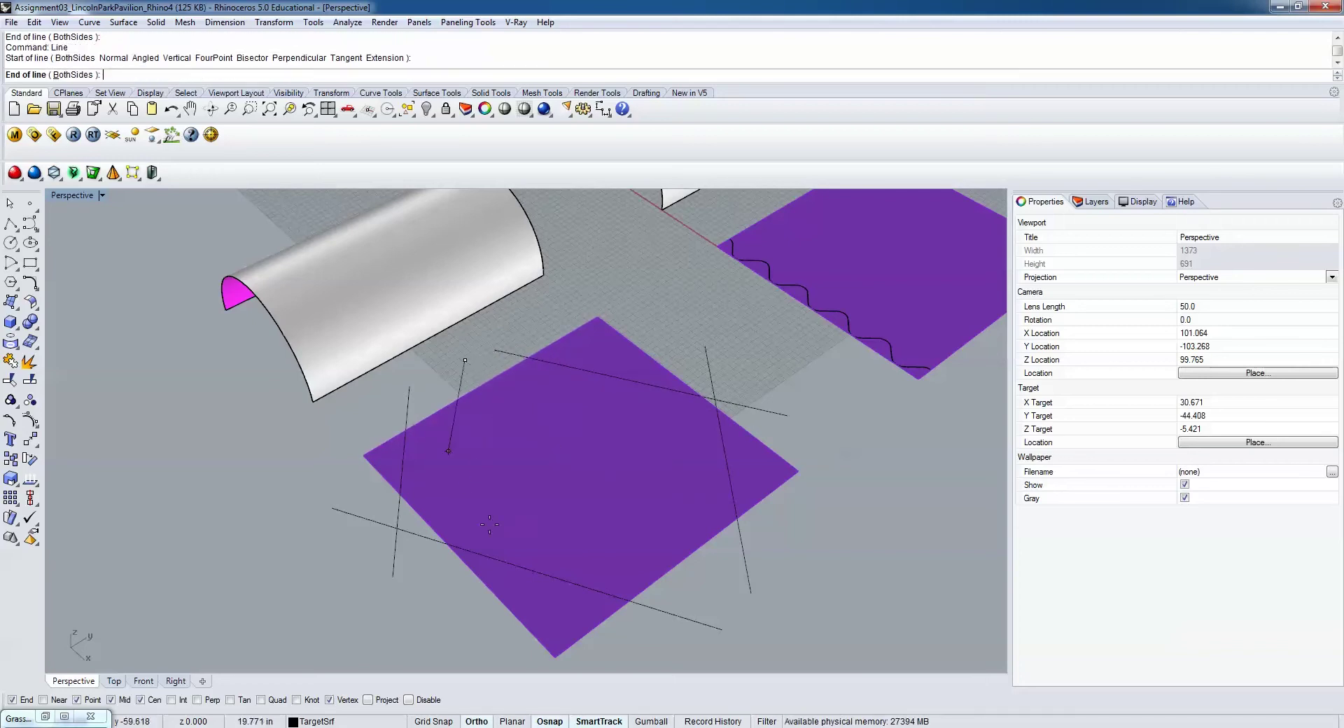
left_click(491, 656)
key("Return")
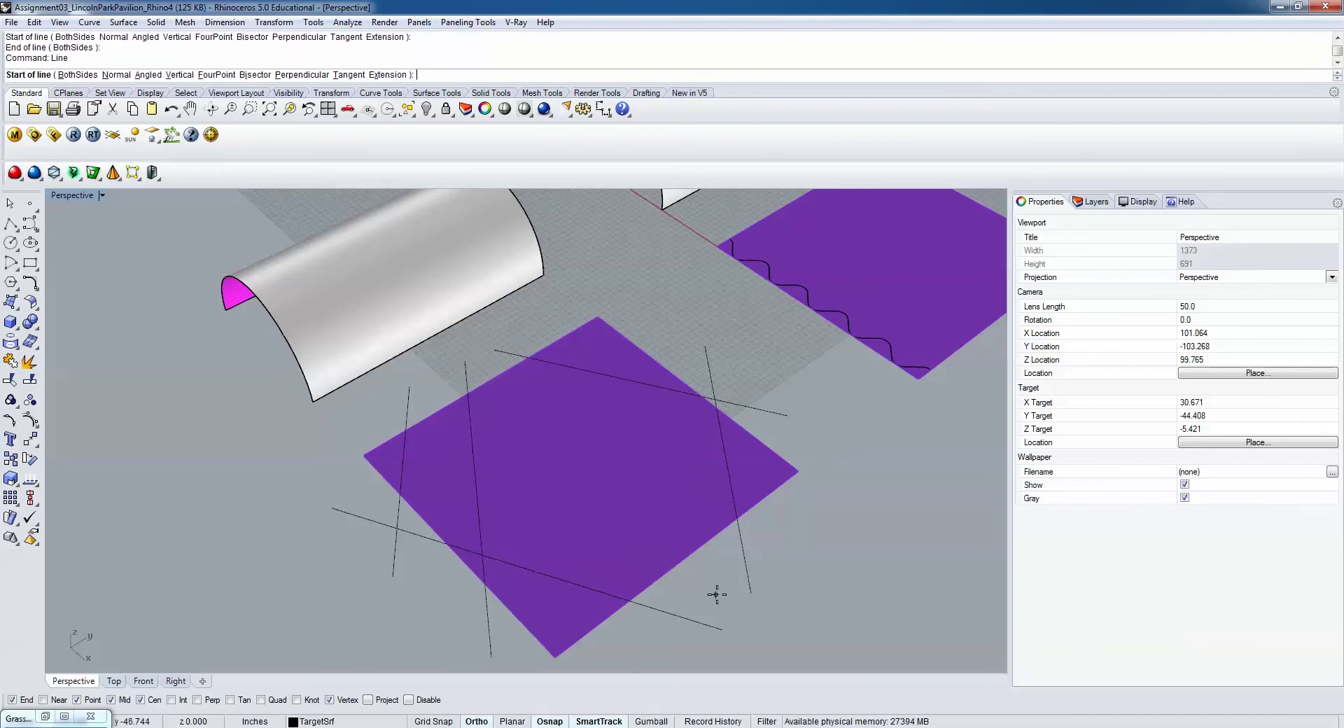
left_click(715, 593)
scroll(494, 350, "up", 3)
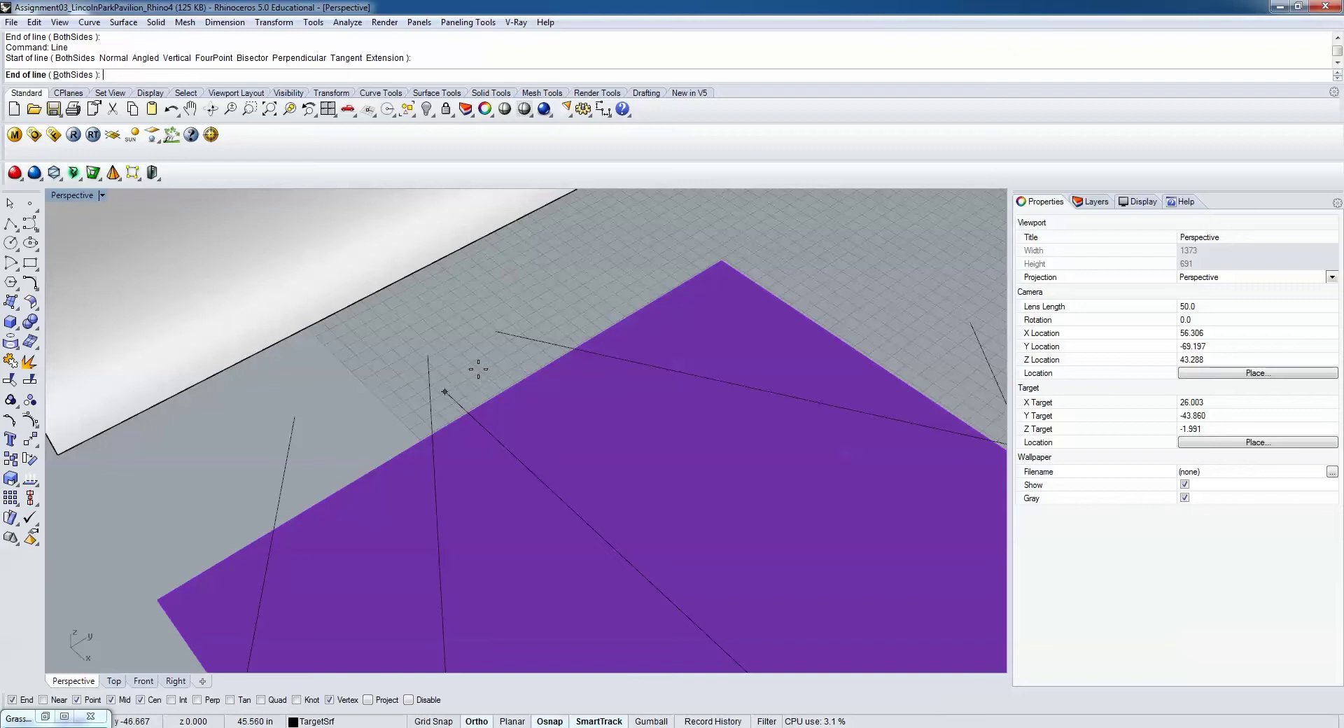
left_click(481, 363)
scroll(480, 363, "down", 3)
Step: Duplicate the border of the copied base surface as a closed curve with DupBorder
left_click(530, 459)
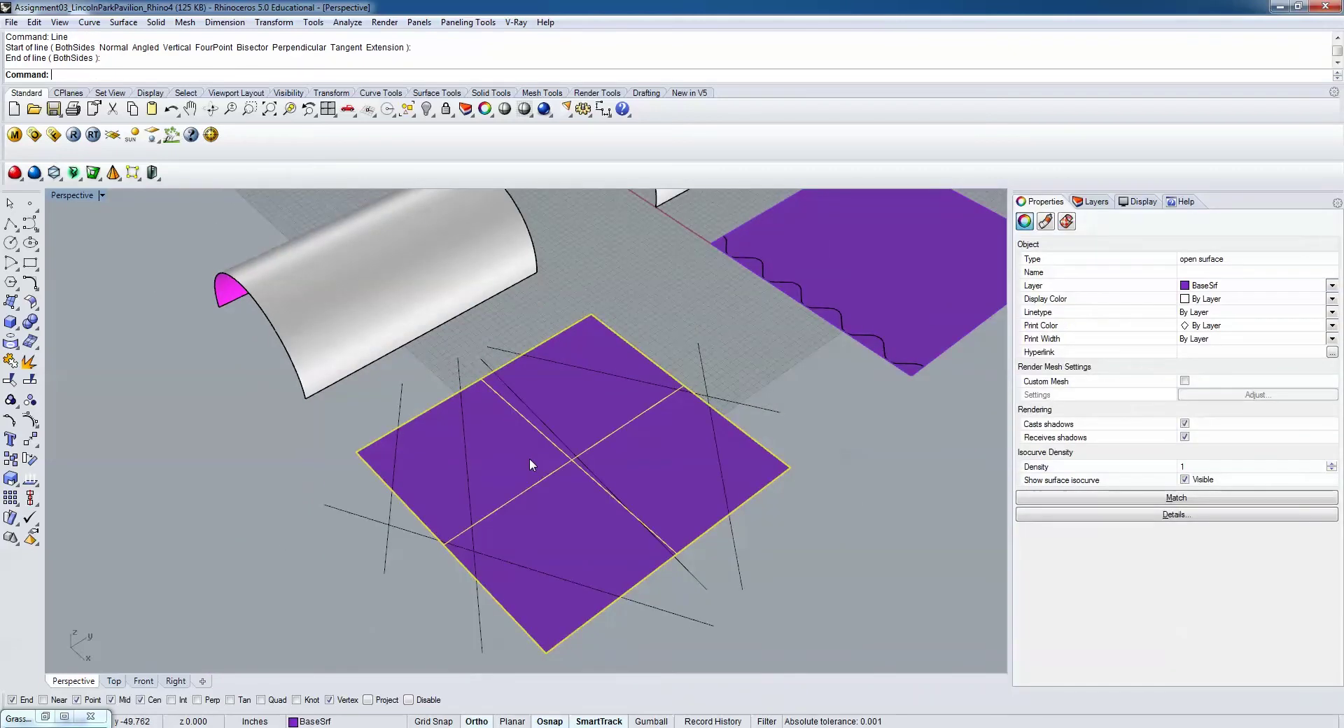
type("DupBorder")
key("Return")
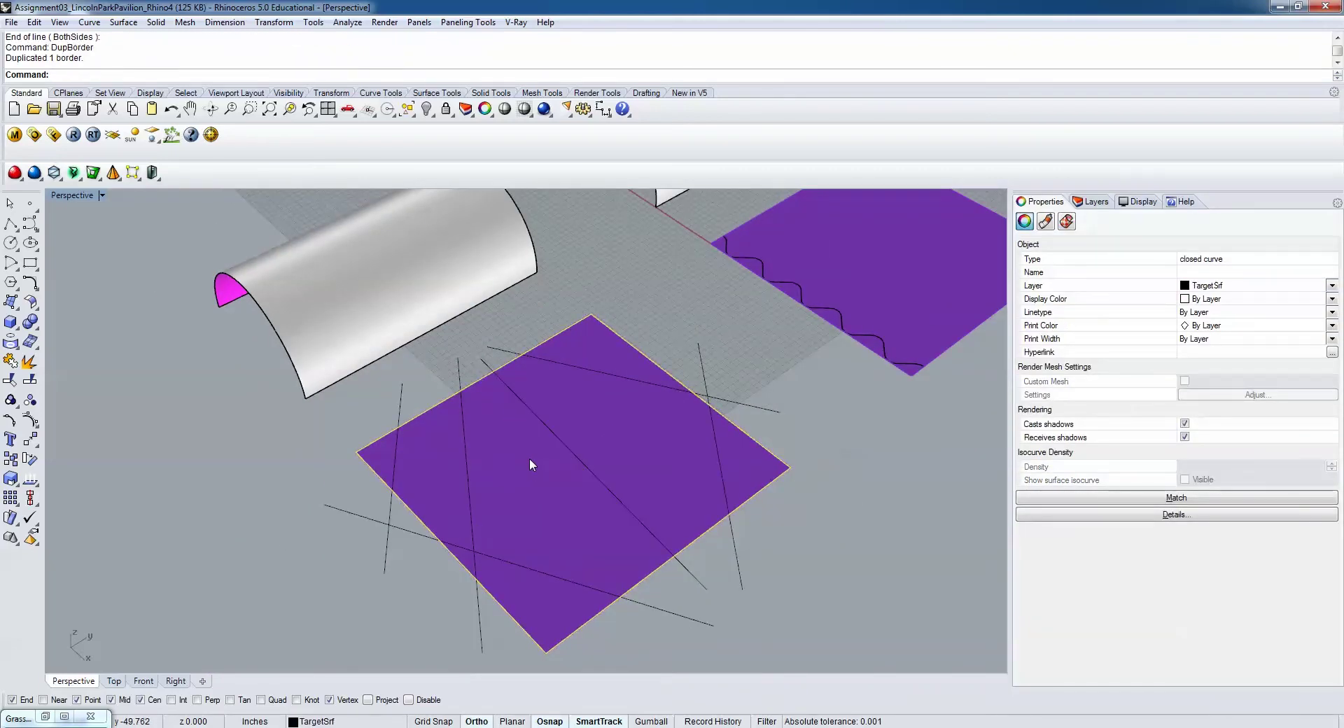
key("Escape")
Step: Trim off all line ends outside the copied base surface, using the duplicated border curve as the cutting object
type("Trim")
key("Return")
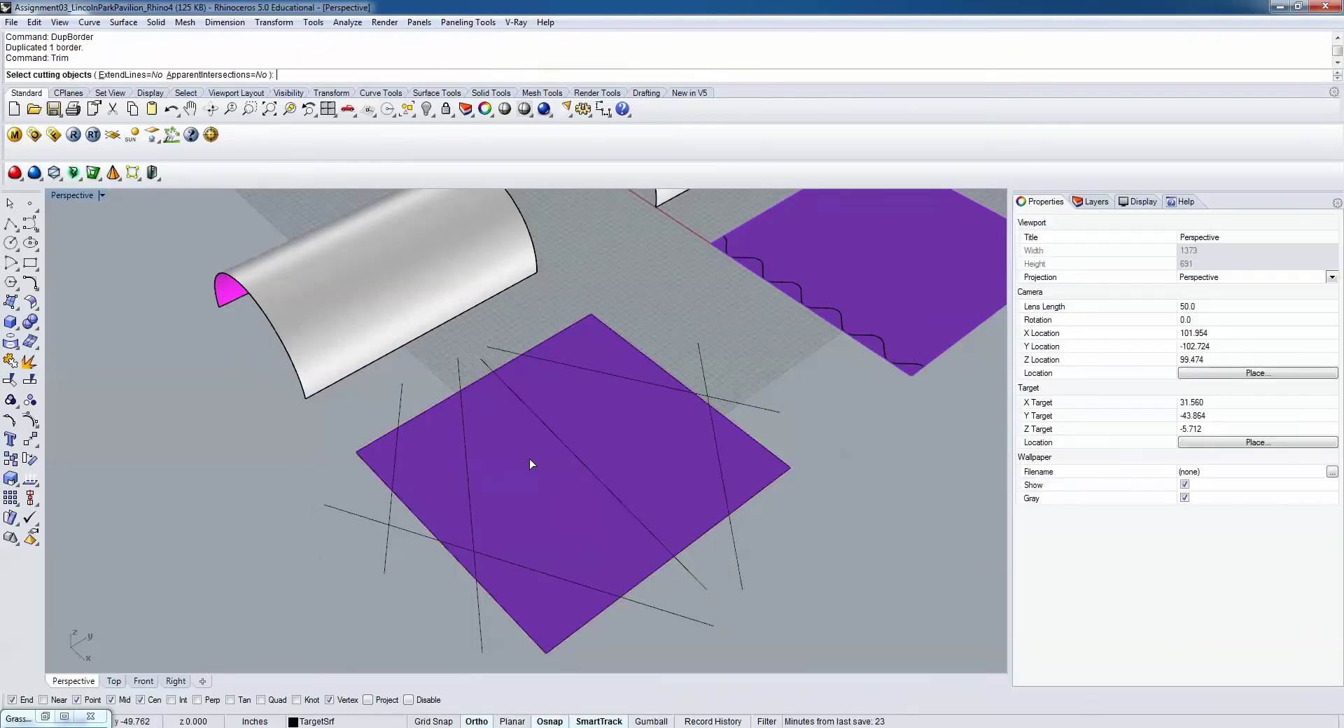
left_click(475, 384)
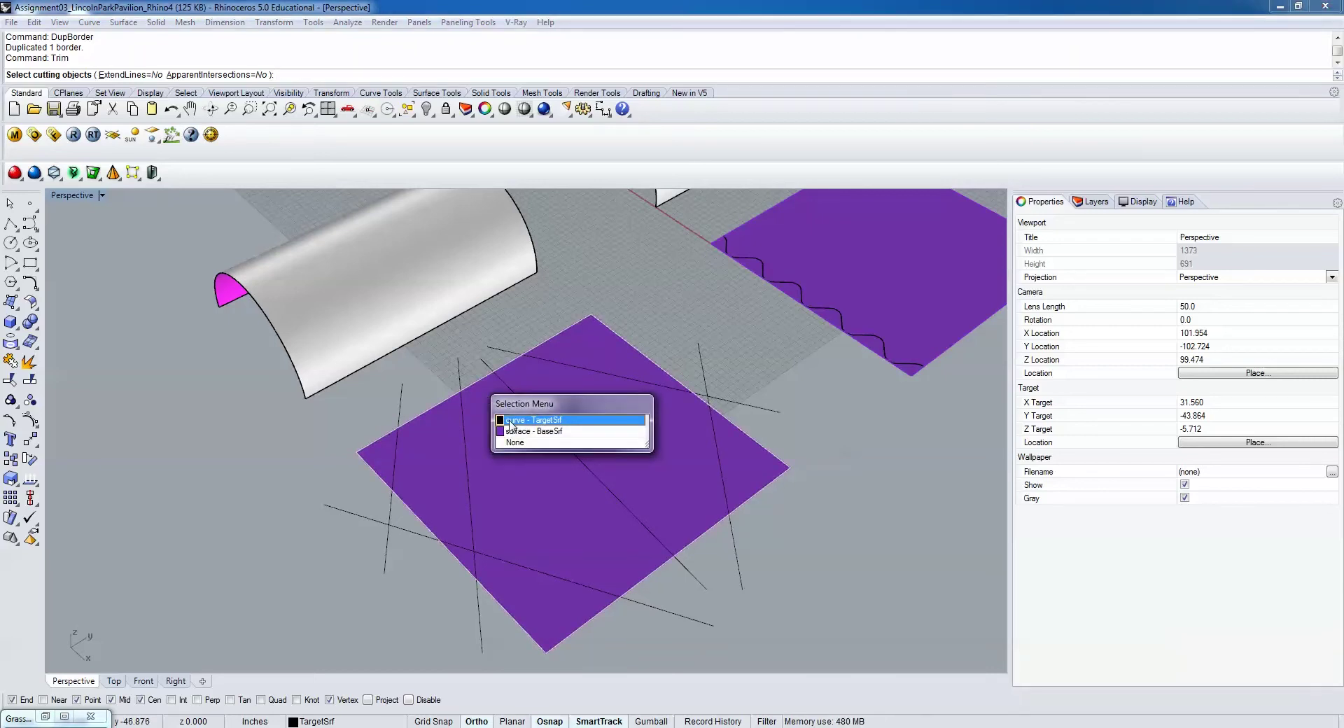
left_click(508, 420)
key("Return")
left_click(493, 352)
left_click(486, 363)
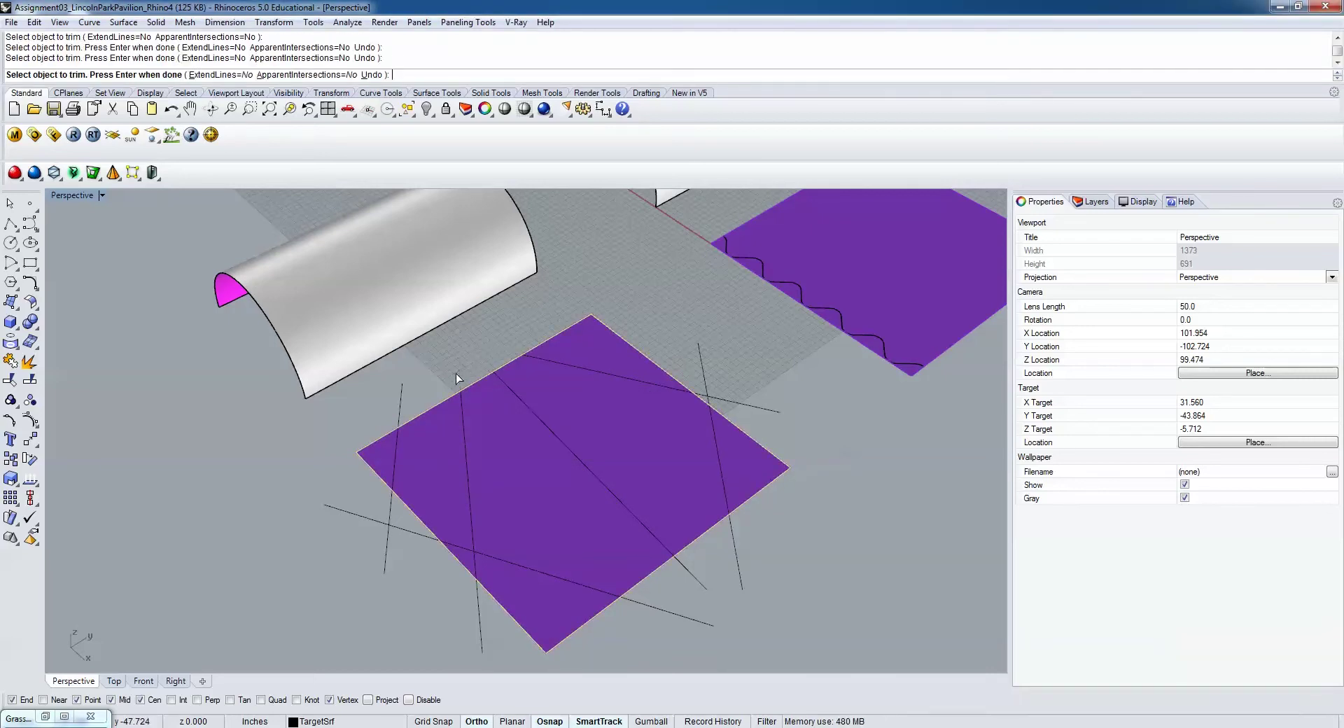
left_click(396, 409)
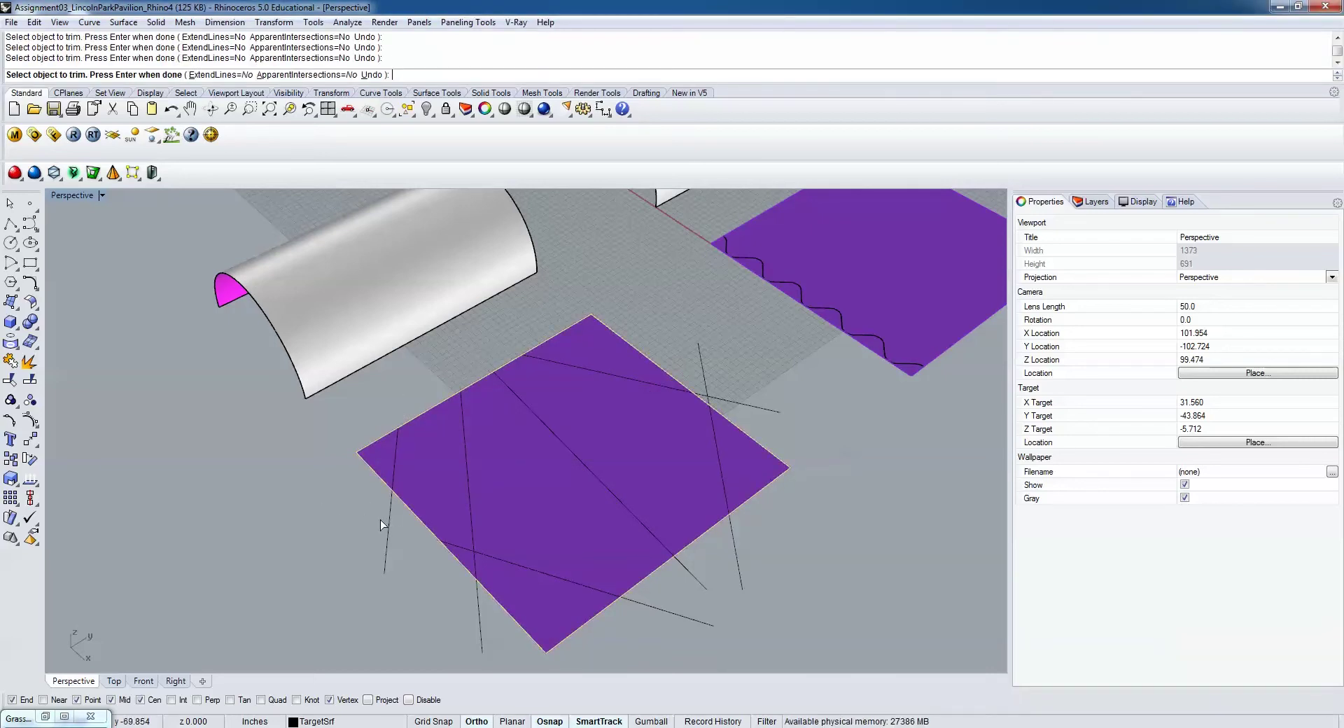
left_click(656, 607)
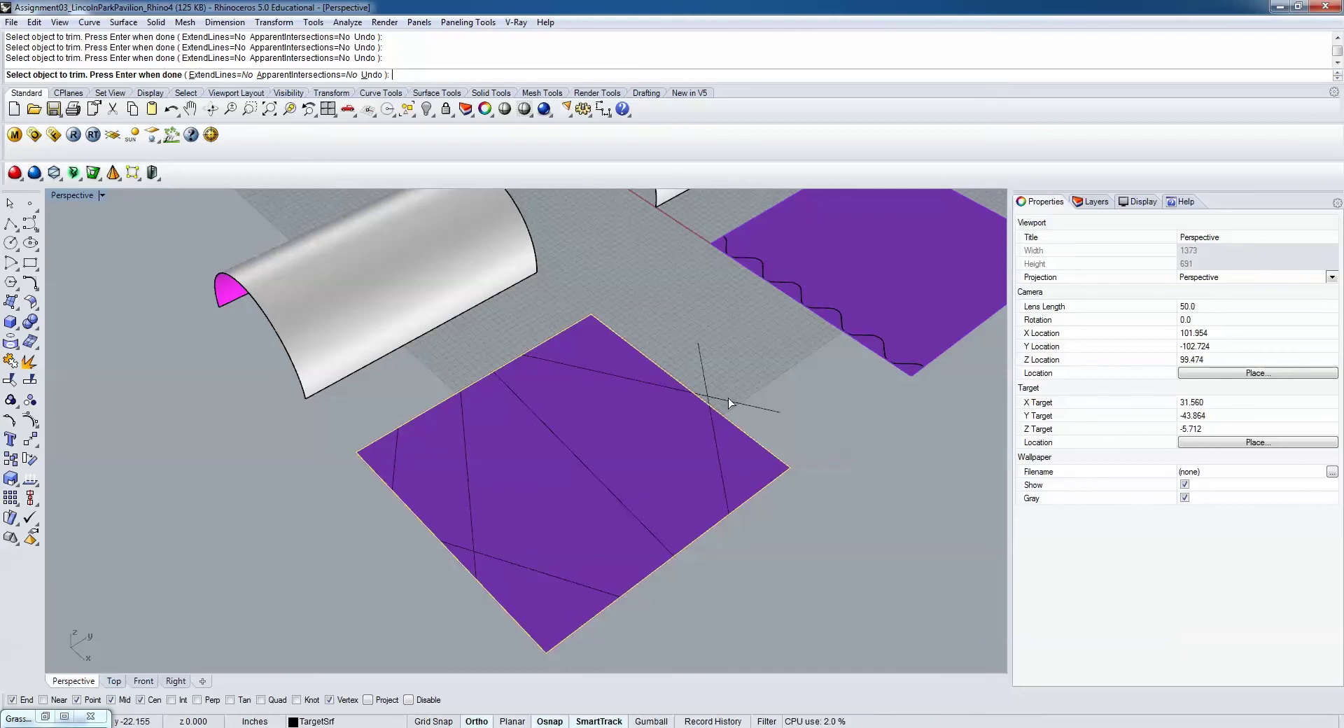
left_click(704, 385)
key("Return")
Step: Start FlowAlongSrf and select the back-corner line and the two long middle lines as objects to flow
right_click_drag(647, 457, 581, 439)
type("Fl")
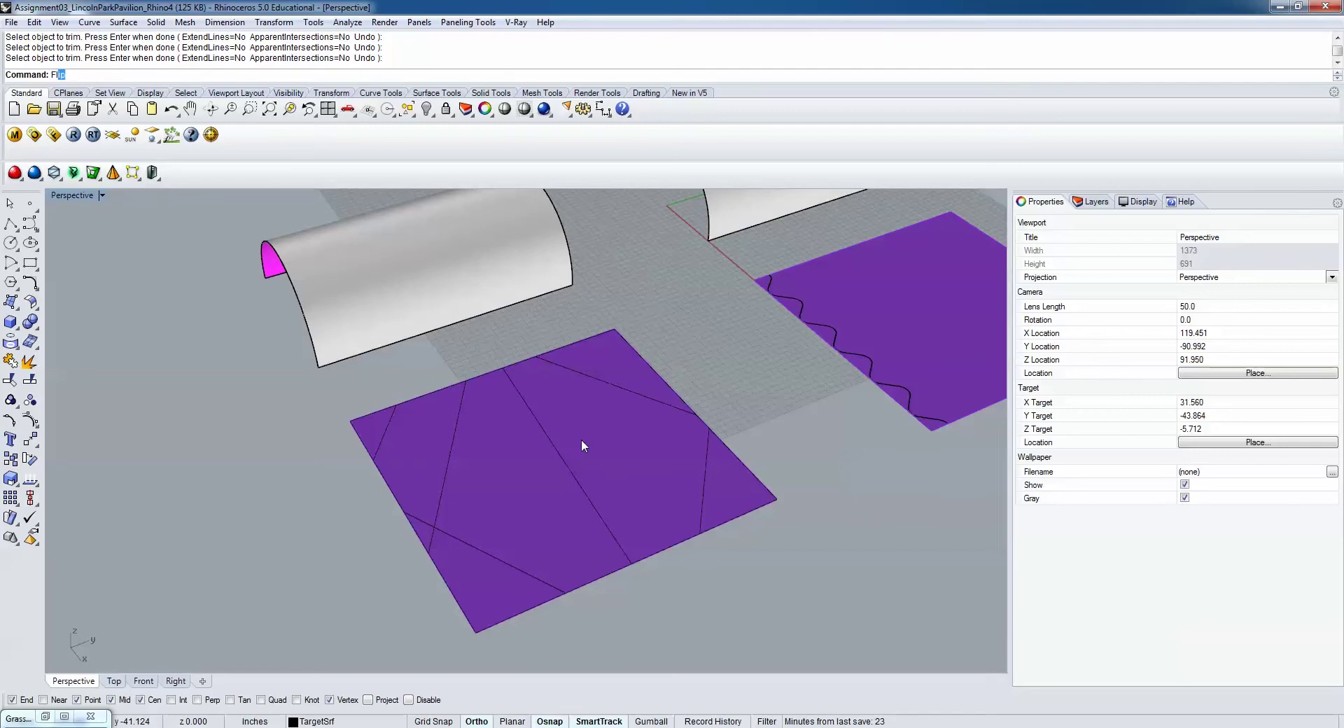
type("owAlongSrf")
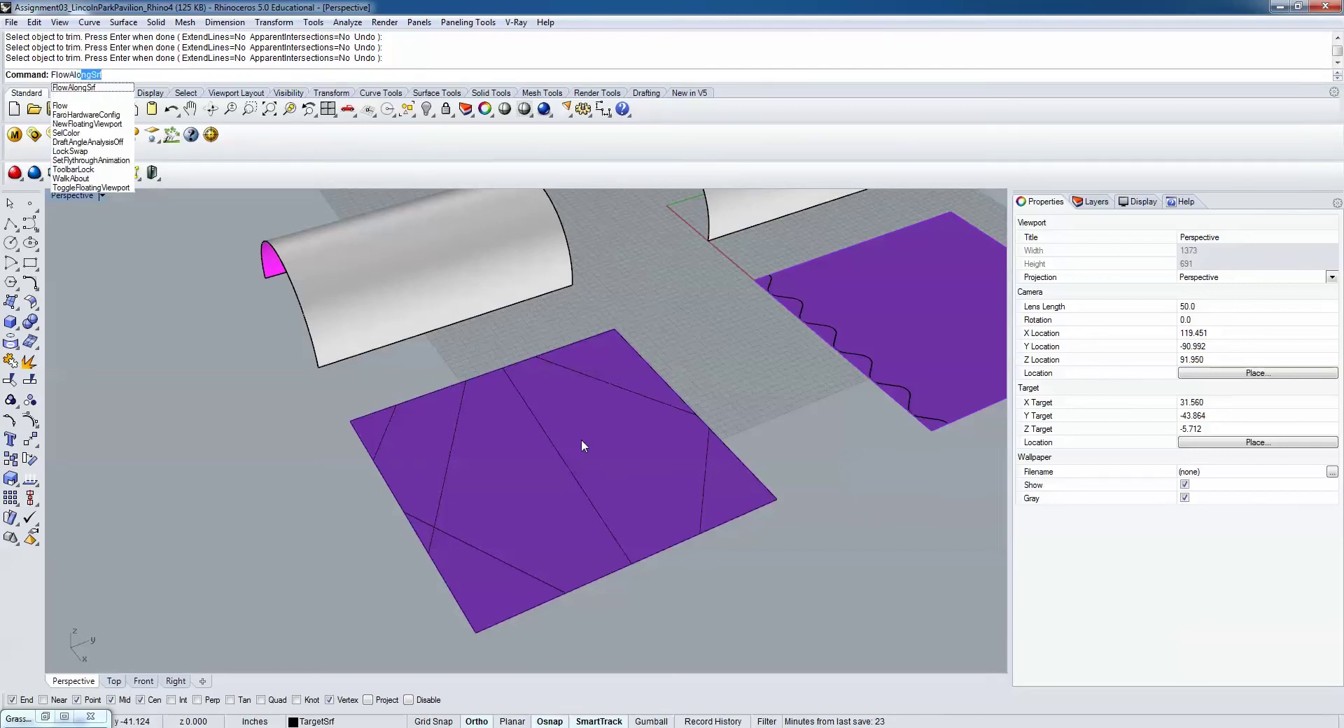
key("Return")
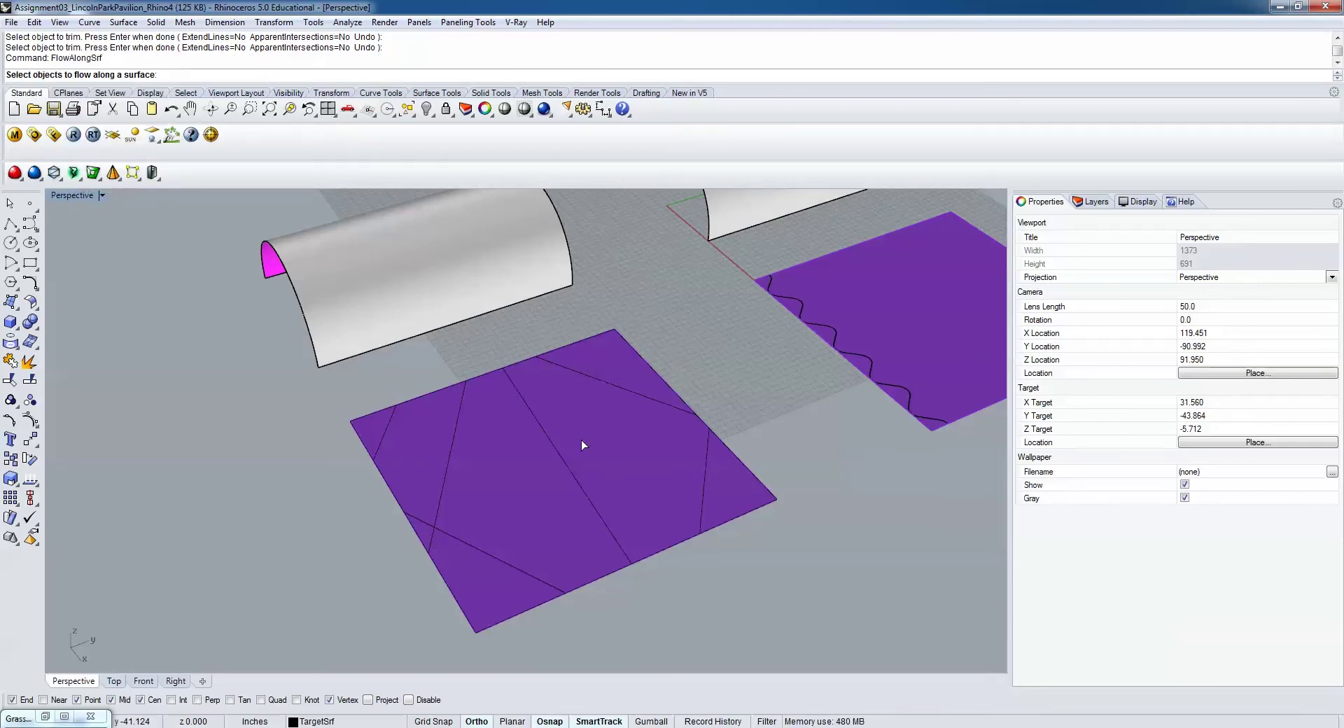
right_click_drag(581, 440, 631, 459)
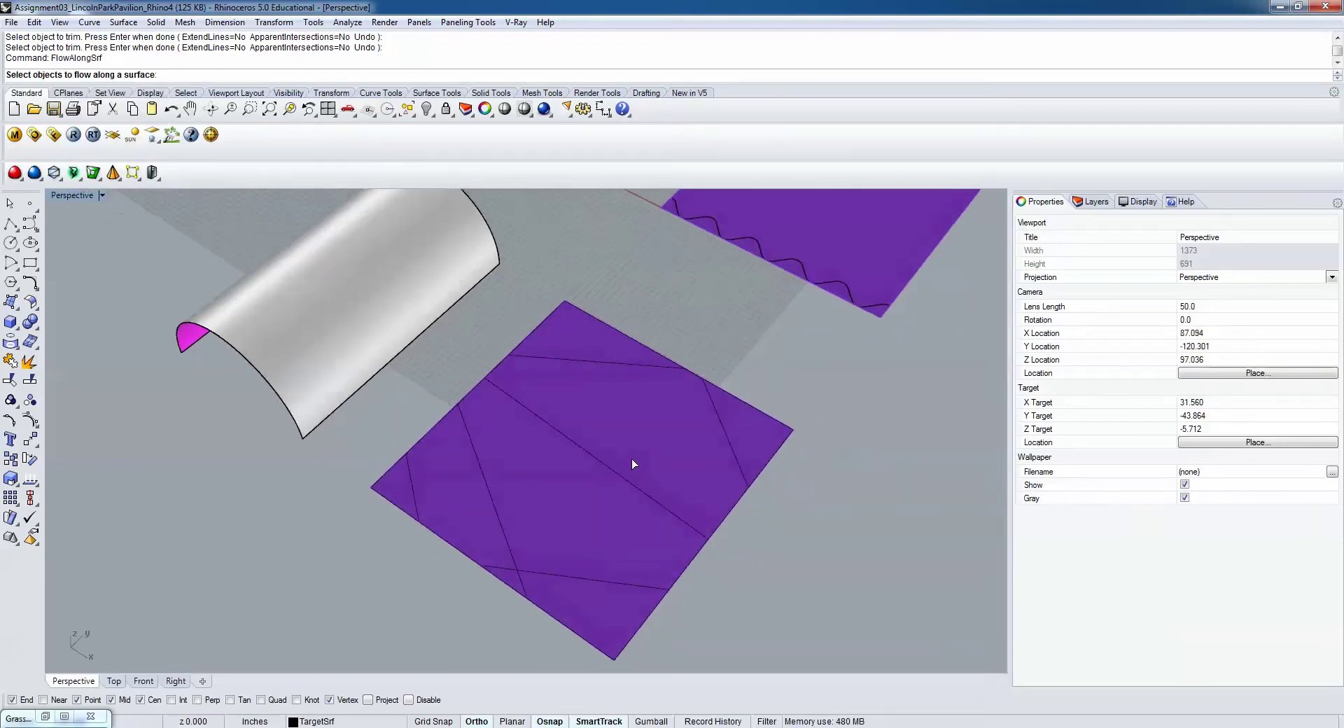
left_click(650, 373)
key("Escape")
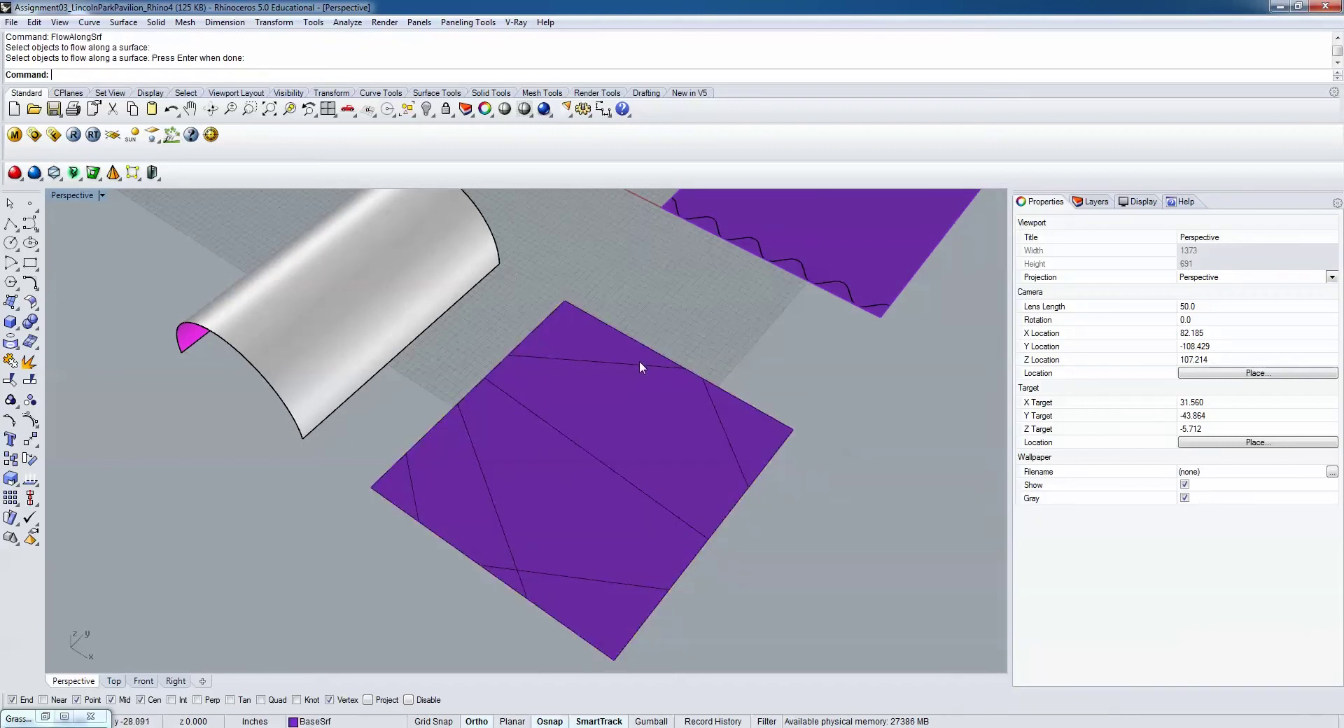
key("Return")
left_click(637, 364)
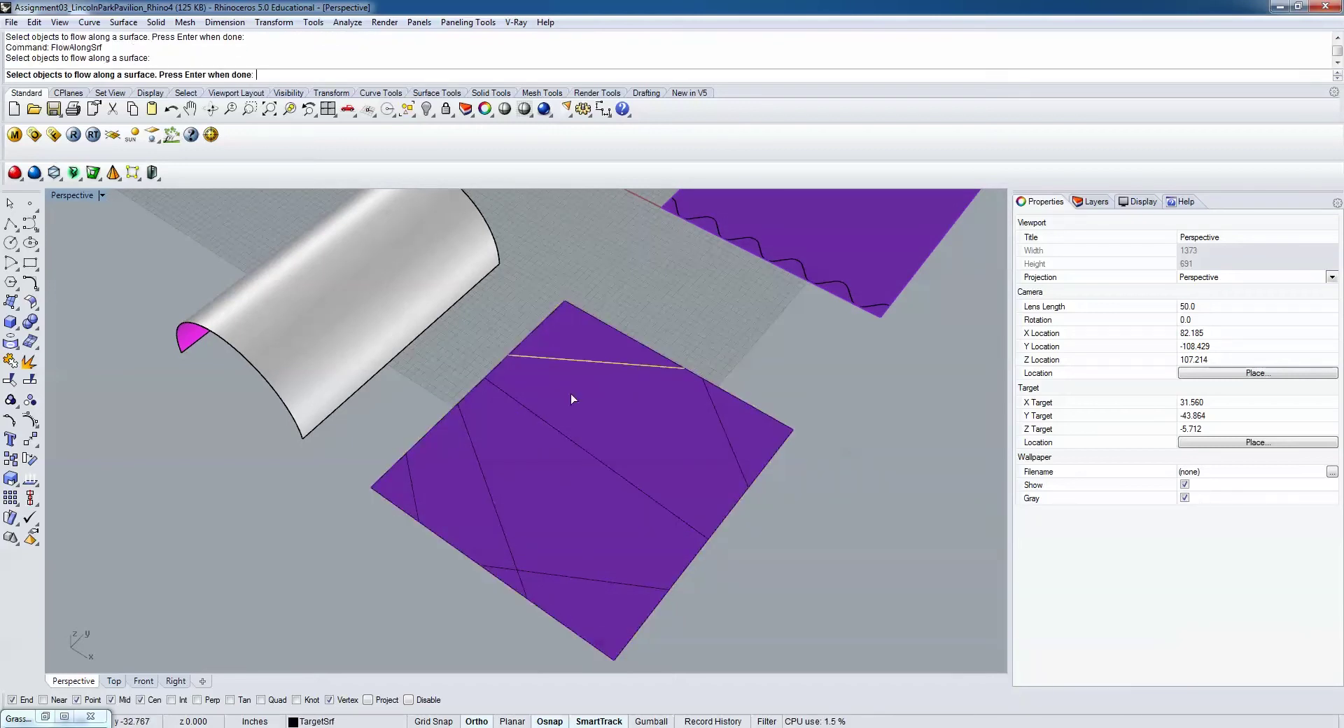
left_click(472, 441)
left_click(556, 430)
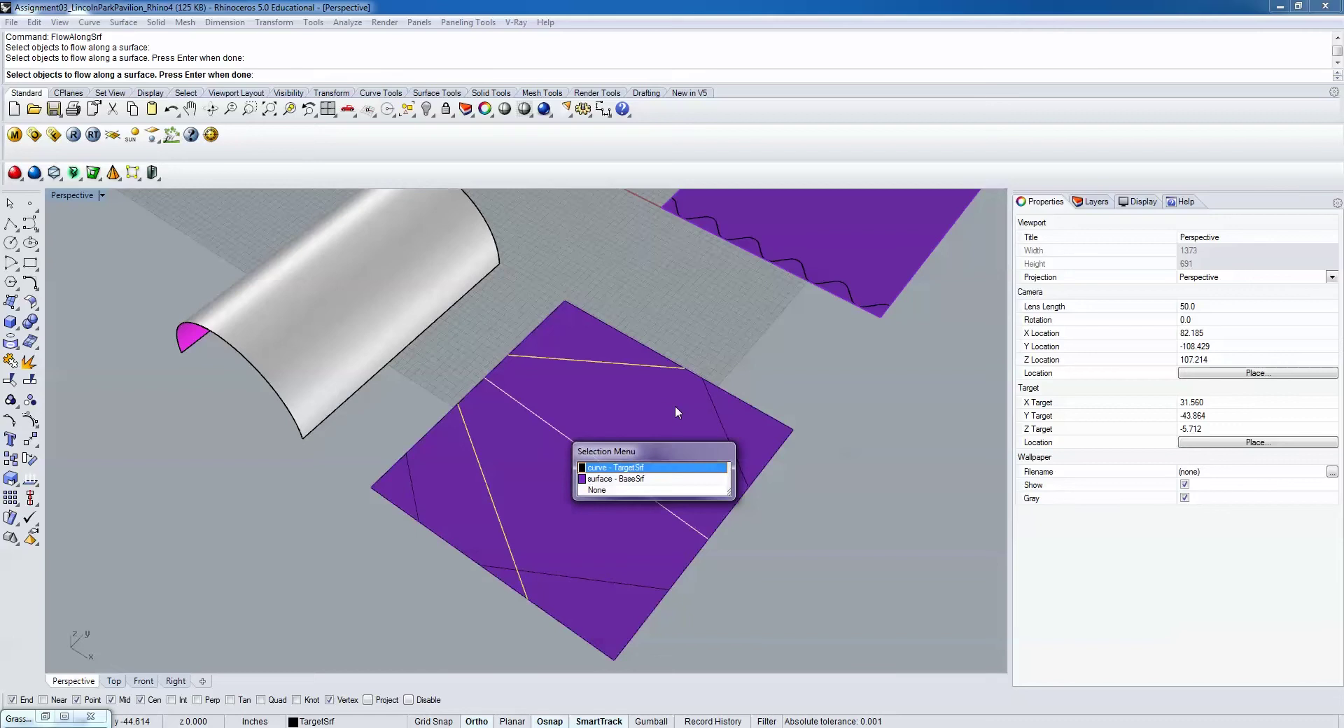
left_click(664, 468)
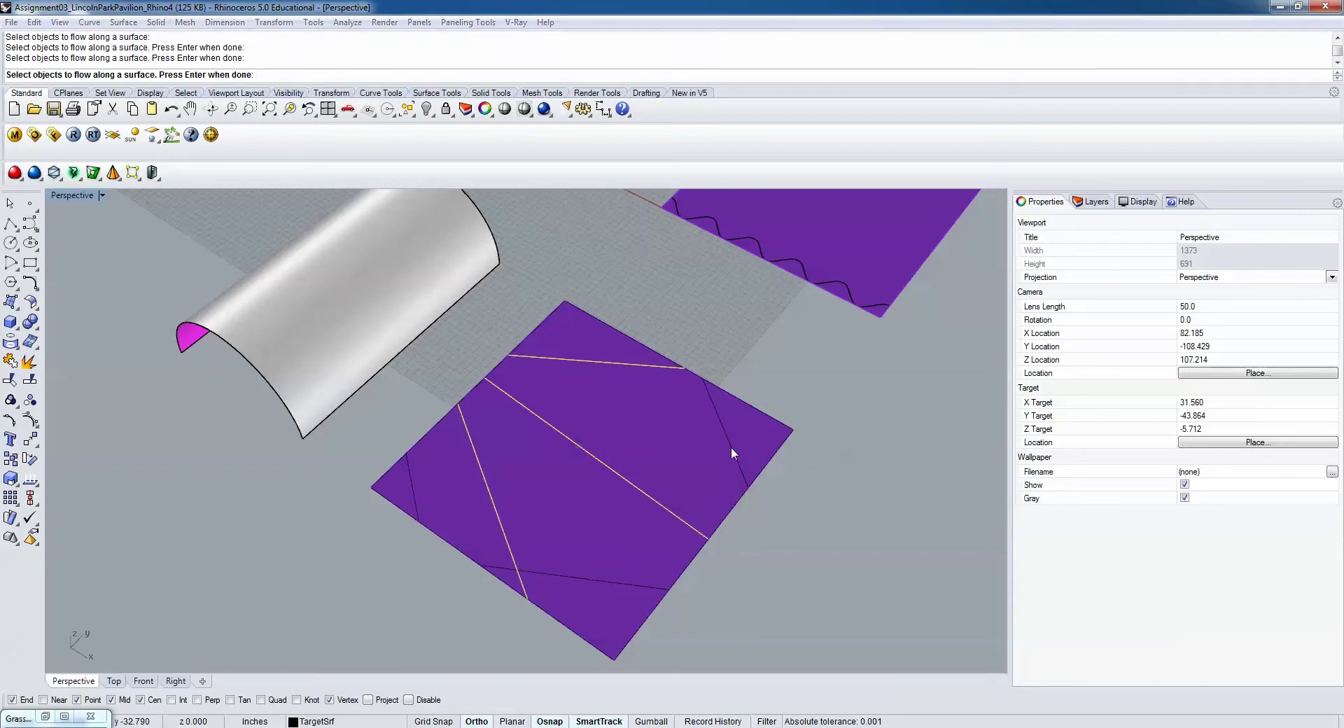
Step: Add the right, front and left corner lines to the objects to flow and finish the selection
left_click(731, 448)
left_click(791, 484)
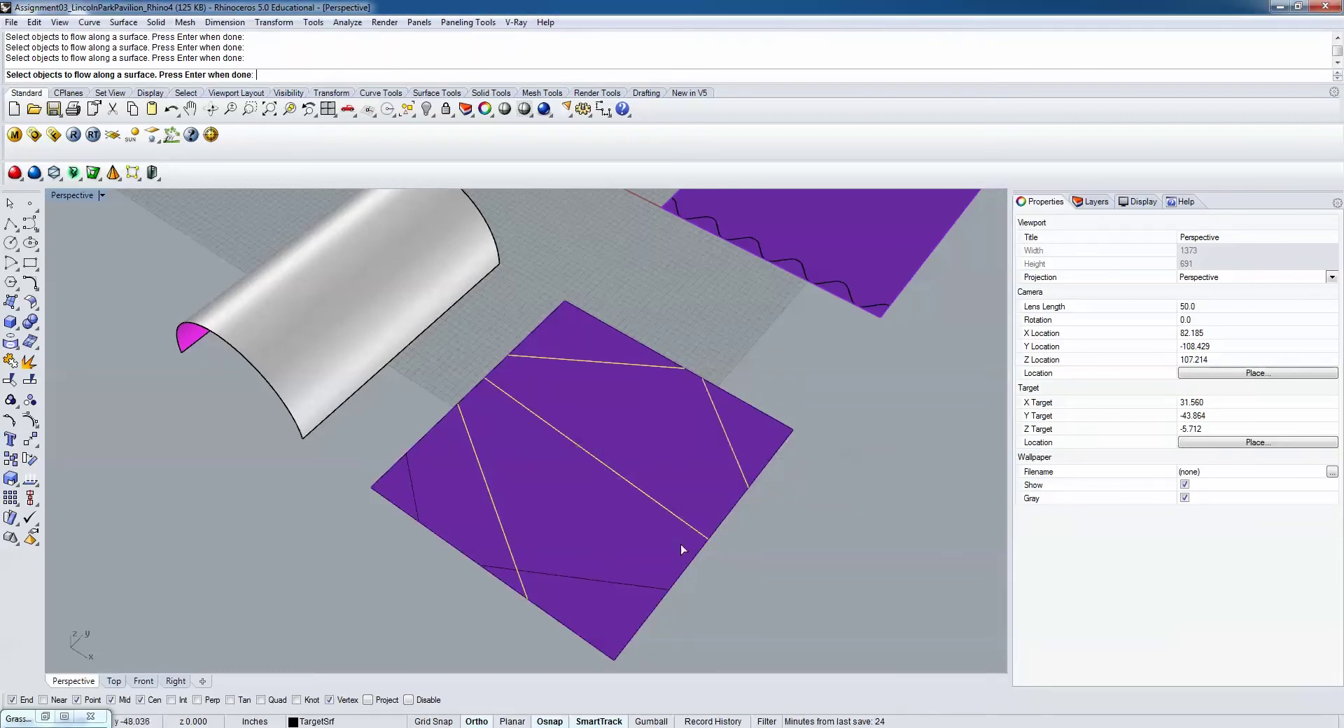
left_click(627, 585)
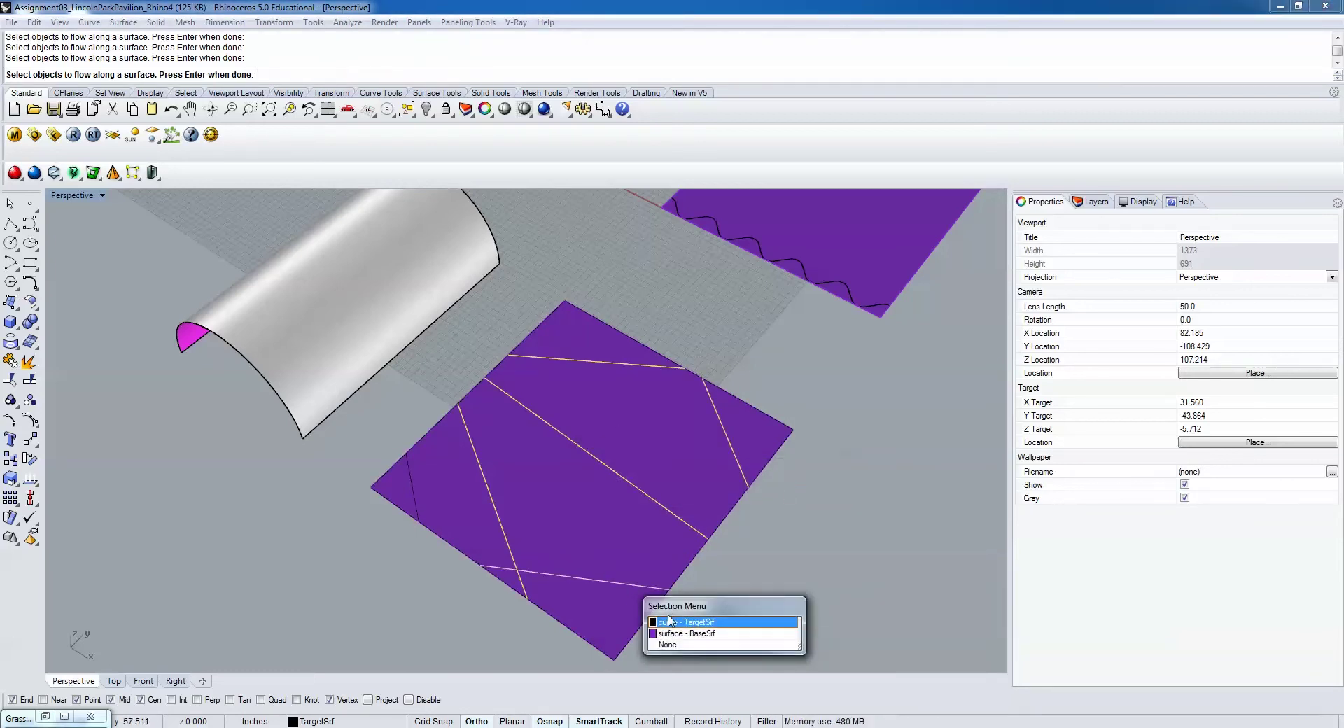
left_click(411, 490)
left_click(412, 490)
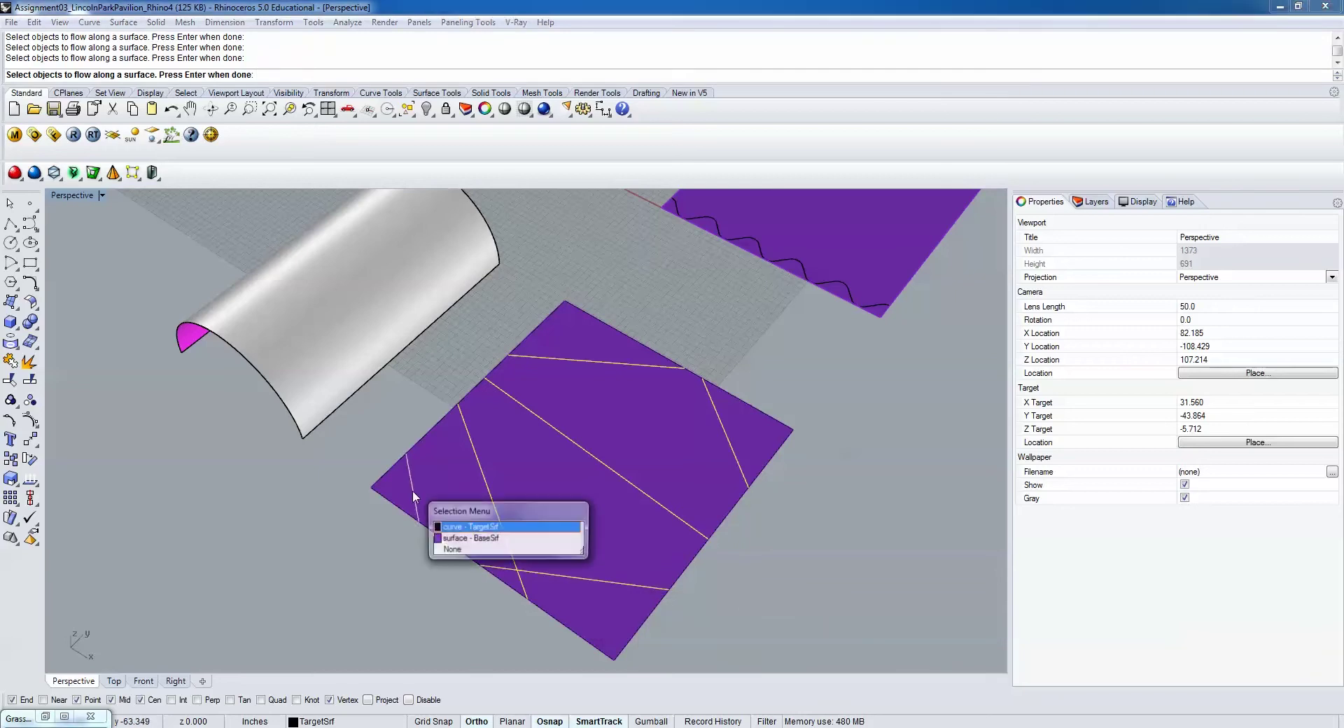
left_click(451, 525)
key("Return")
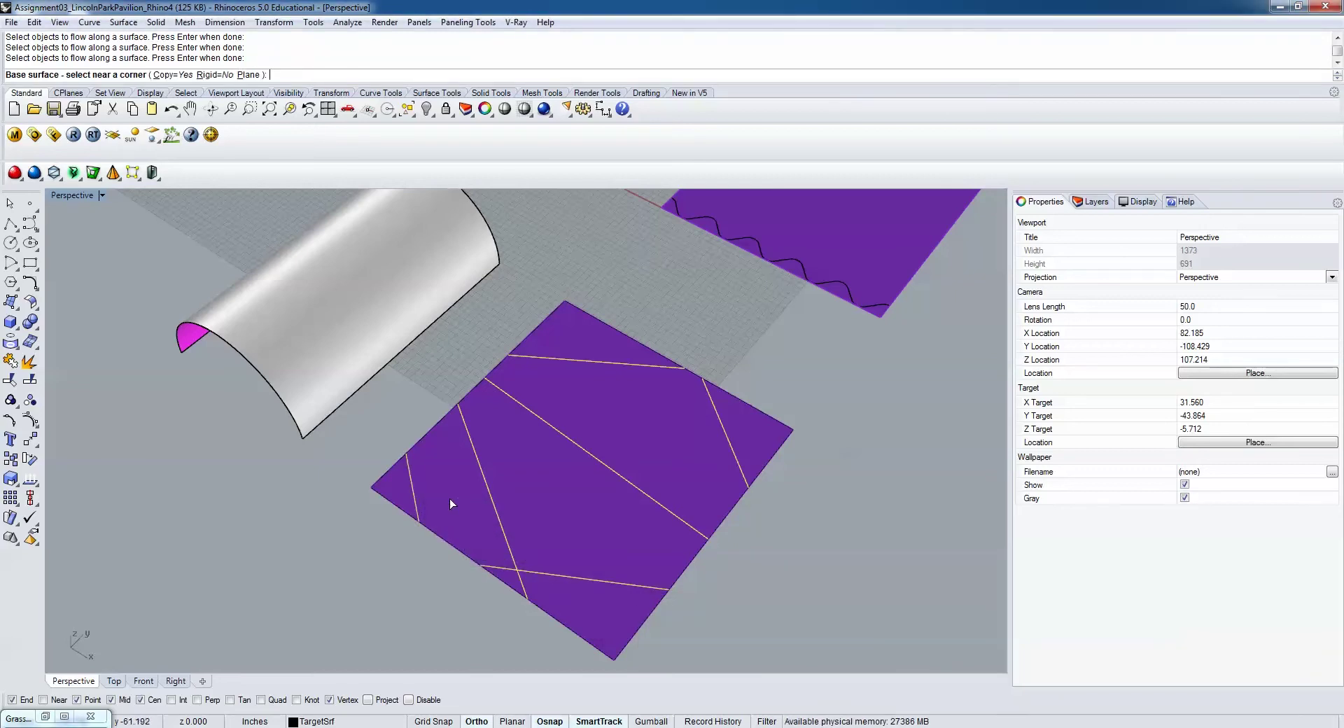
Step: Flow the selected lines from the base surface's front corner onto the matching front corner of the copied vault
right_click_drag(311, 492, 393, 422)
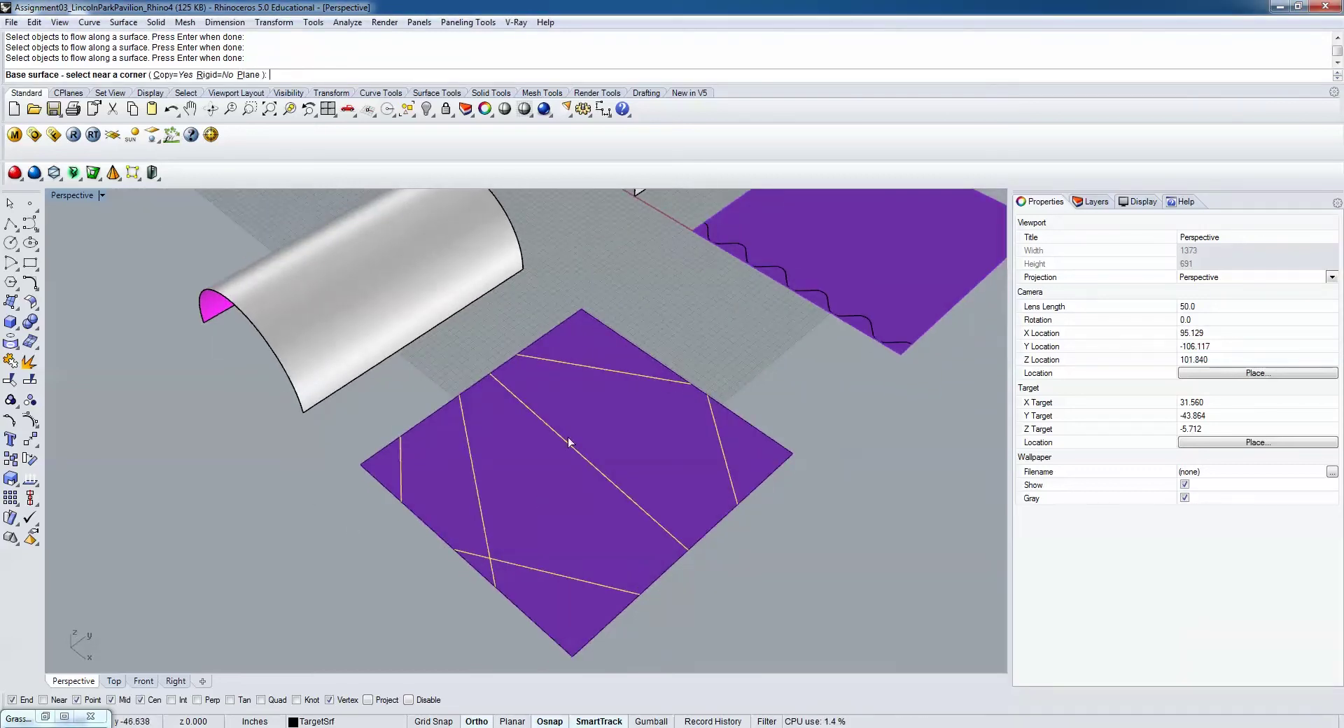
right_click_drag(530, 506, 636, 620)
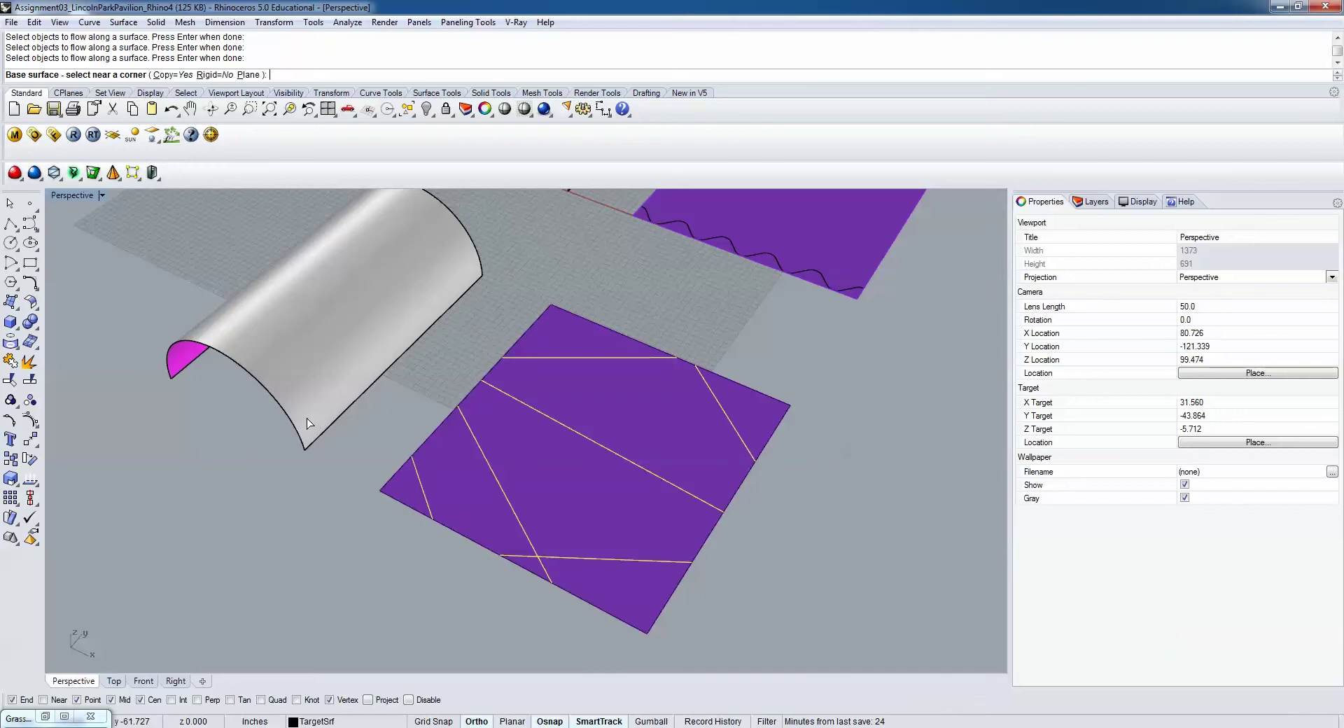
left_click(645, 627)
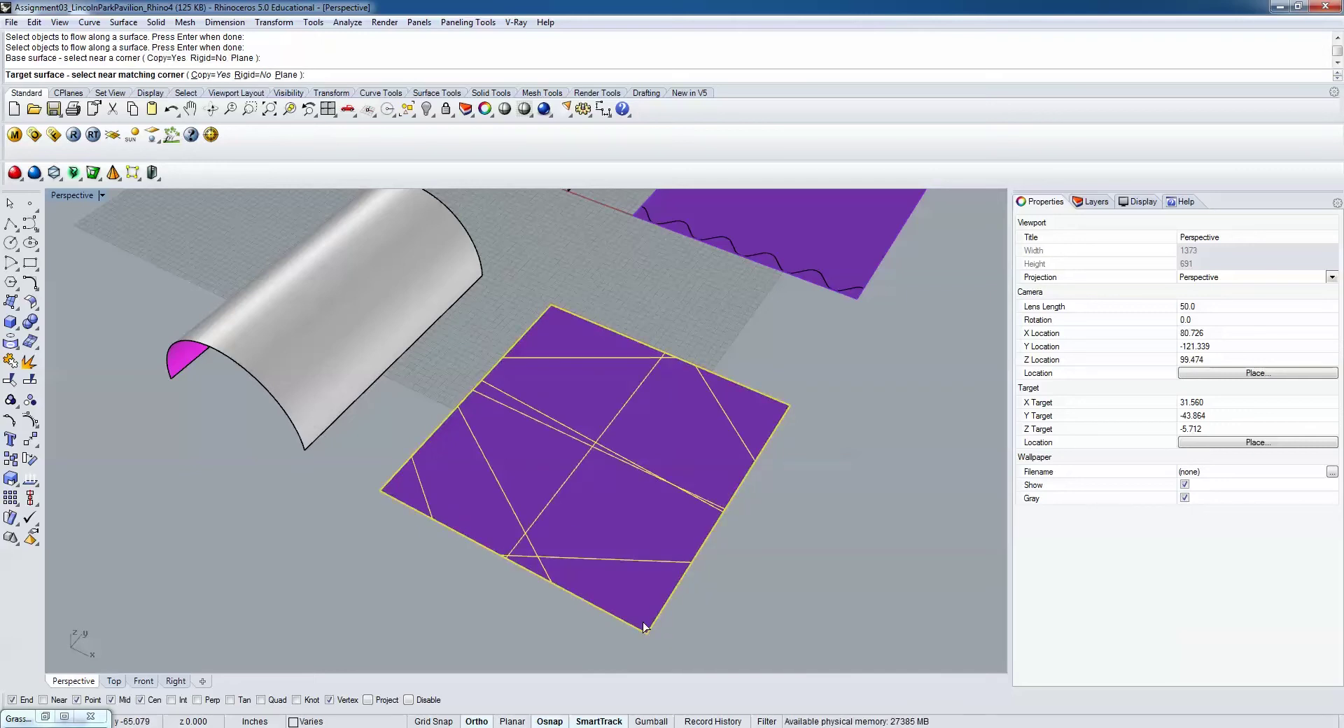
left_click(305, 426)
Step: Compare the flowed lines on the copied vault with the line pattern on the flat base surface
right_click_drag(308, 430, 318, 455)
scroll(339, 420, "down", 2)
scroll(412, 509, "up", 2)
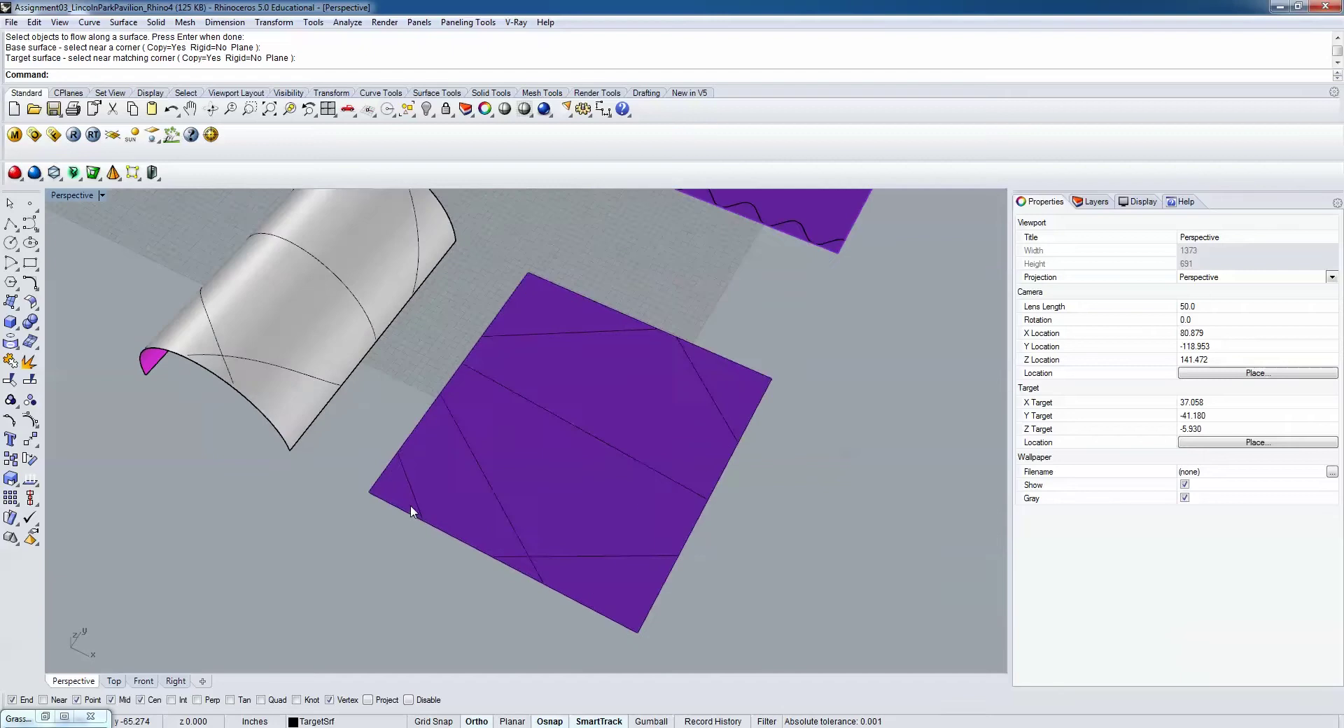
right_click_drag(413, 510, 447, 471)
scroll(388, 470, "up", 2)
scroll(489, 511, "down", 4)
scroll(500, 506, "down", 2)
scroll(436, 479, "up", 3)
Step: Display the surface direction of the copied base surface with Dir, choosing the surface instead of its border curve
left_click(437, 501)
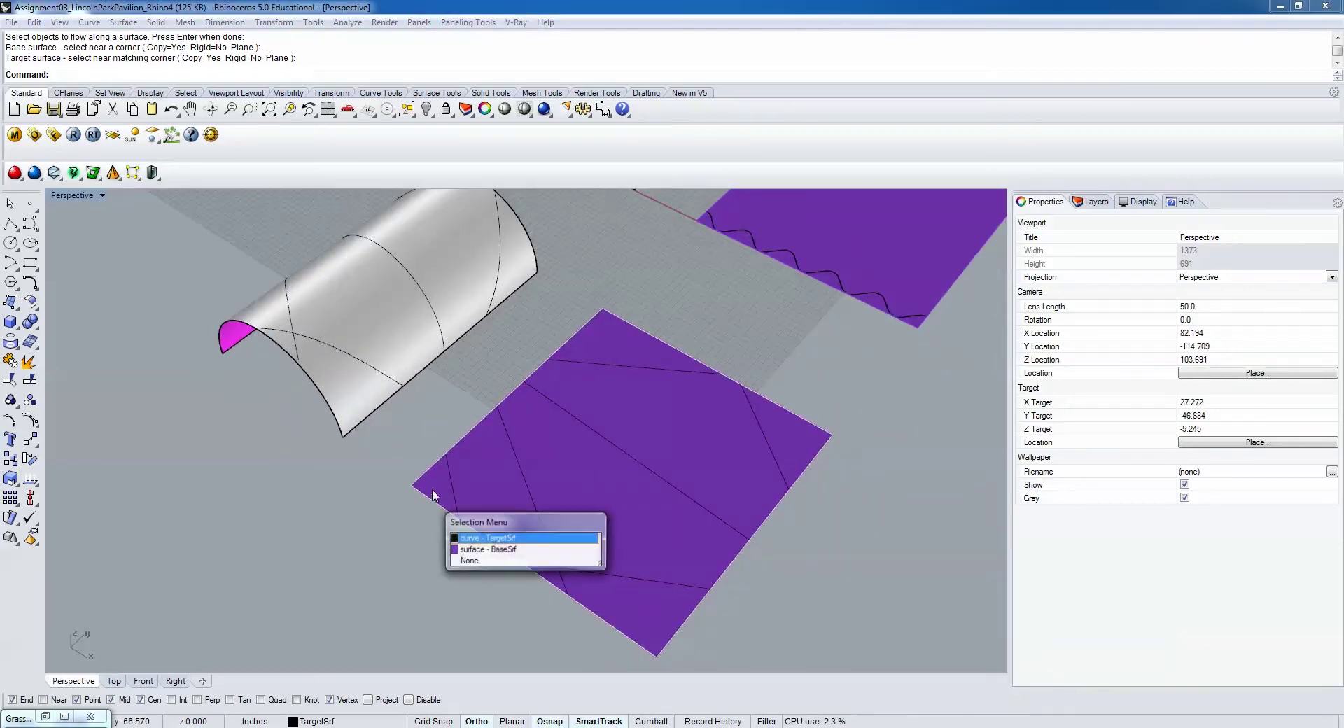
left_click(490, 549)
scroll(488, 512, "up", 2)
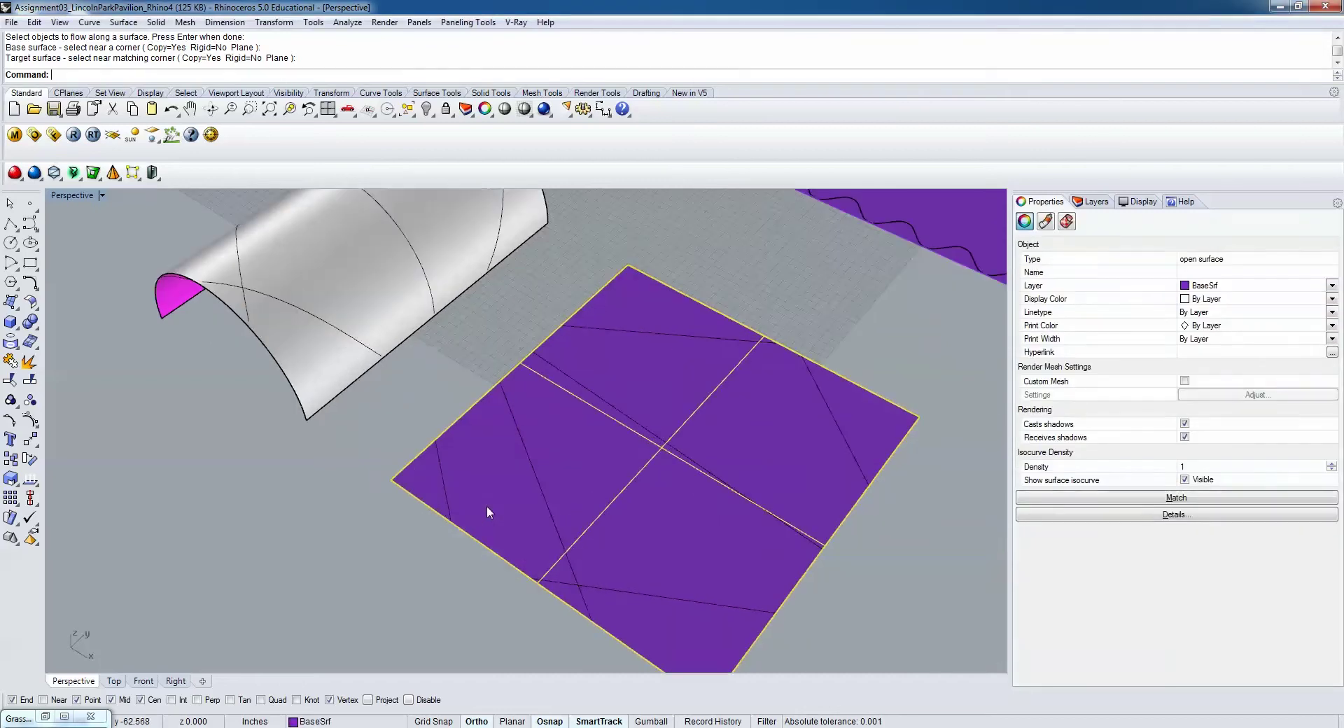
key("Return")
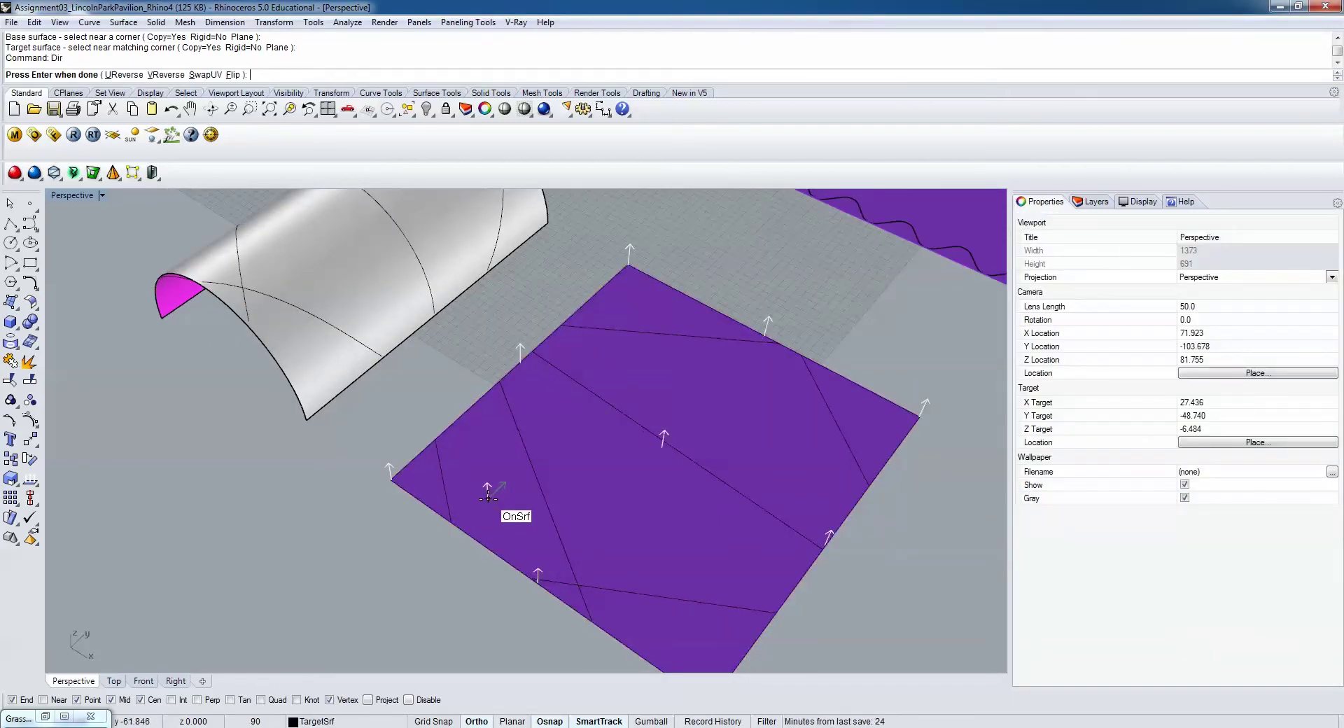
Step: Examine the direction arrows along the edges and center of the copied base surface from several angles
scroll(483, 441, "down", 3)
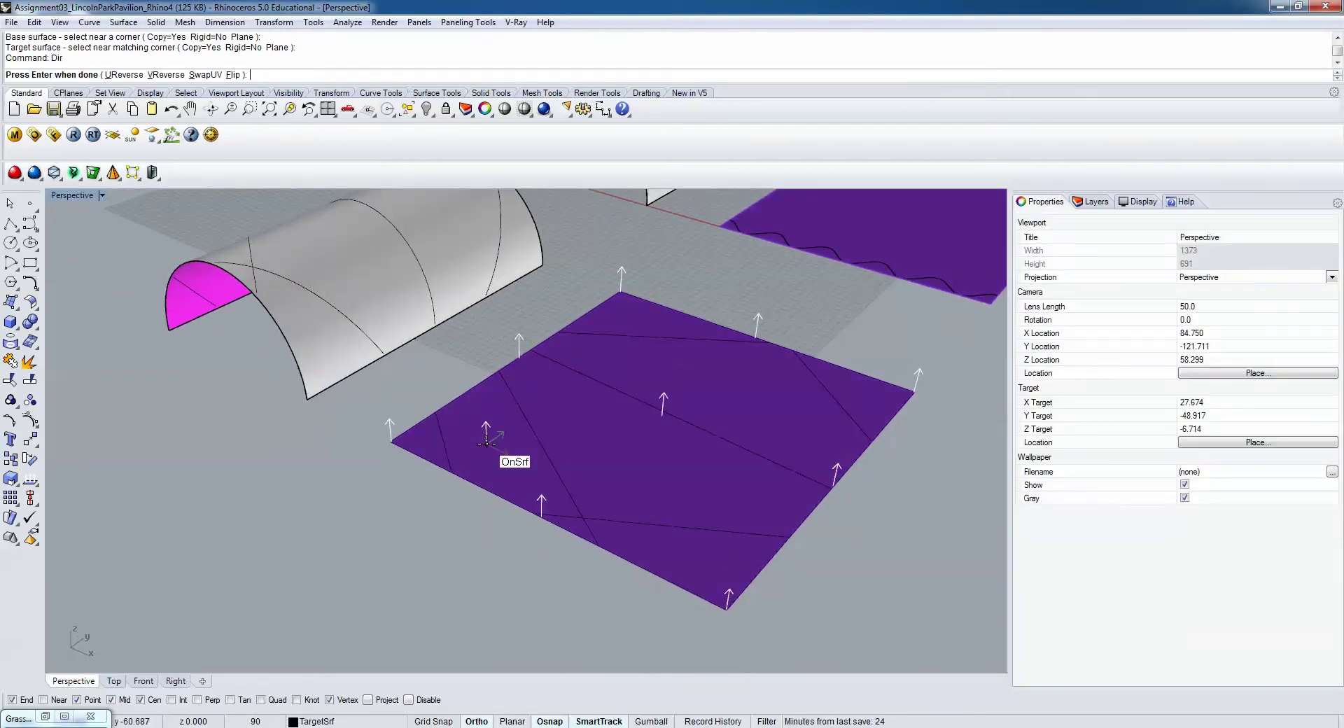
scroll(485, 443, "up", 2)
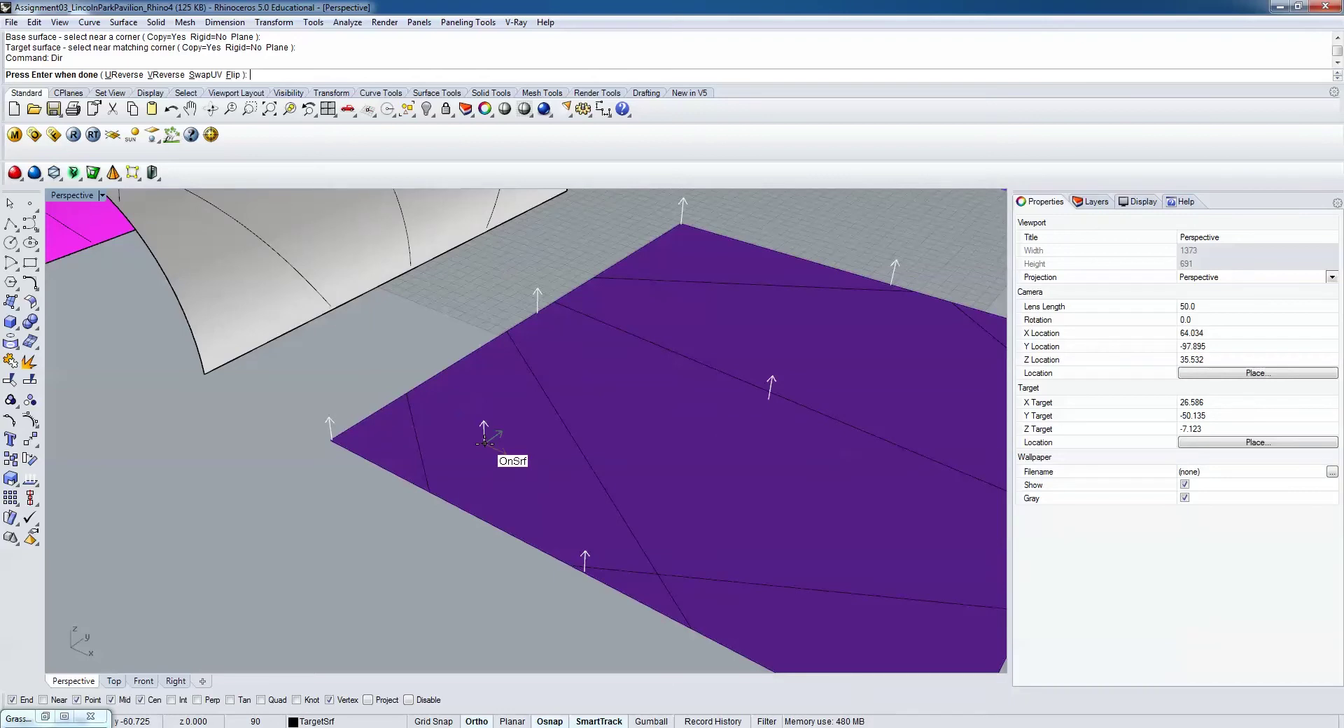
scroll(485, 443, "down", 2)
right_click_drag(485, 444, 488, 482)
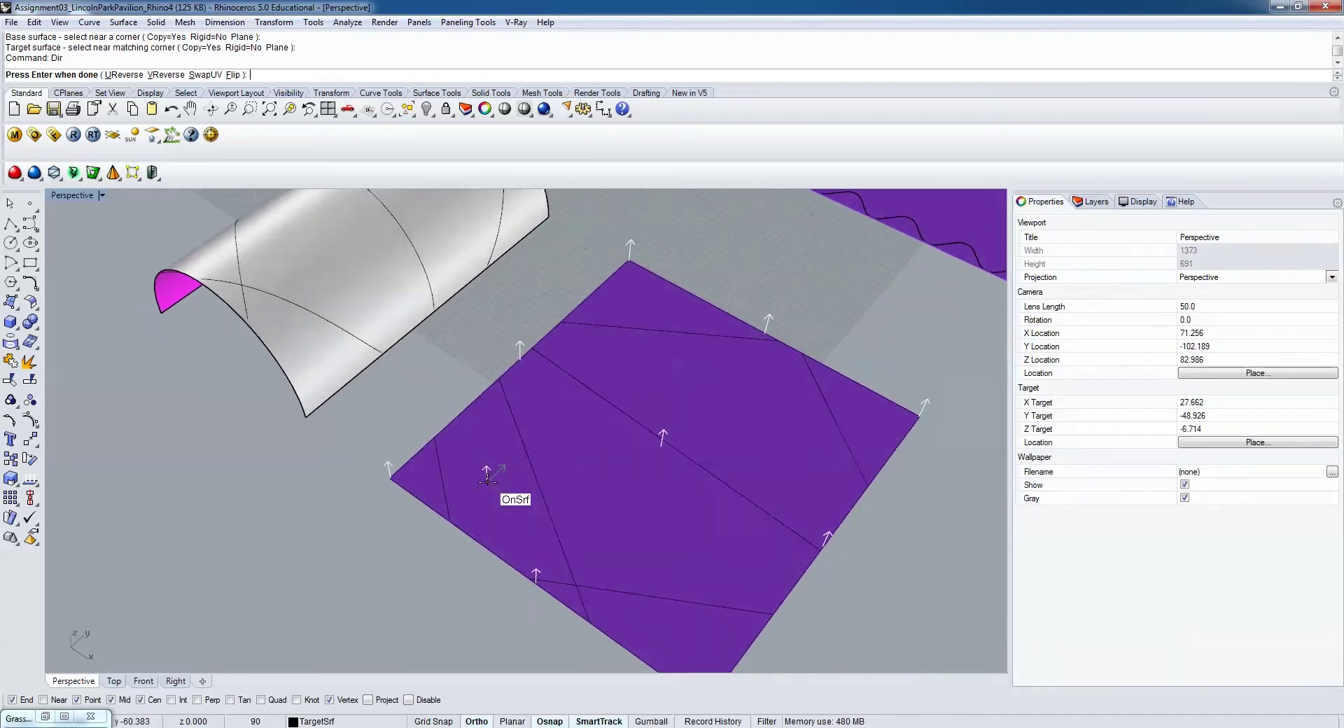
scroll(488, 481, "down", 2)
scroll(488, 481, "up", 3)
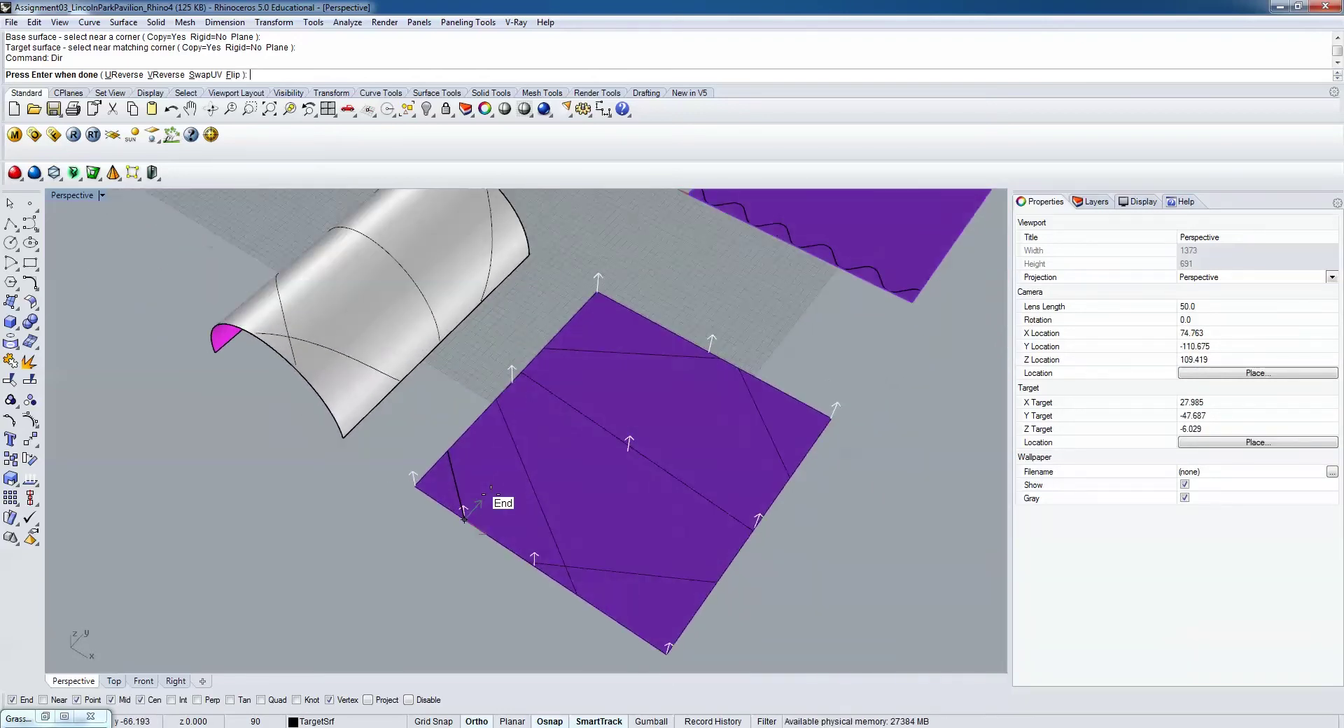
scroll(483, 448, "up", 2)
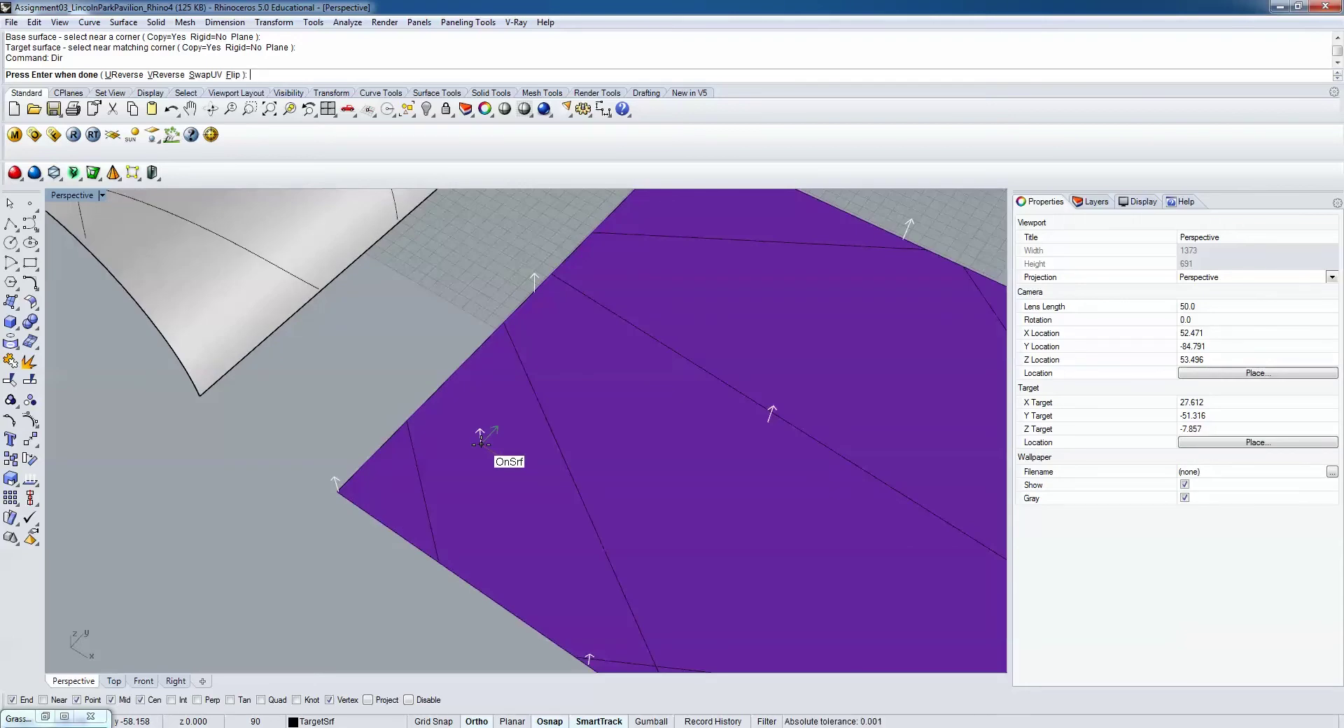
scroll(481, 437, "down", 2)
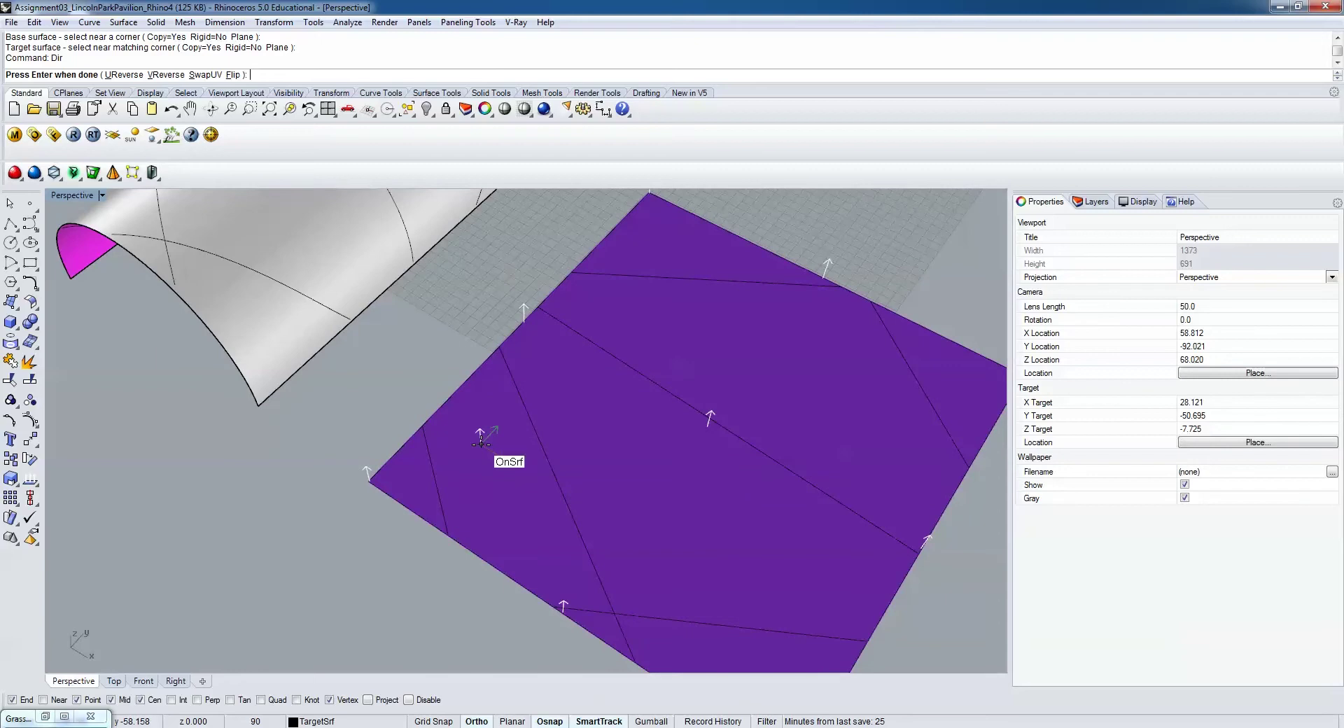
Step: Compare the copied base surface's direction arrows with the neighboring copied vault, and end the direction display
right_click_drag(475, 488, 511, 441)
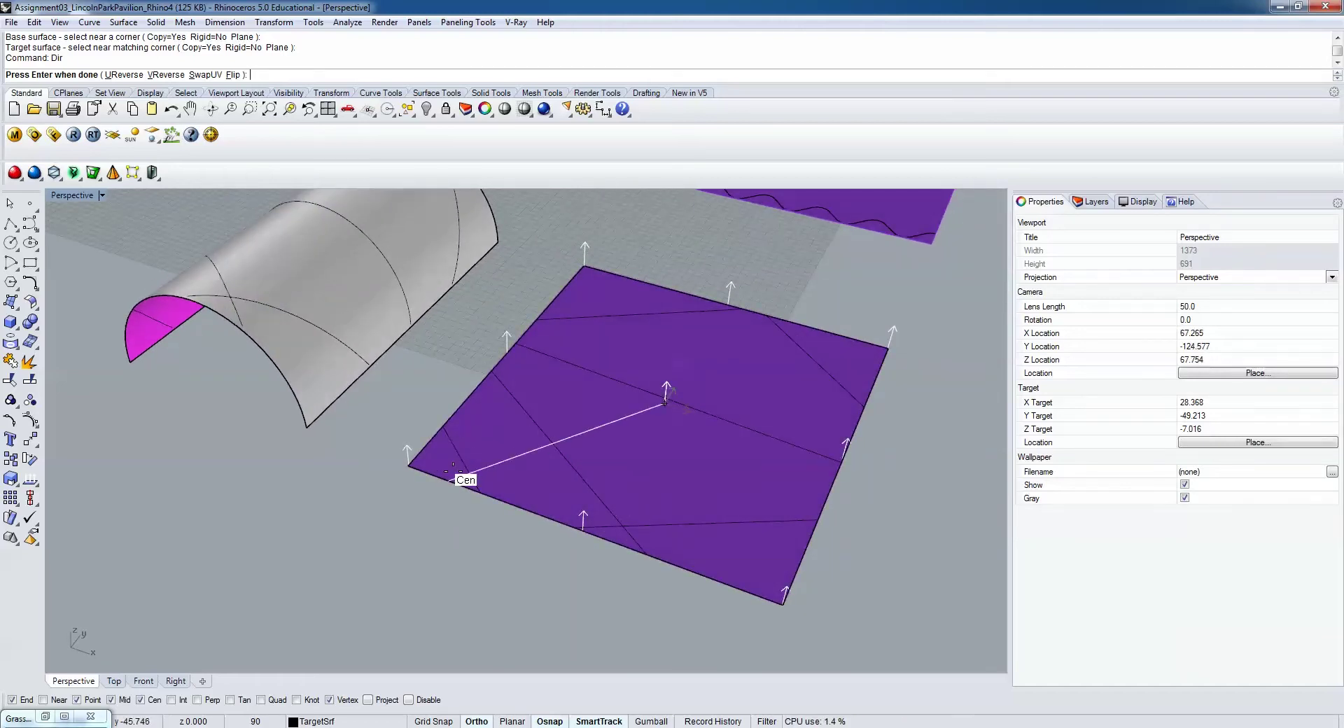
scroll(401, 467, "up", 3)
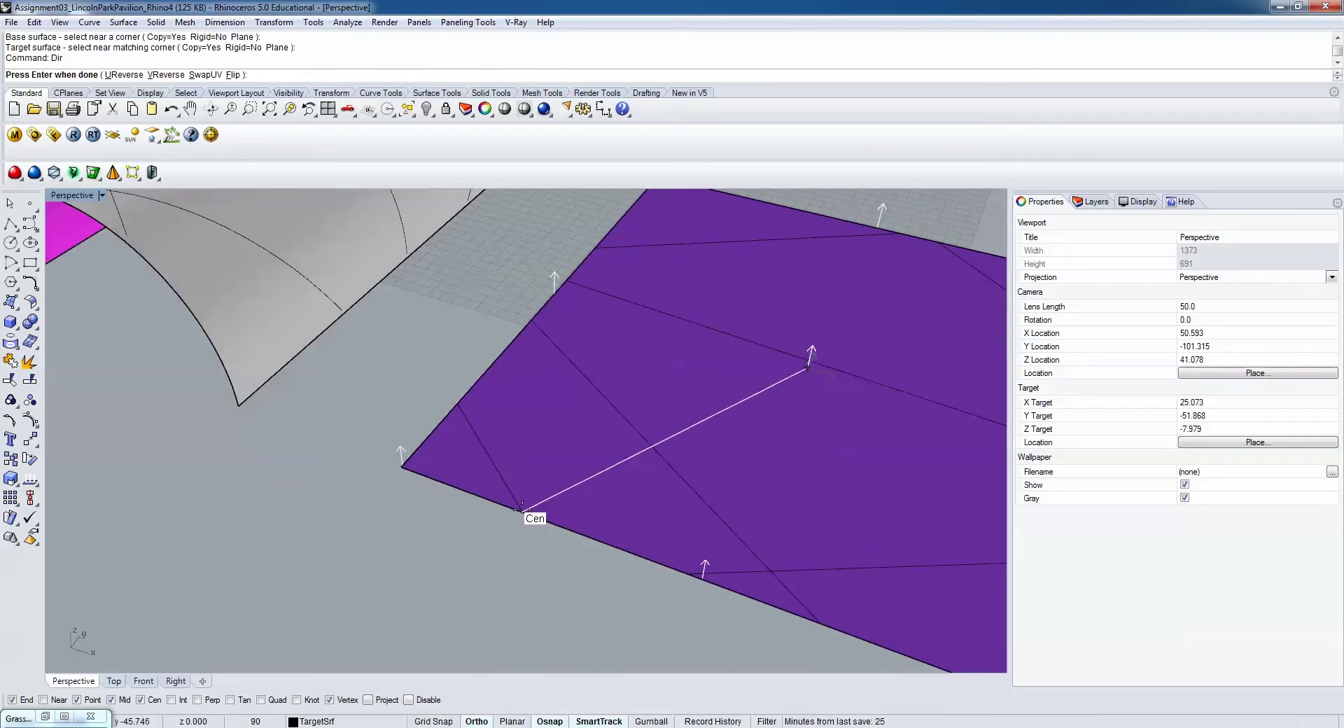
scroll(612, 515, "down", 2)
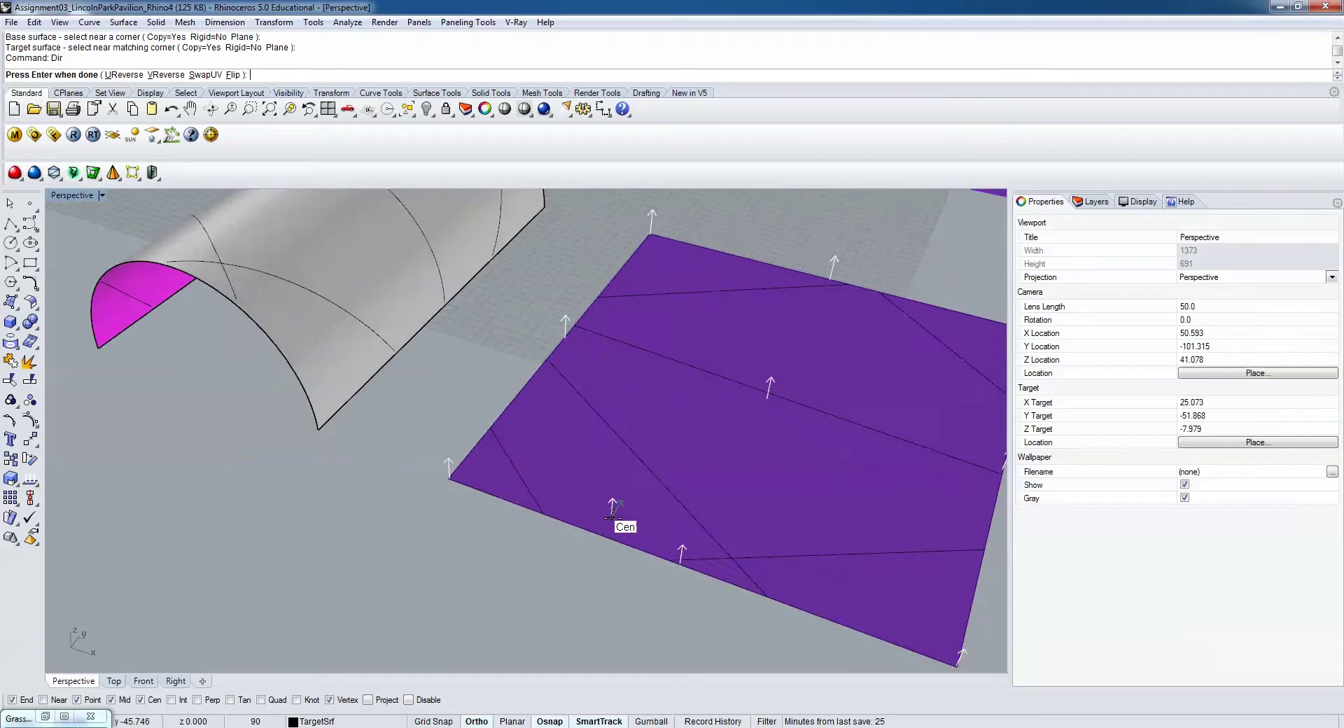
scroll(612, 500, "down", 2)
right_click_drag(526, 448, 592, 422)
scroll(553, 436, "down", 3)
scroll(409, 436, "up", 2)
right_click_drag(326, 408, 411, 445)
key("Return")
key("Escape")
Step: Display the surface direction of the copied vault with Dir
left_click(496, 385)
scroll(463, 414, "up", 2)
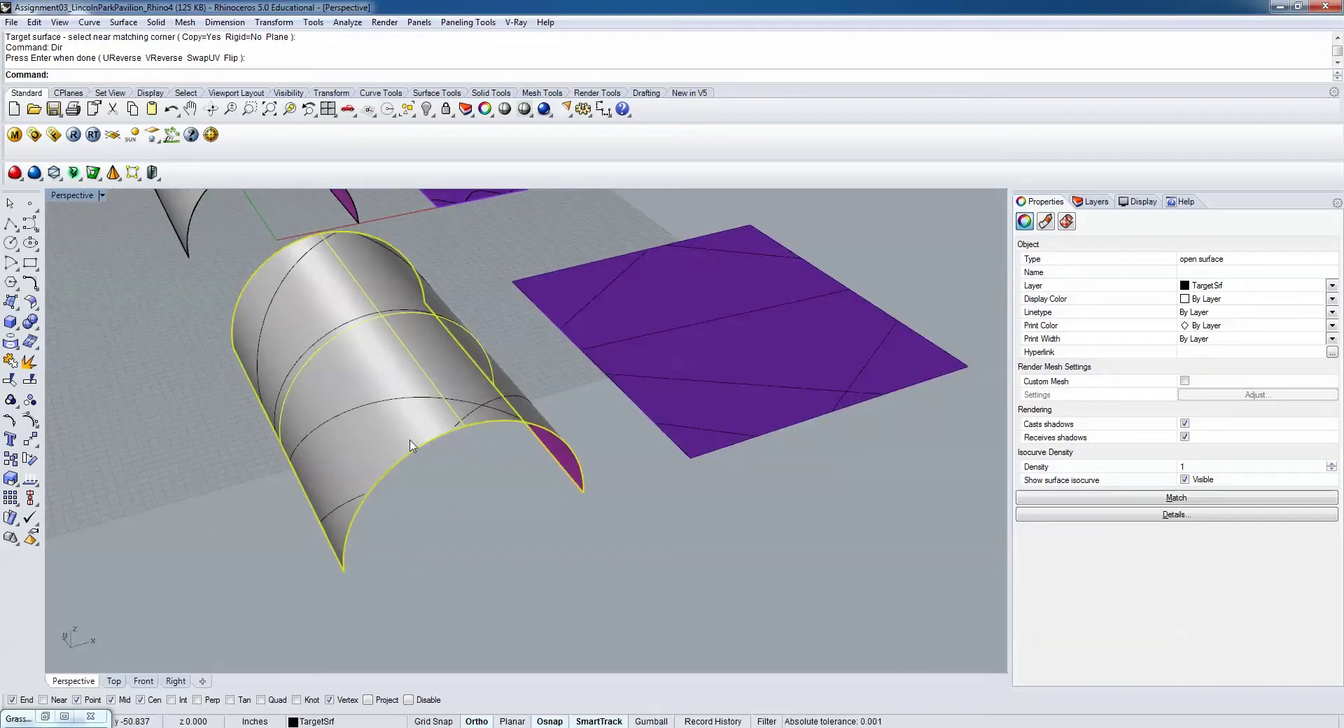
key("Return")
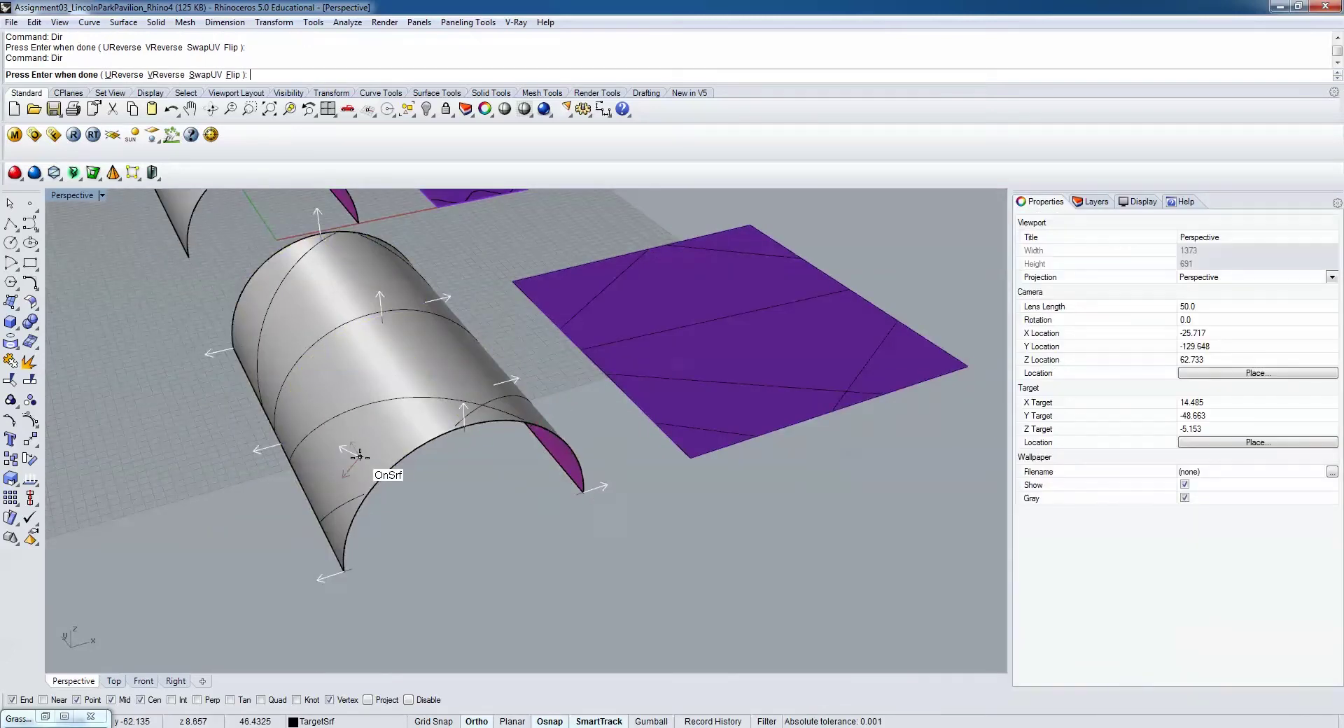
Step: Examine the direction arrows along the copied vault's edges and crown from several angles, and end the direction display
scroll(381, 469, "up", 5)
right_click_drag(484, 369, 406, 377)
scroll(399, 354, "down", 4)
scroll(406, 369, "down", 4)
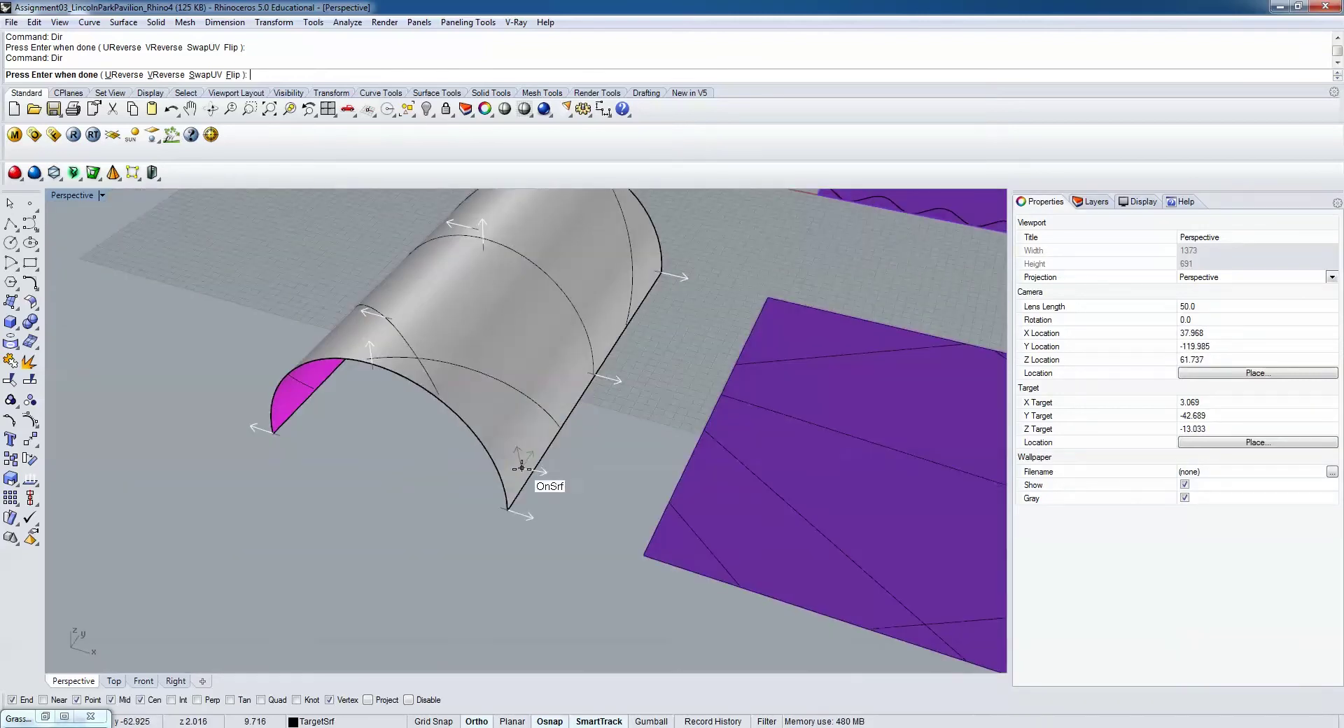
scroll(510, 472, "down", 4)
right_click_drag(508, 472, 392, 392)
scroll(466, 481, "up", 3)
scroll(477, 451, "down", 2)
scroll(530, 435, "down", 3)
scroll(430, 423, "up", 4)
scroll(429, 423, "down", 5)
key("Return")
Step: Delete the copied base surface and copied vault together with all their pattern lines
left_click_drag(343, 276, 657, 558)
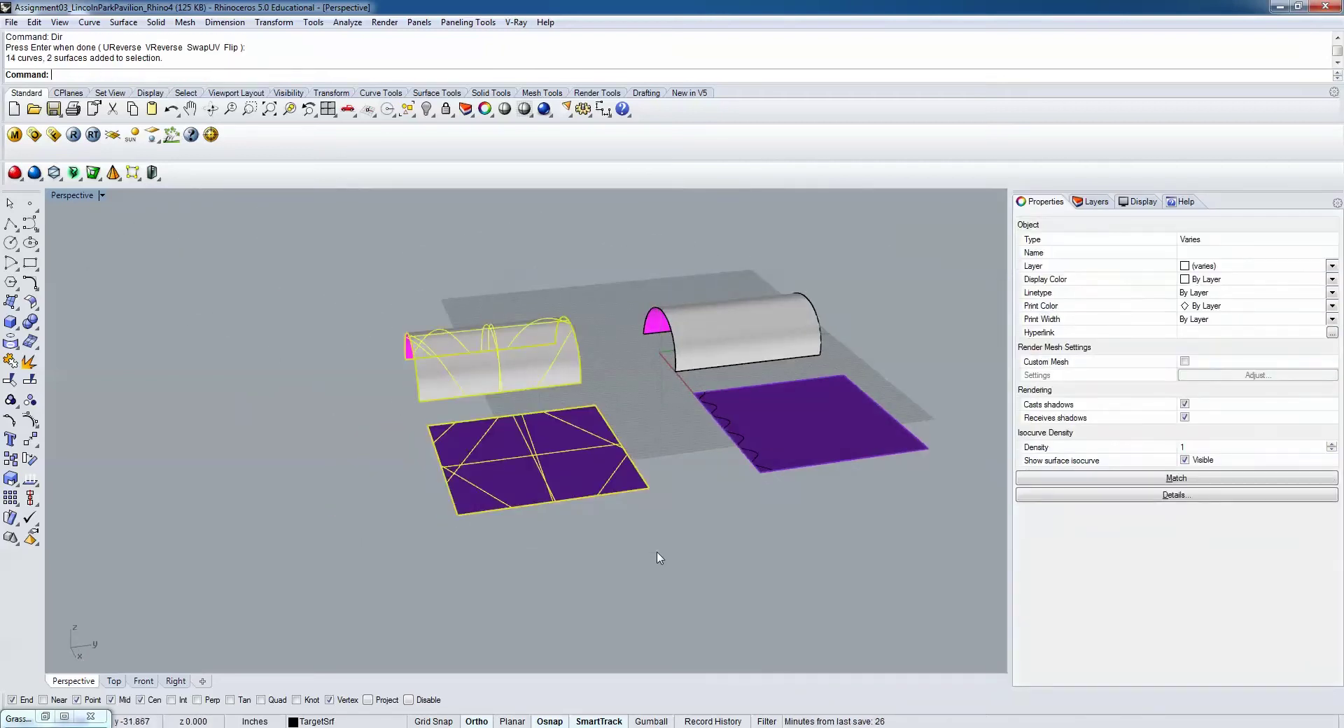
key("Delete")
right_click_drag(729, 513, 746, 498)
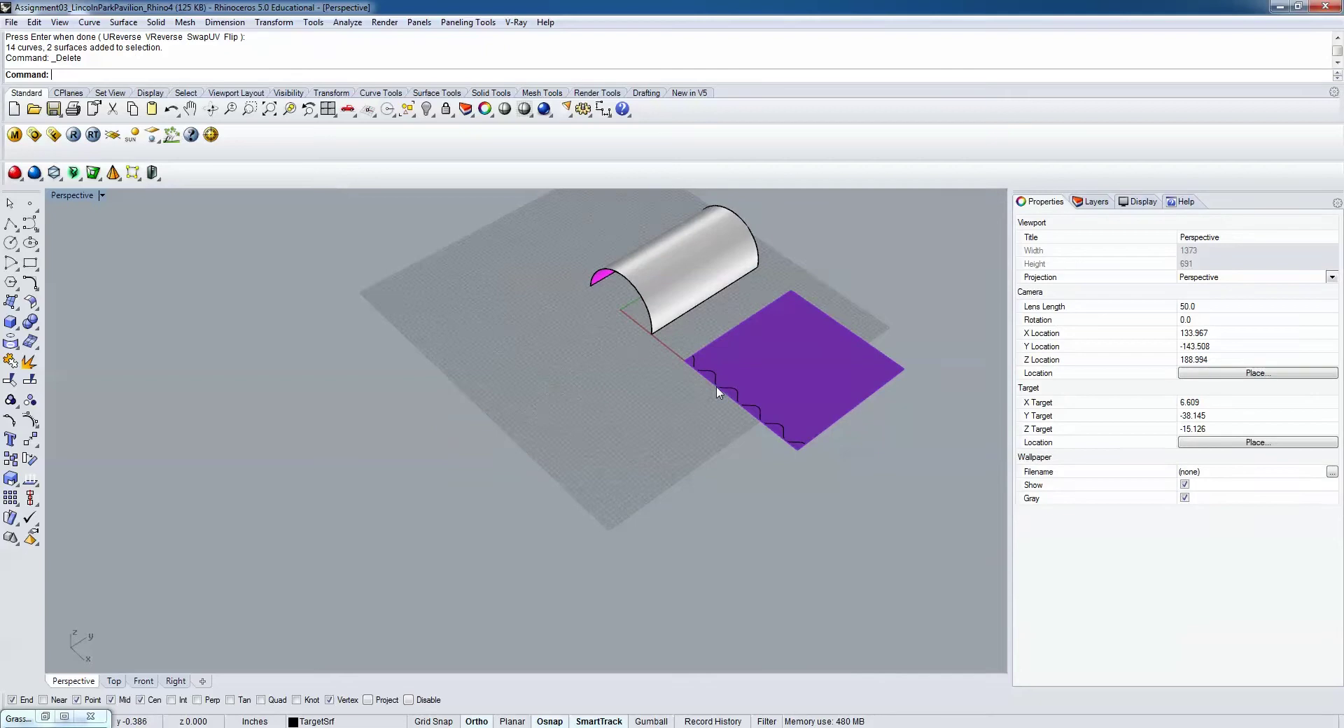
scroll(717, 387, "up", 7)
right_click_drag(655, 424, 656, 378)
scroll(597, 384, "up", 3)
left_click(576, 383)
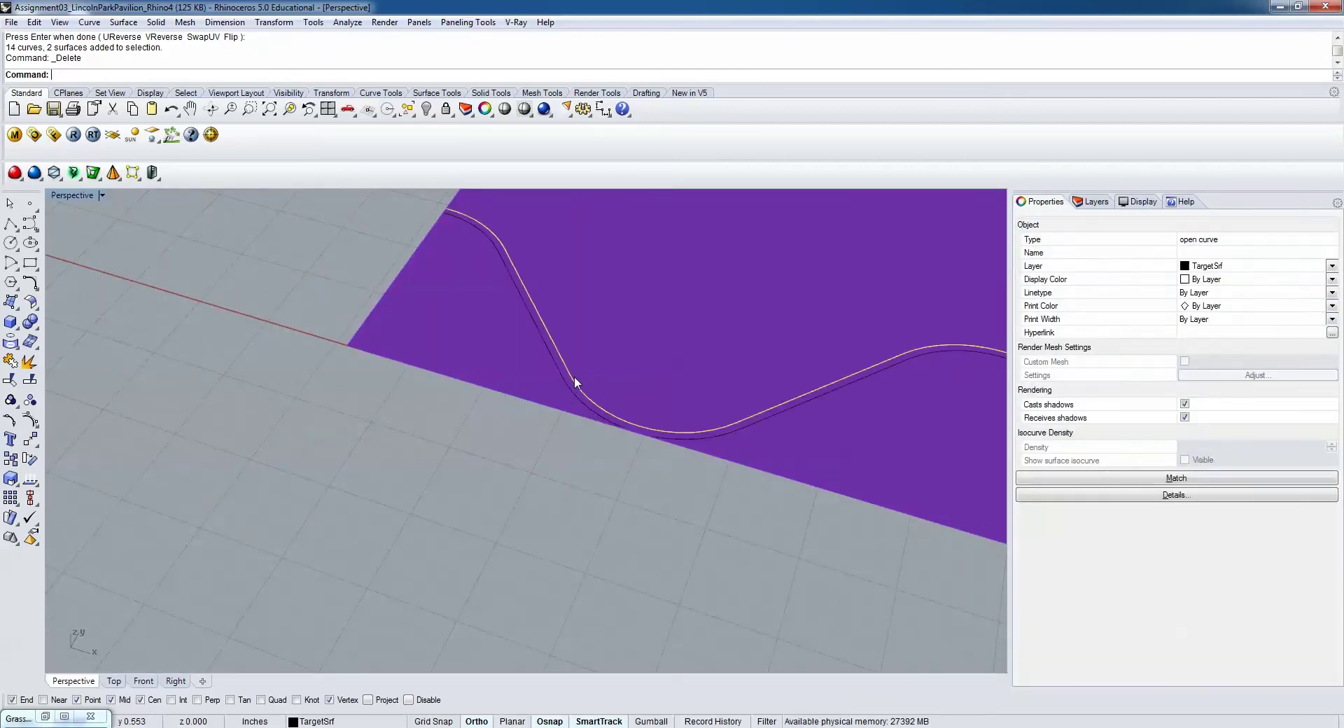
left_click(564, 384, "shift")
scroll(565, 413, "down", 8)
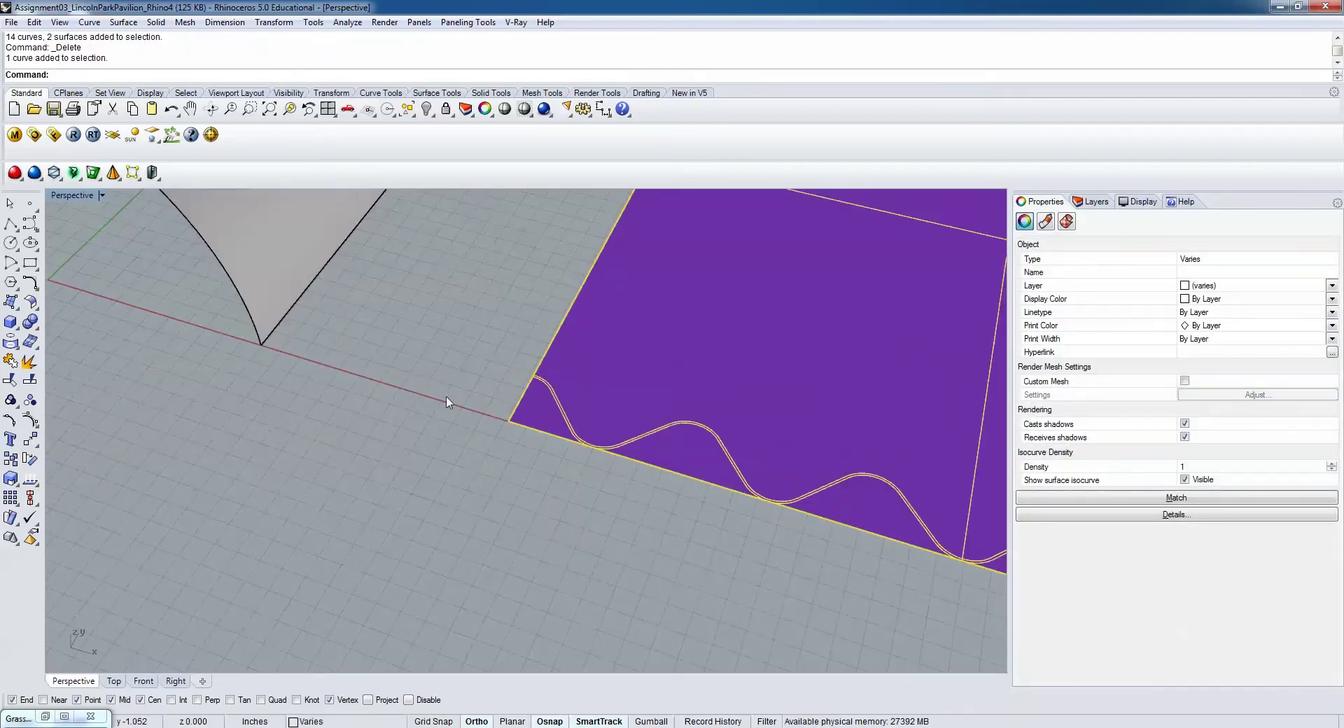
left_click(305, 441)
Step: Start FlowAlongSrf with the two wavy curves along the original base surface's front edge as the objects to flow
right_click_drag(305, 441, 280, 425)
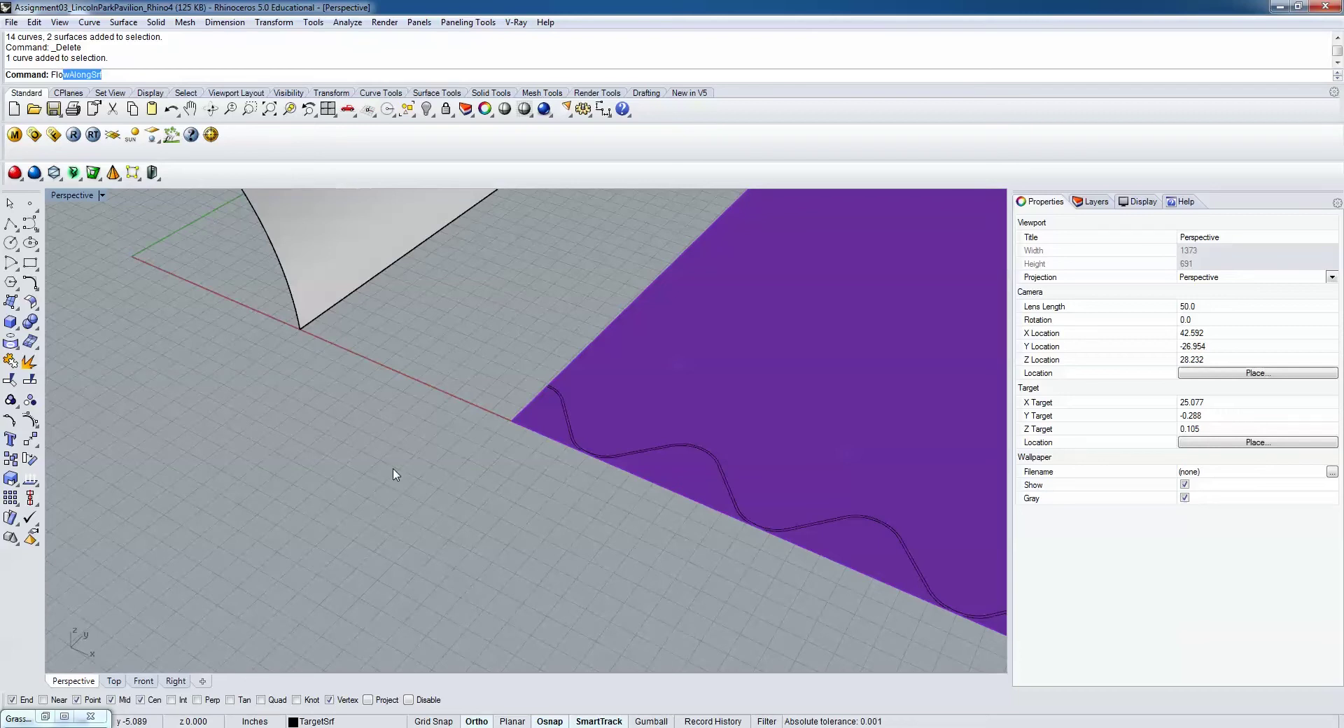
type("Flo")
key("Return")
scroll(558, 419, "up", 2)
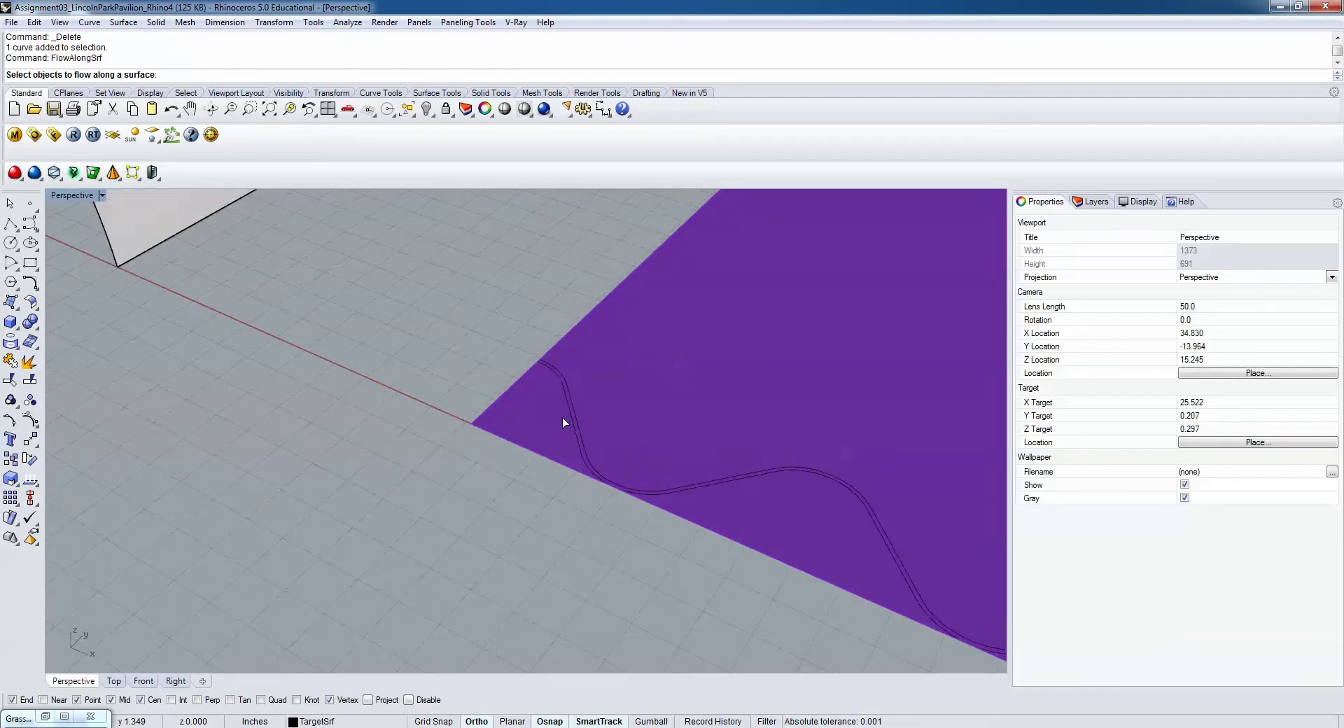
left_click(572, 417)
left_click(612, 452)
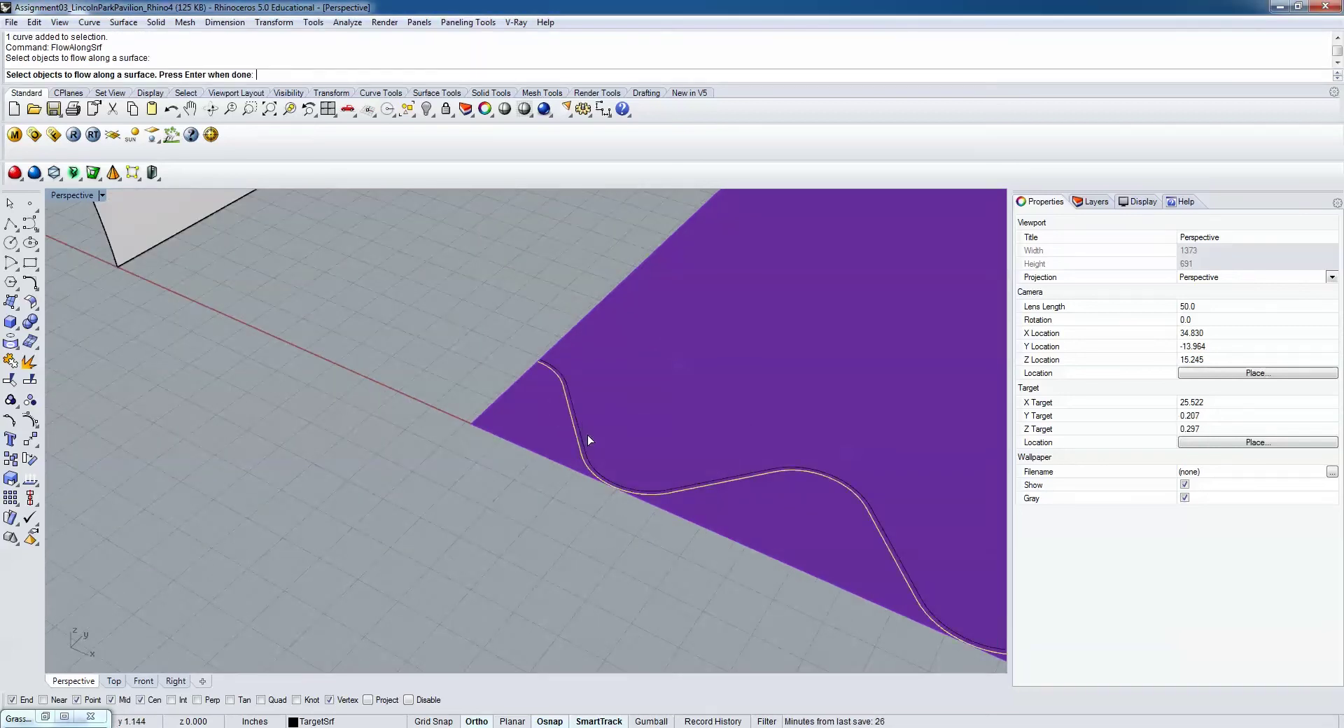
scroll(521, 459, "down", 3)
key("Return")
Step: Flow the curves from the base surface's front corner farthest from the vault onto the vault's front corner nearest the base surface
scroll(498, 417, "down", 4)
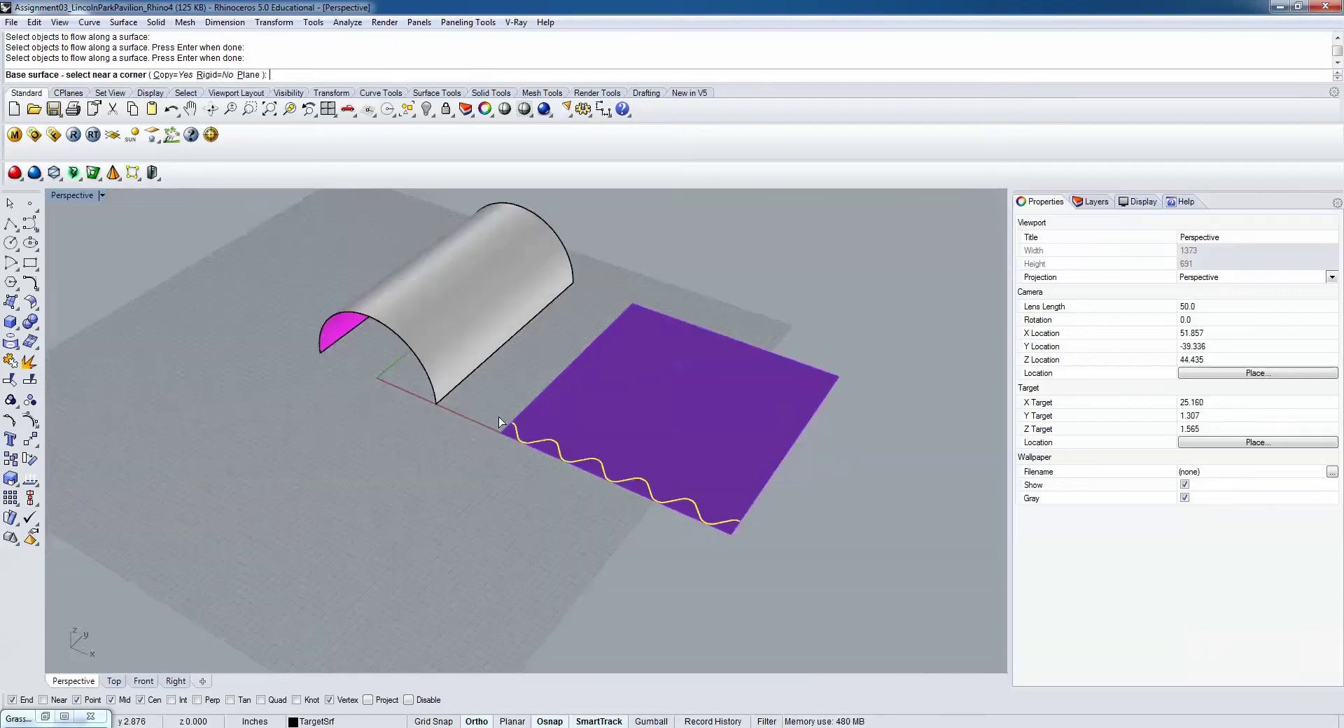
scroll(658, 481, "up", 5)
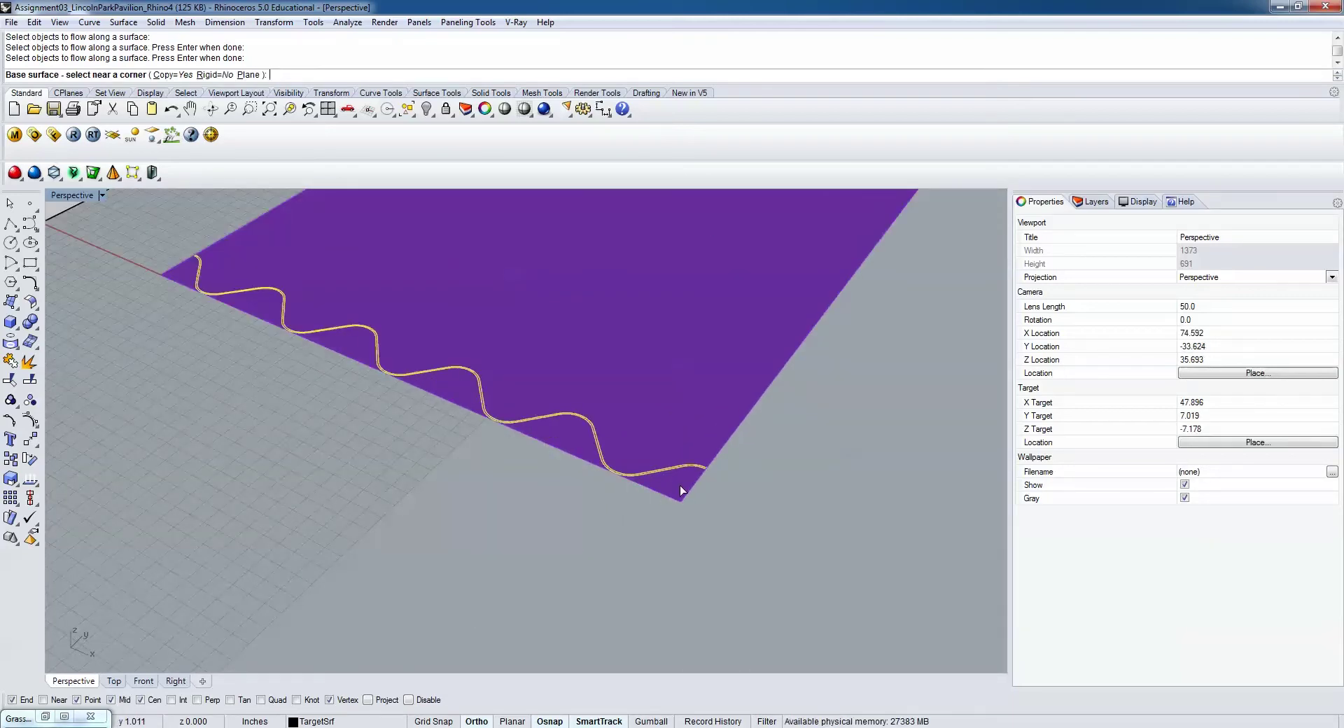
left_click(679, 485)
scroll(703, 517, "down", 5)
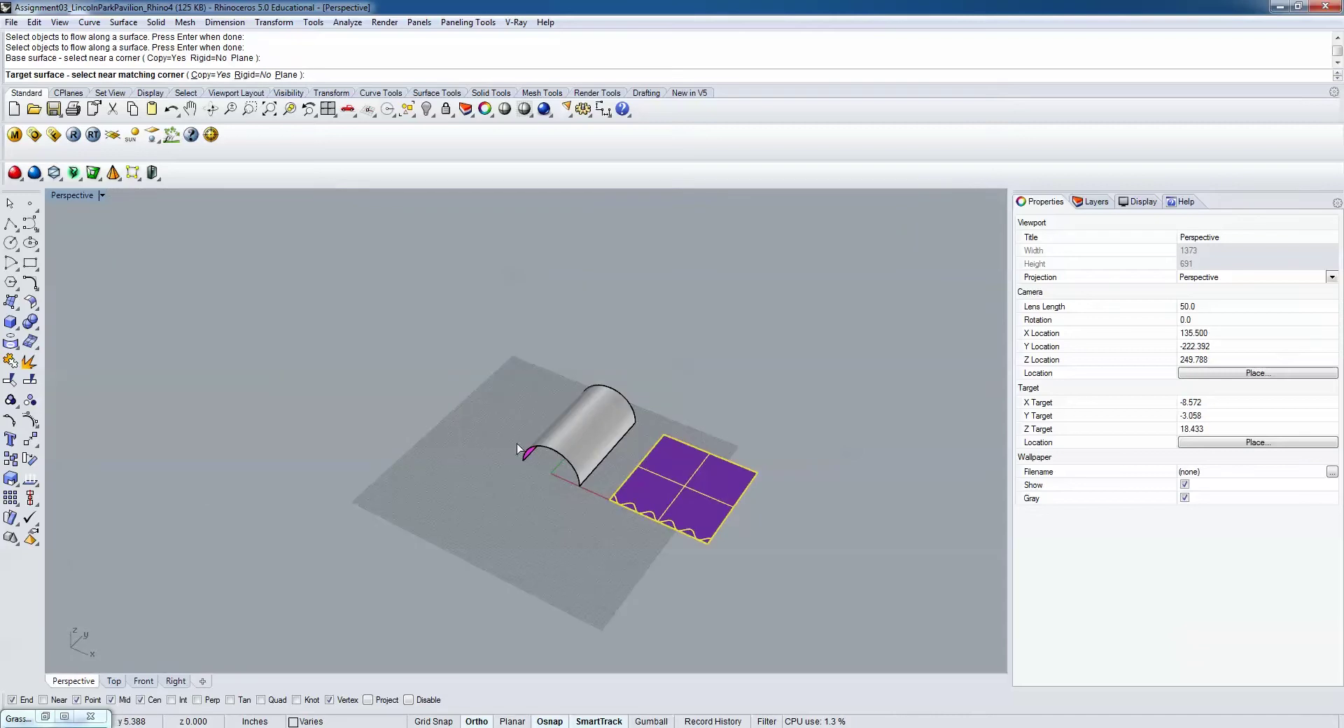
scroll(592, 481, "up", 5)
left_click(605, 484)
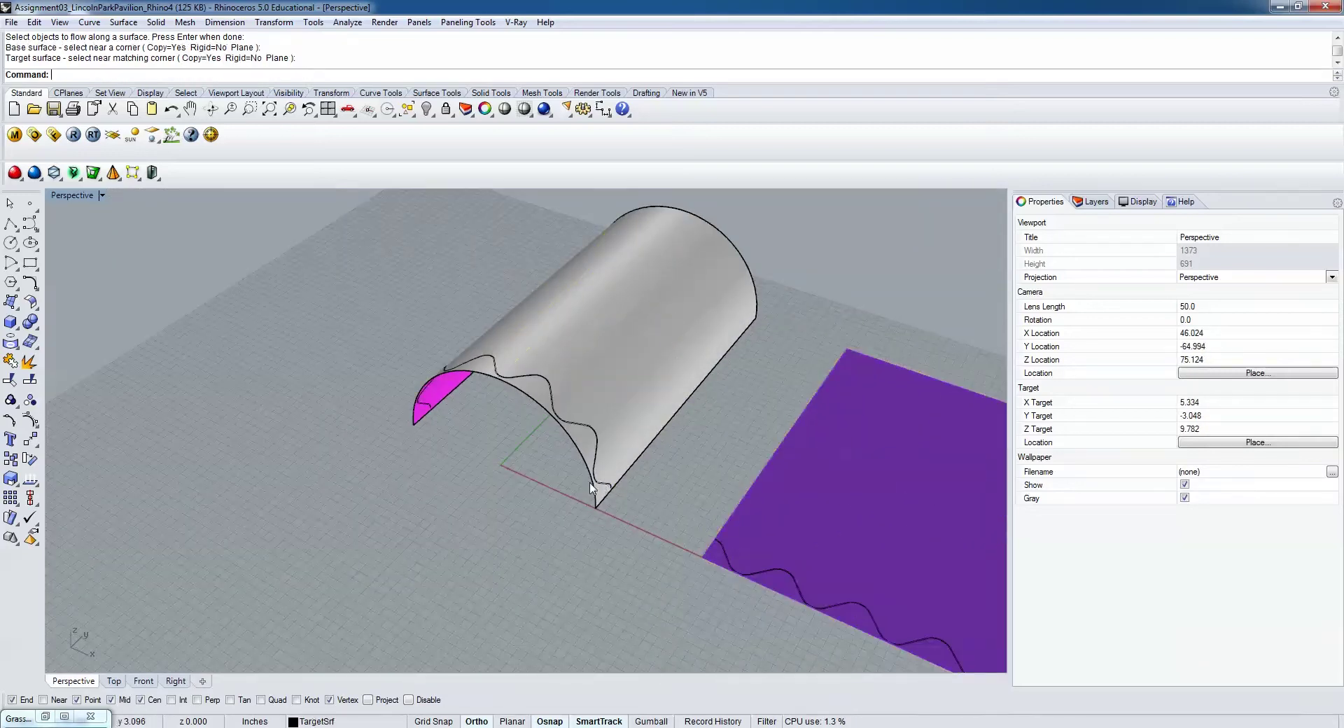
Step: Examine the flowed wavy curves along the vault's front edge from above and from the side
mouse_move(600, 489)
right_mouse_down()
mouse_move(456, 434)
mouse_move(444, 444)
mouse_move(443, 422)
mouse_move(516, 513)
mouse_move(612, 576)
mouse_move(644, 574)
mouse_move(647, 492)
right_mouse_up()
scroll(444, 444, "up", 8)
scroll(644, 574, "down", 6)
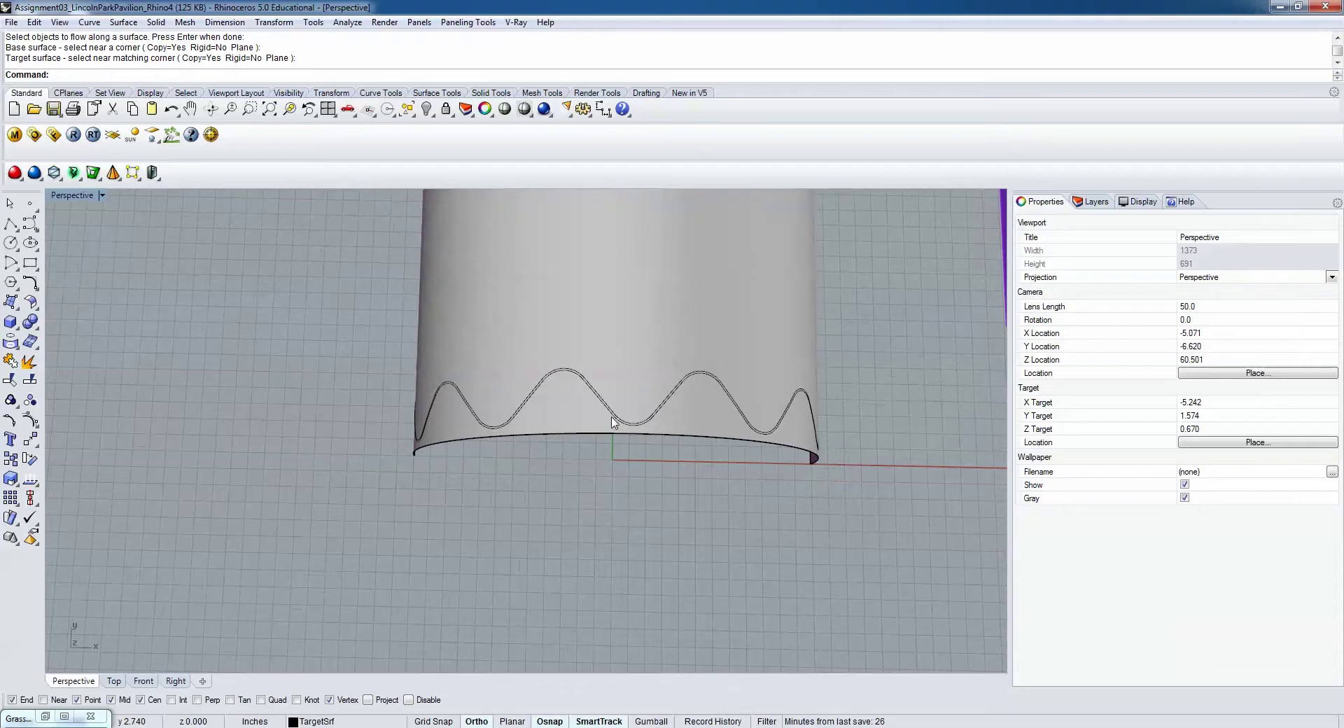
right_click_drag(613, 421, 522, 369)
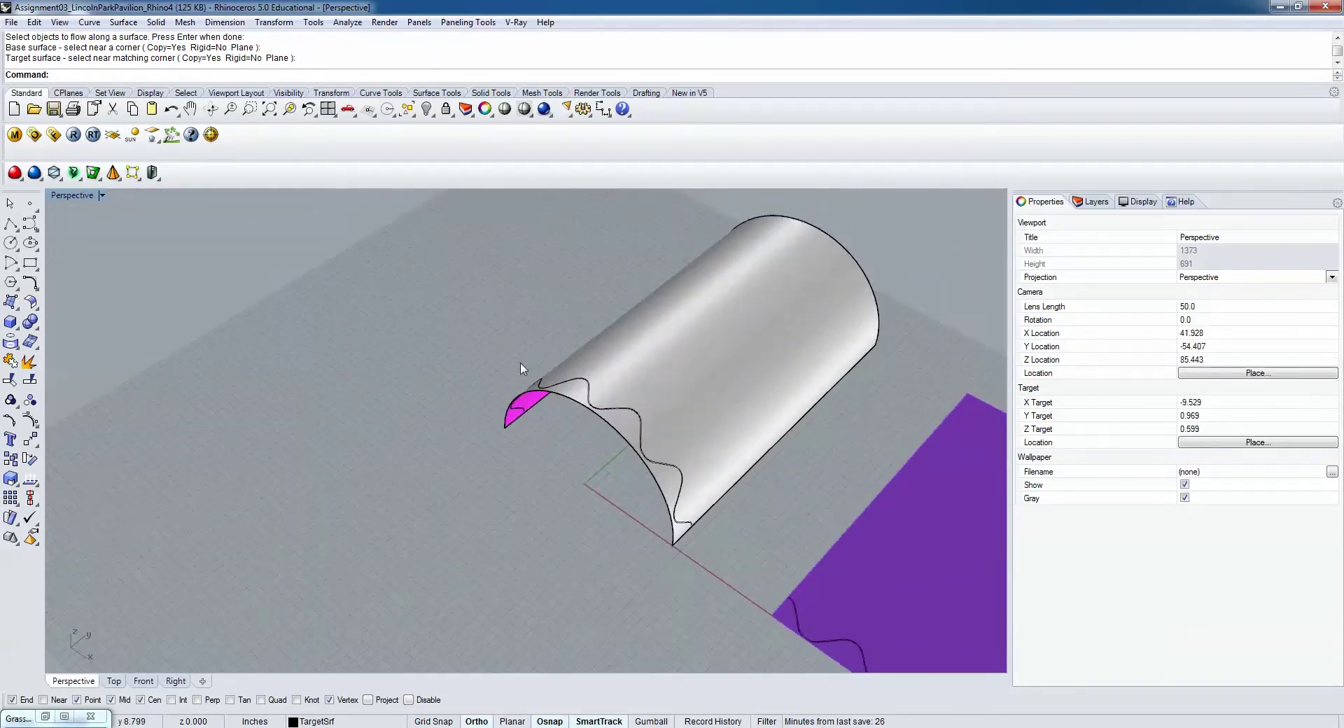
scroll(532, 374, "down", 6)
mouse_move(651, 413)
right_mouse_down()
mouse_move(606, 420)
mouse_move(490, 385)
mouse_move(553, 421)
mouse_move(510, 420)
right_mouse_up()
scroll(606, 422, "up", 7)
scroll(472, 364, "down", 5)
Step: Undo the flow of the wavy curves onto the vault
key("ctrl+z")
scroll(415, 414, "down", 9)
scroll(522, 411, "up", 5)
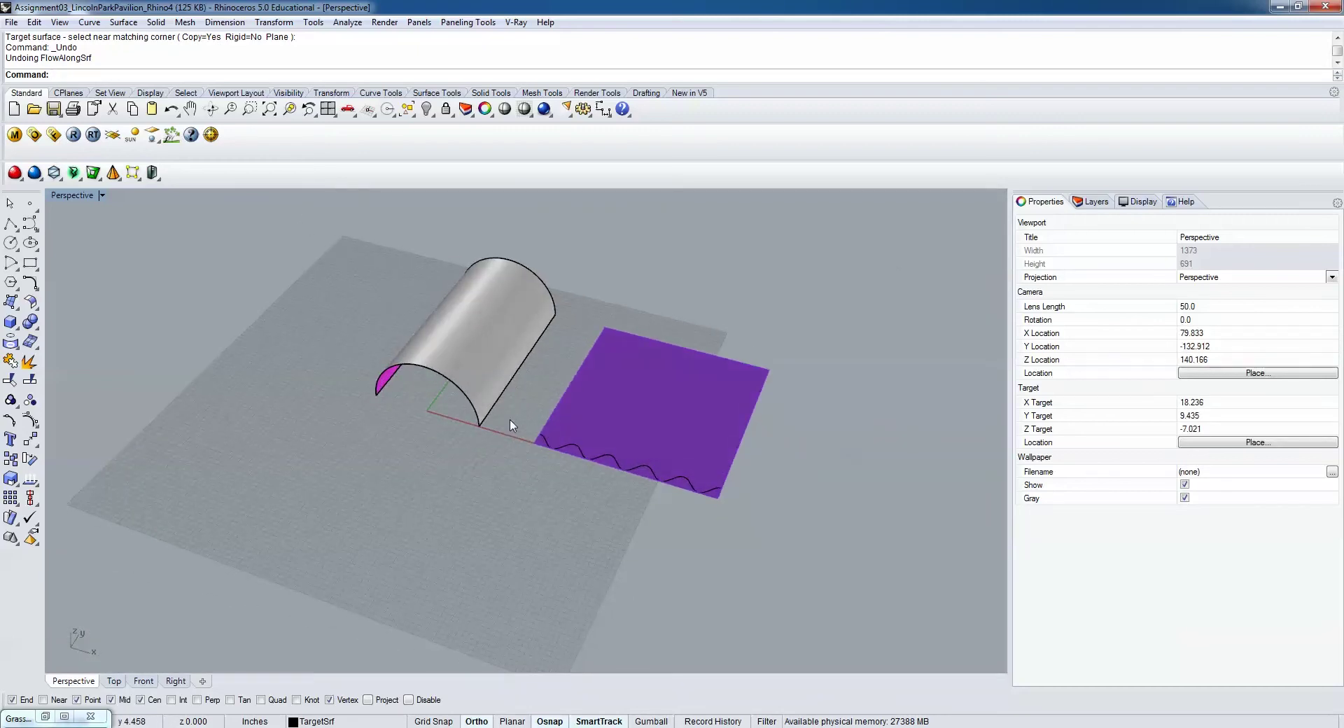
Step: Open Grasshopper beside the Rhino model and bring the LincolnParkPavilion_Step00 panel into view at 100% zoom
key("Return")
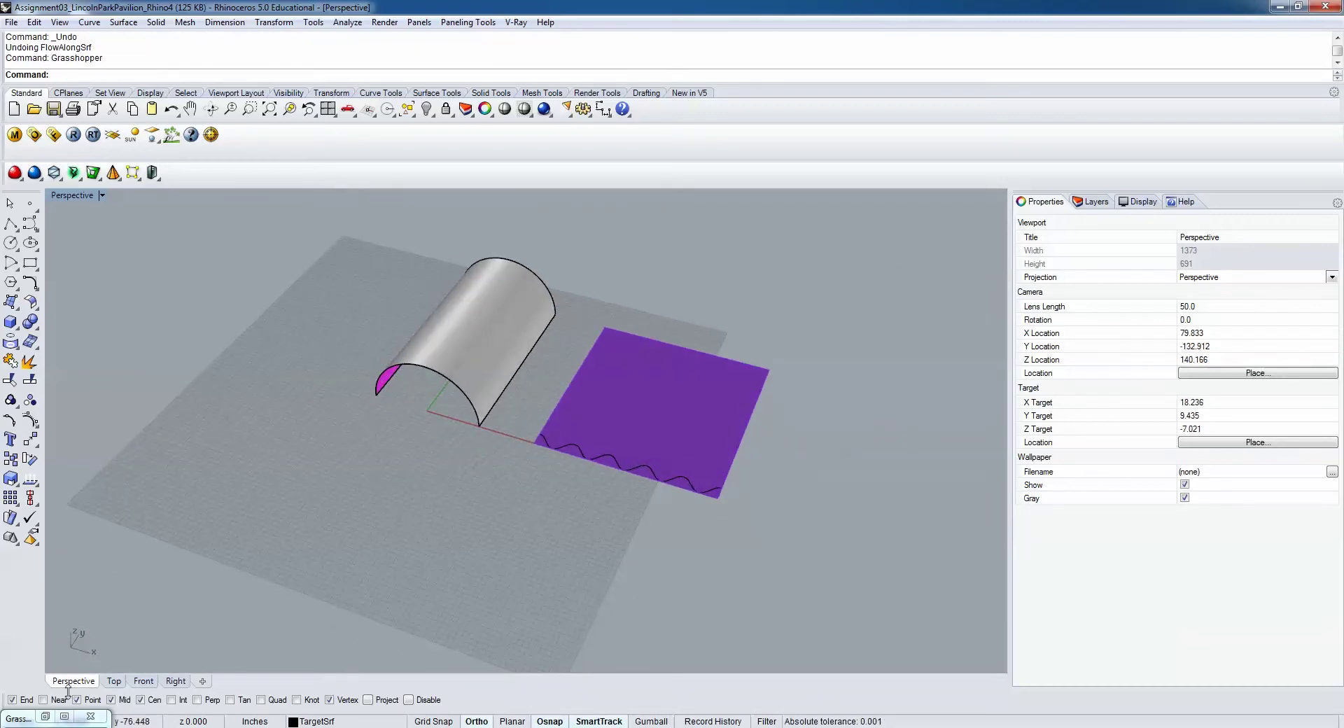
left_click(39, 718)
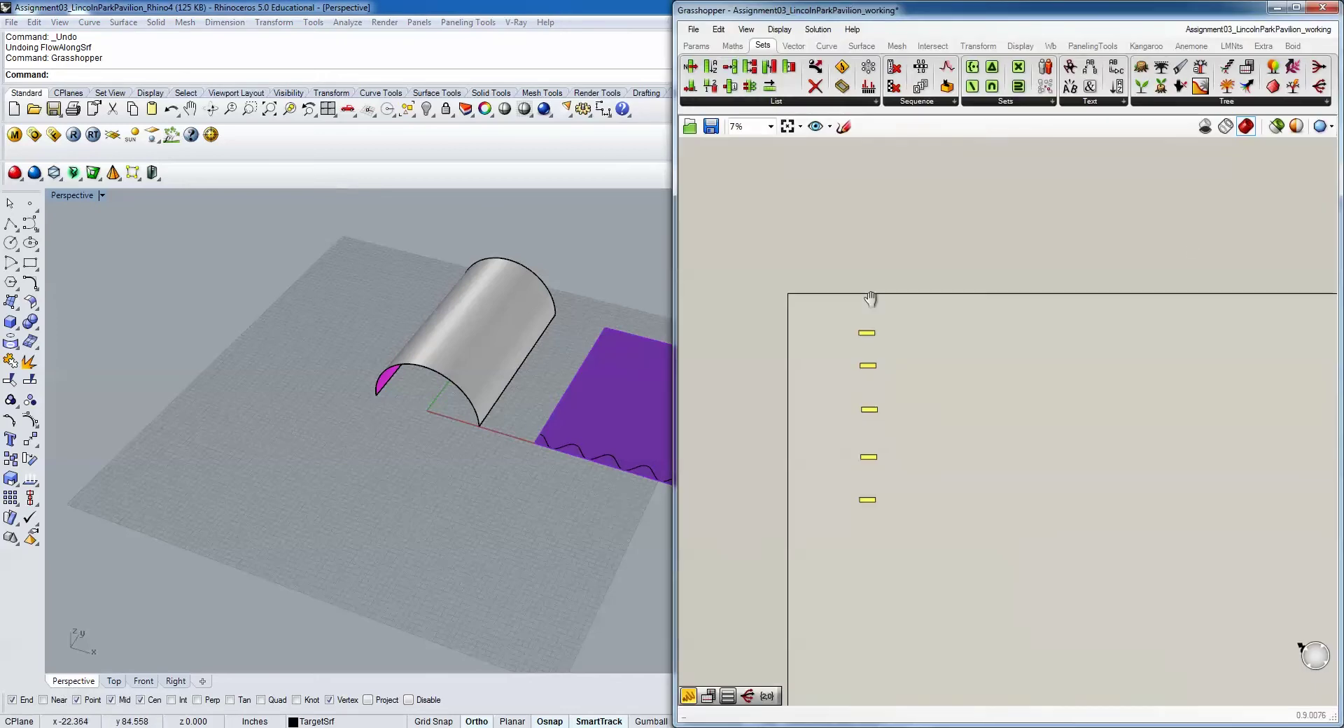
scroll(936, 415, "up", 4)
right_click_drag(934, 413, 852, 278)
scroll(898, 259, "down", 5)
scroll(893, 232, "up", 6)
scroll(870, 263, "down", 2)
scroll(845, 299, "up", 2)
scroll(393, 420, "down", 3)
scroll(462, 419, "up", 5)
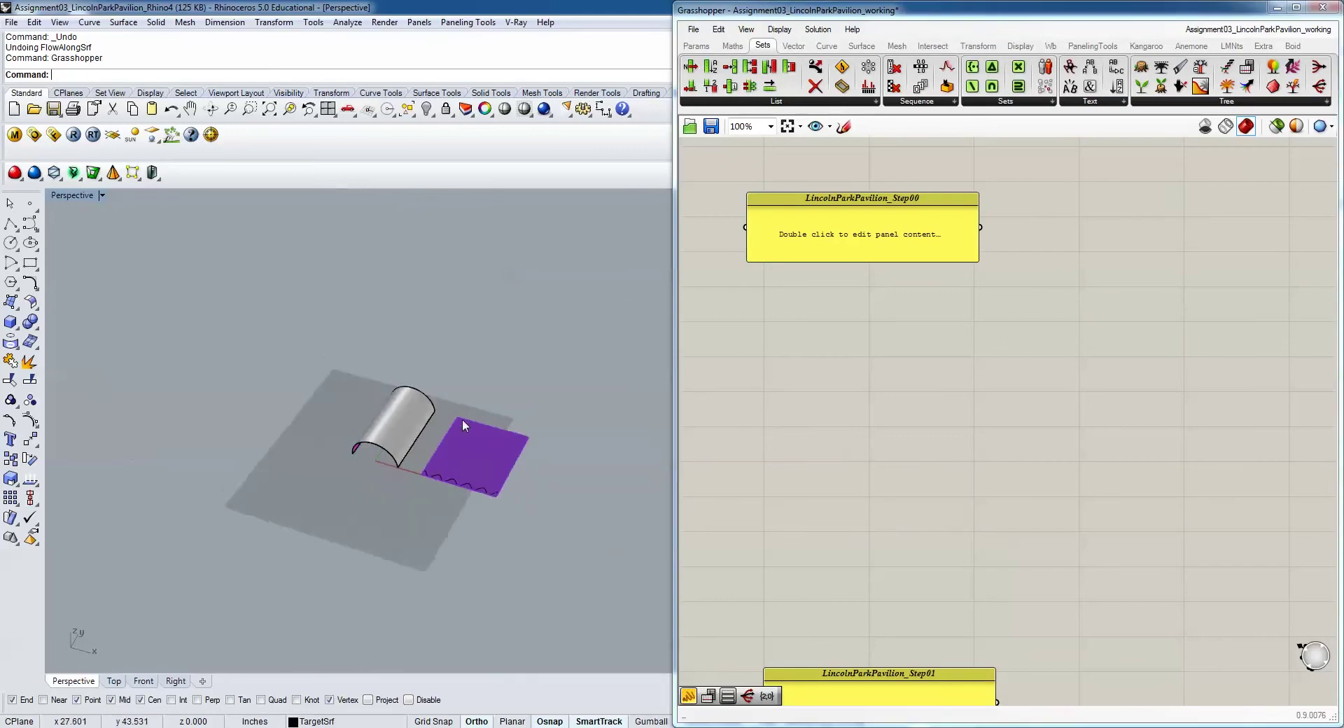
Step: Examine the pair of wavy curves along the base surface's front edge and their position relative to the vault in Rhino
scroll(401, 432, "up", 2)
scroll(387, 515, "up", 4)
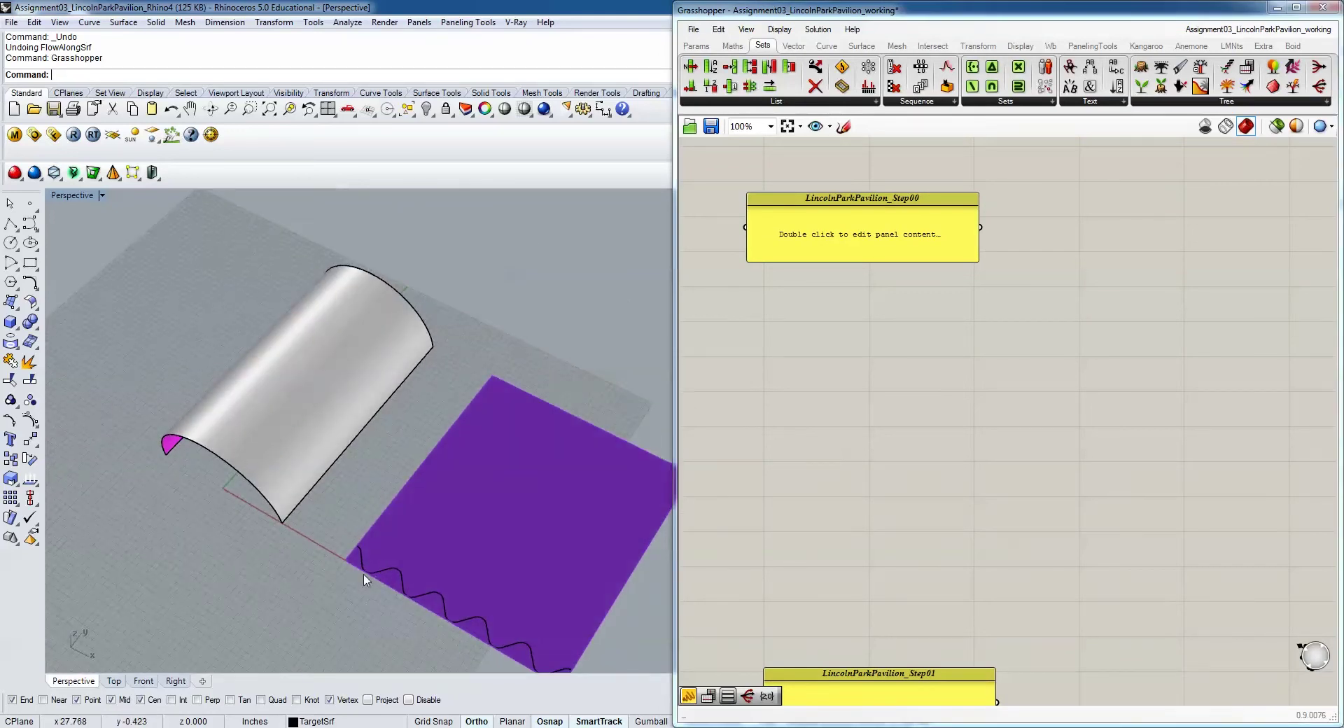
scroll(315, 448, "down", 3)
scroll(308, 420, "up", 4)
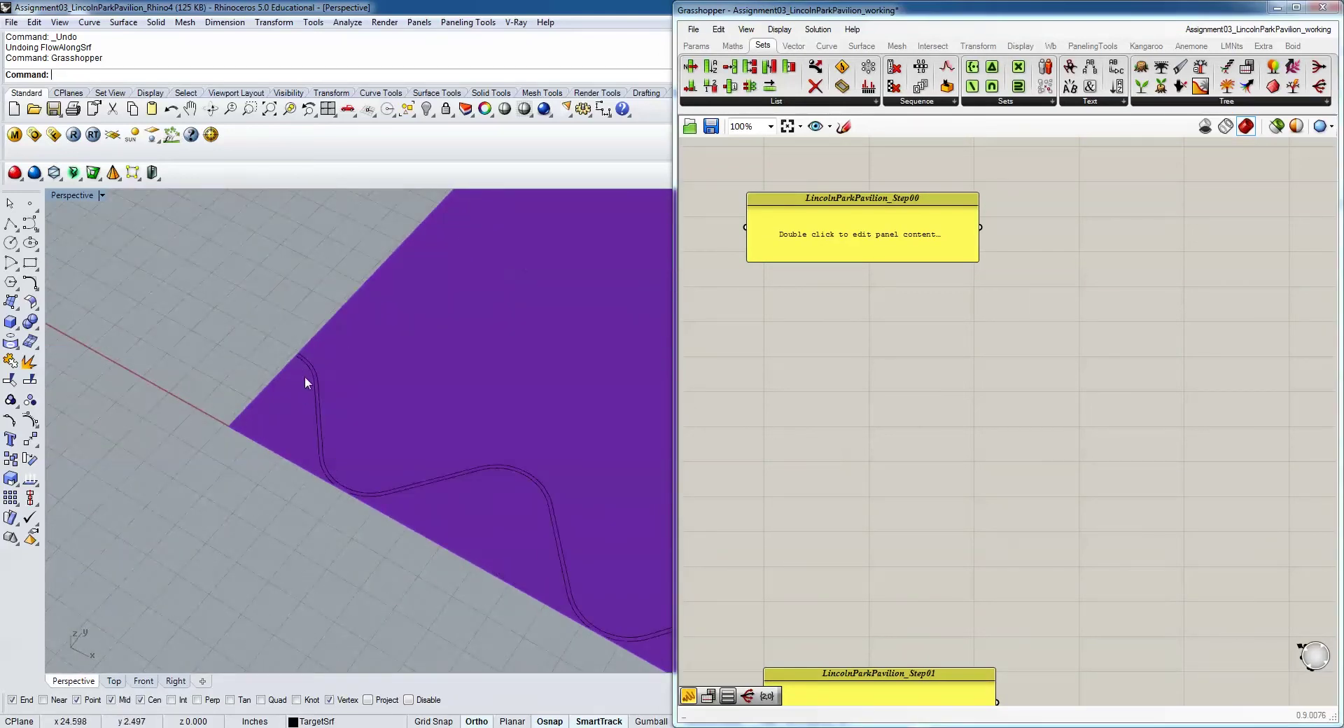
scroll(492, 483, "down", 3)
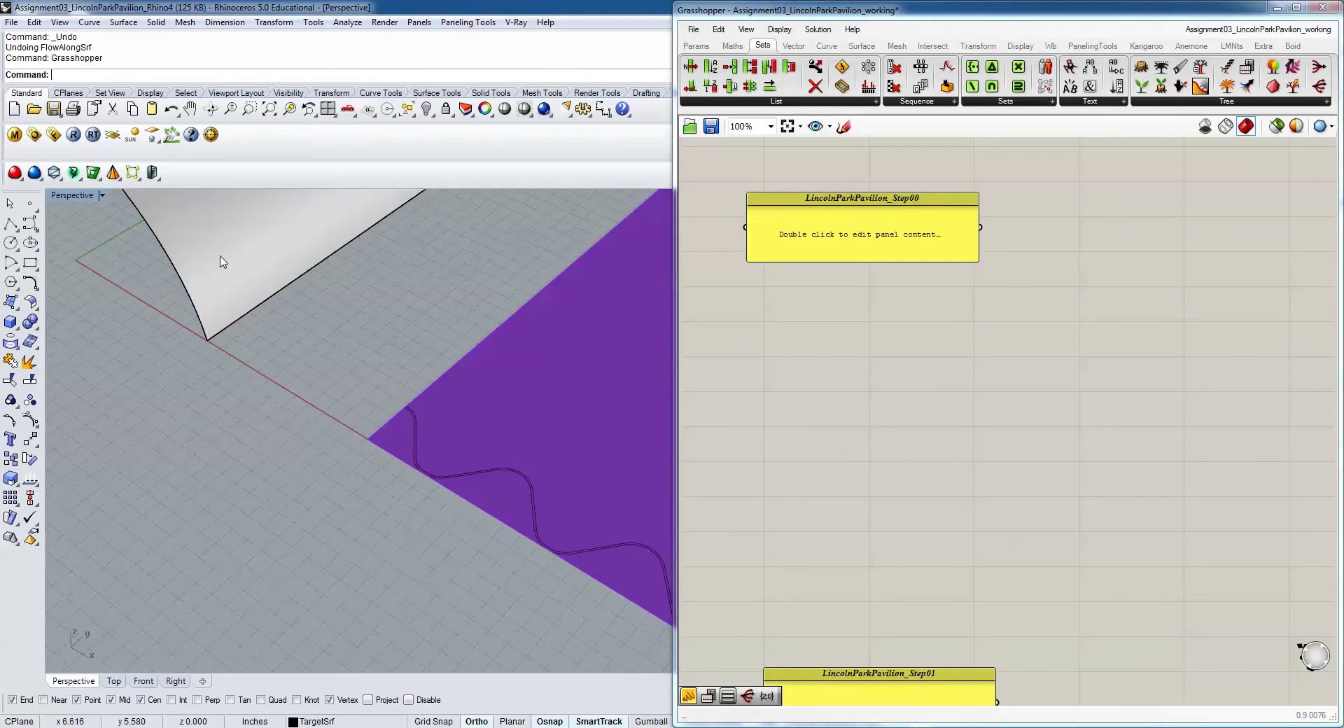
scroll(261, 468, "down", 4)
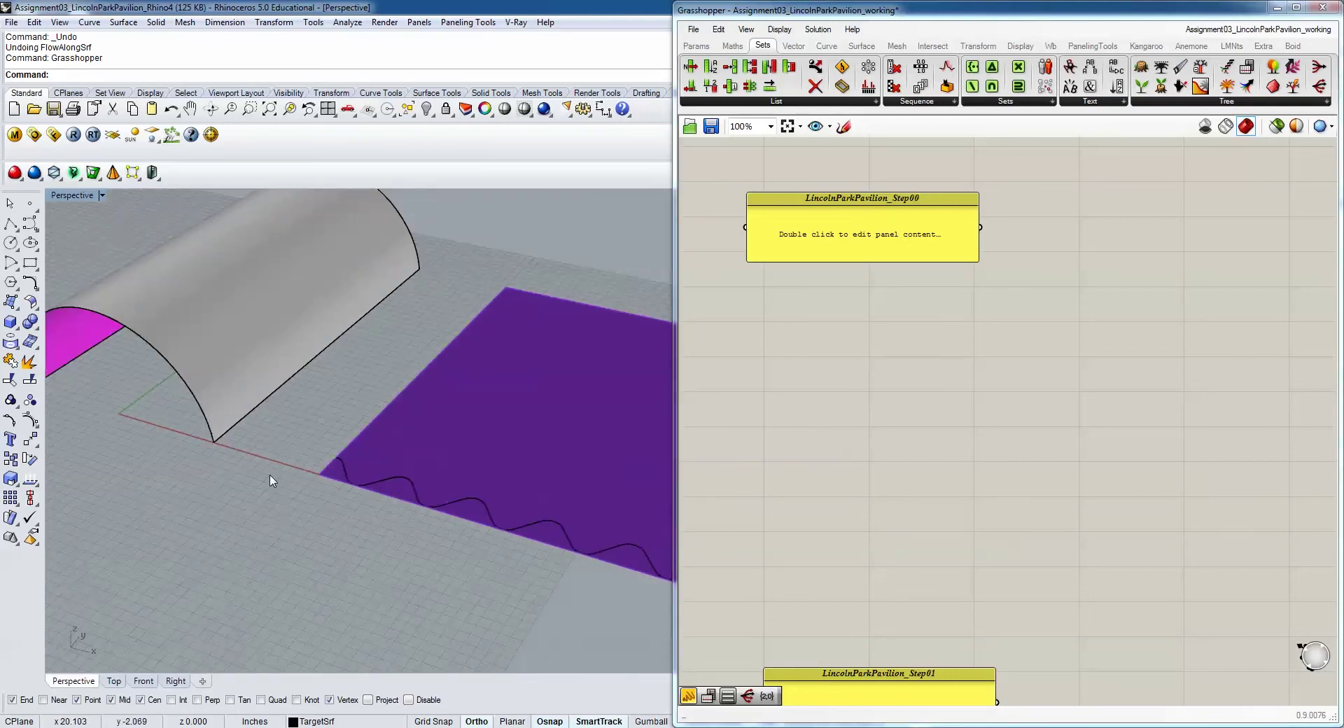
right_click_drag(320, 306, 423, 413)
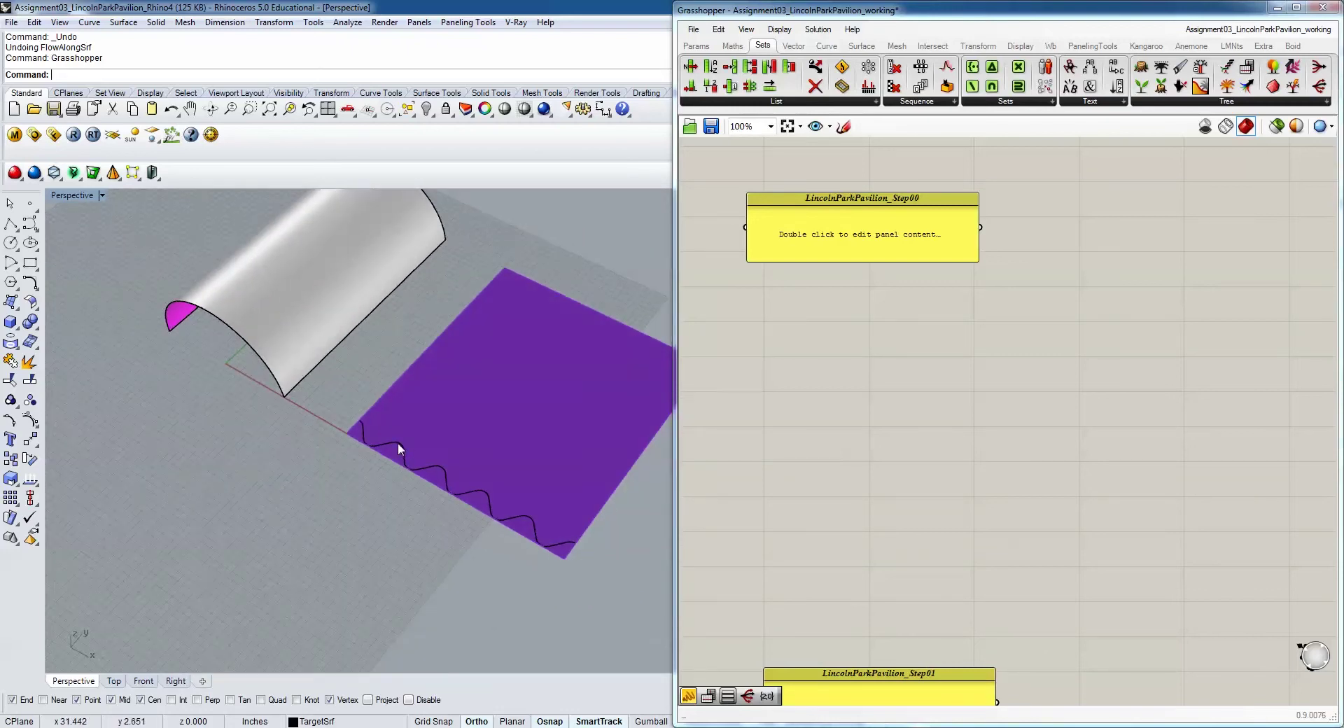
scroll(397, 445, "up", 5)
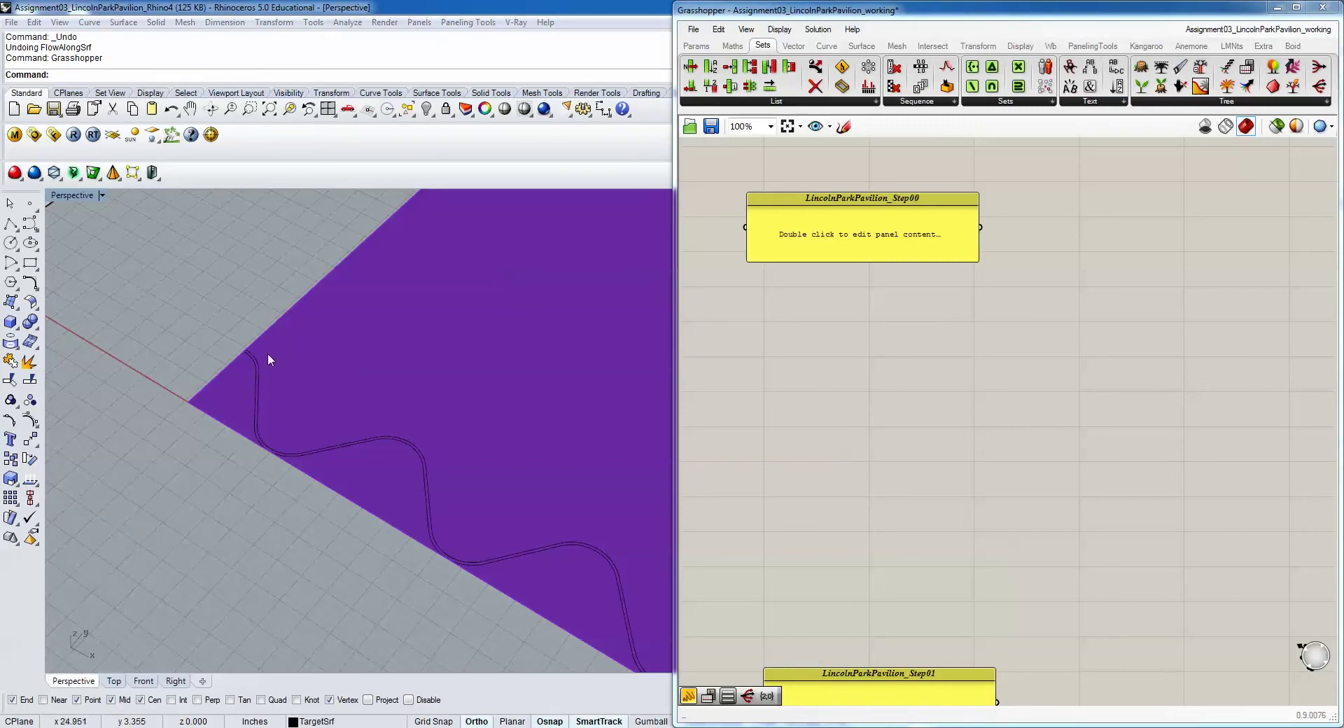
scroll(385, 409, "down", 3)
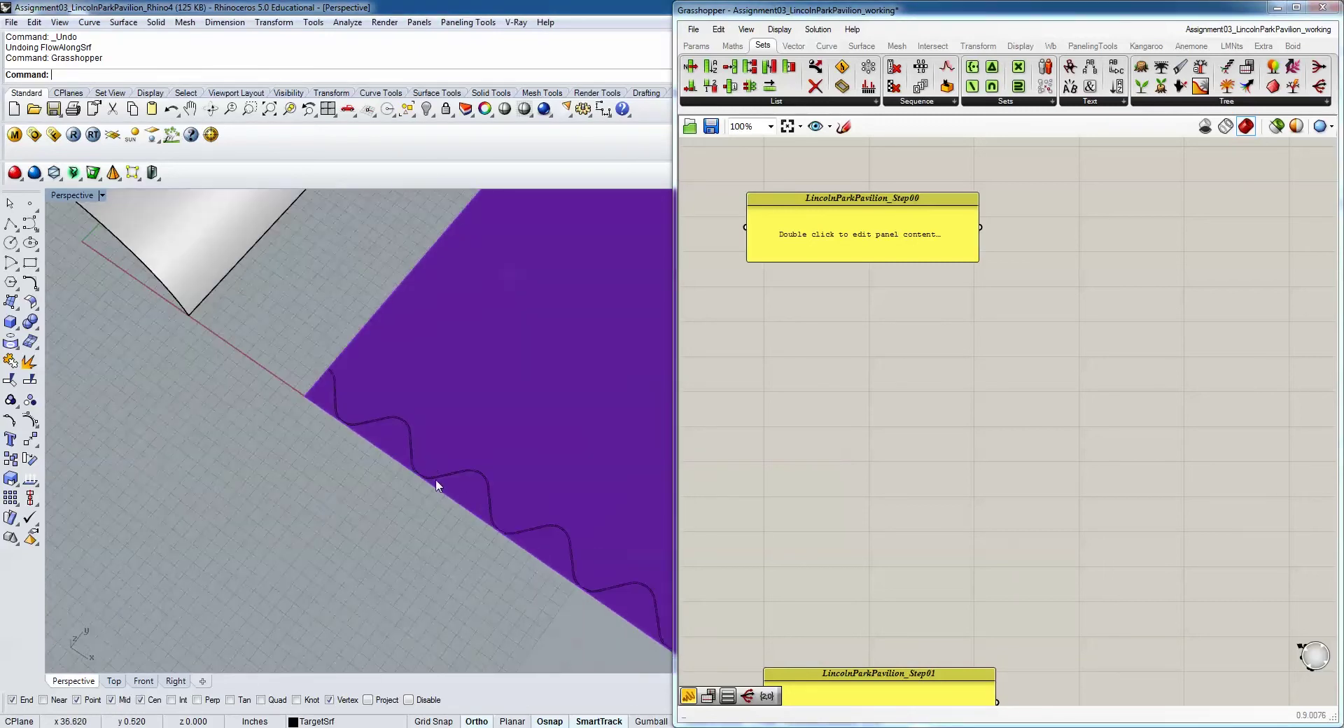
scroll(476, 469, "up", 3)
scroll(485, 493, "down", 3)
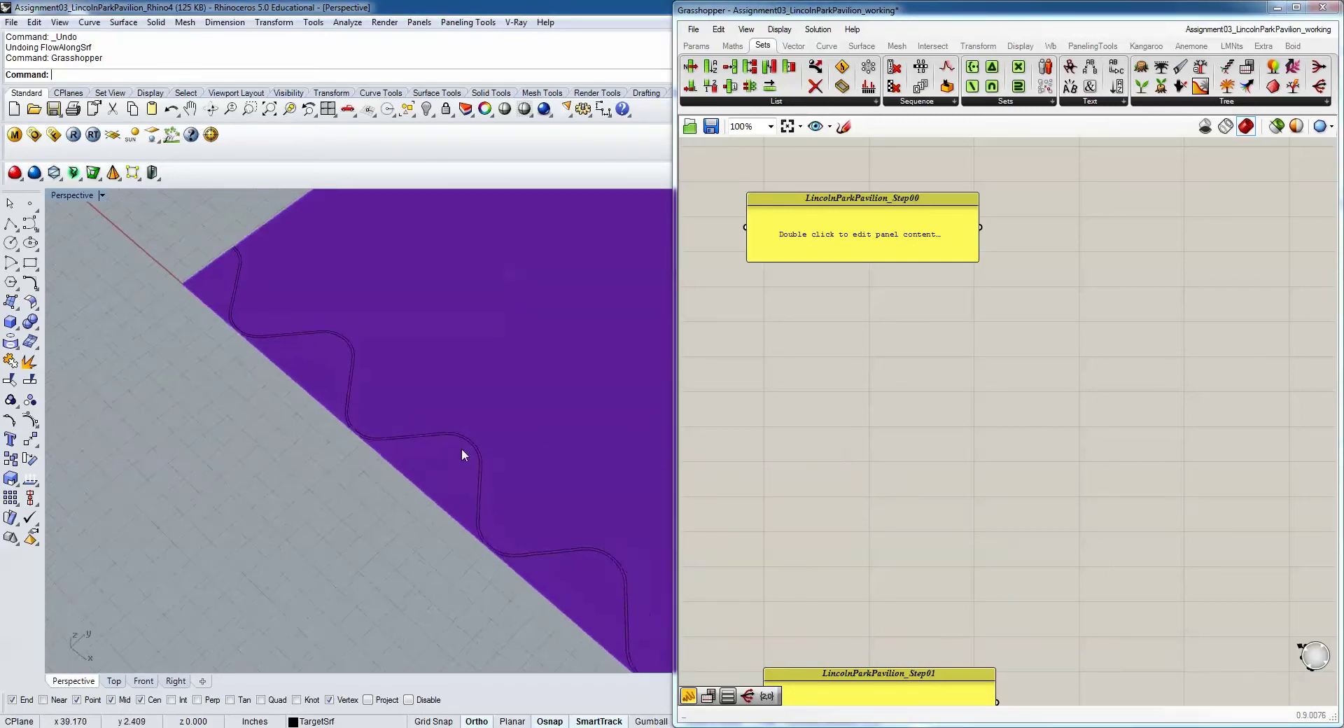
scroll(489, 368, "down", 3)
Step: Highlight the flat base surface and the vault target surface one after the other to identify them in the model
left_click(455, 388)
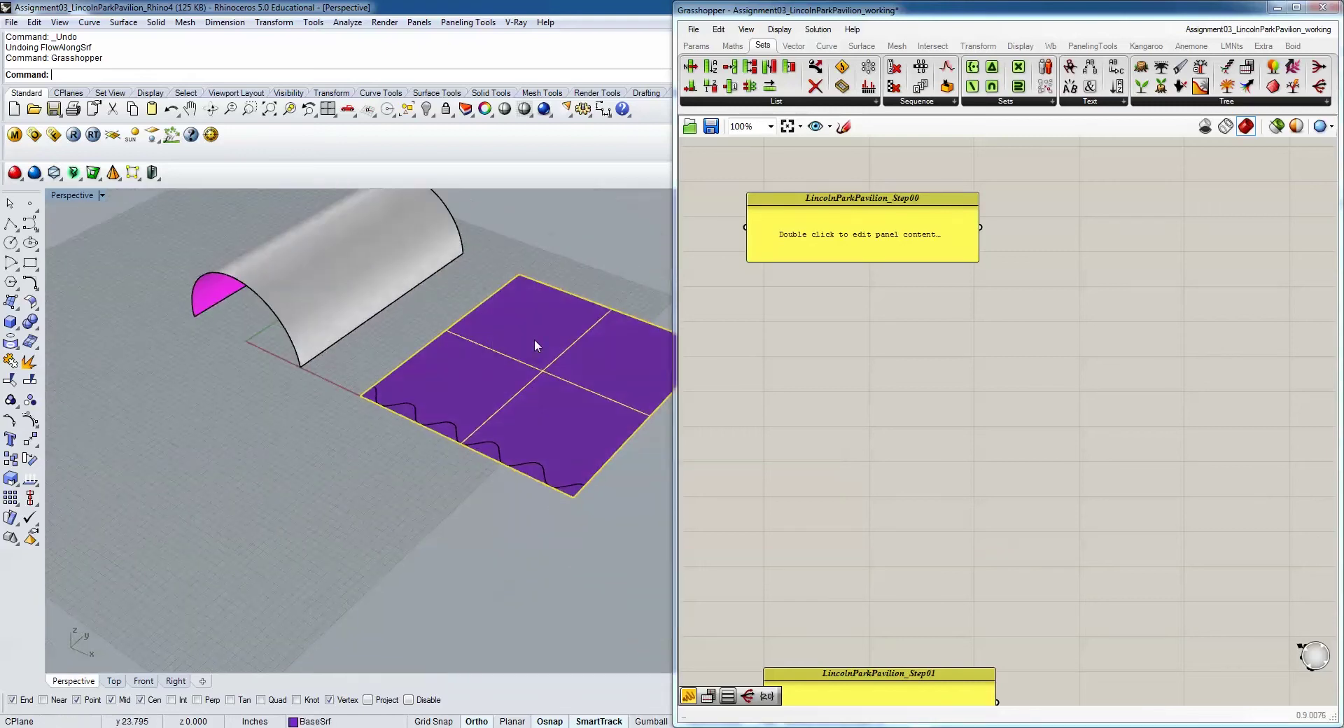
scroll(451, 425, "up", 3)
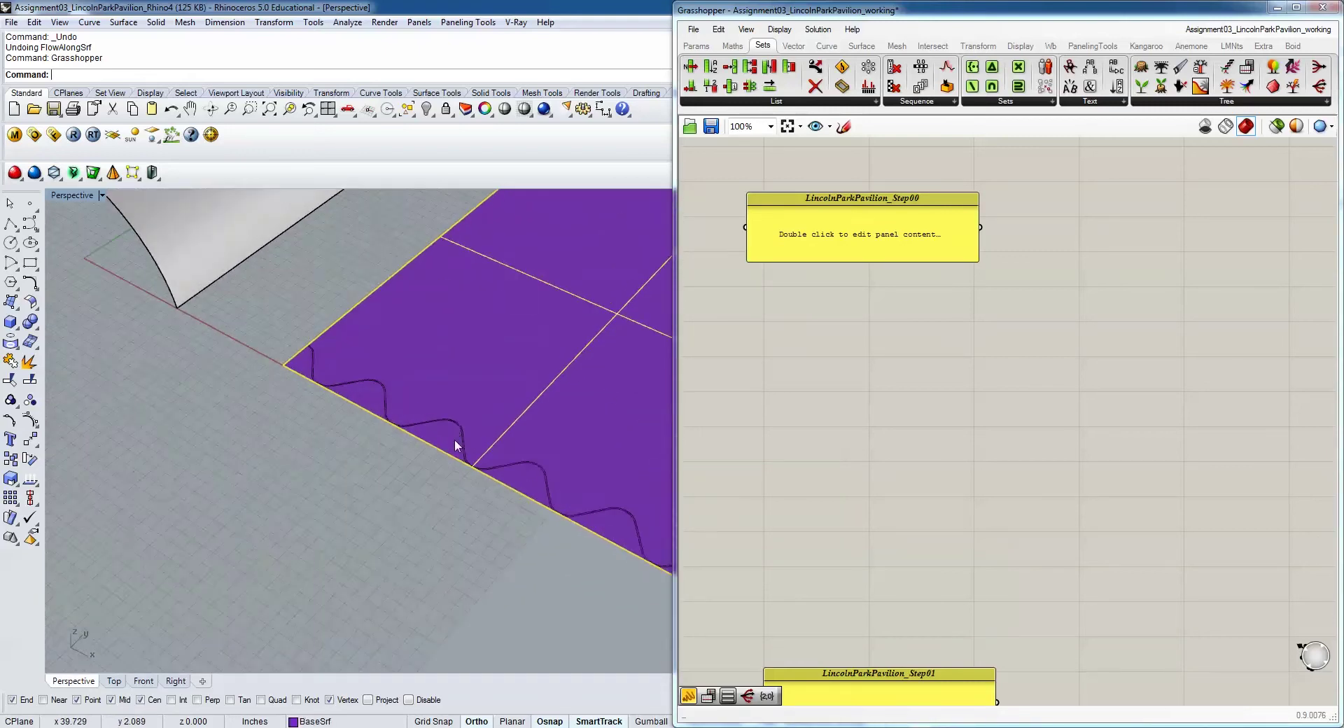
scroll(456, 444, "down", 2)
scroll(469, 437, "up", 1)
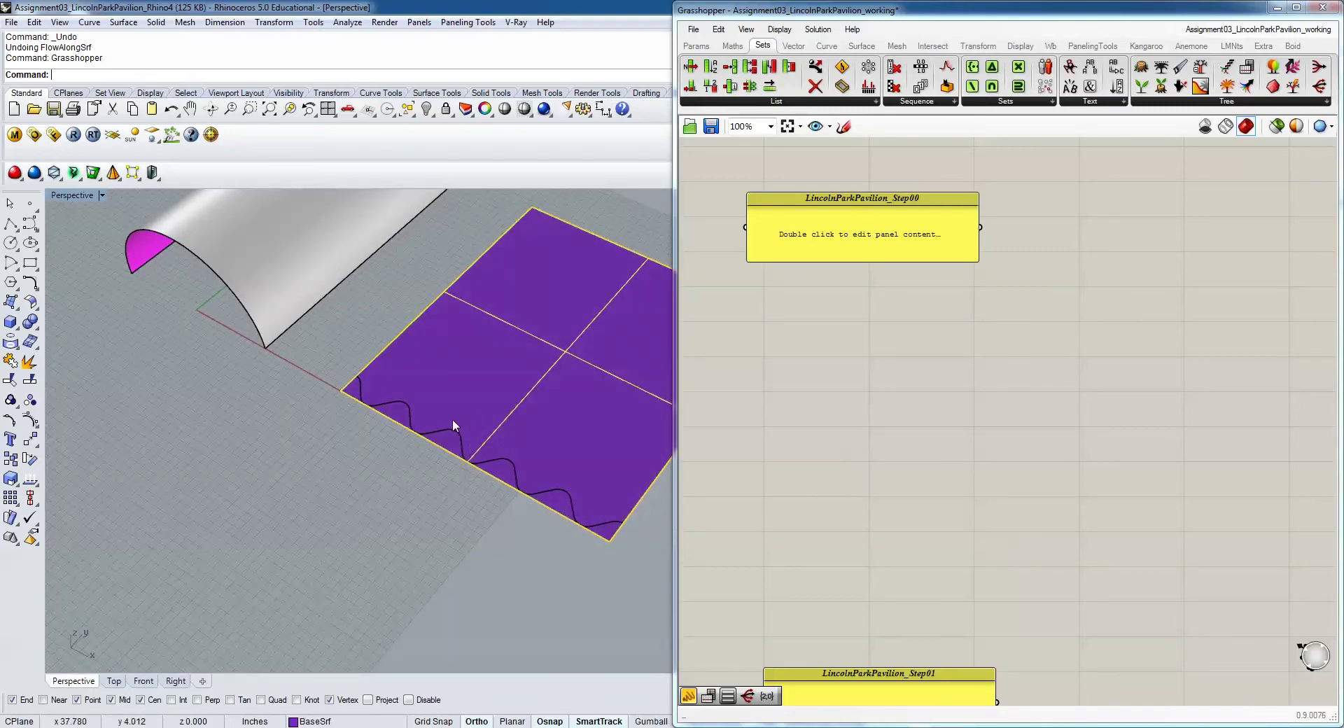
left_click(274, 296)
scroll(301, 345, "down", 2)
scroll(342, 366, "up", 3)
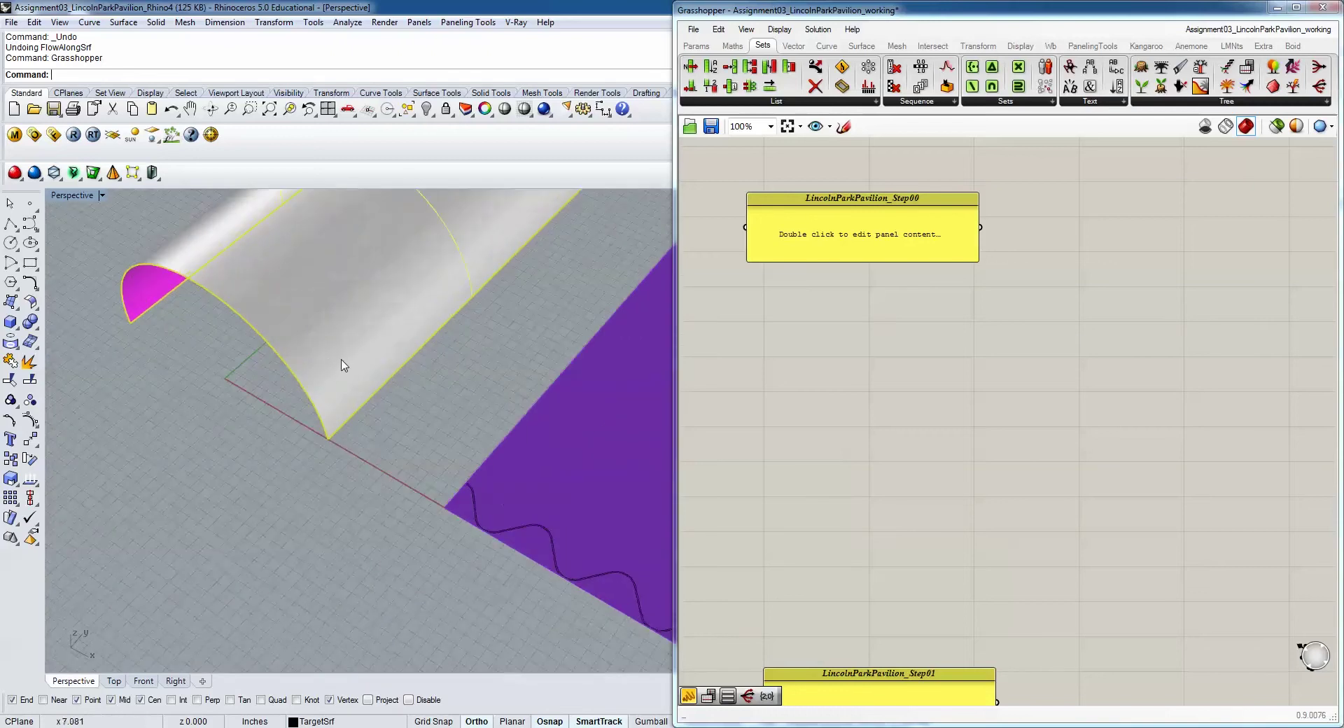
Step: Place a Curve parameter on the Grasshopper canvas below the LincolnParkPavilion_Step00 panel and name it BaseCrvs
scroll(342, 364, "down", 1)
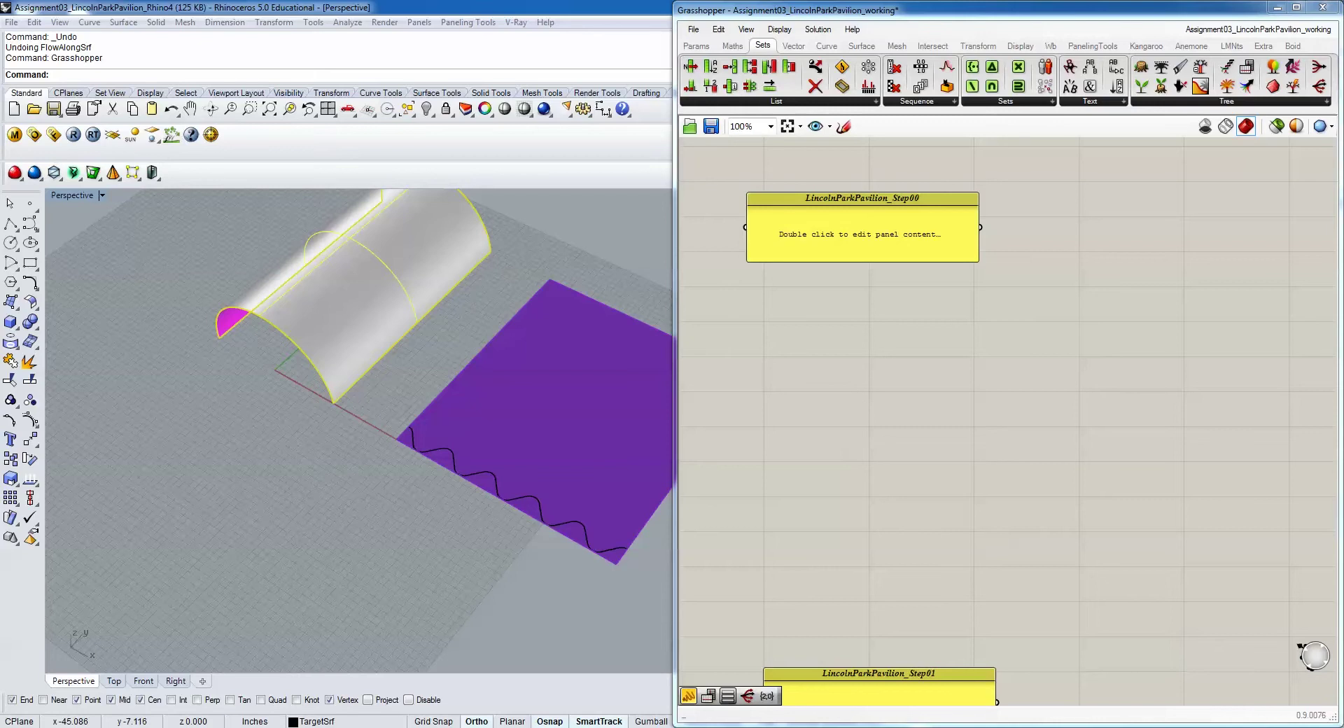
scroll(435, 406, "up", 6)
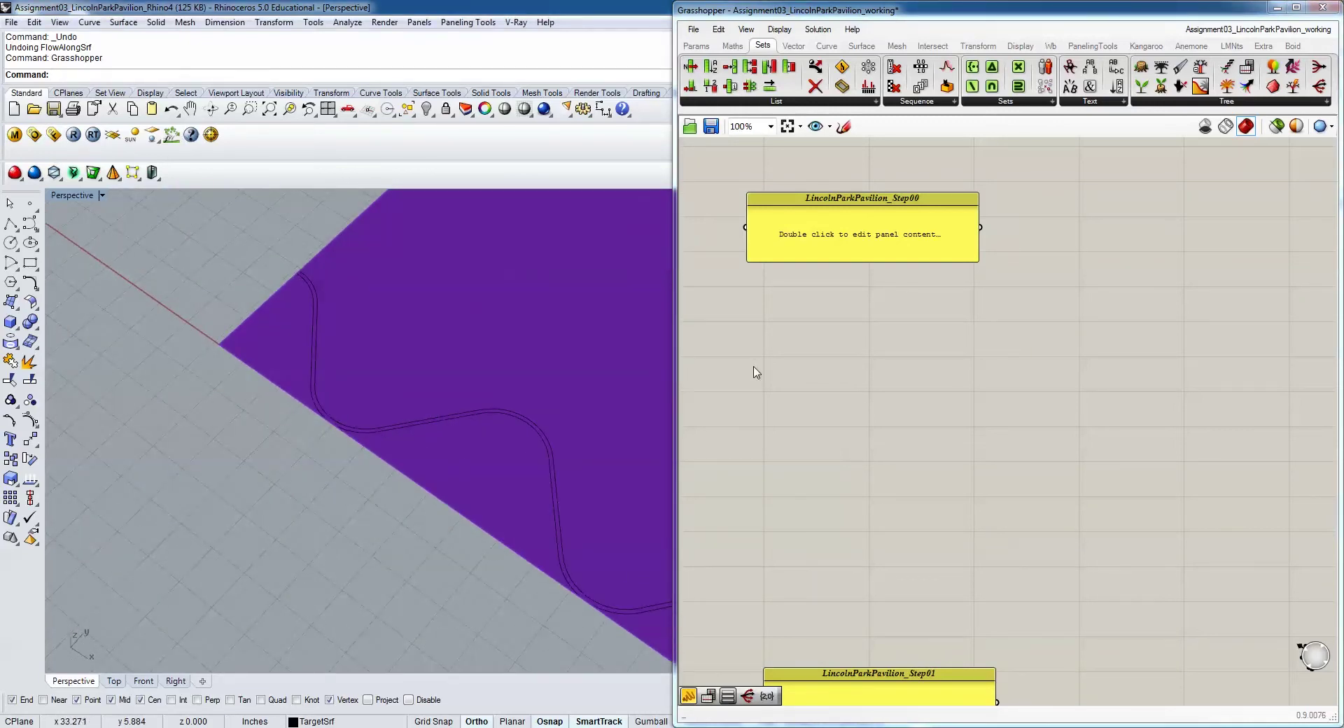
double_click(808, 326)
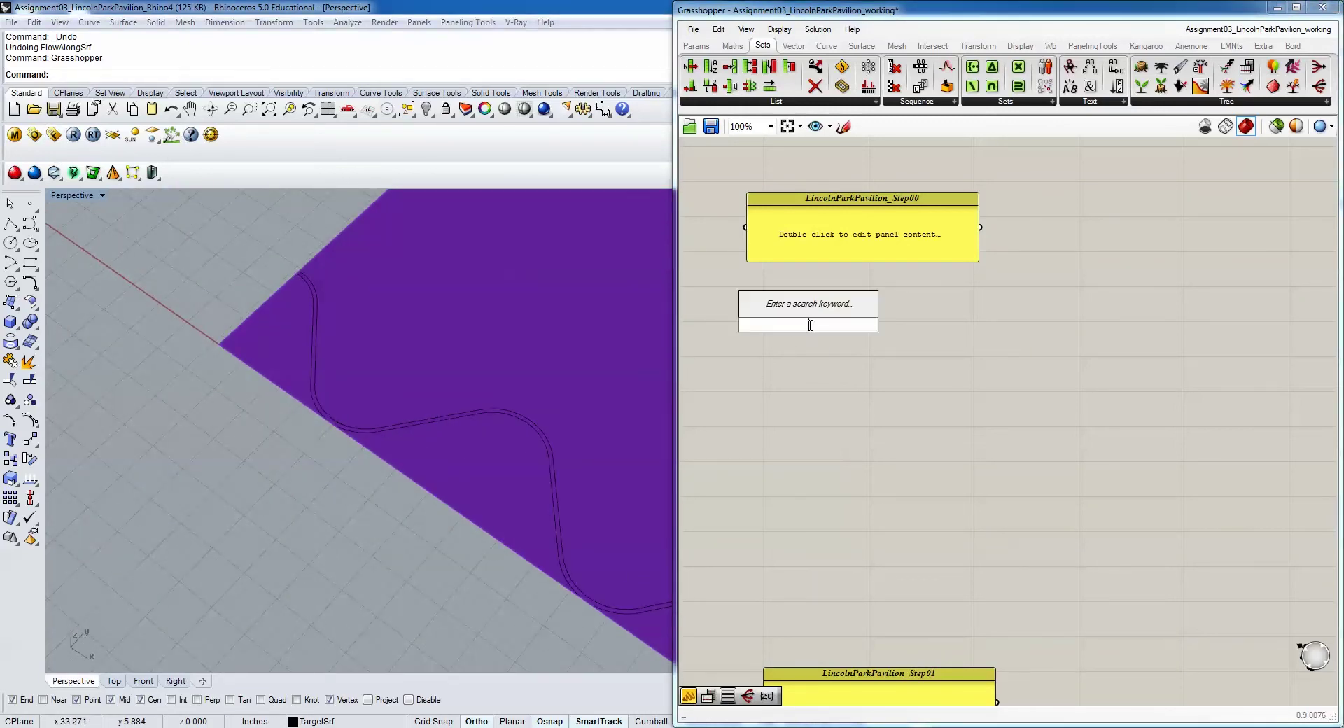
left_click(696, 45)
left_click(742, 103)
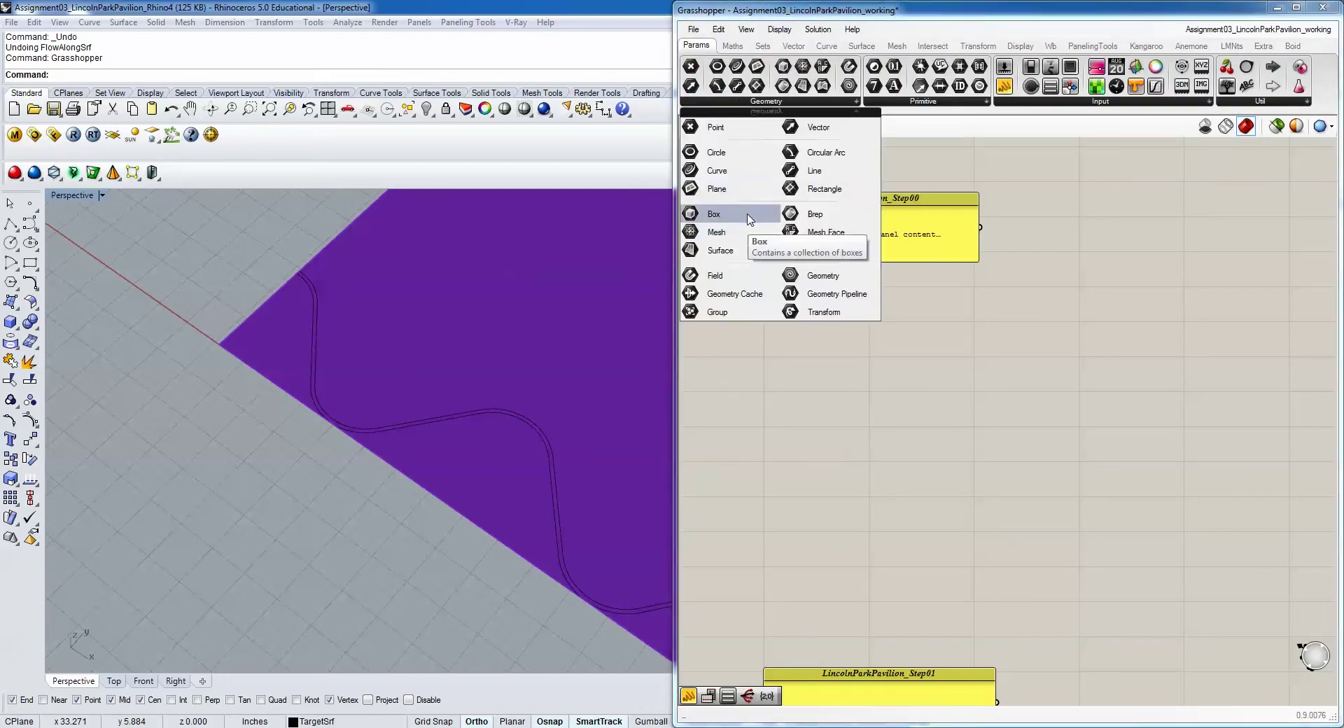
left_click_drag(717, 171, 800, 347)
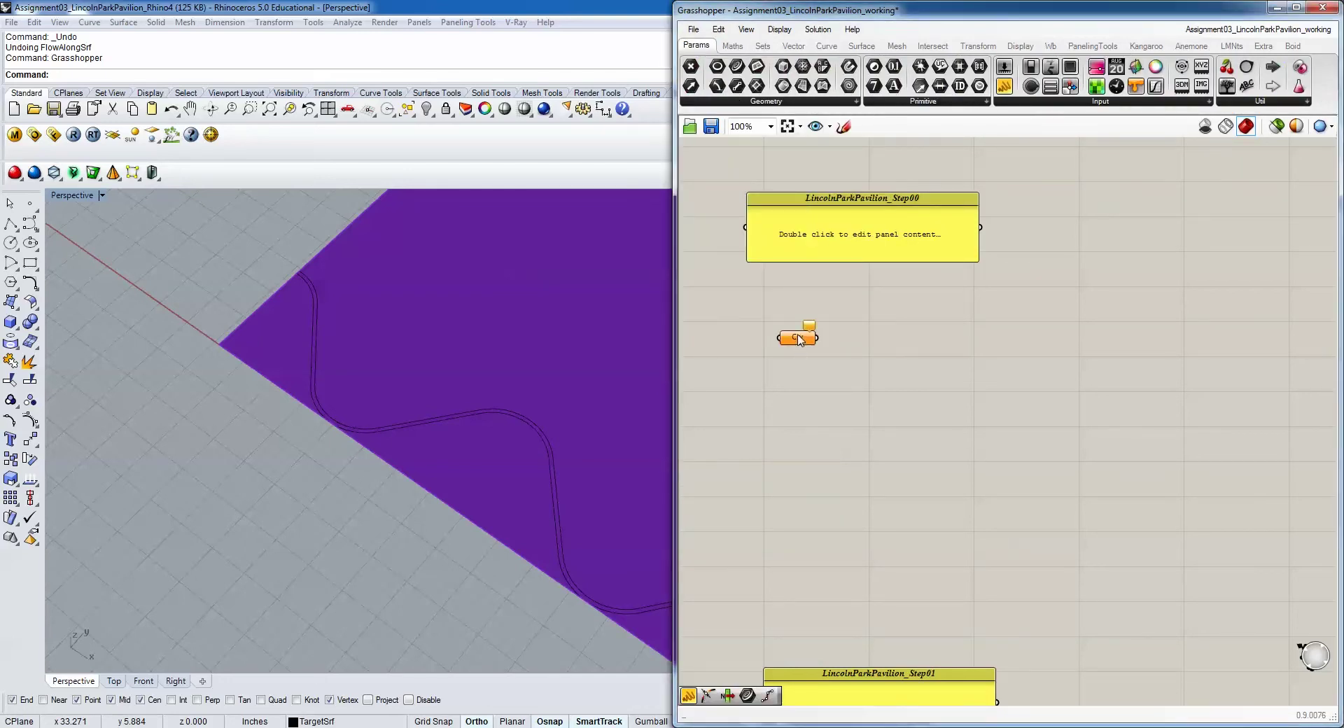
right_click(800, 341)
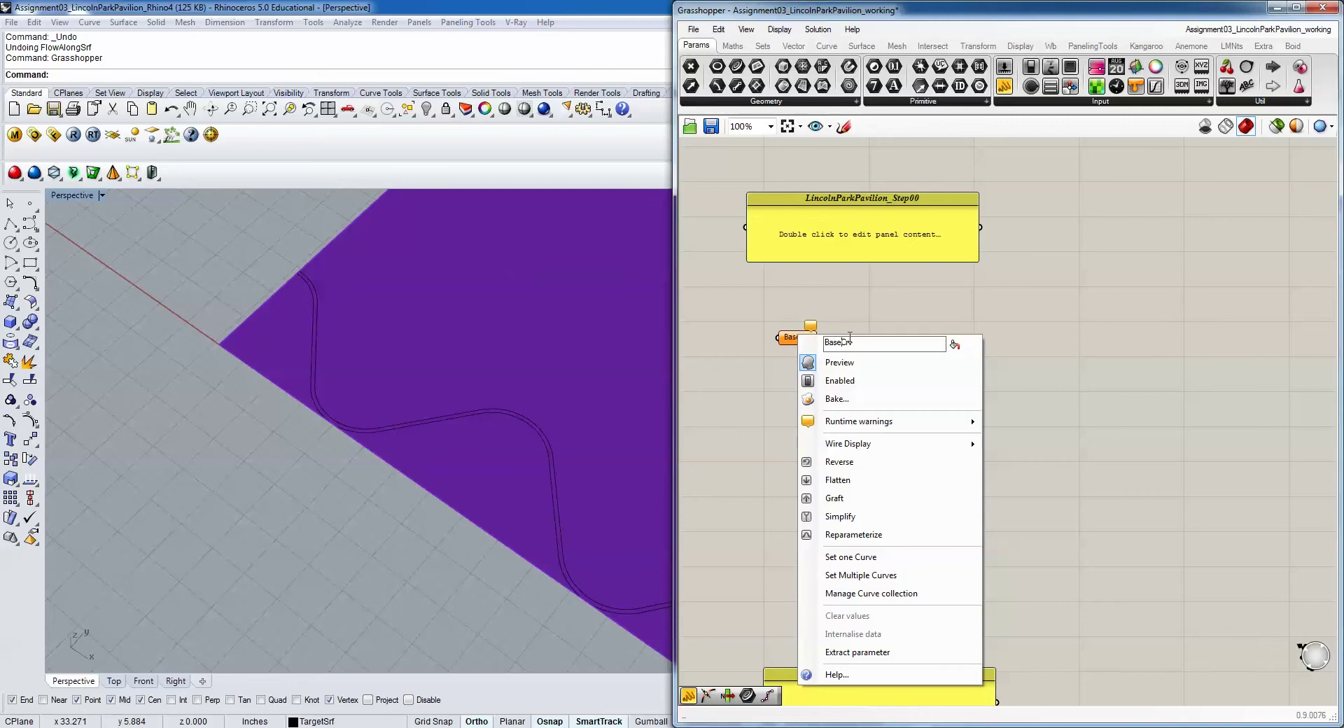
key("Return")
Step: Reference both wavy curves on the base surface as multiple curves in BaseCrvs, and move the component further down the canvas
scroll(798, 336, "up", 5)
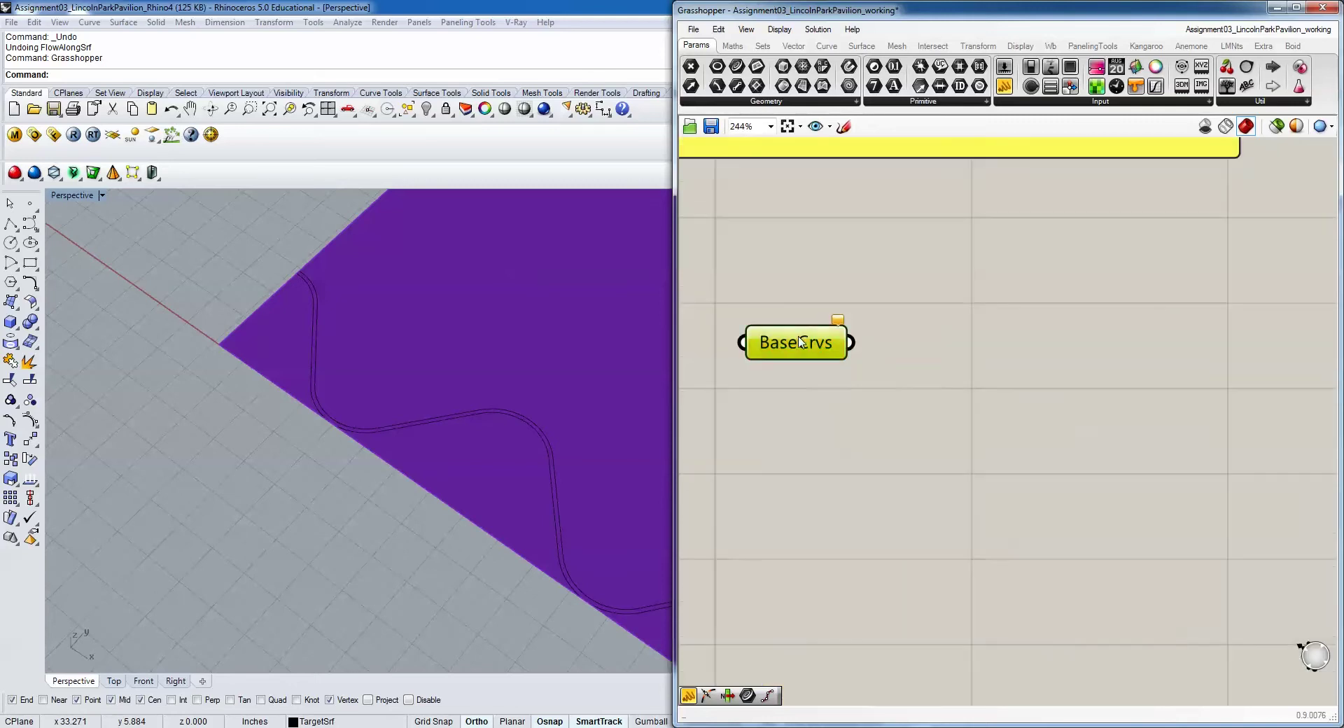
right_click(844, 358)
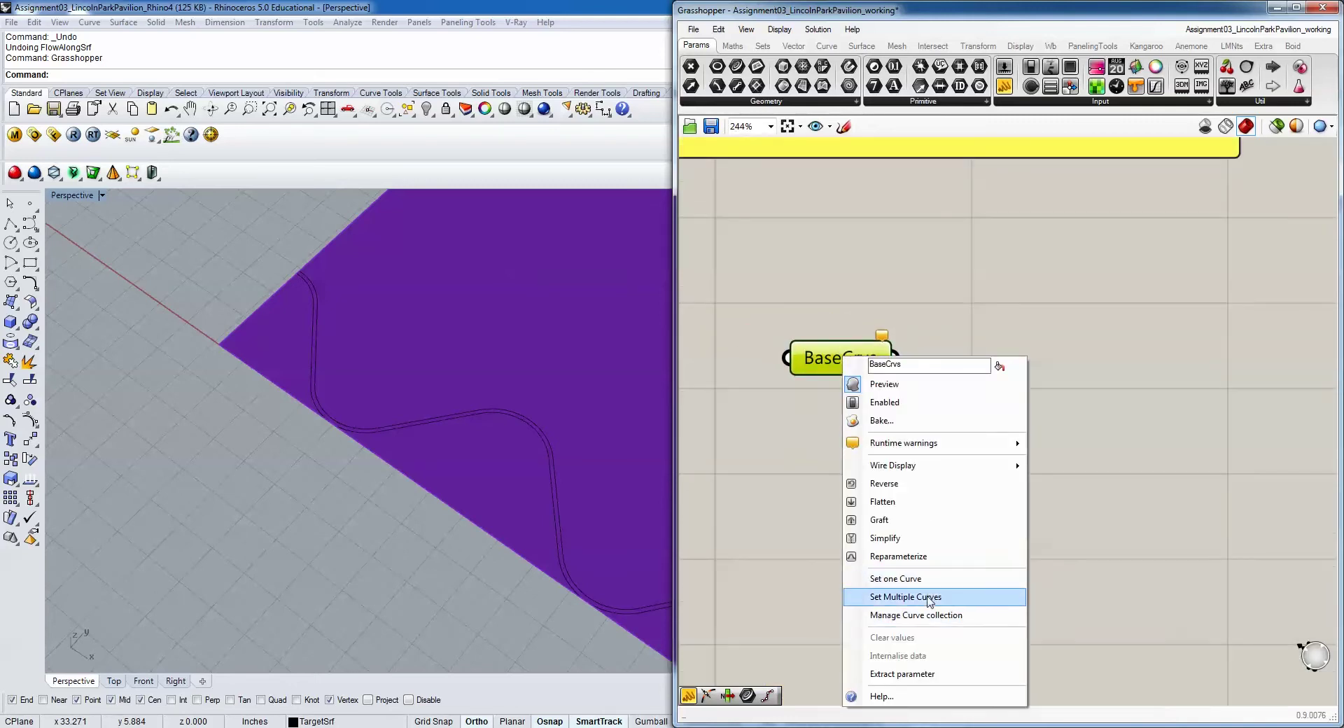
left_click(905, 597)
left_click(527, 429)
left_click(533, 429)
key("Return")
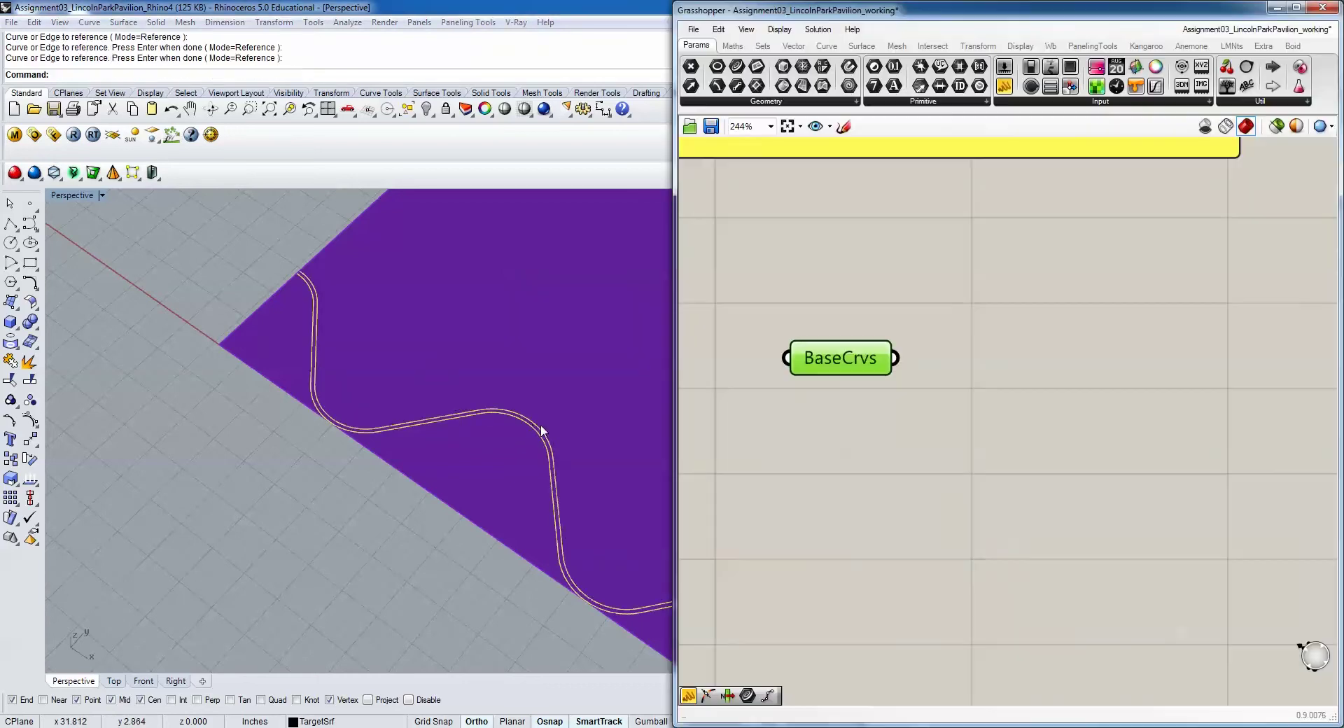
left_click_drag(790, 374, 838, 462)
scroll(827, 392, "down", 2)
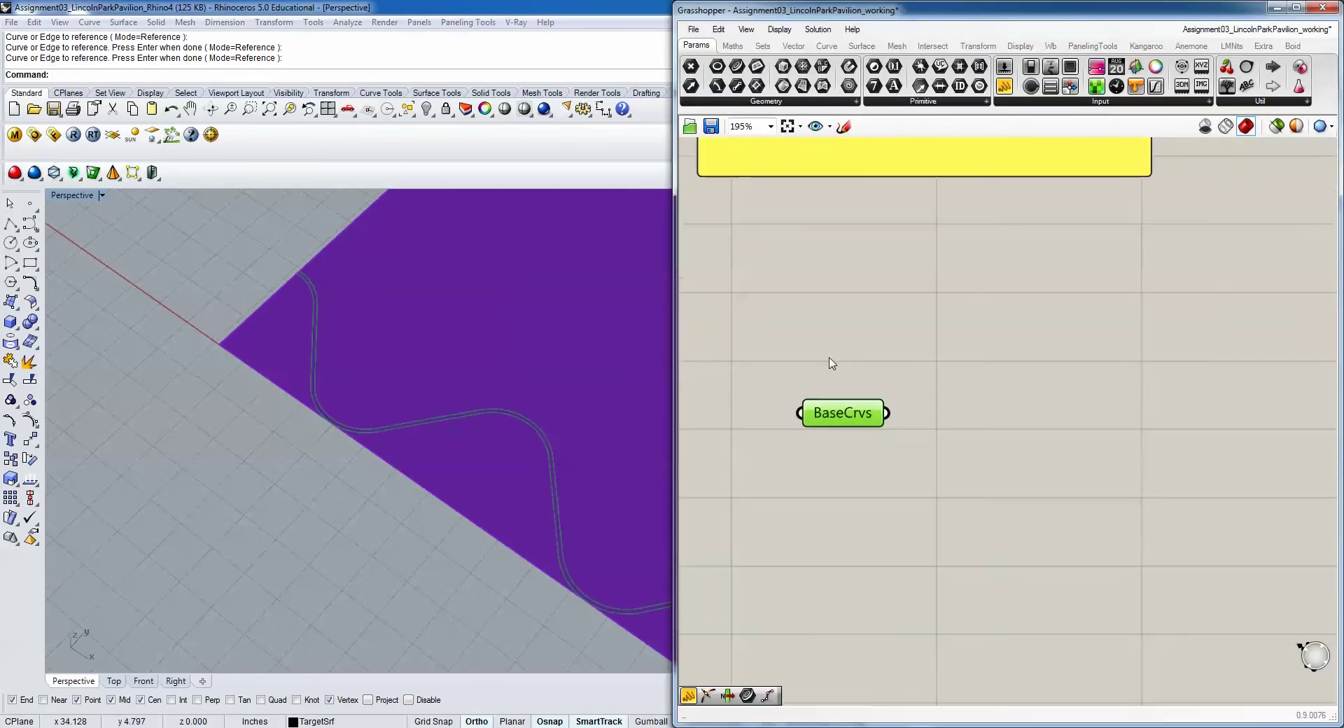
Step: Place a Surface parameter above BaseCrvs and name it BaseSrf
right_click_drag(611, 431, 458, 458)
scroll(462, 454, "down", 5)
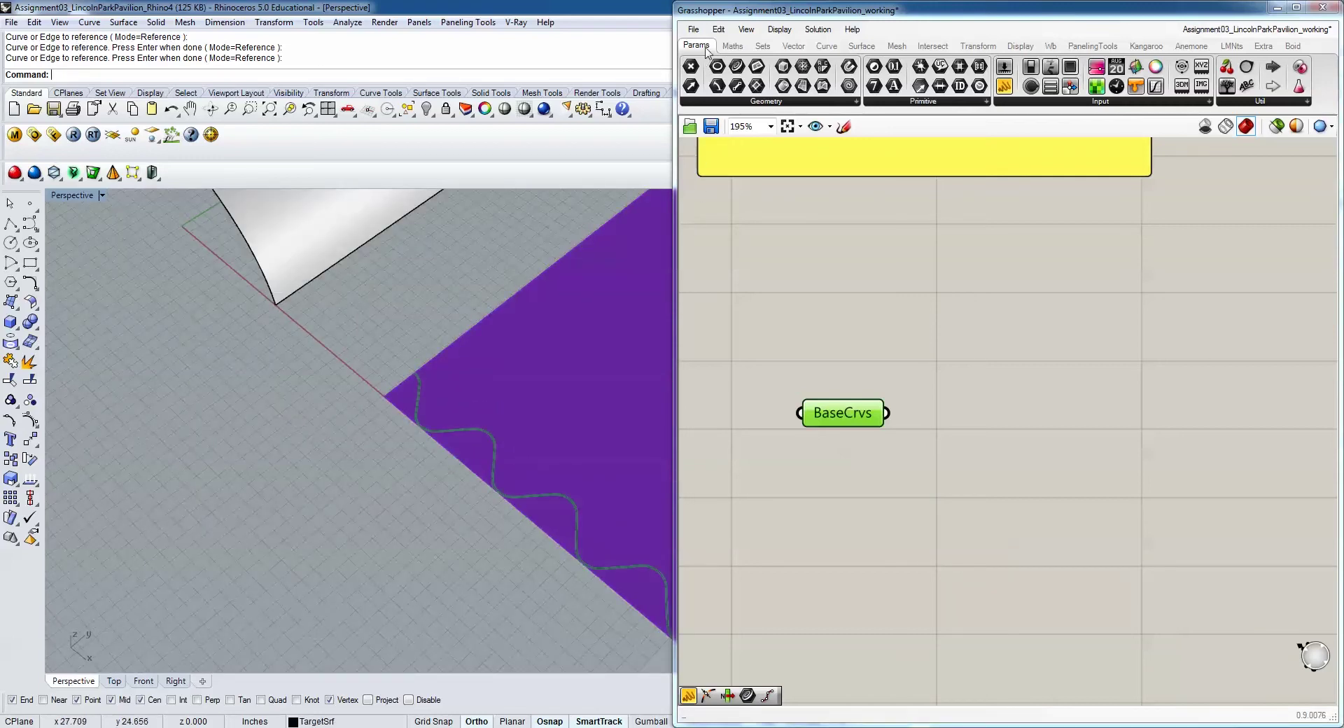
left_click(720, 102)
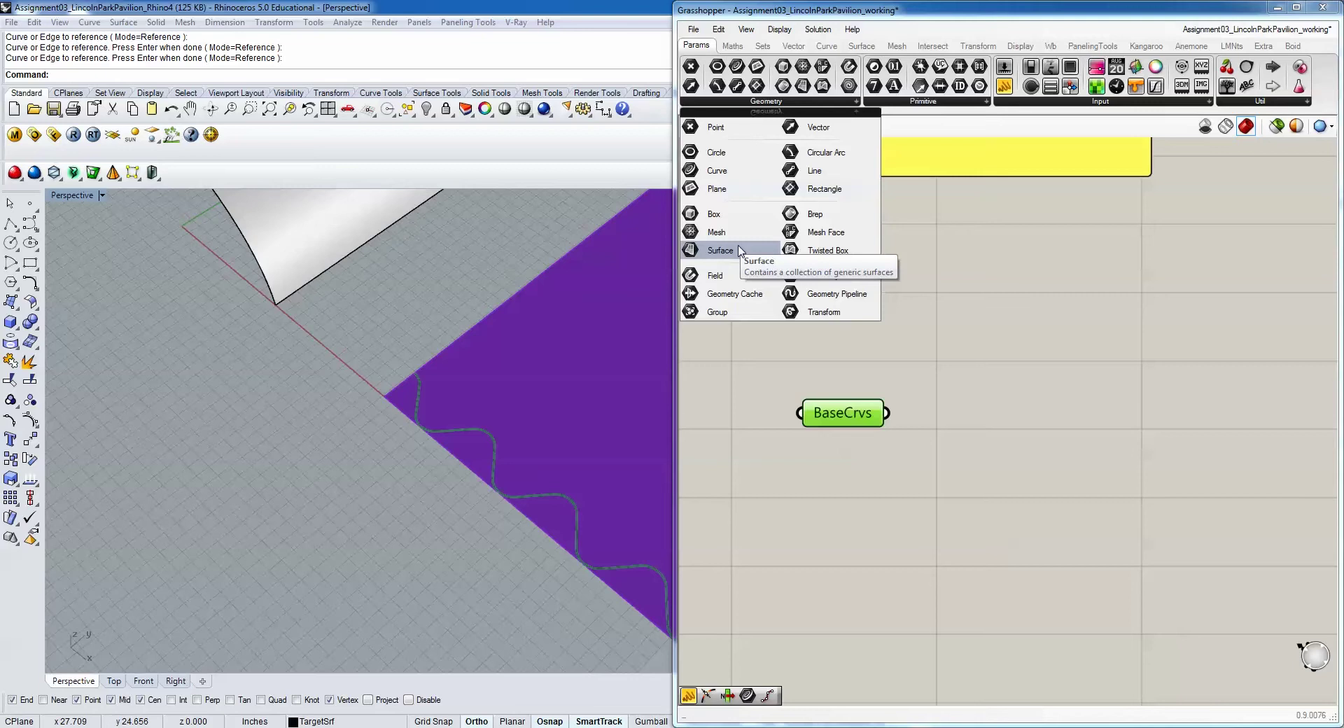
left_click_drag(740, 251, 806, 359)
right_click(805, 358)
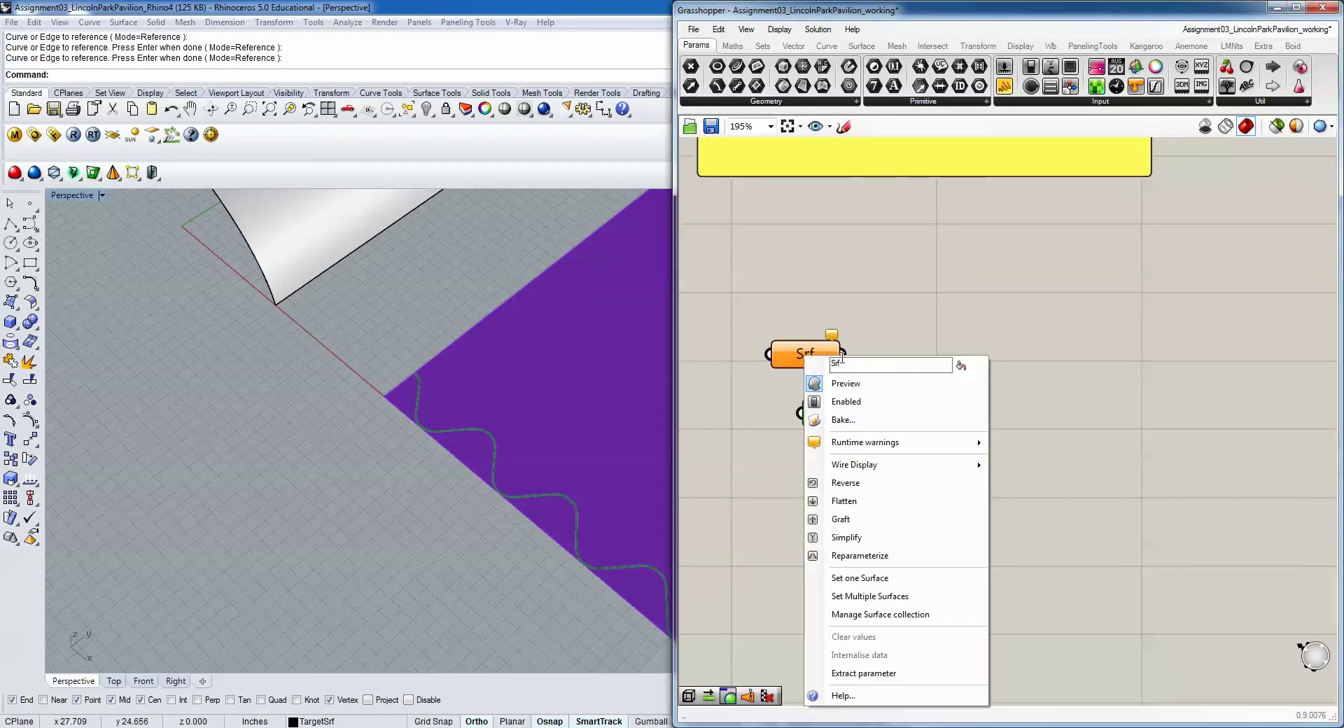
type("Base")
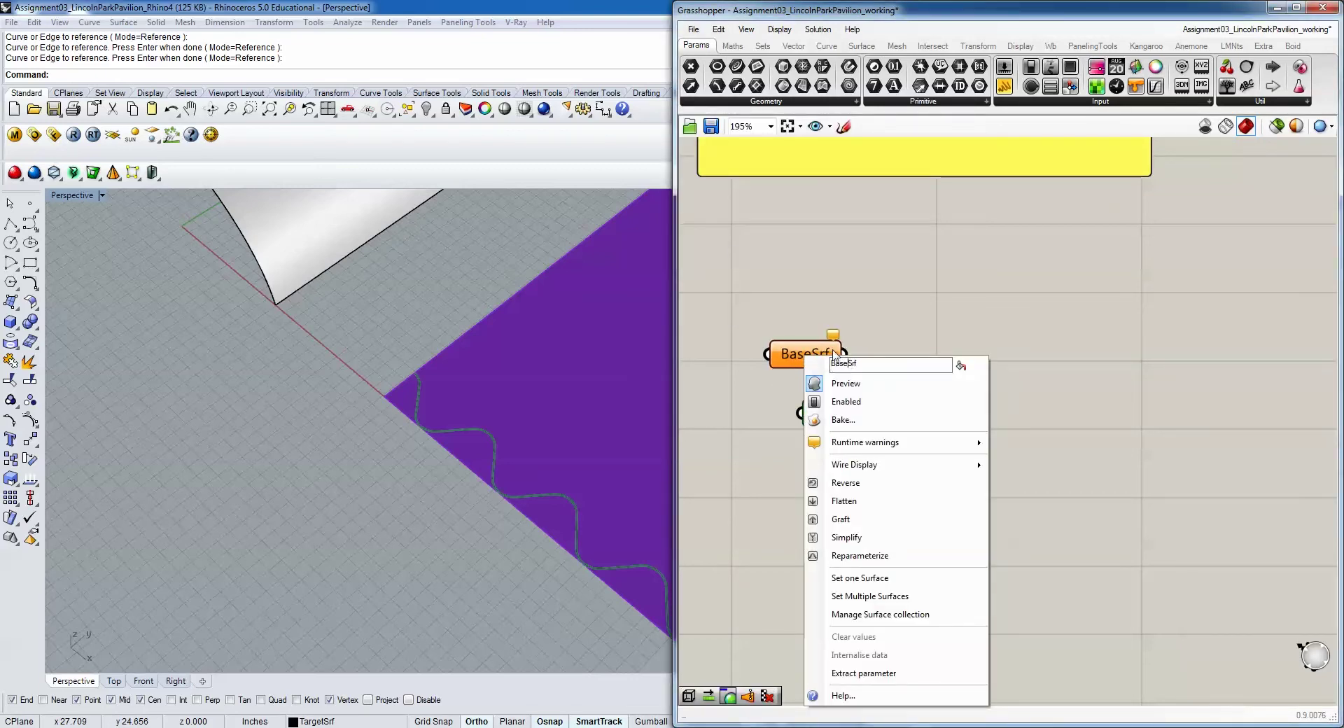
key("Return")
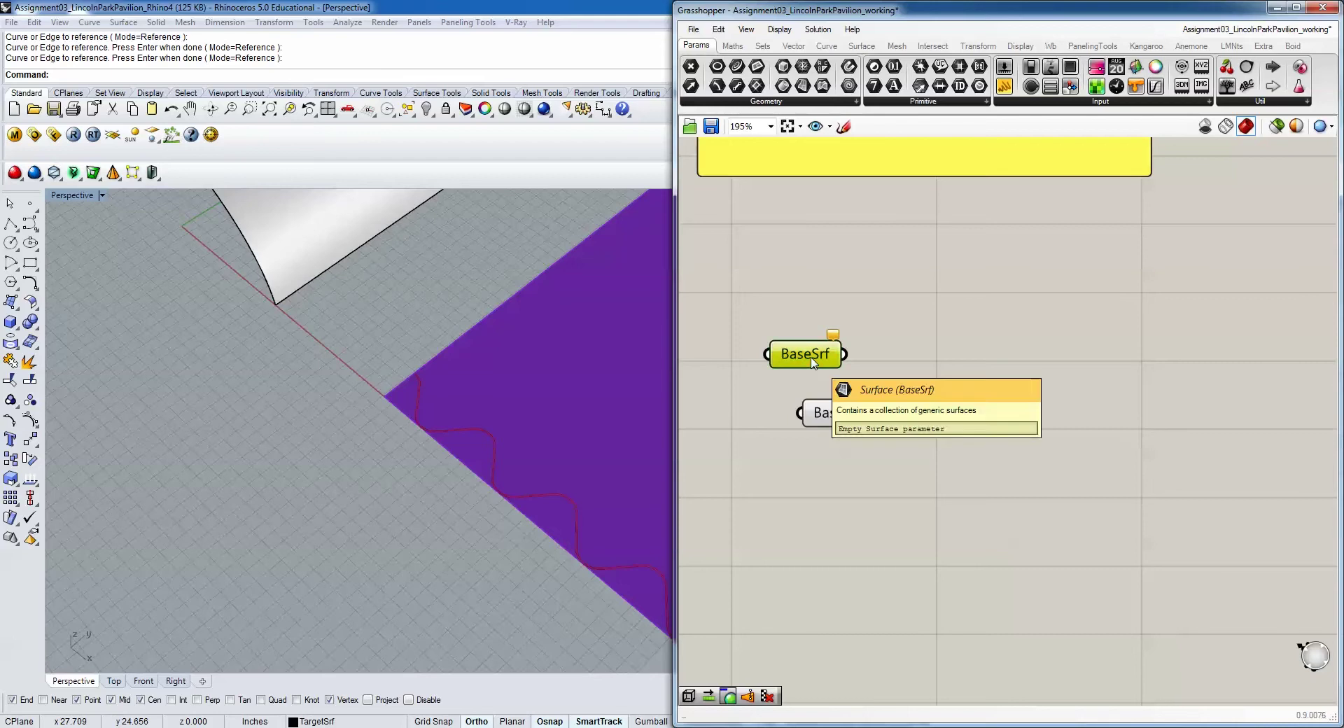
Step: Duplicate the BaseSrf parameter just above the original and rename the copy TargetSrf
left_click_drag(812, 362, 809, 308, "alt")
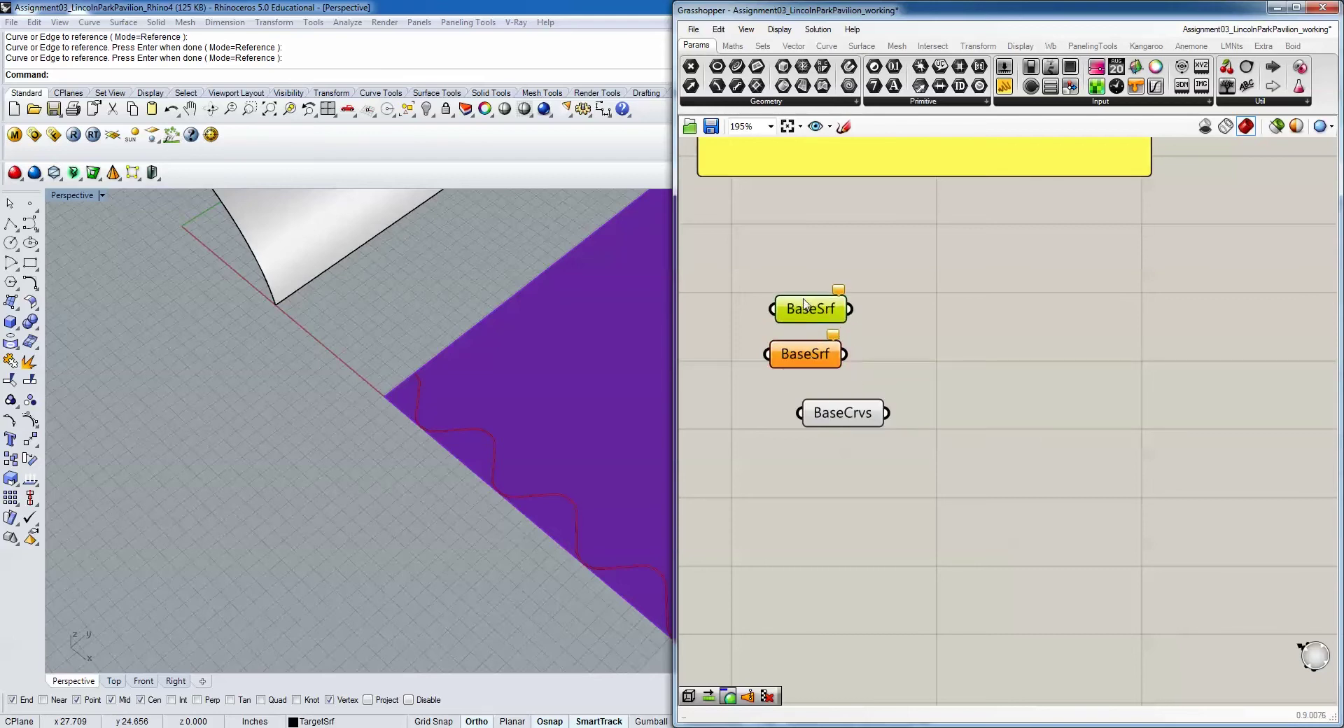
right_click(805, 301)
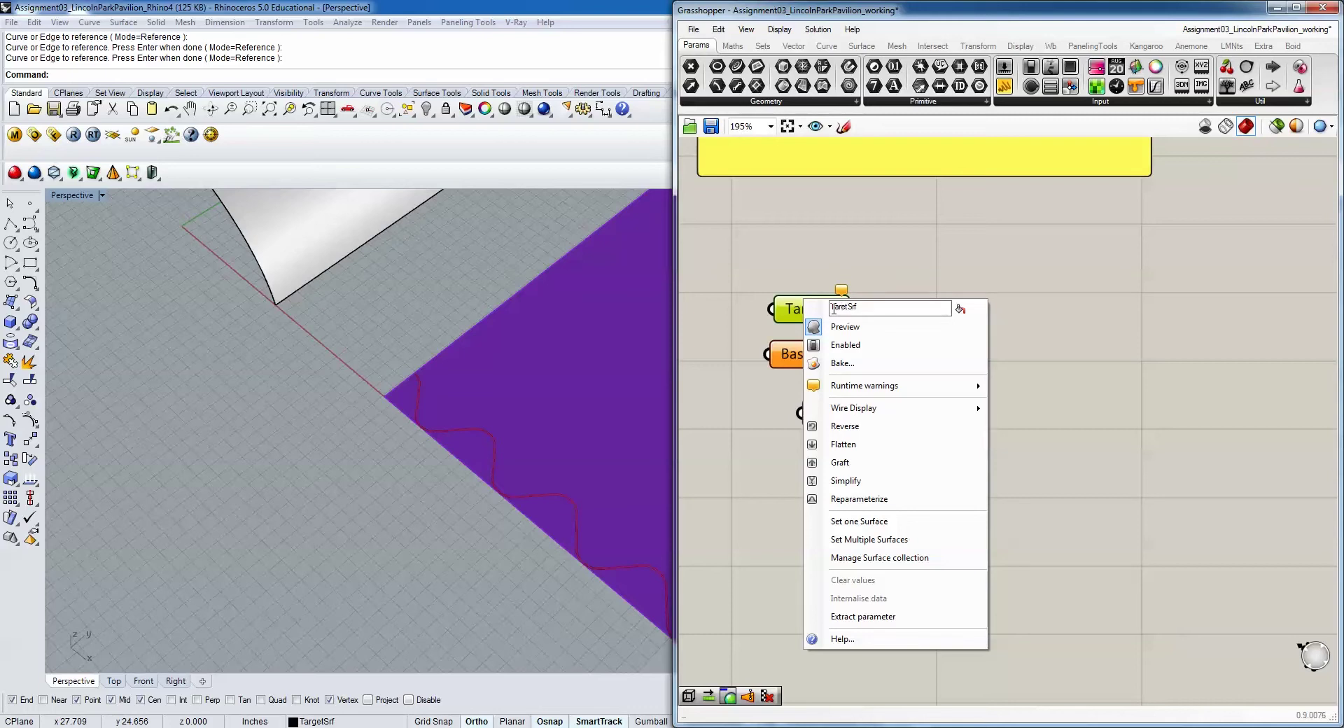
type("TargetSrf")
left_click(837, 277)
Step: Reference the vault as the single surface of the TargetSrf parameter
left_click(820, 314)
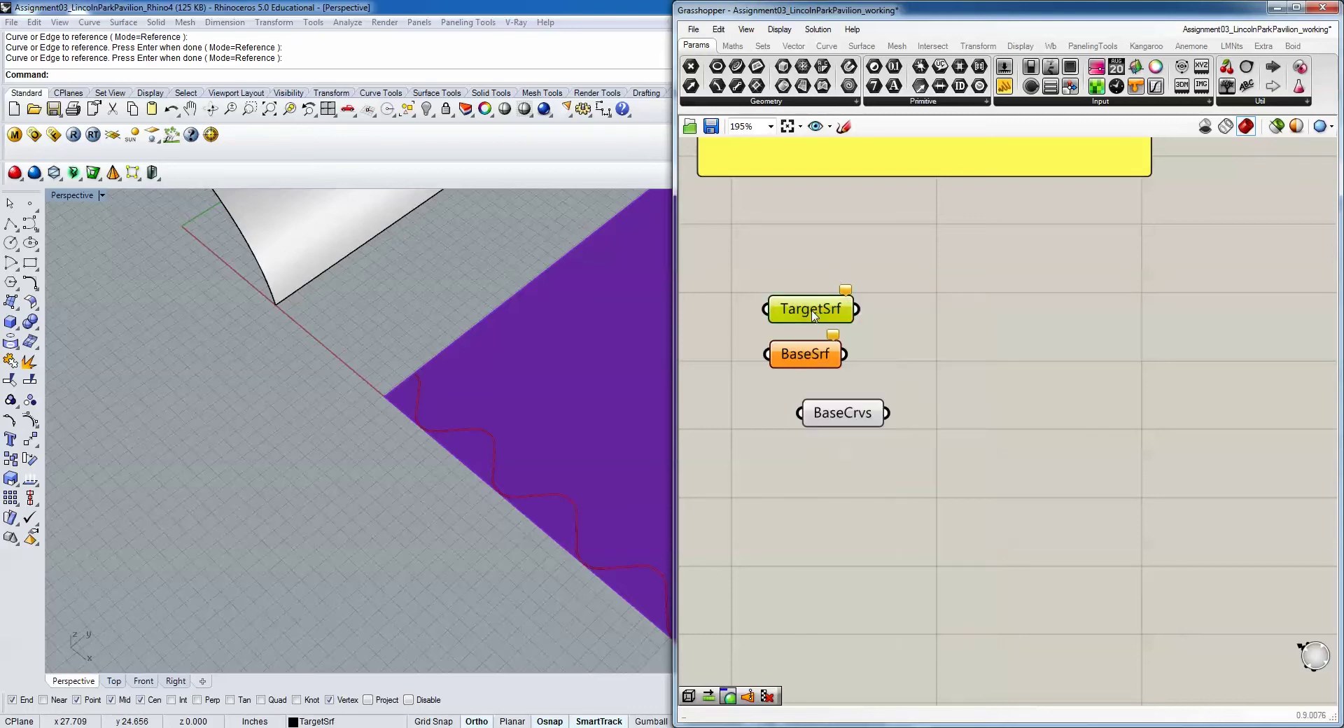
right_click(813, 312)
left_click(861, 534)
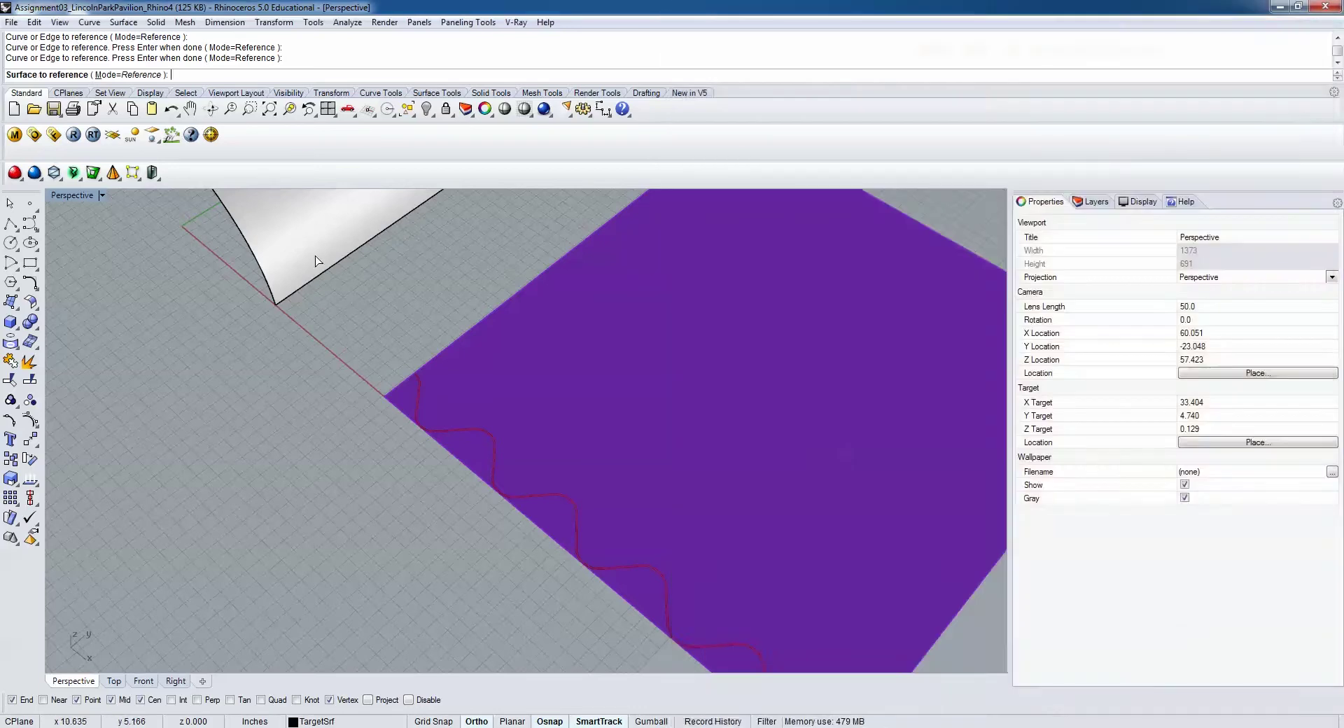
left_click(324, 279)
scroll(258, 438, "down", 5)
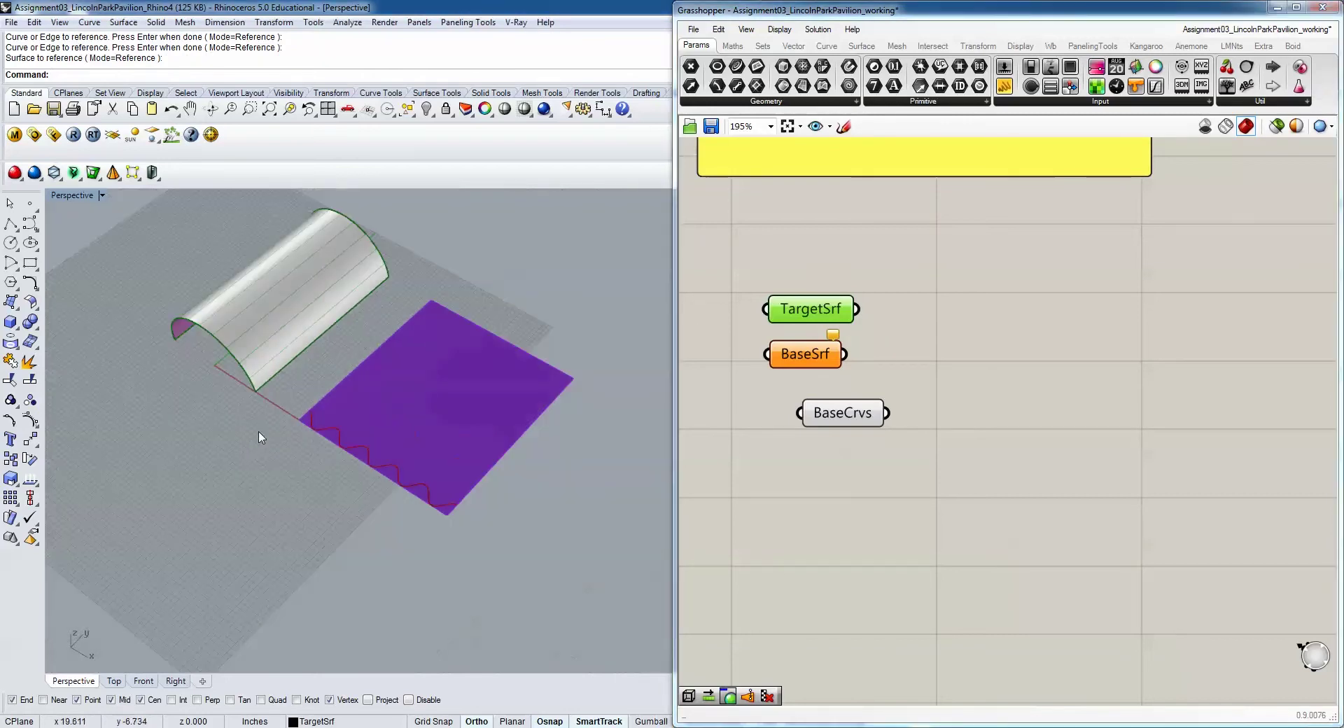
Step: Reference the flat purple surface in BaseSrf, and arrange TargetSrf above and BaseSrf below BaseCrvs
left_click(795, 360)
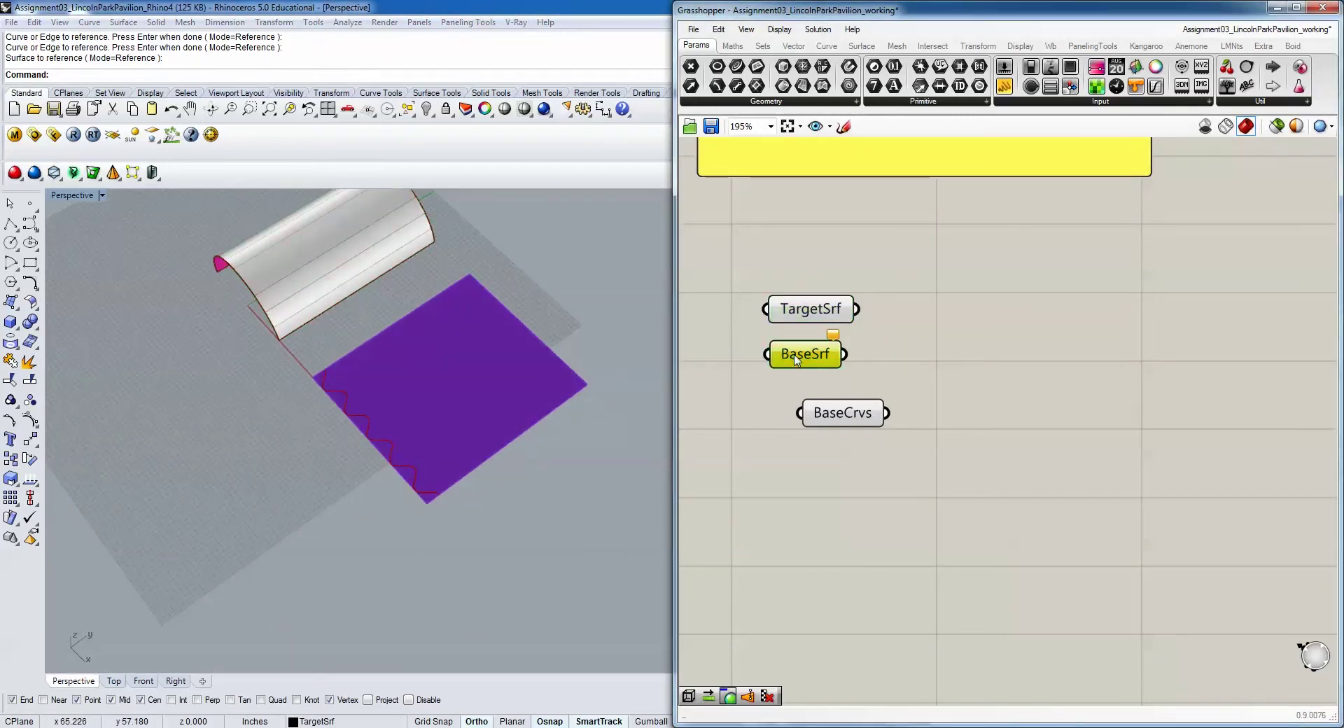
right_click(839, 359)
left_click(883, 584)
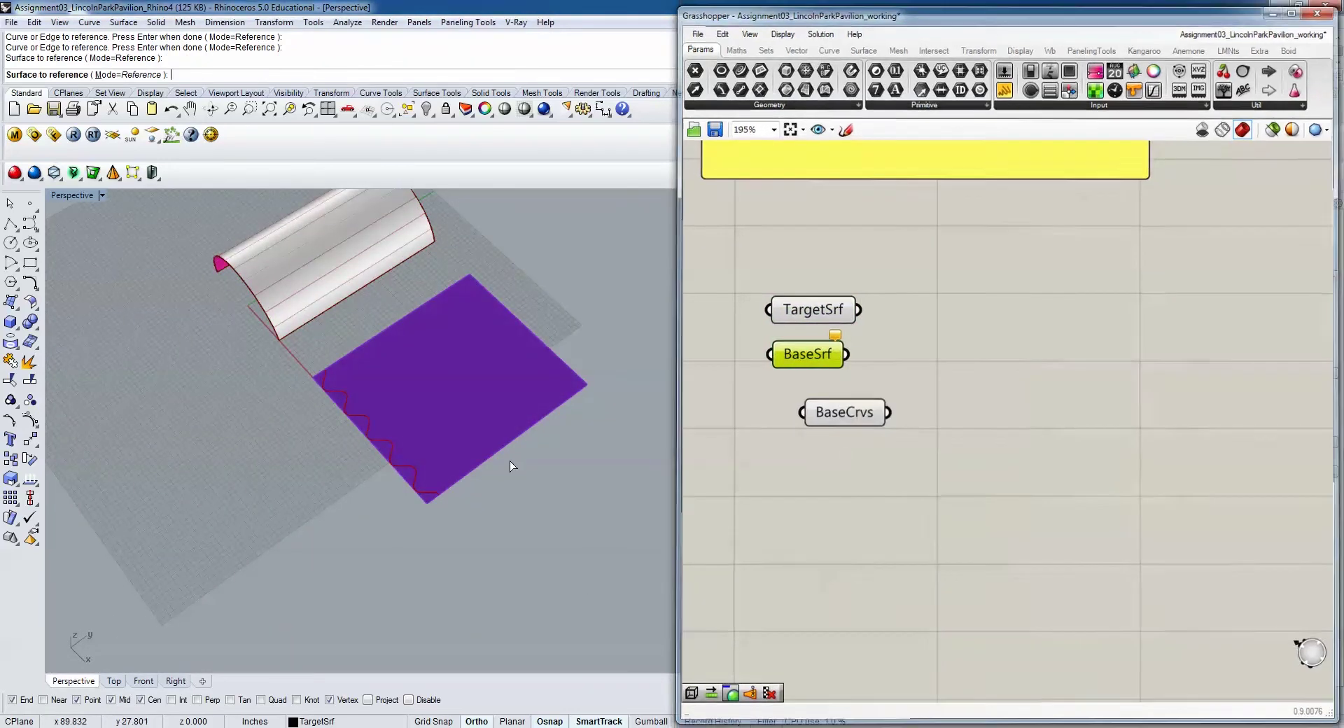
left_click(435, 458)
left_click_drag(806, 361, 827, 487)
left_click_drag(826, 316, 841, 369)
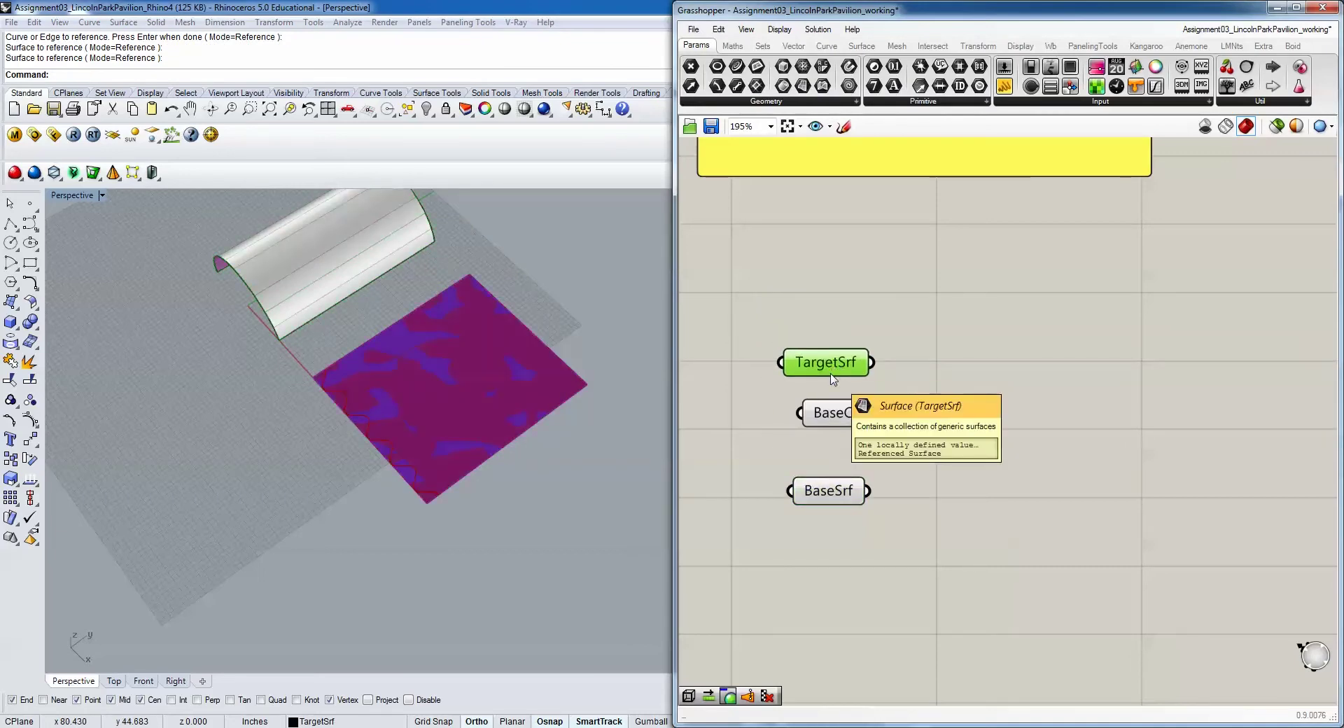
Step: Reparameterize both the TargetSrf and BaseSrf parameters
right_click(829, 355)
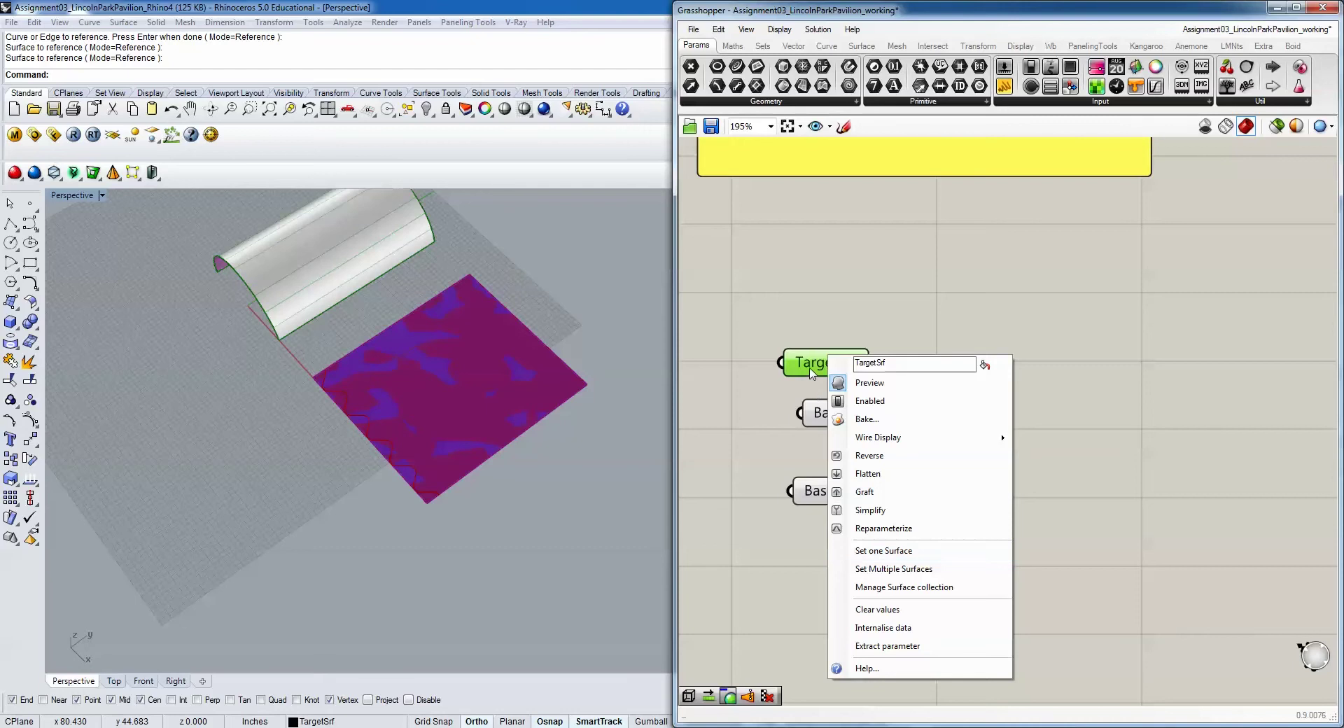
left_click(842, 535)
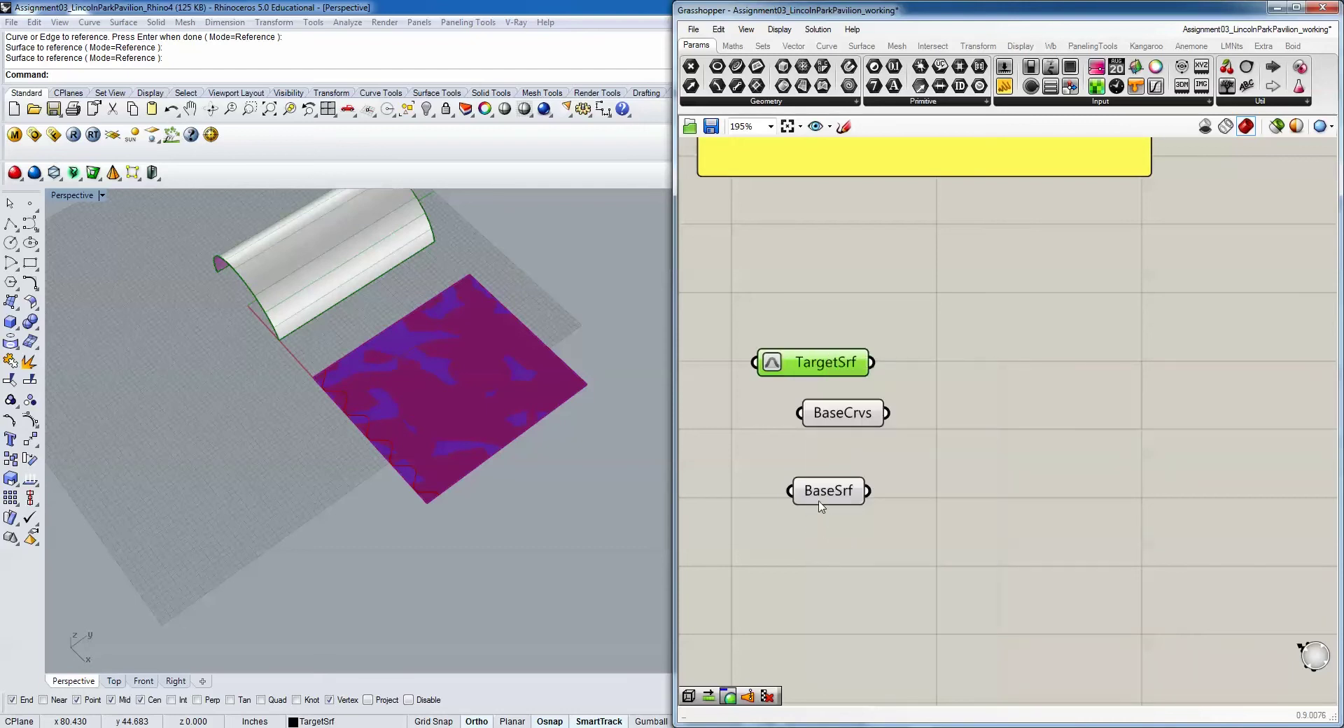
right_click(821, 495)
left_click(852, 576)
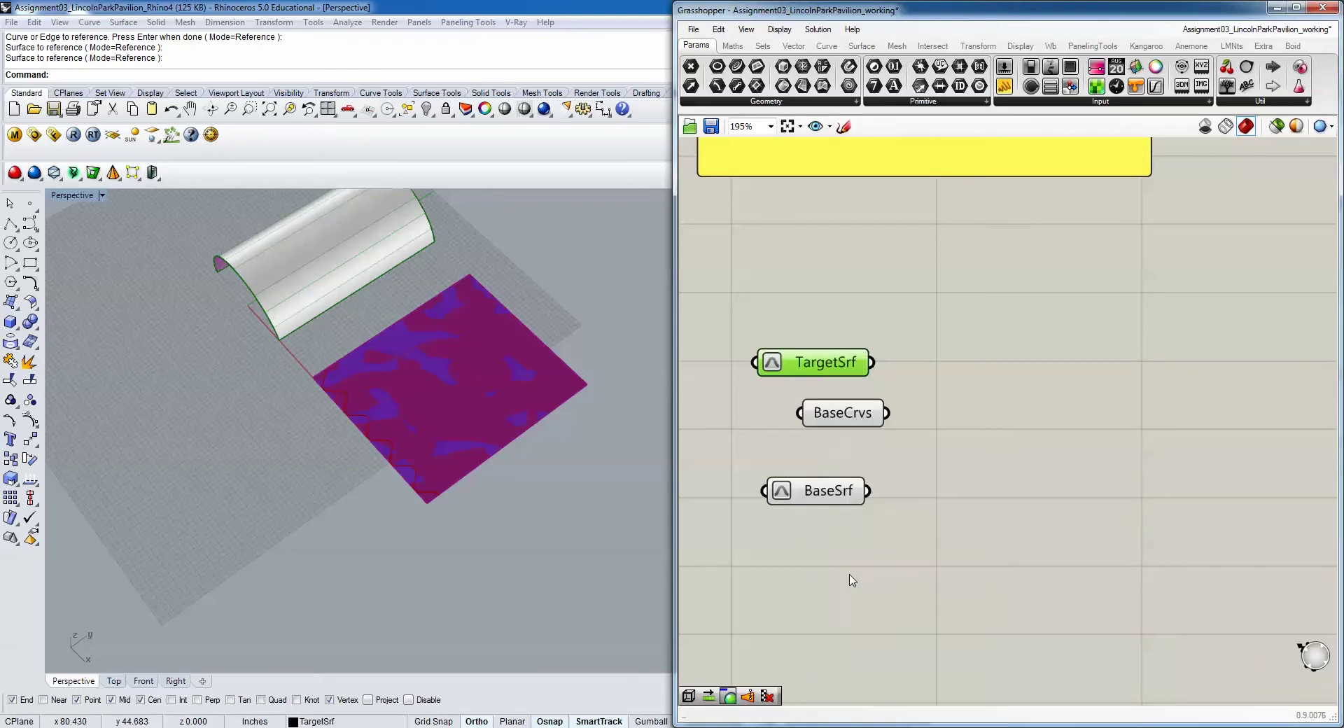
Step: Highlight the flat base surface in Rhino and examine its corners and the front edge that carries the wavy curves
scroll(339, 417, "up", 5)
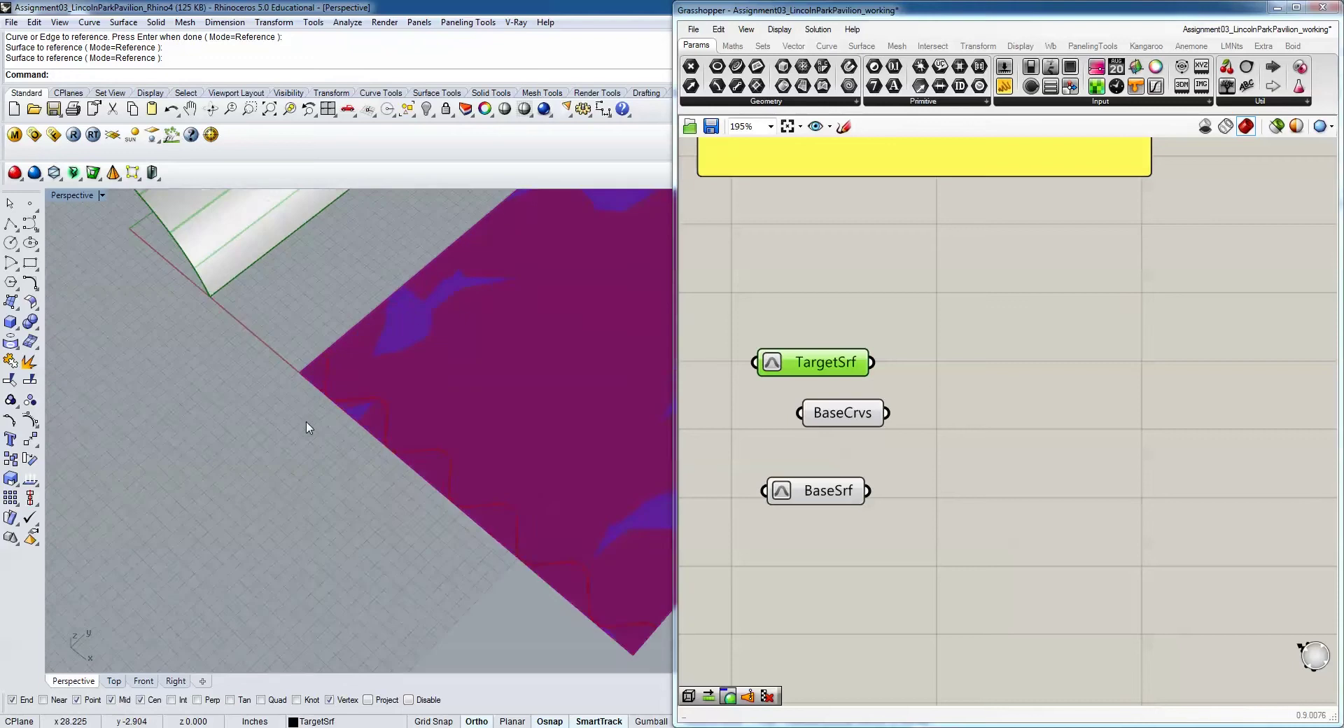
scroll(309, 422, "down", 3)
right_click_drag(304, 407, 308, 401)
right_click_drag(375, 329, 438, 333)
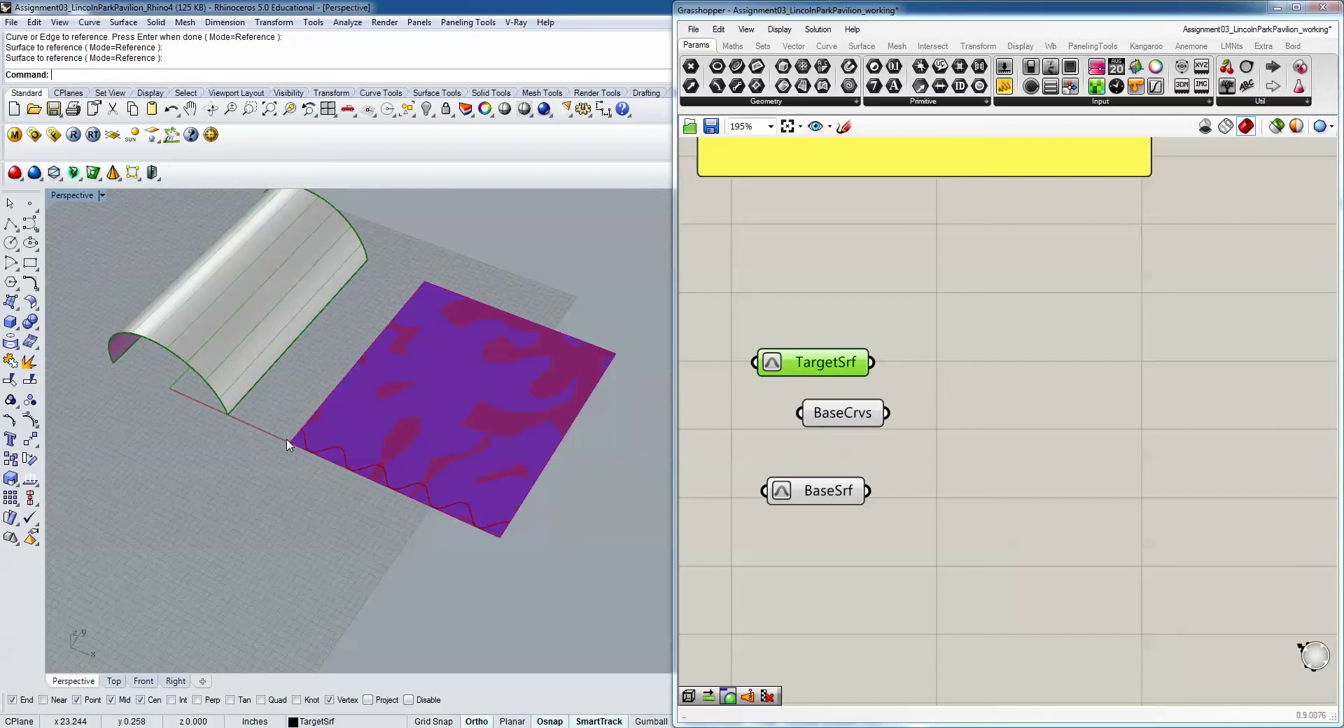
right_click_drag(292, 444, 288, 439)
left_click(413, 405)
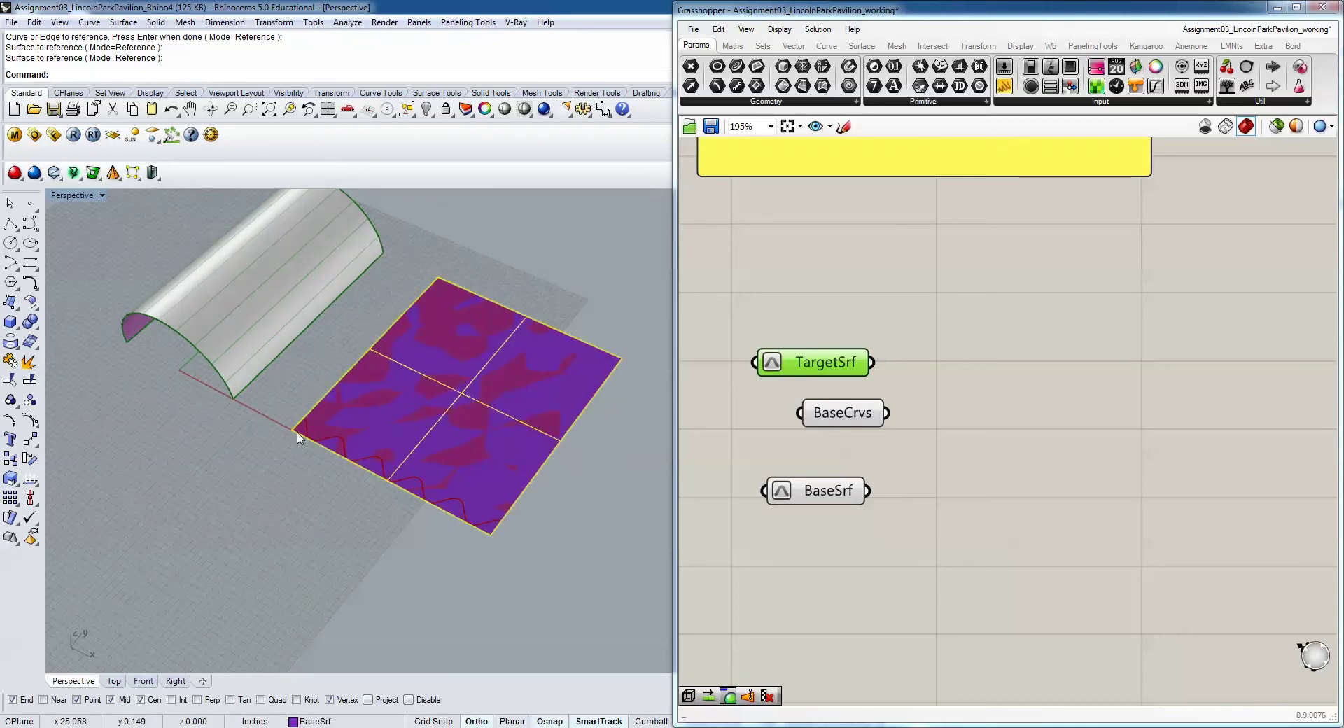
scroll(493, 537, "down", 4)
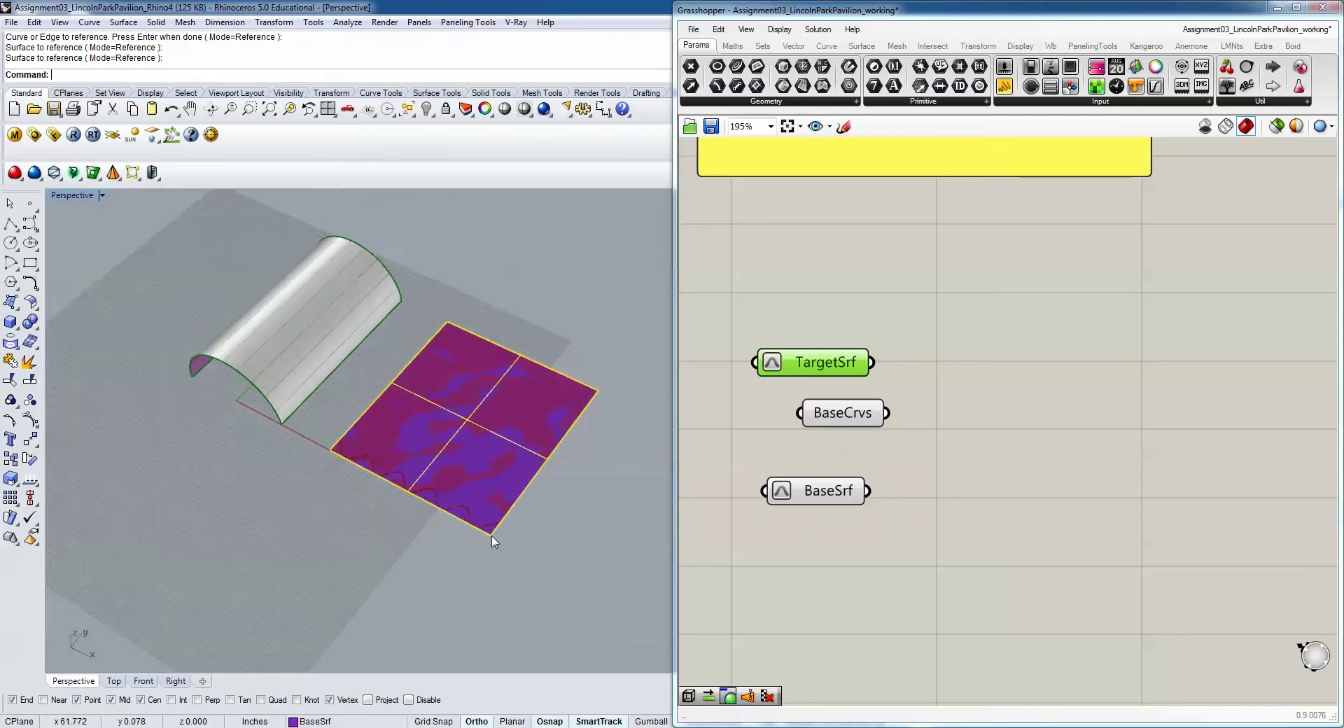
Step: Highlight the vault in Rhino and compare its corners and front edge with those of the flat base surface
left_click(288, 395)
scroll(289, 396, "up", 2)
scroll(308, 431, "up", 1)
scroll(327, 460, "down", 1)
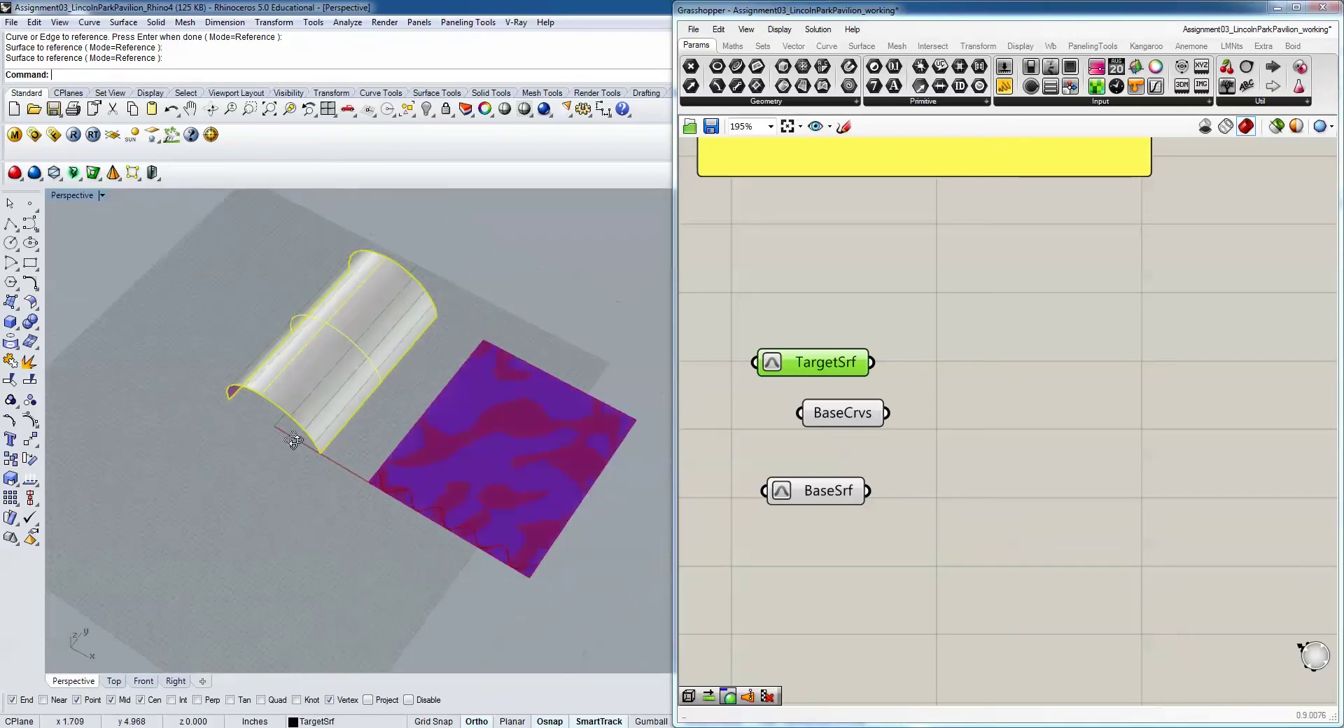
scroll(397, 499, "up", 3)
scroll(430, 492, "down", 2)
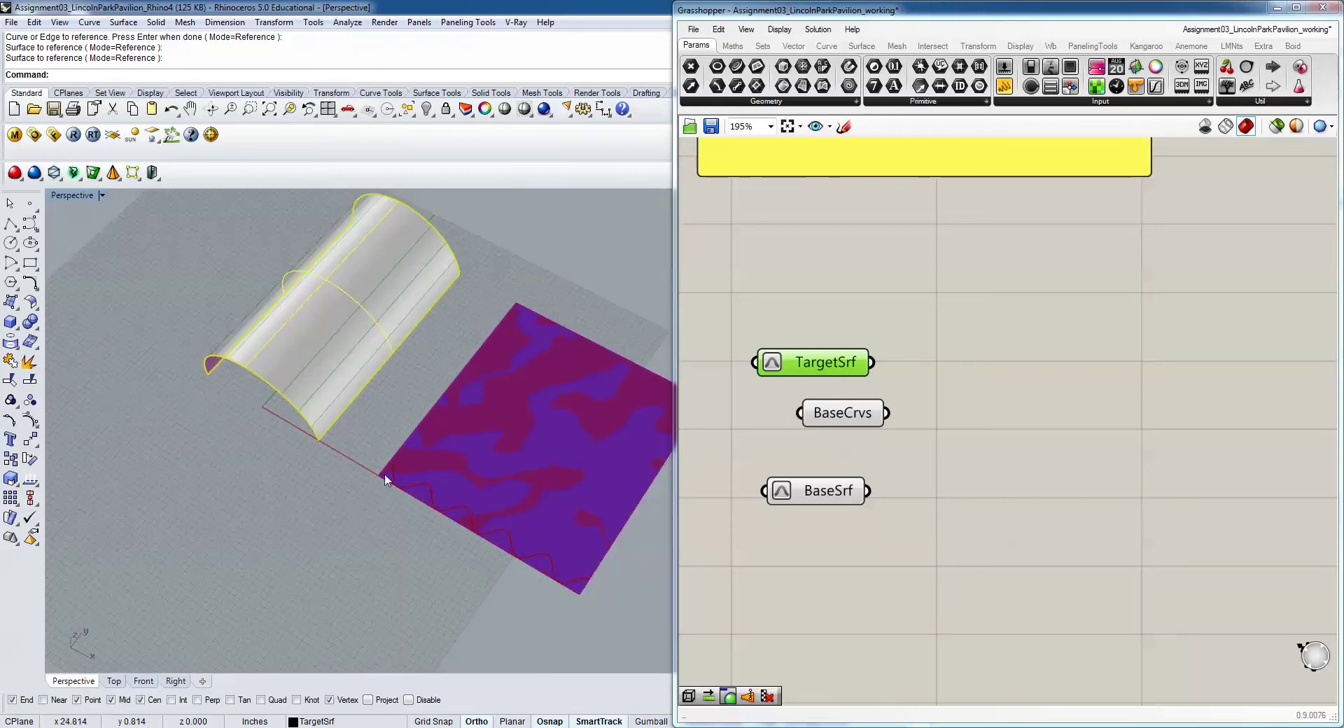
scroll(448, 525, "up", 4)
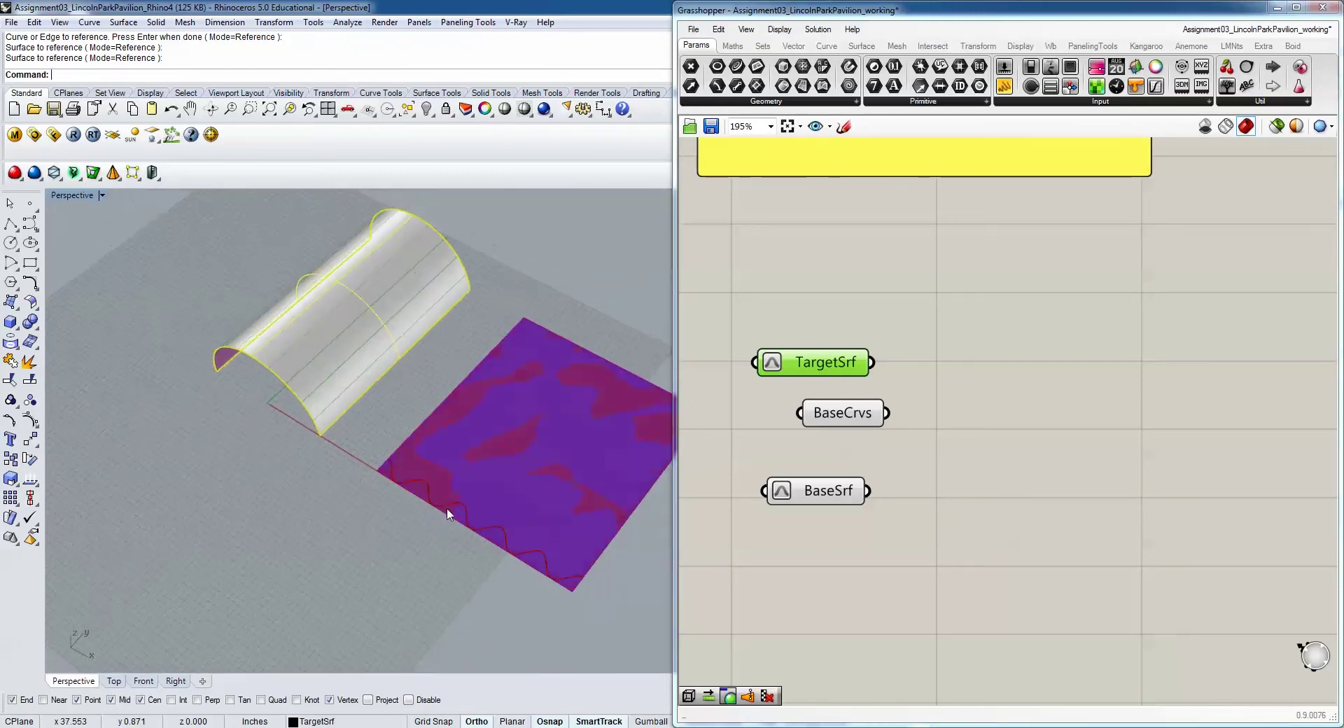
scroll(482, 520, "down", 4)
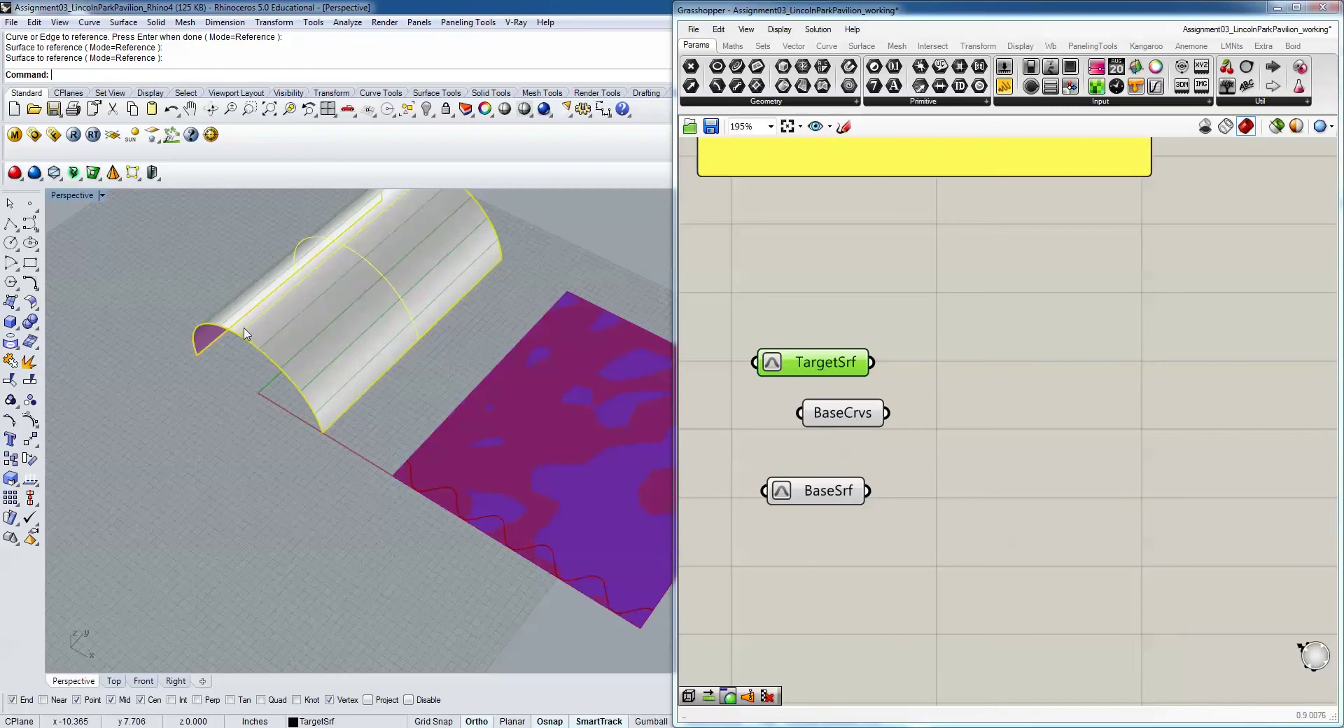
scroll(260, 352, "up", 2)
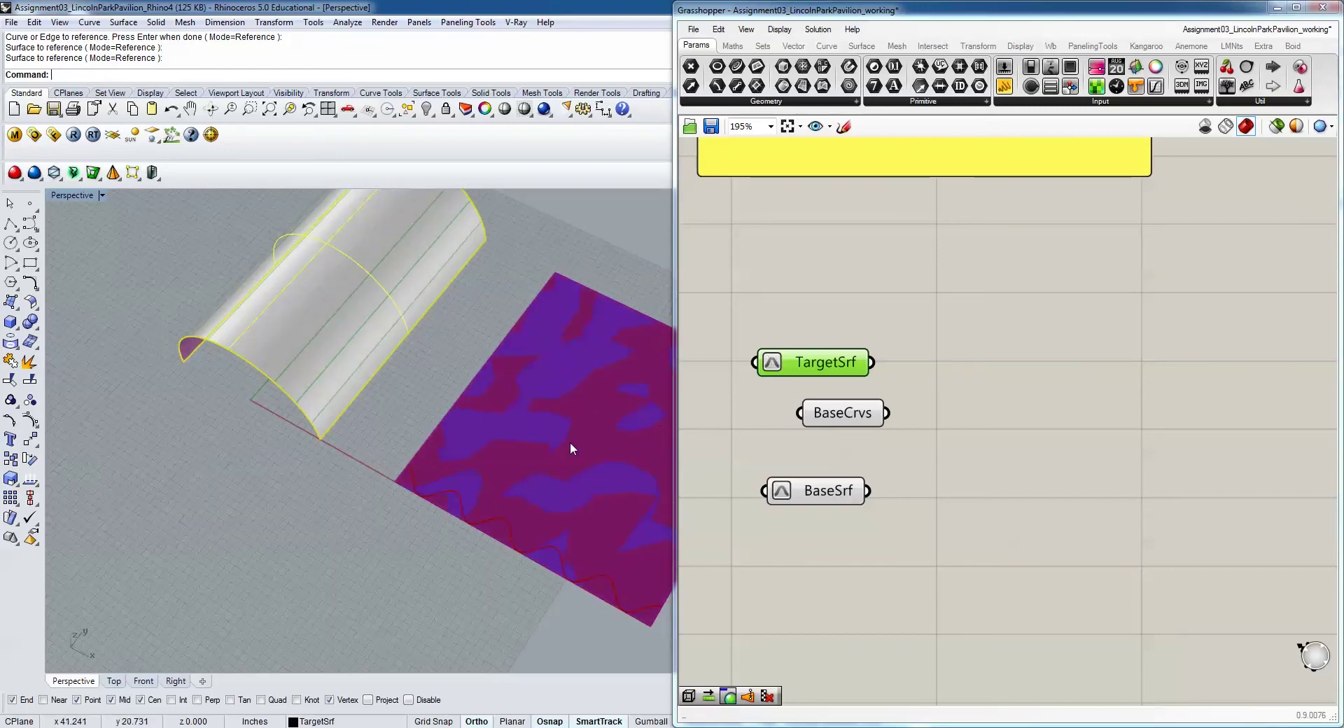
Step: Space out the three parameters in a vertical column, with TargetSrf above and BaseSrf below BaseCrvs
scroll(360, 472, "up", 3)
scroll(351, 413, "down", 2)
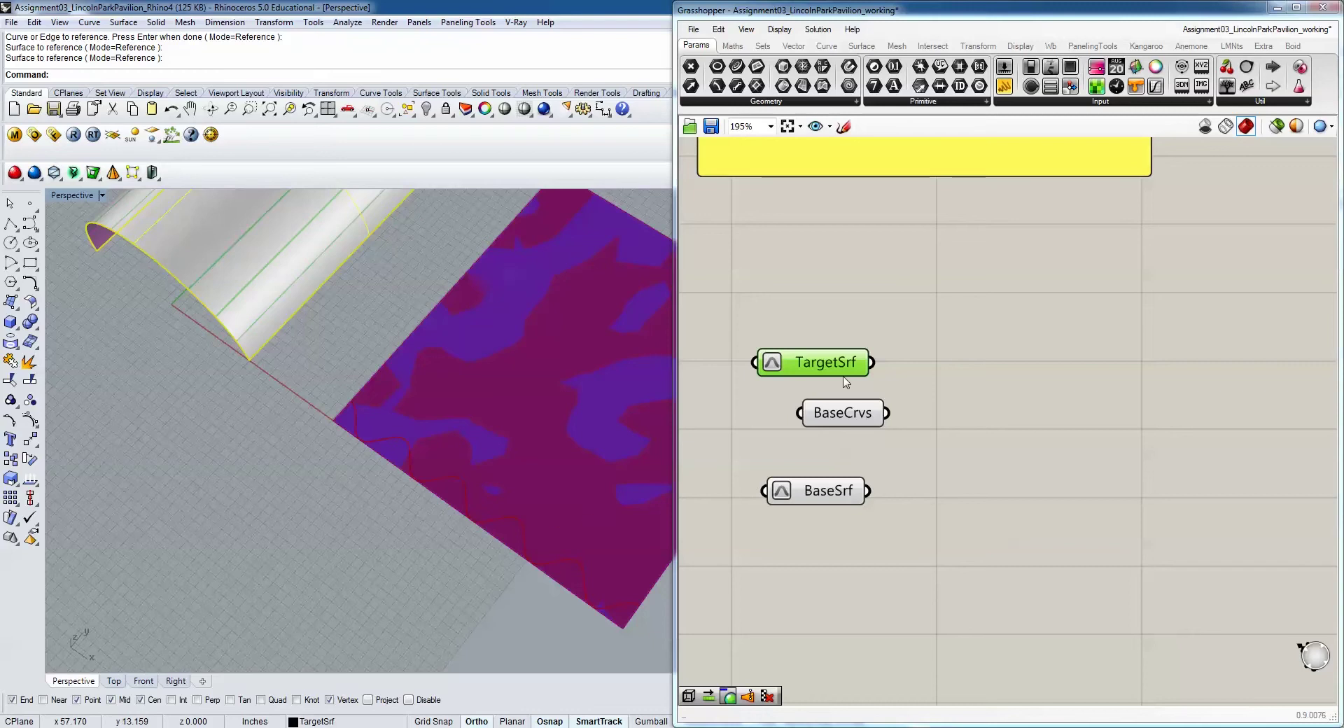
left_click_drag(843, 375, 843, 301)
left_click_drag(822, 494, 826, 526)
left_click_drag(848, 418, 822, 385)
left_click(883, 371)
Step: Add a Divide Curve component beside the parameters and feed BaseCrvs into its curve input
scroll(448, 462, "up", 6)
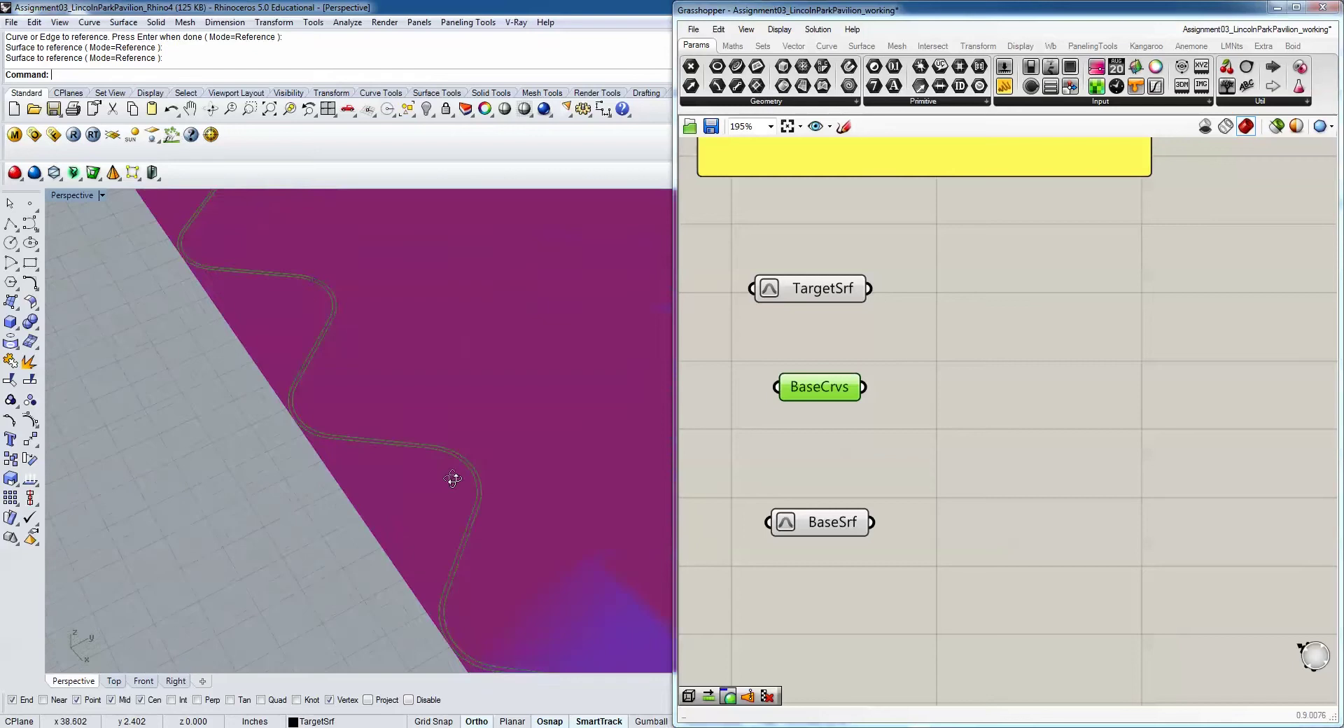
left_click(826, 45)
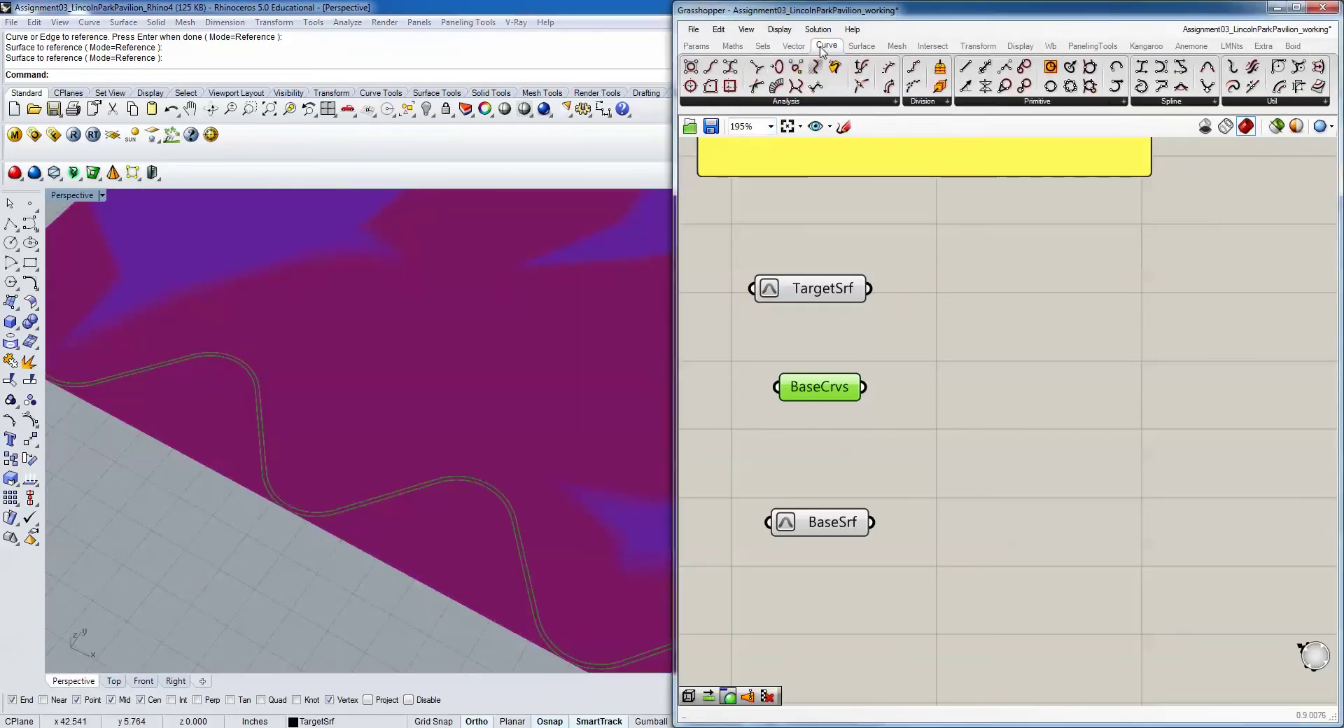
left_click(923, 102)
left_click_drag(950, 181, 1060, 400)
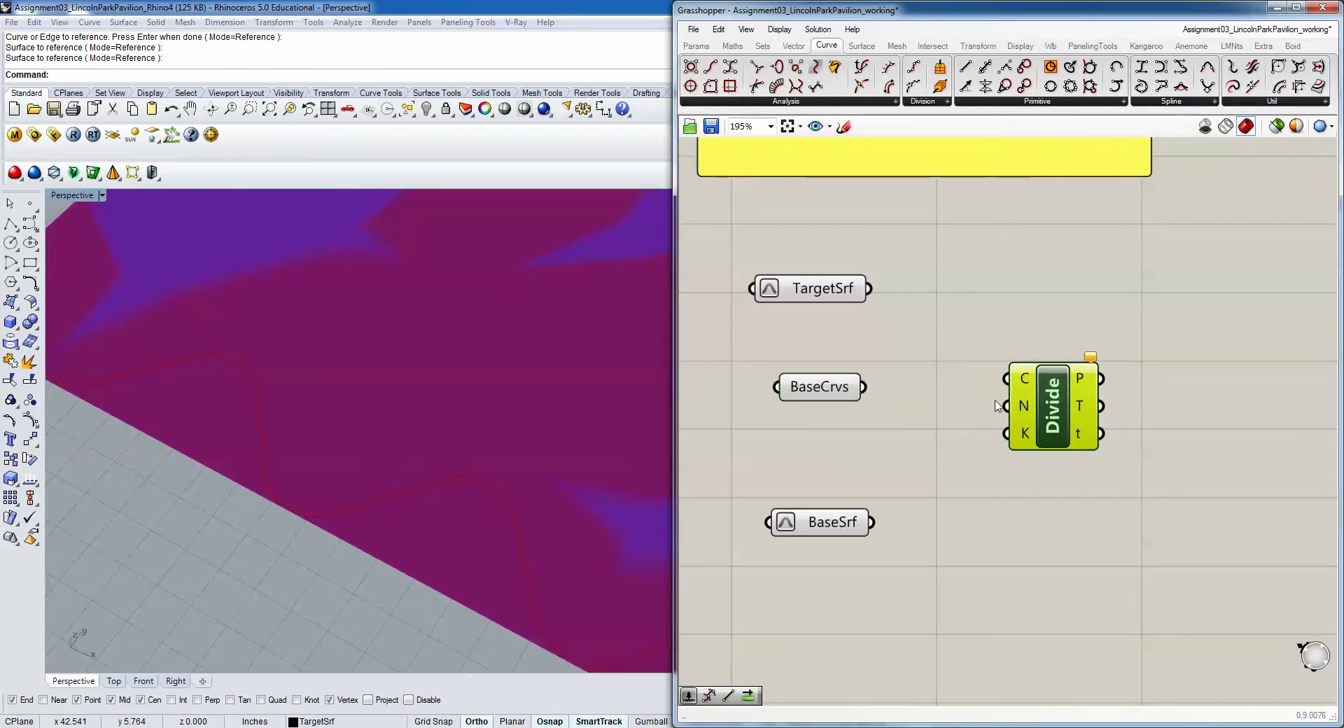
left_click_drag(866, 387, 1047, 411)
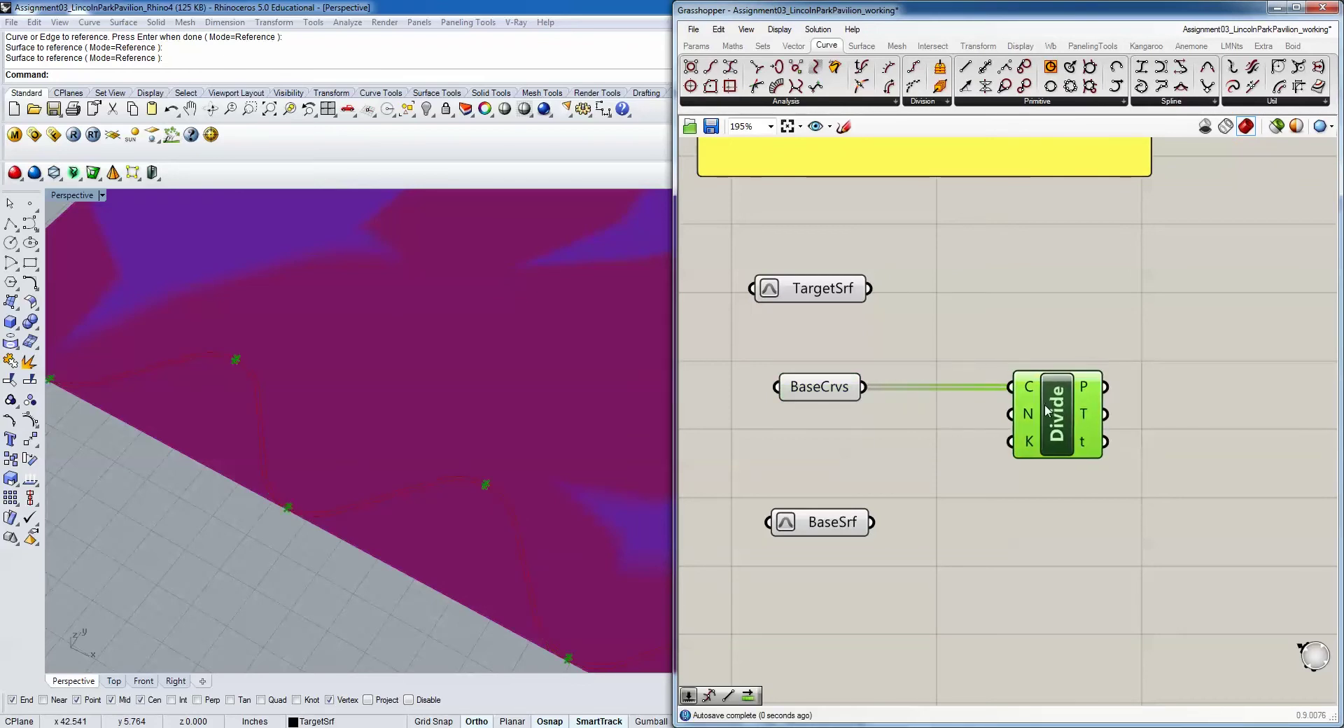
Step: Examine how the division points are spaced along the wavy base curves and check the Divide component's default segment count
left_click_drag(840, 389, 828, 389)
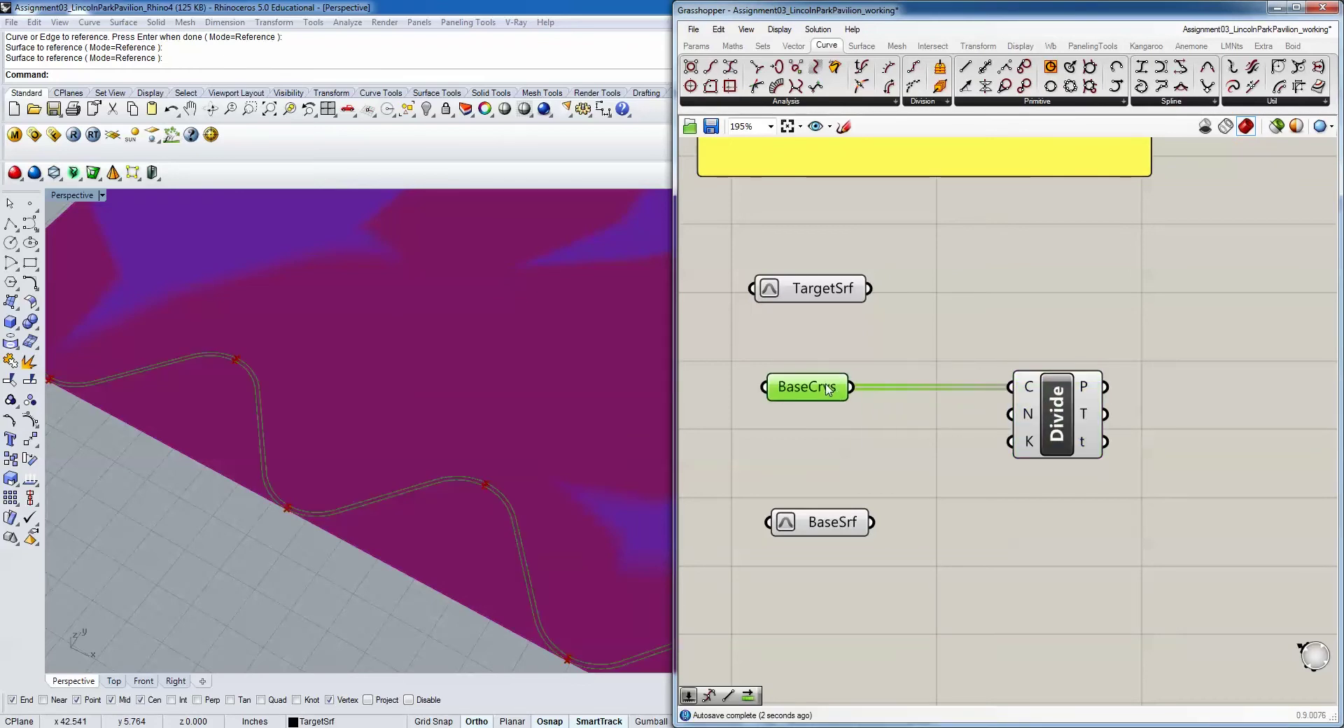
right_click_drag(574, 357, 553, 367)
scroll(390, 441, "down", 8)
right_click_drag(390, 441, 574, 485)
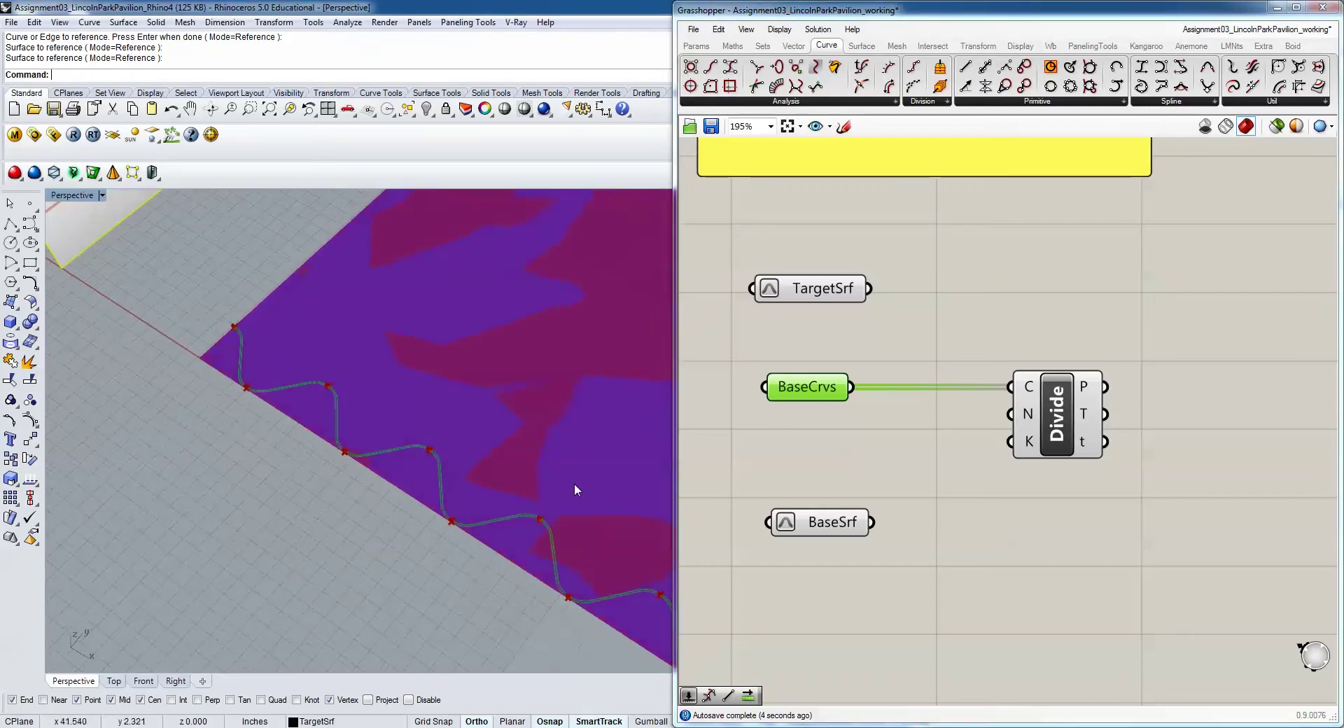
mouse_move(1028, 412)
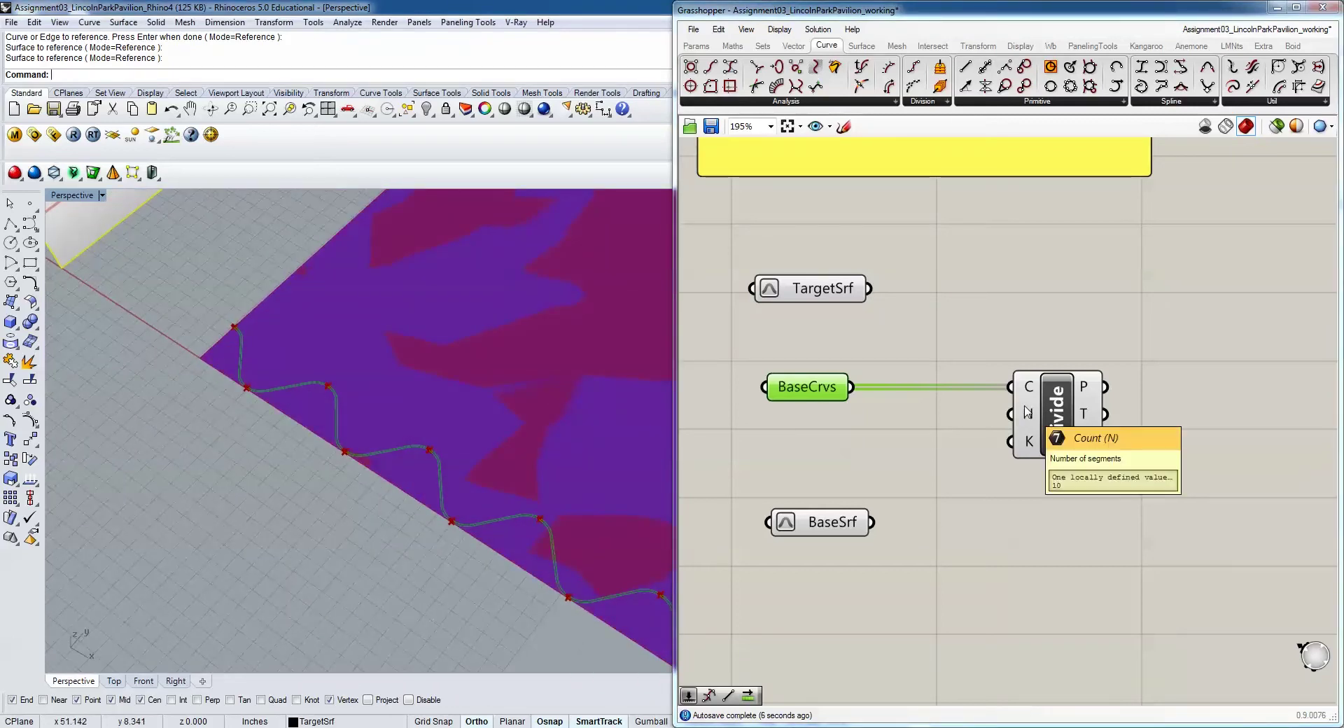
right_click_drag(849, 428, 886, 446)
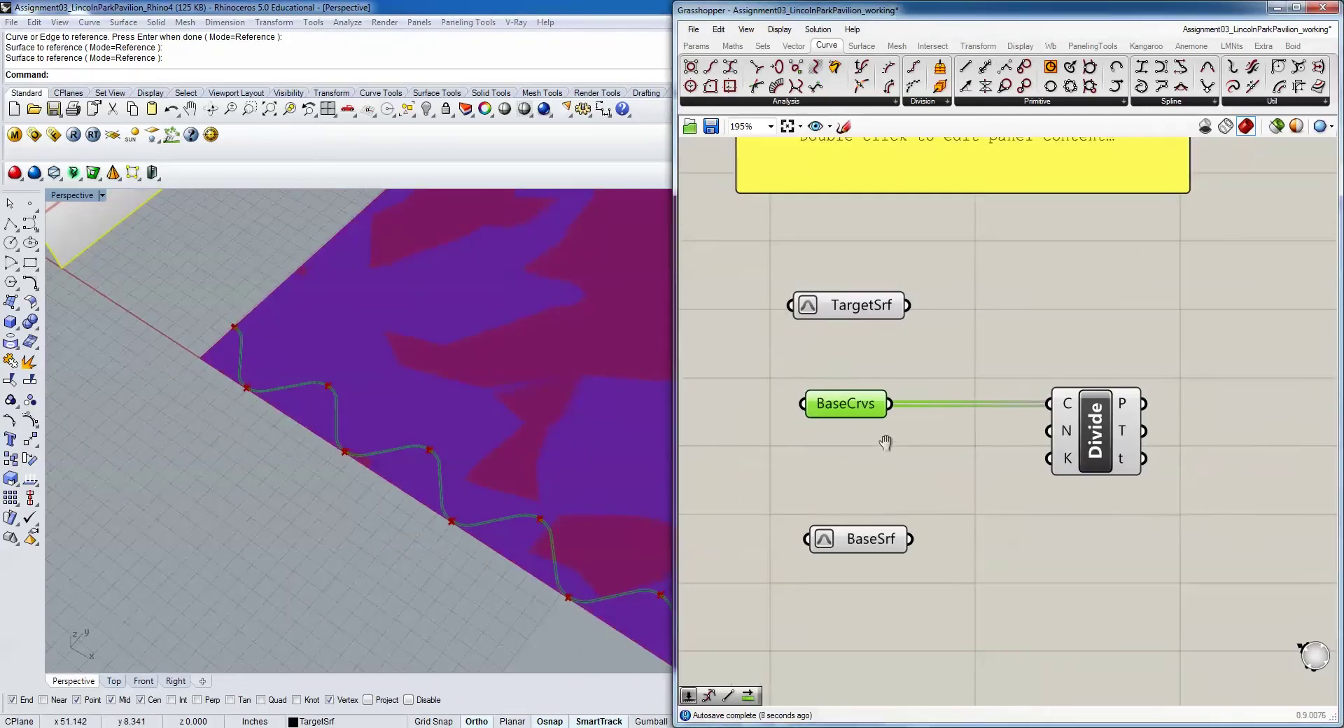
left_click_drag(860, 408, 872, 417)
right_click_drag(613, 500, 492, 459)
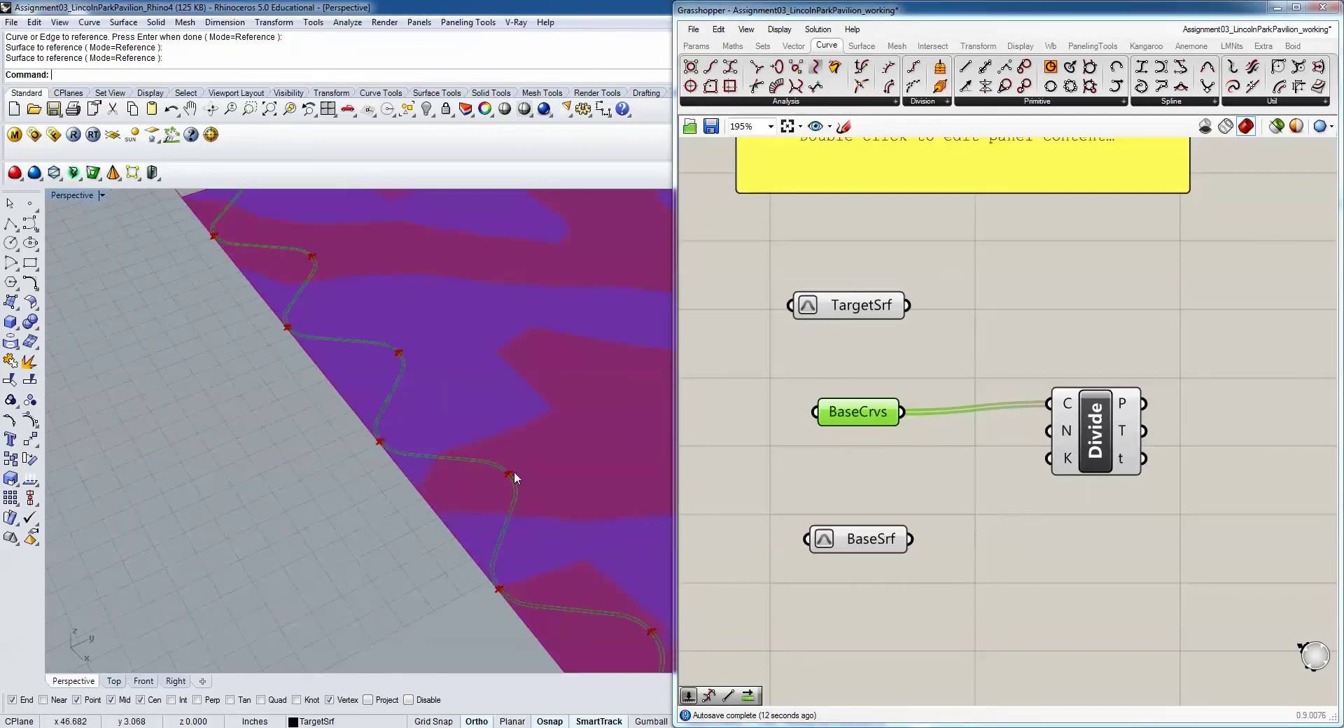
scroll(511, 474, "up", 3)
scroll(504, 479, "down", 5)
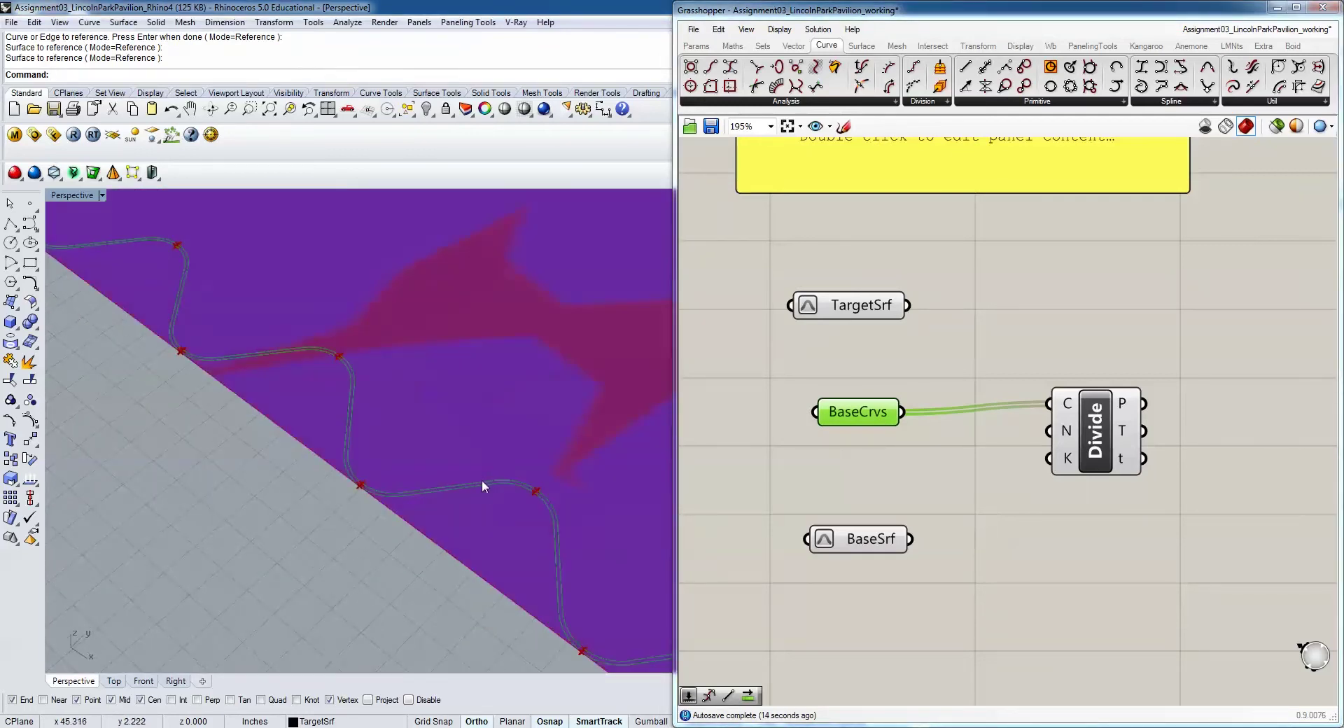
right_click_drag(514, 496, 476, 477)
scroll(511, 490, "up", 4)
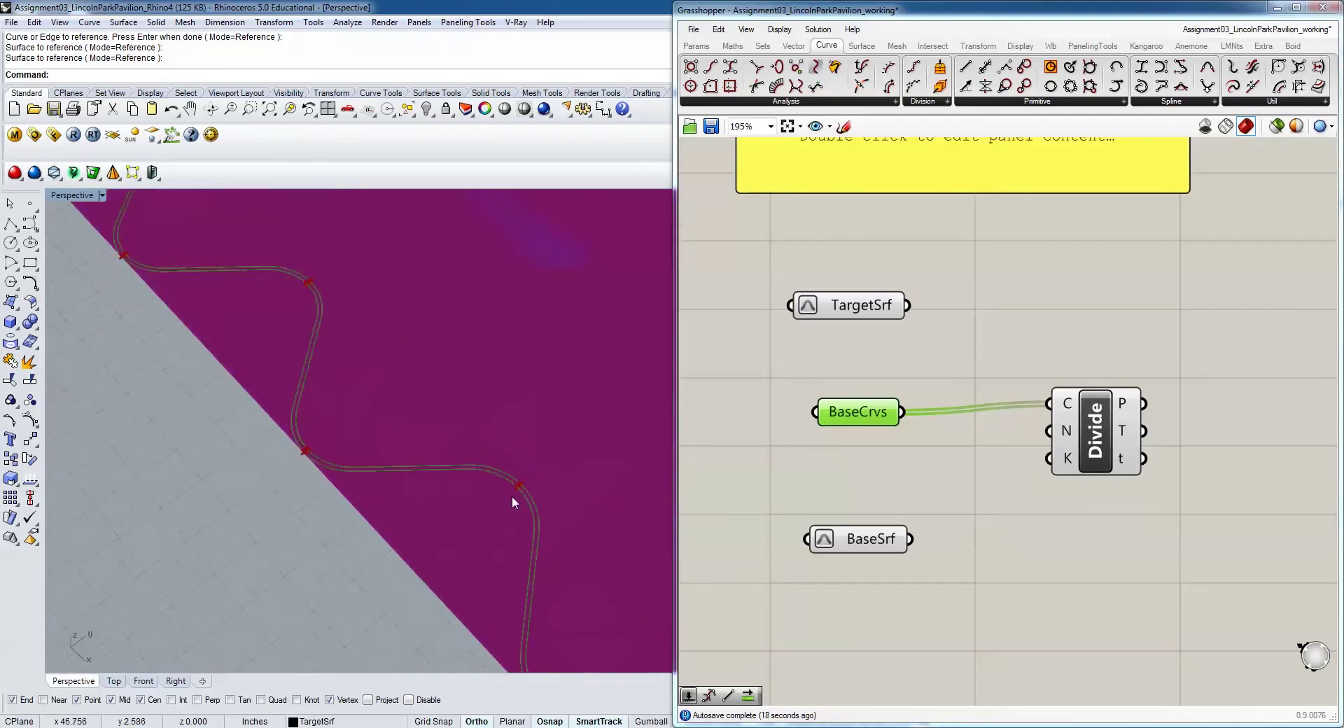
double_click(894, 471)
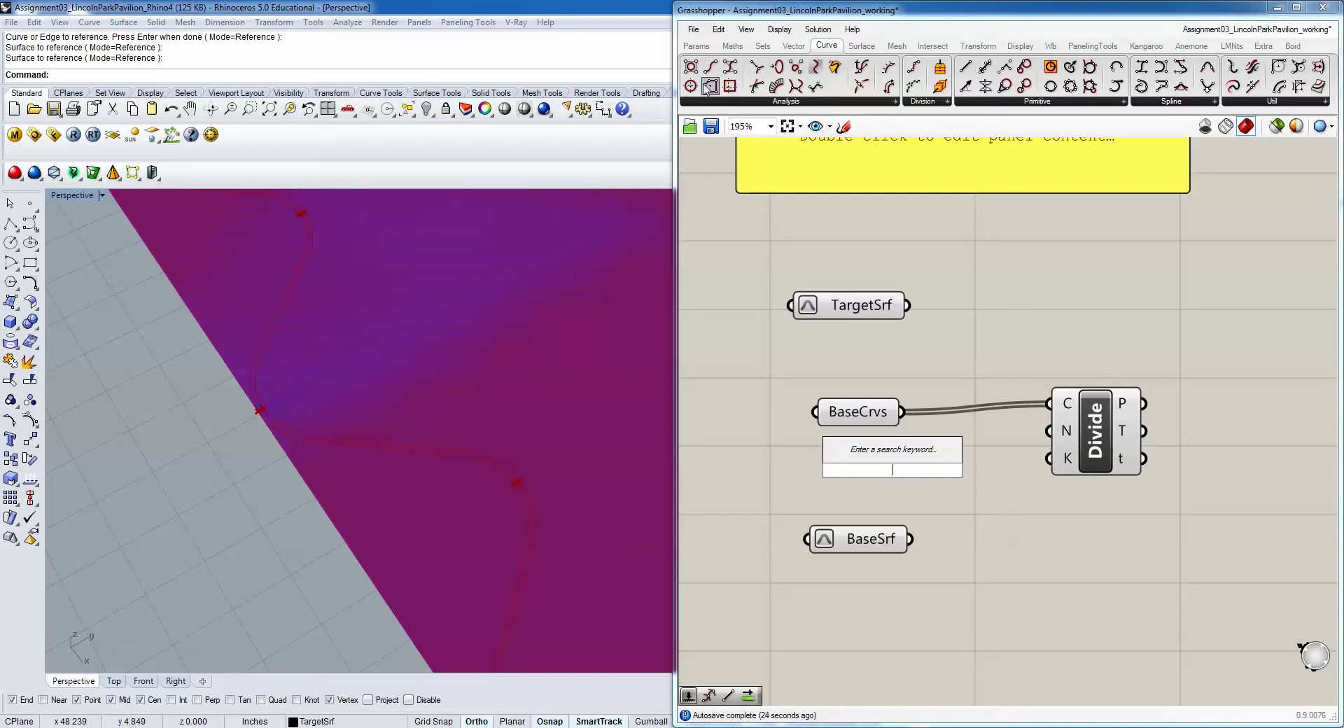
left_click(696, 45)
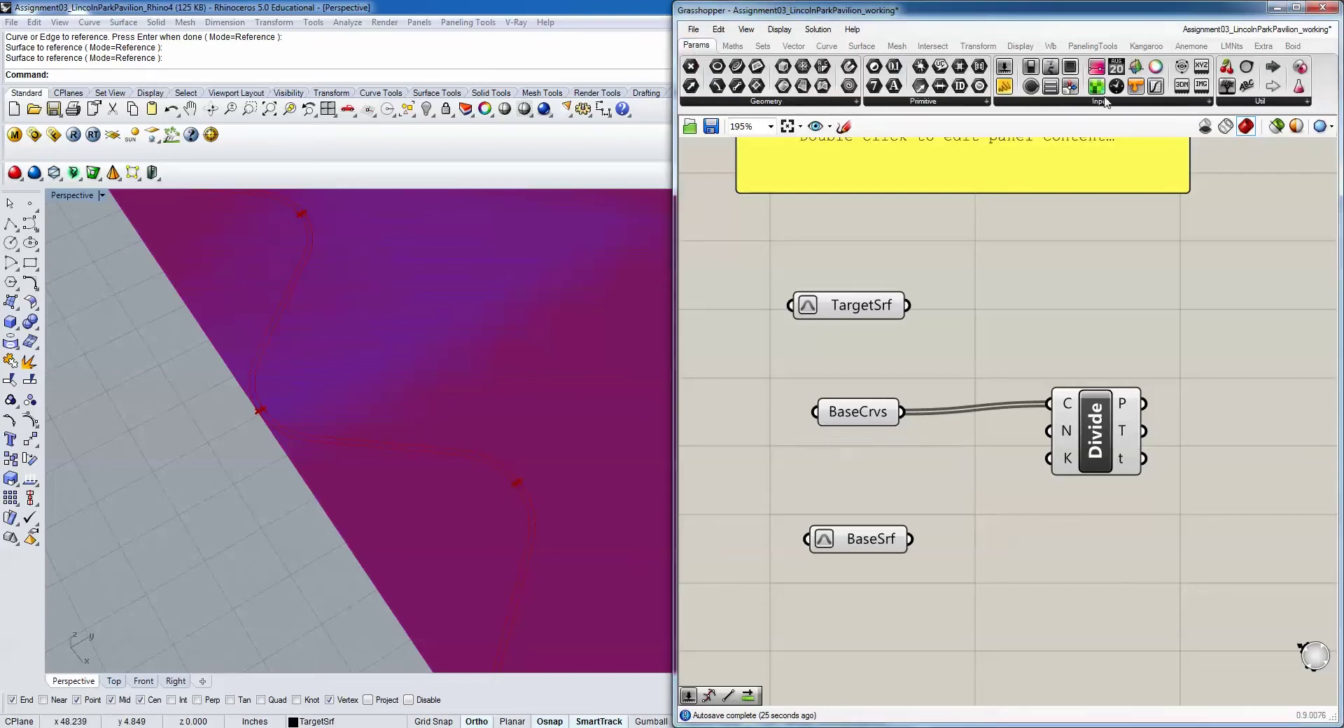
left_click(1110, 101)
left_click(921, 504)
double_click(889, 490)
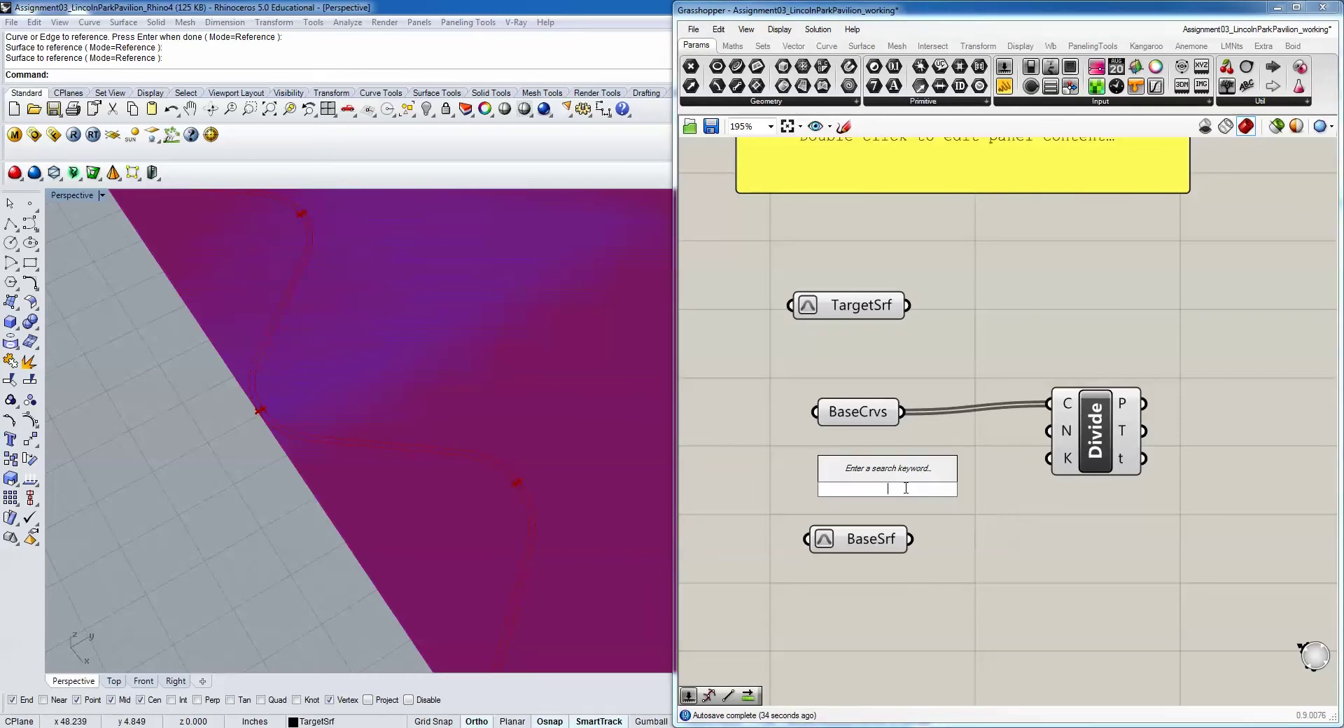
Step: Create a number slider with the range 1<400<500 and connect it to the Divide component's count input
double_click(973, 476)
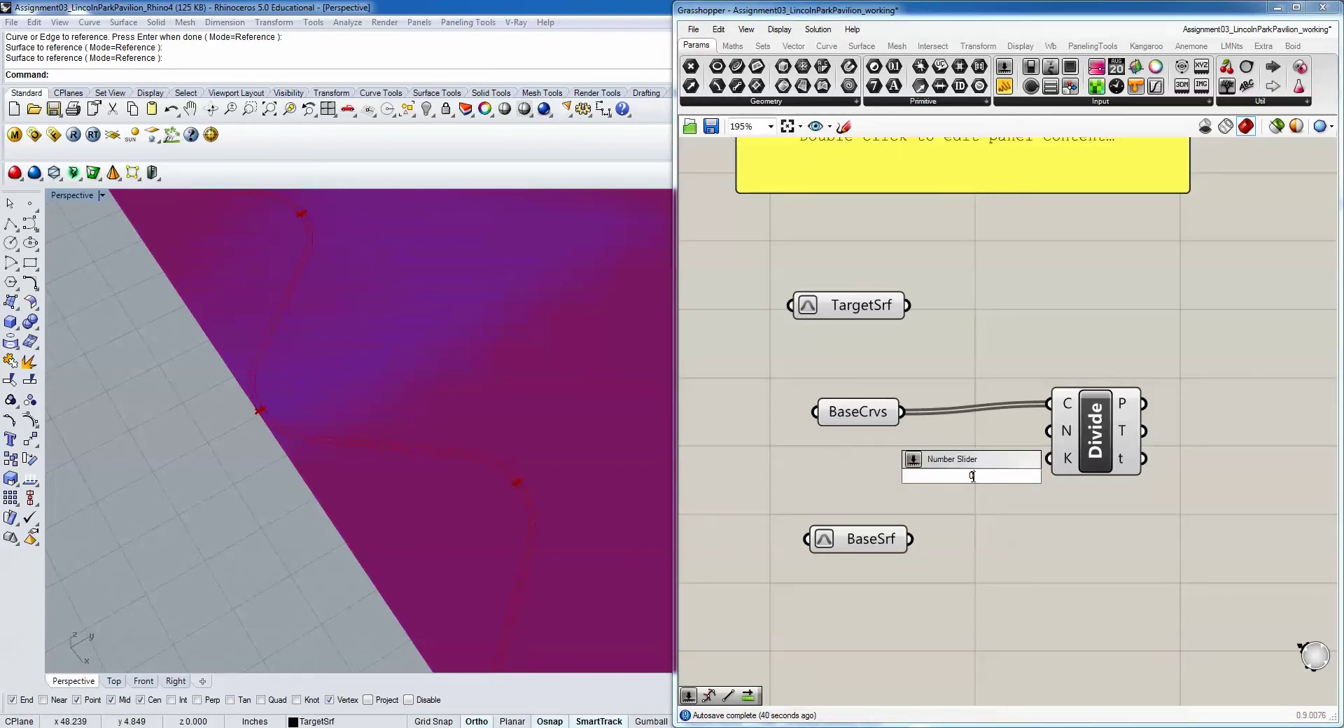
type("1<400<500")
key("Return")
left_click_drag(991, 473, 865, 475)
left_click_drag(949, 467, 1119, 439)
Step: Set the Count slider to 500 and check the density of the division points along the base curves
scroll(328, 499, "up", 6)
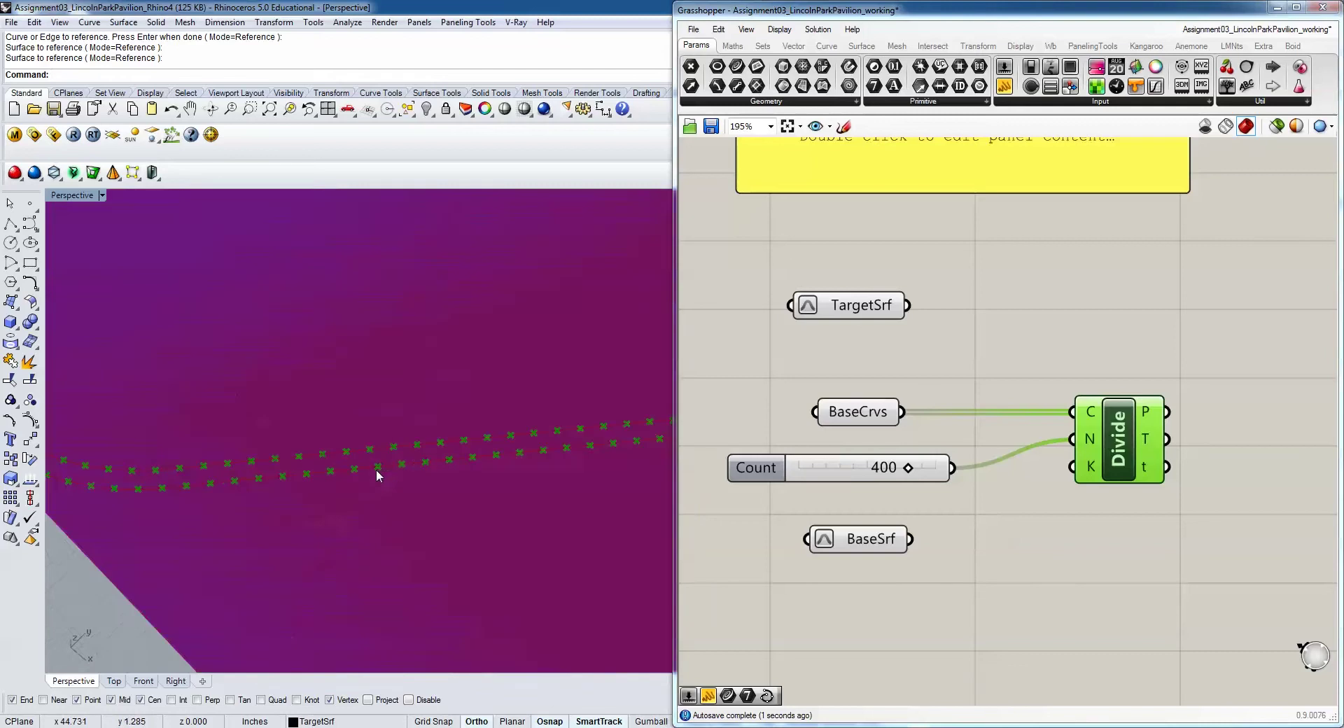
left_click_drag(909, 469, 946, 461)
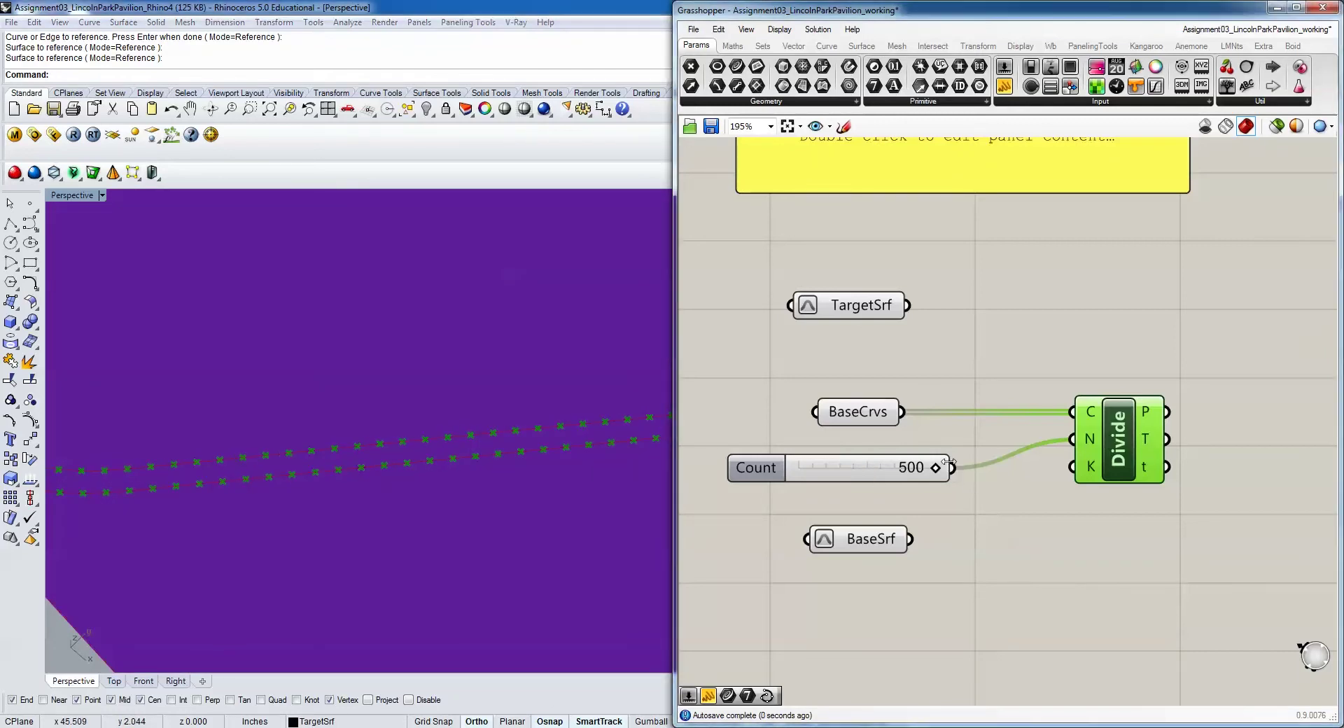
right_click_drag(916, 470, 873, 433)
scroll(434, 462, "down", 10)
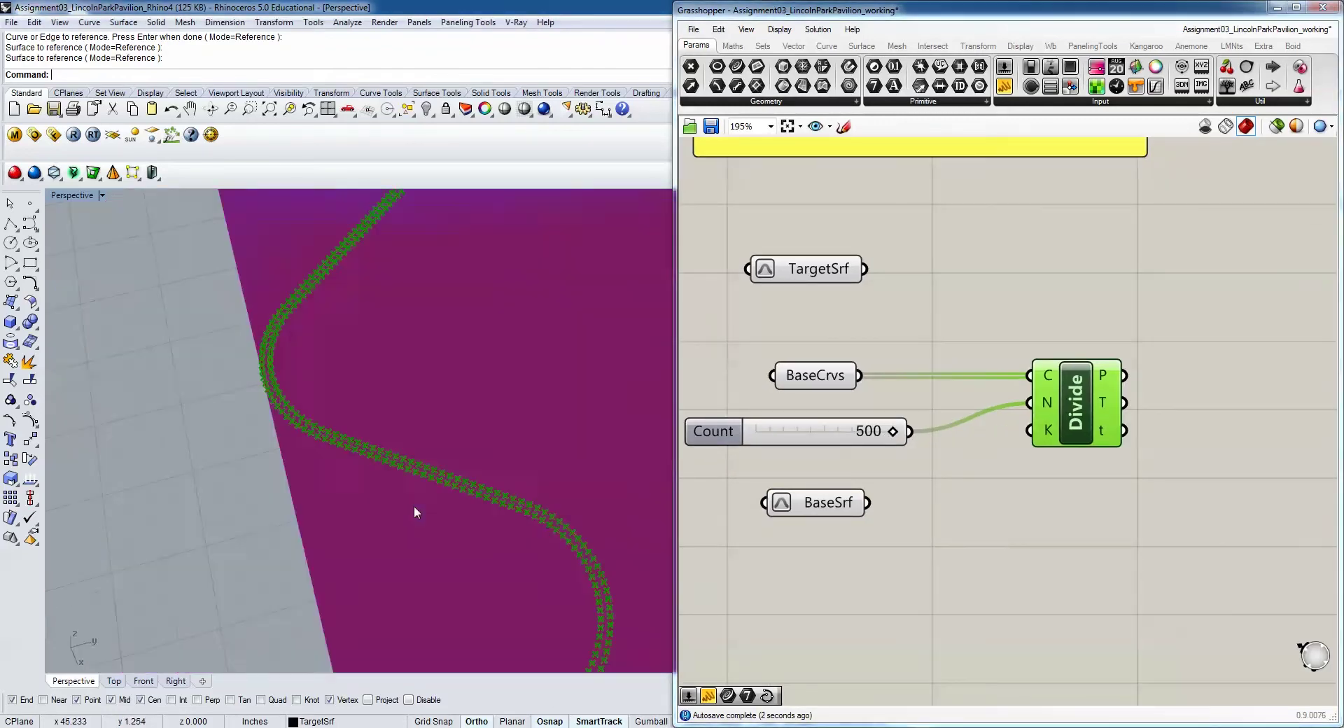
scroll(448, 449, "up", 5)
scroll(463, 454, "down", 5)
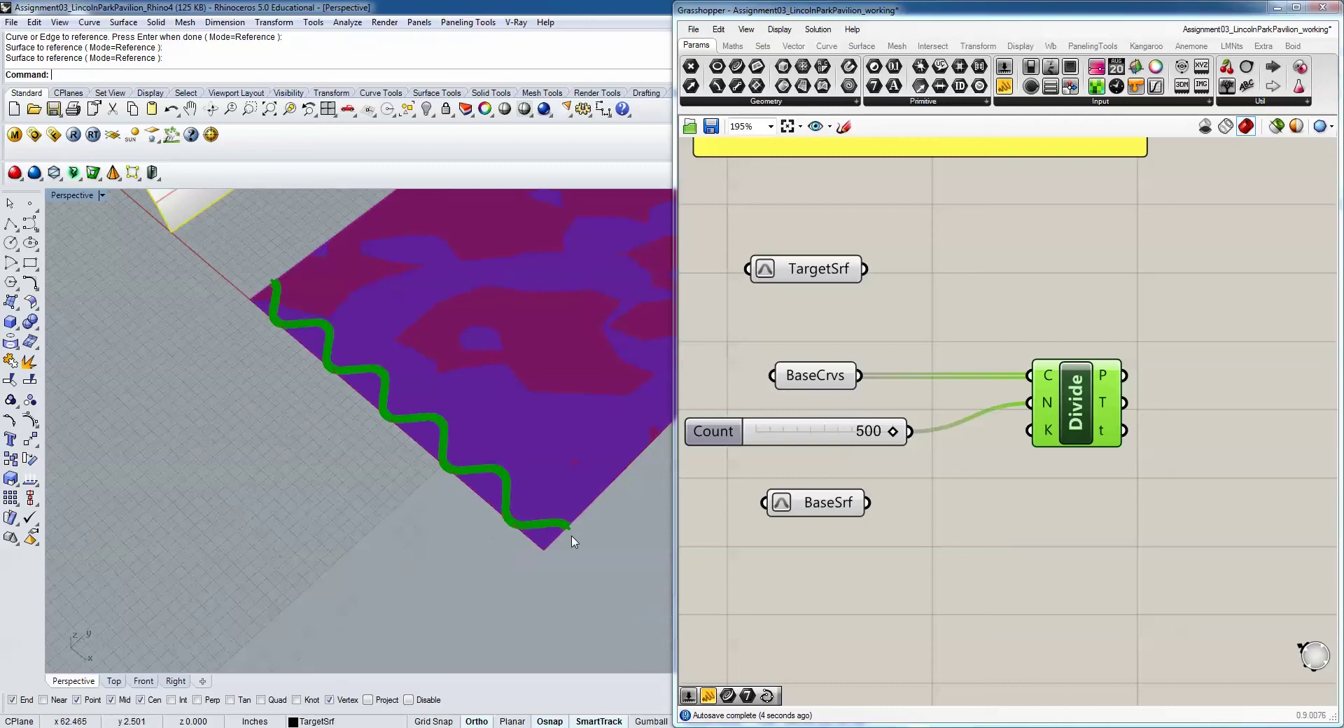
scroll(531, 519, "up", 2)
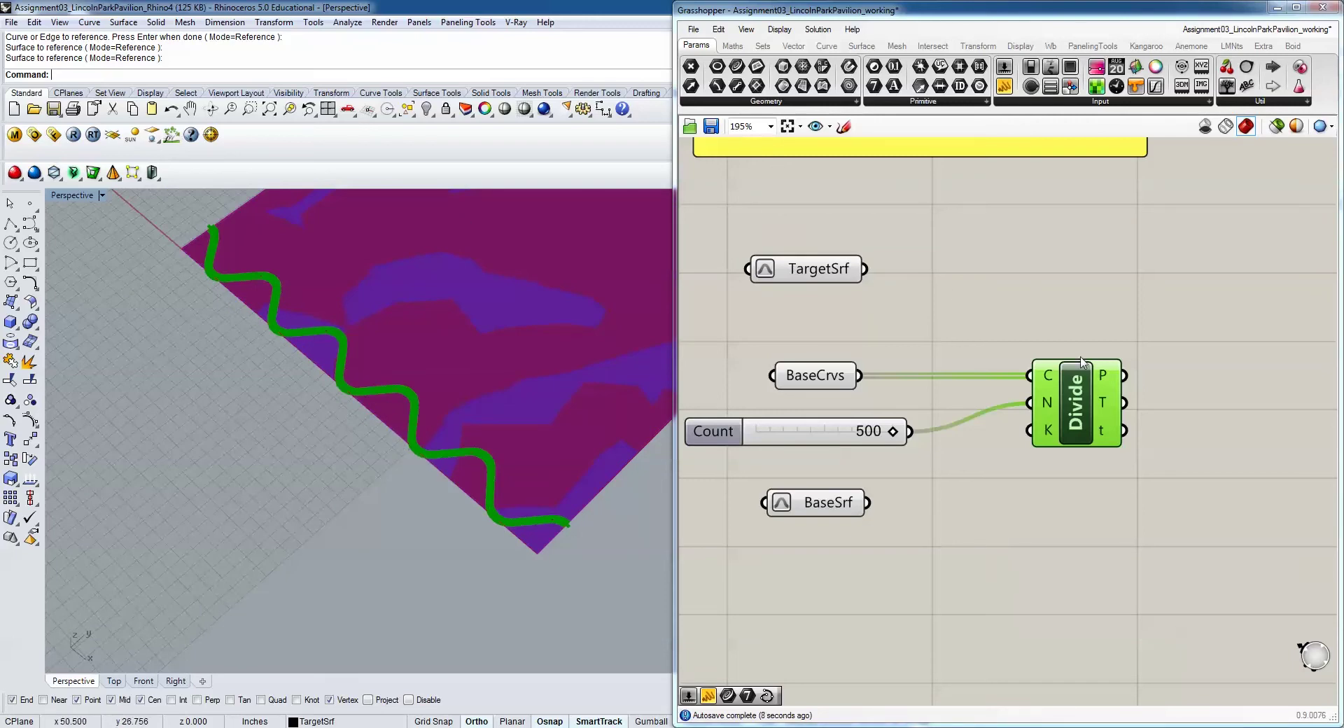
Step: Inspect the data held in the Divide component's Points output and the matching points along the wavy curves
mouse_move(1118, 380)
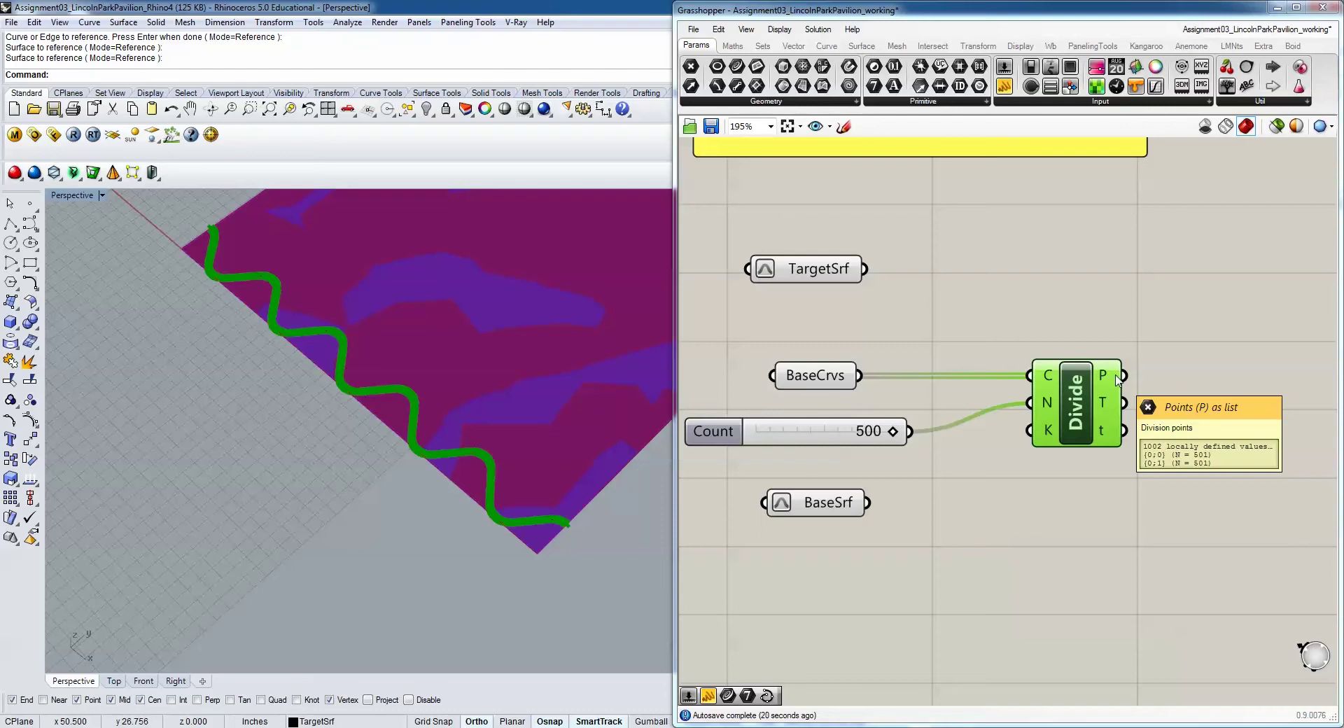
left_click(1120, 343)
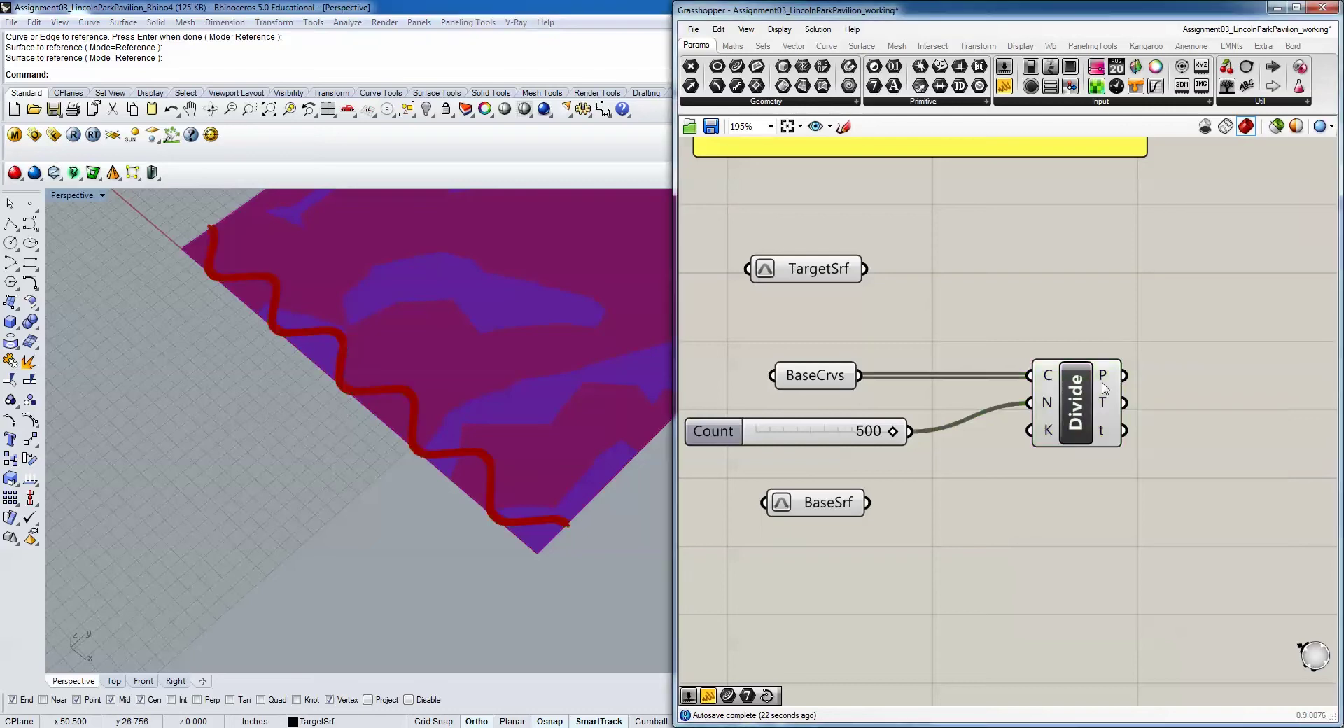
left_click_drag(1092, 391, 1109, 398)
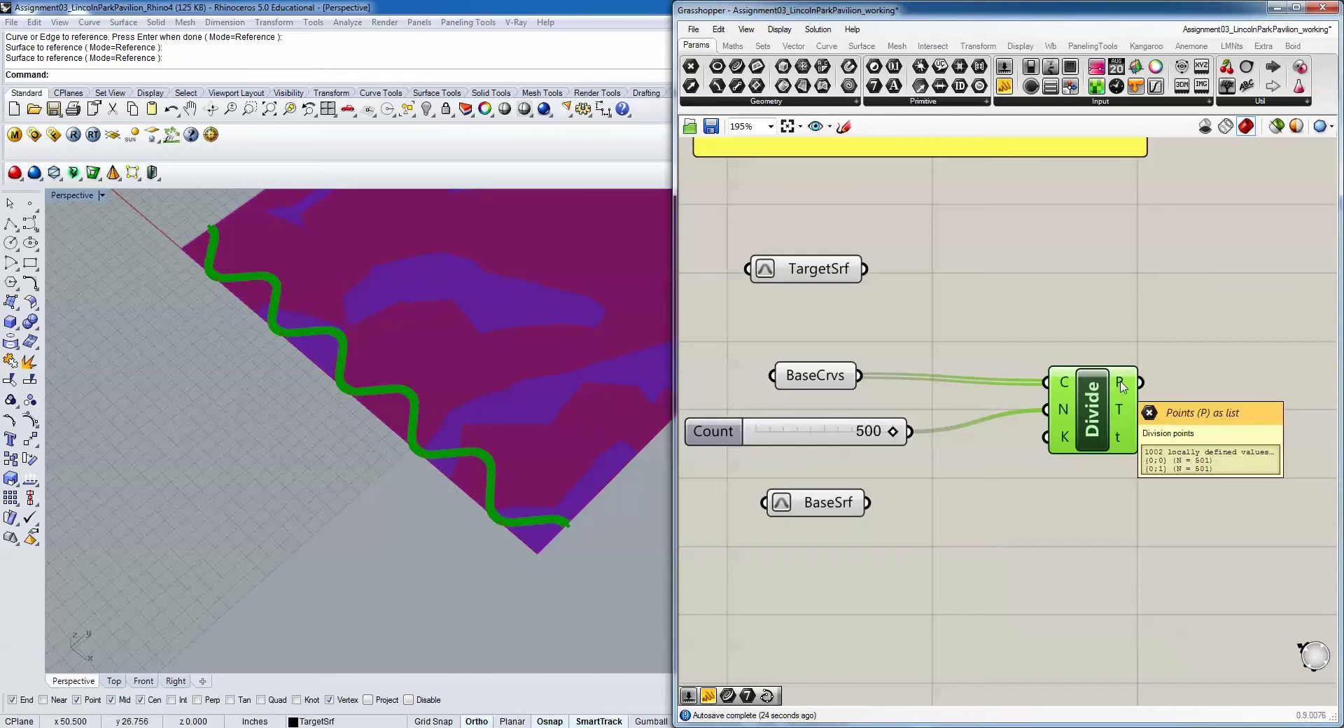
right_click_drag(1142, 375, 1127, 360)
scroll(1119, 370, "up", 3)
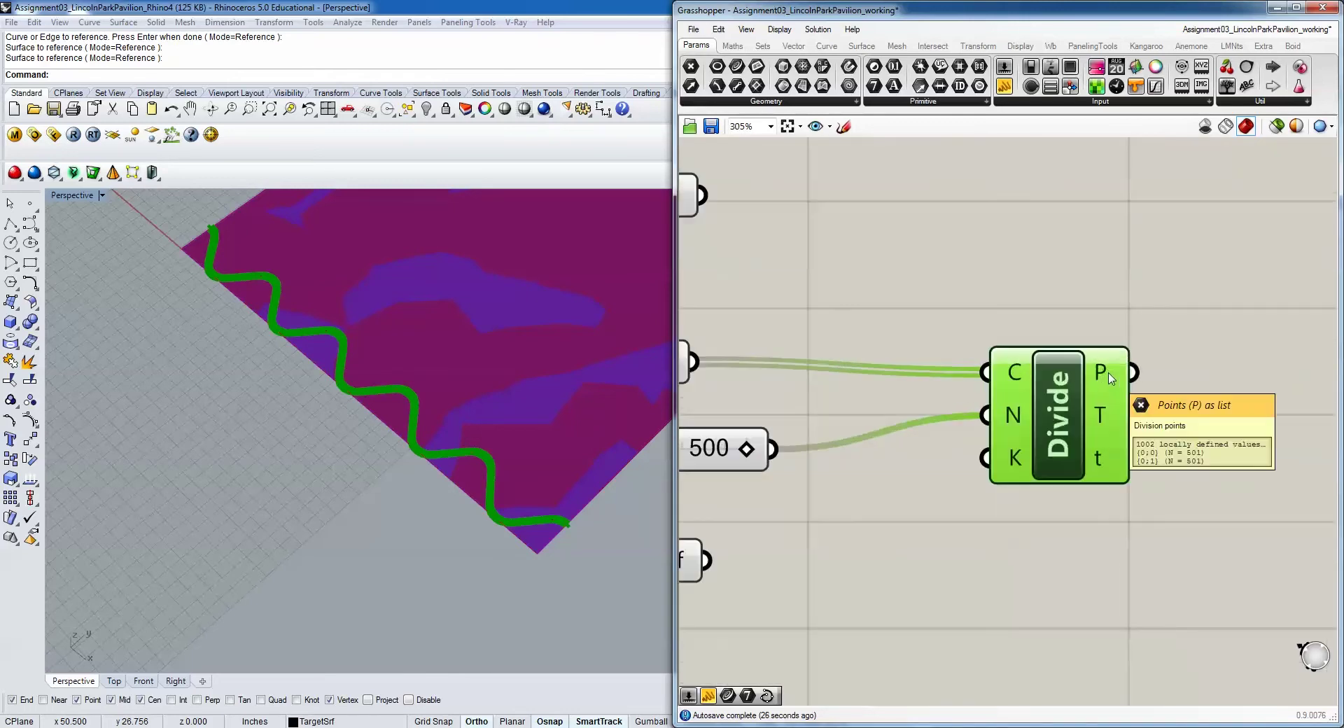
right_click_drag(516, 526, 519, 506)
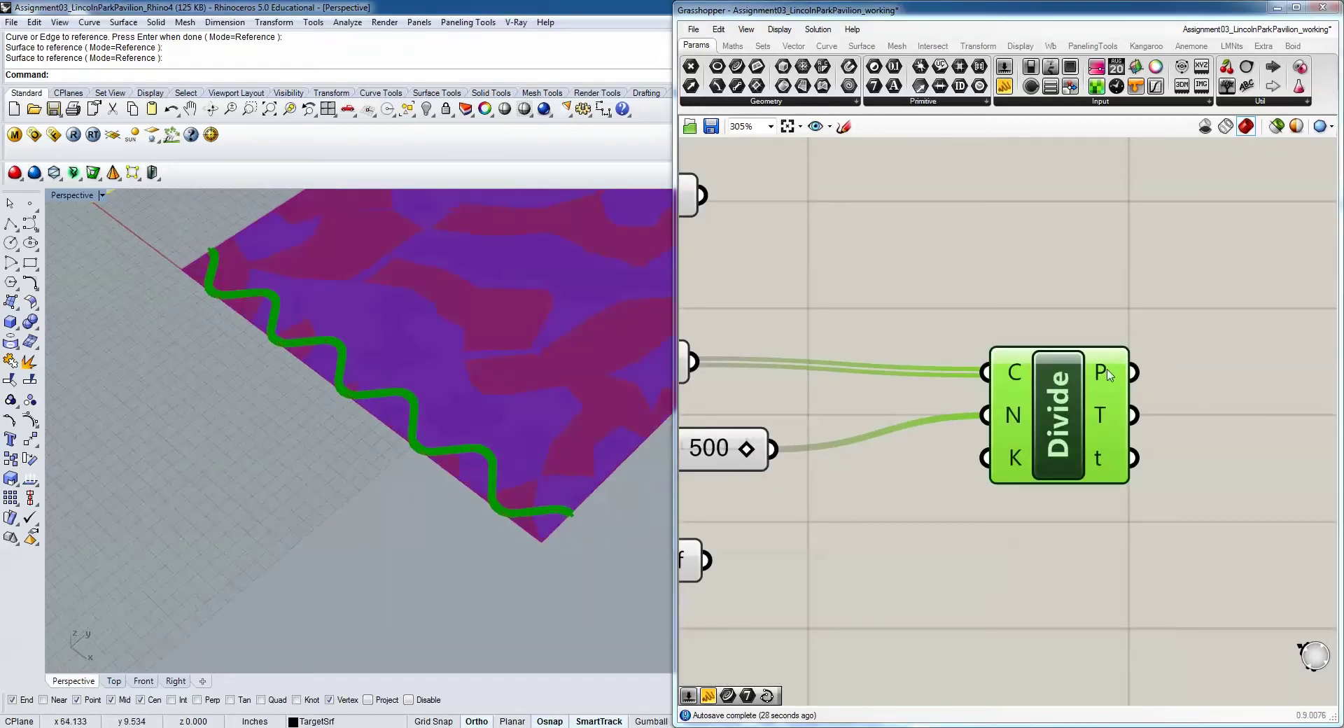
Step: Connect Divide's Points output to a new panel, widen it so each coordinate fits on one line, and place it beside Divide
left_click_drag(1005, 85, 1238, 313)
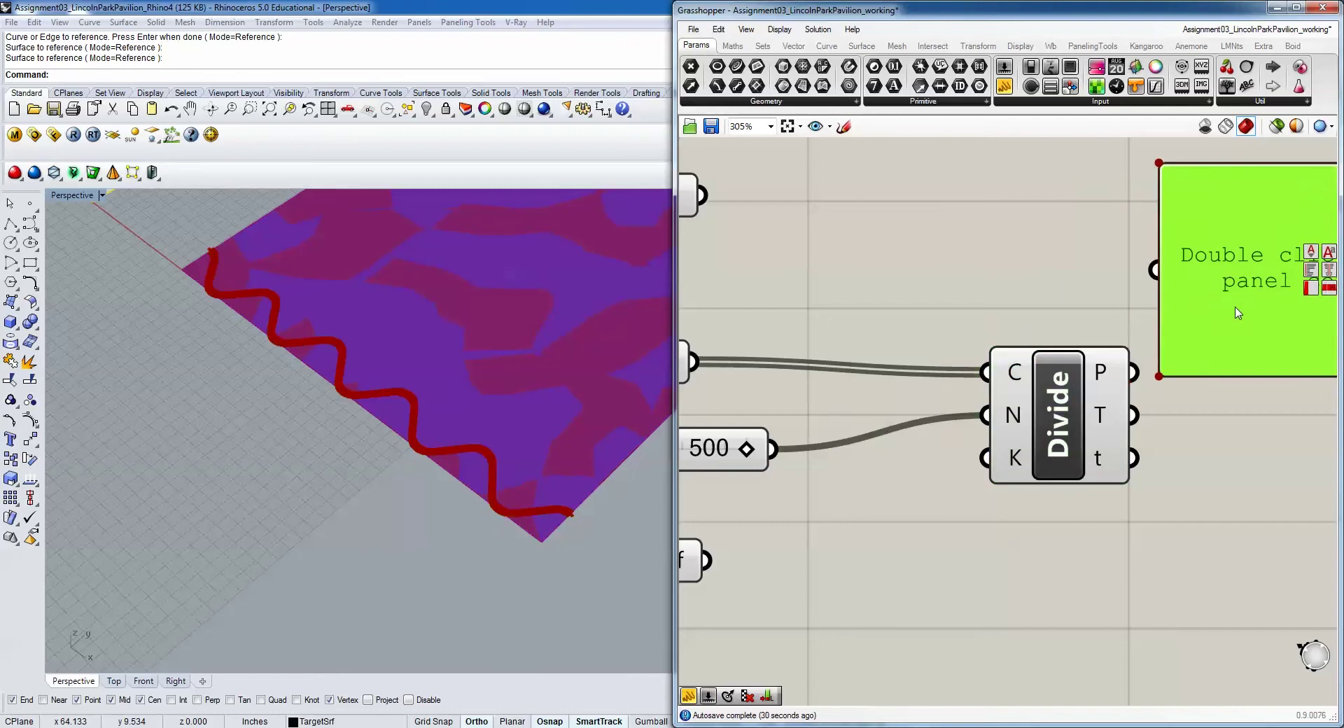
left_click_drag(1132, 372, 1156, 269)
scroll(1199, 369, "down", 4)
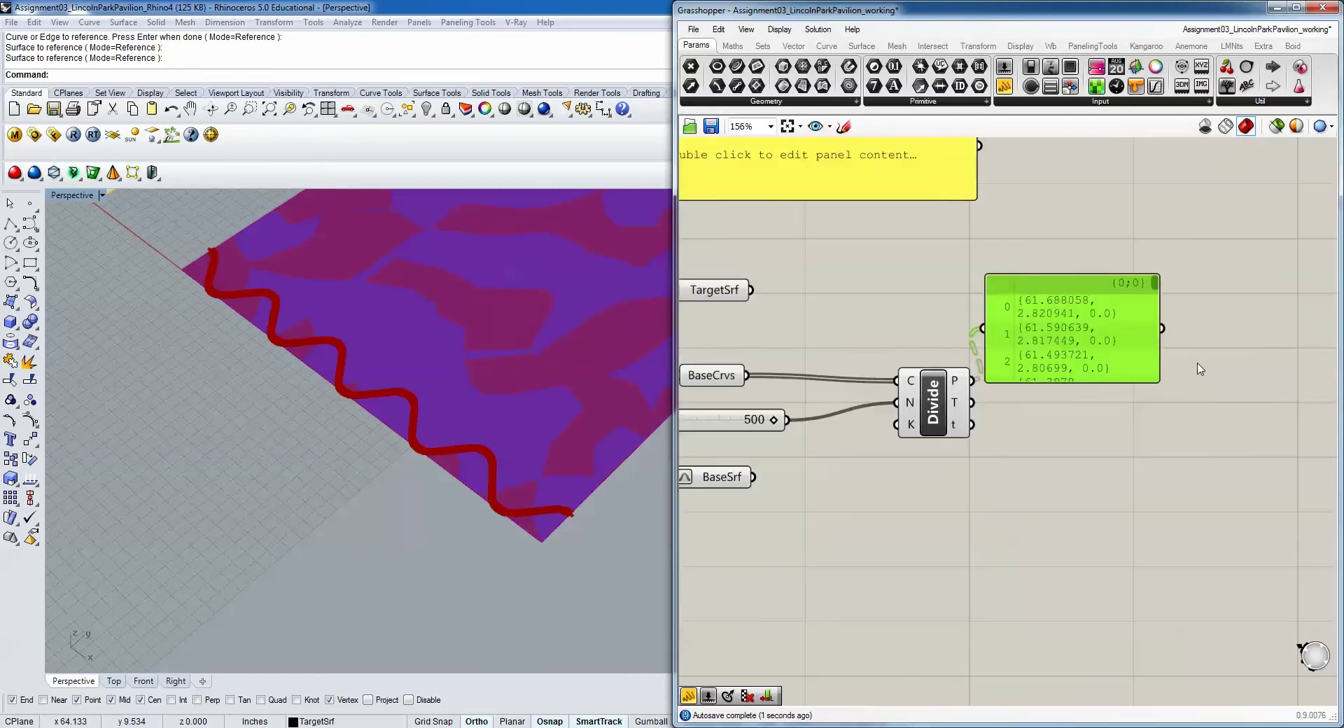
left_click_drag(1159, 381, 1292, 369)
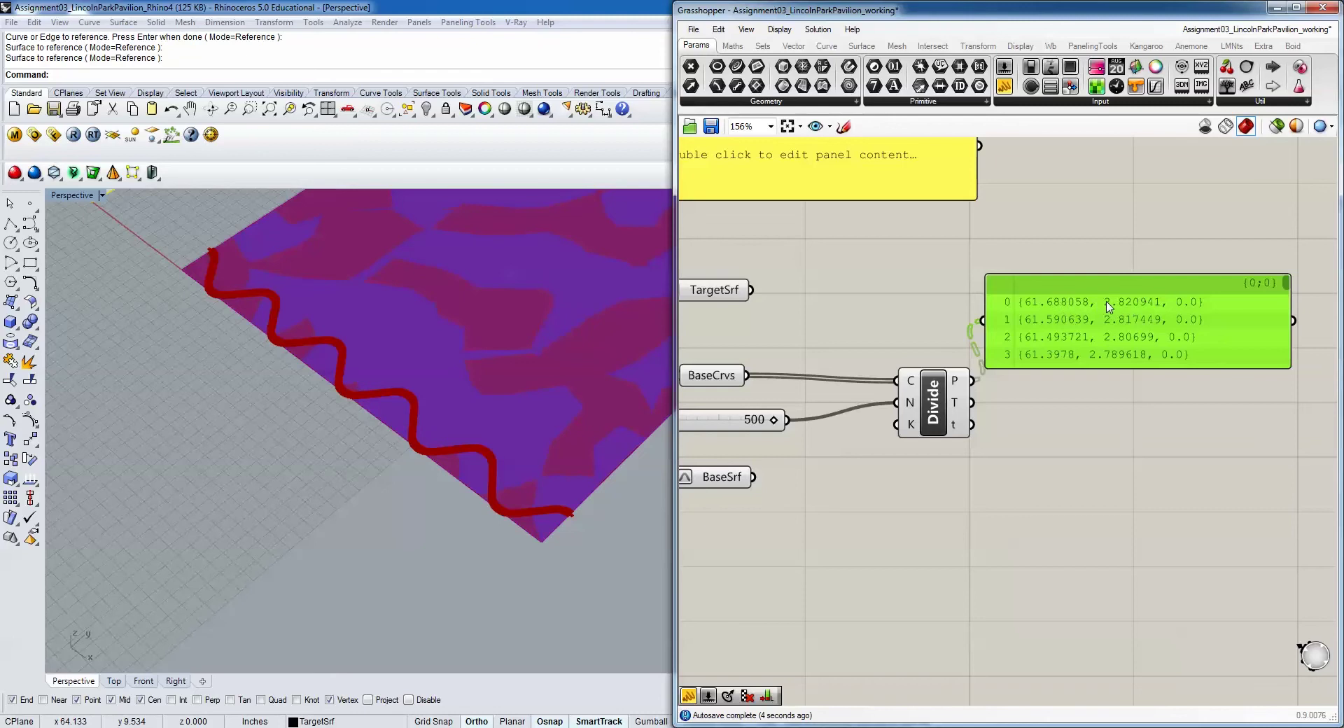
left_click_drag(1094, 307, 1135, 308)
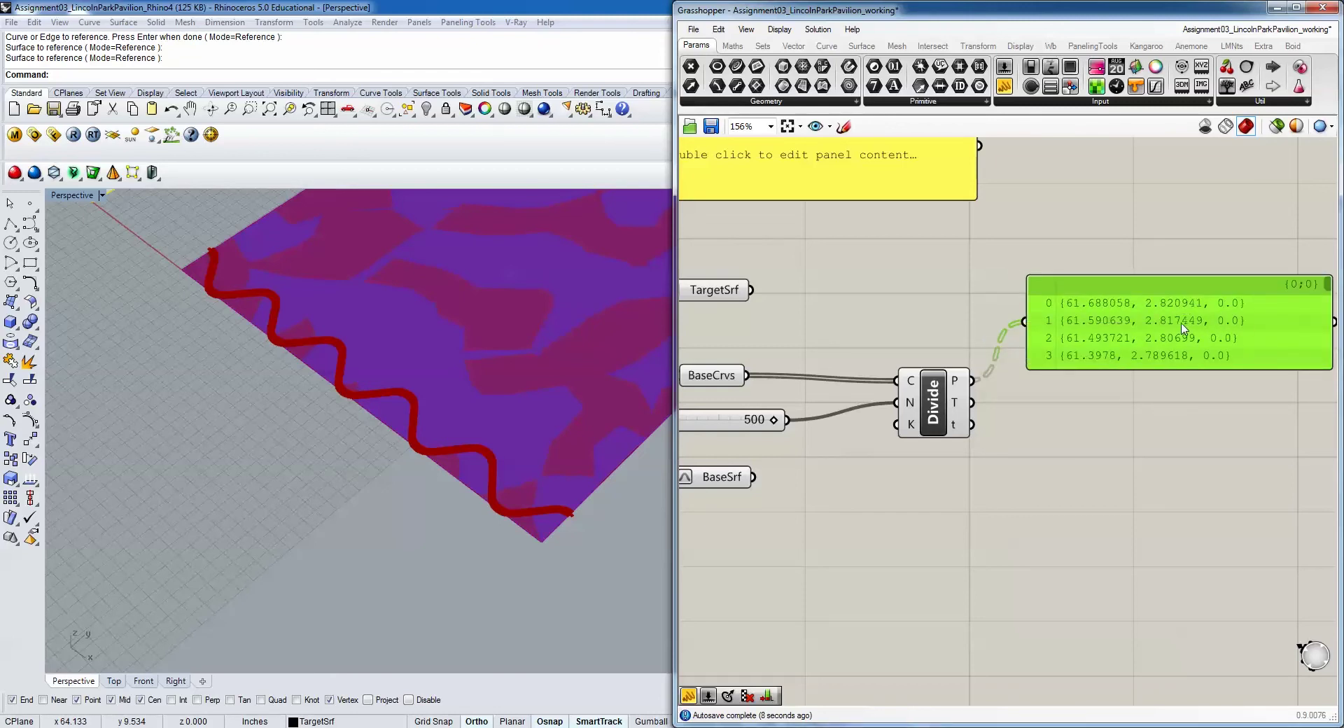
left_click_drag(1181, 332, 1200, 383)
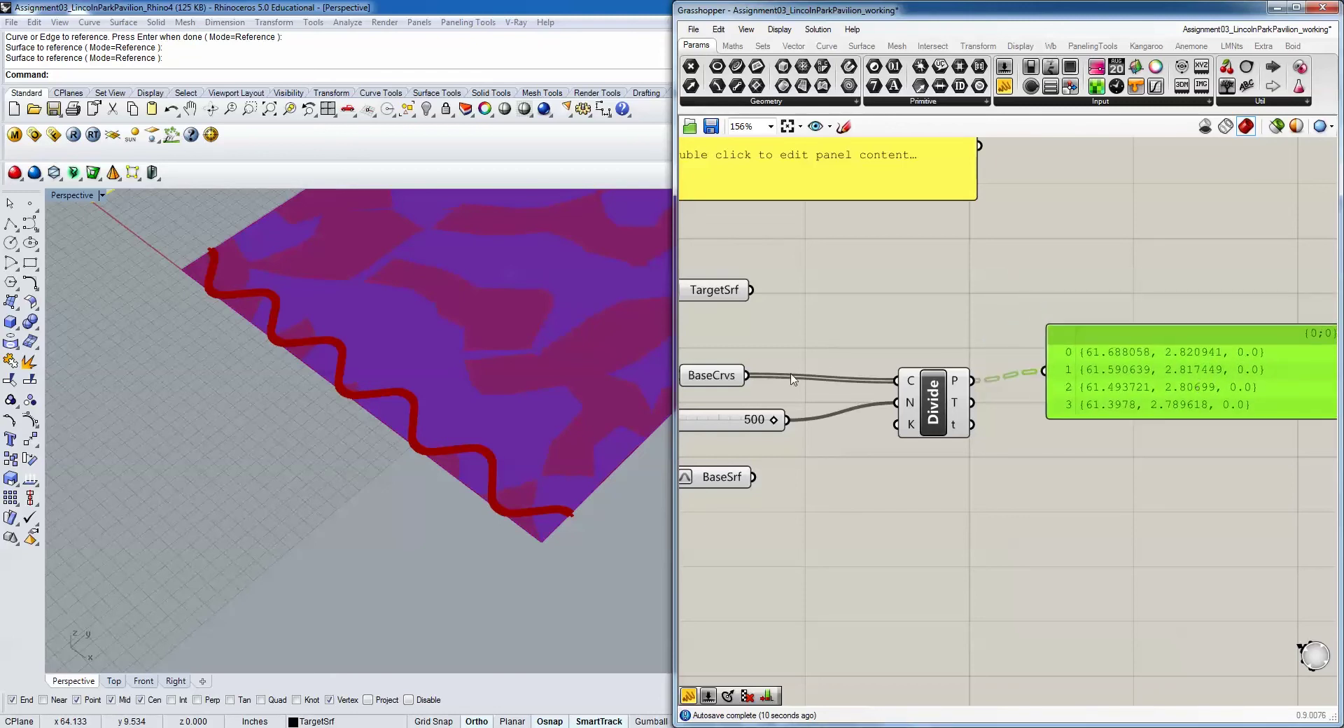
left_click_drag(1101, 370, 1100, 346)
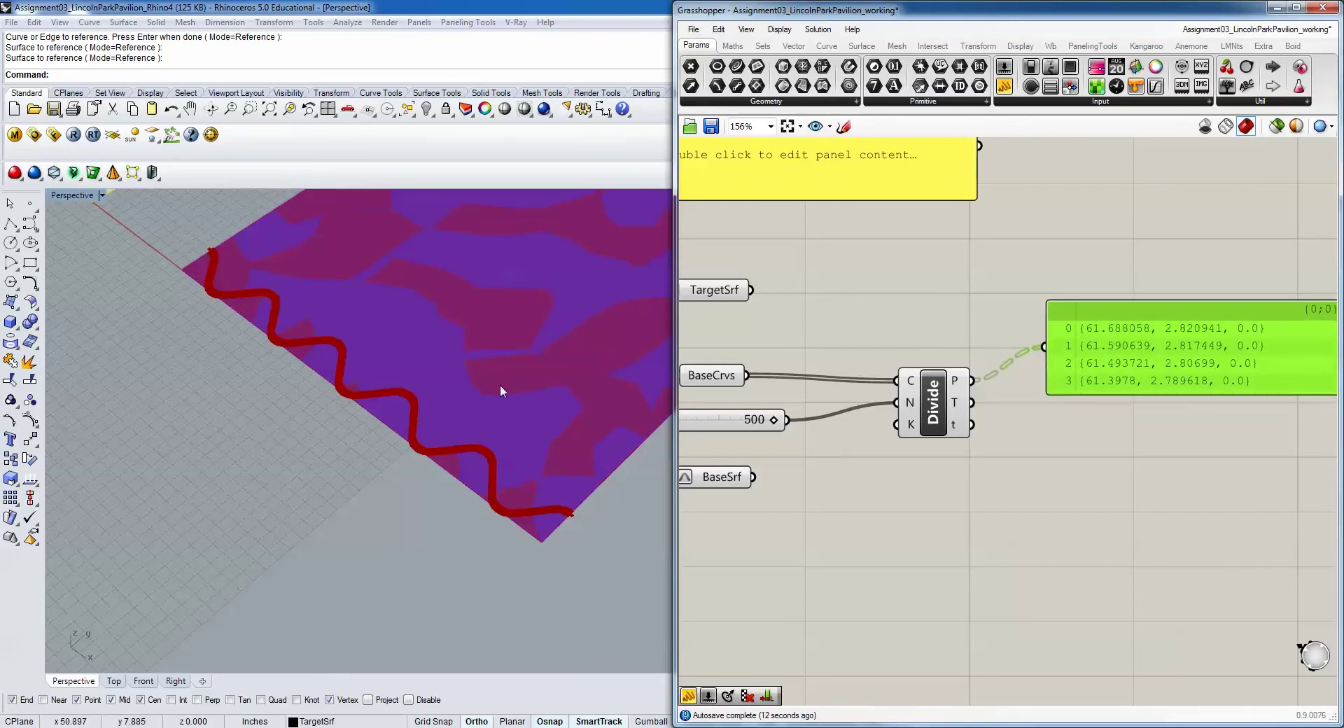
Step: Highlight the flat base surface in Rhino to view its extents with the division points, and delete the points panel
mouse_move(500, 384)
right_mouse_down()
mouse_move(493, 415)
mouse_move(519, 384)
right_mouse_up()
scroll(516, 382, "down", 5)
scroll(429, 371, "up", 10)
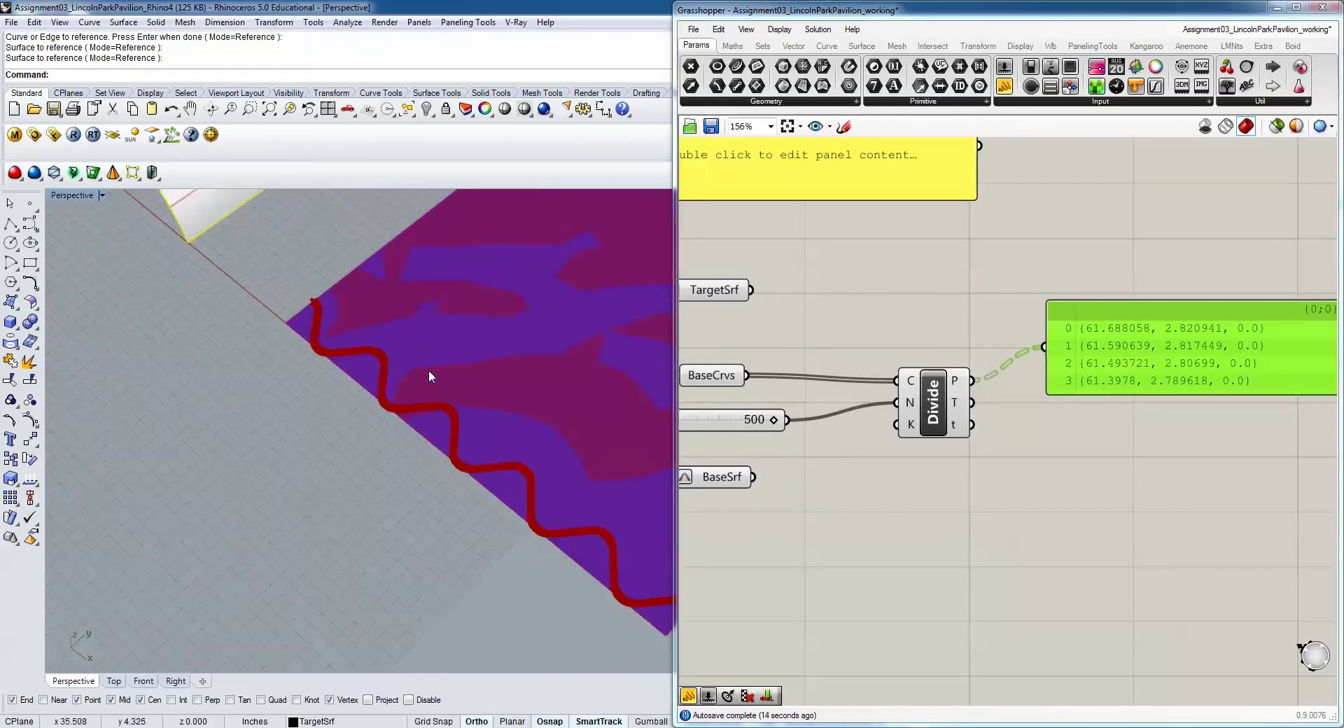
left_click(434, 370)
scroll(431, 414, "down", 5)
right_click_drag(431, 420, 443, 393)
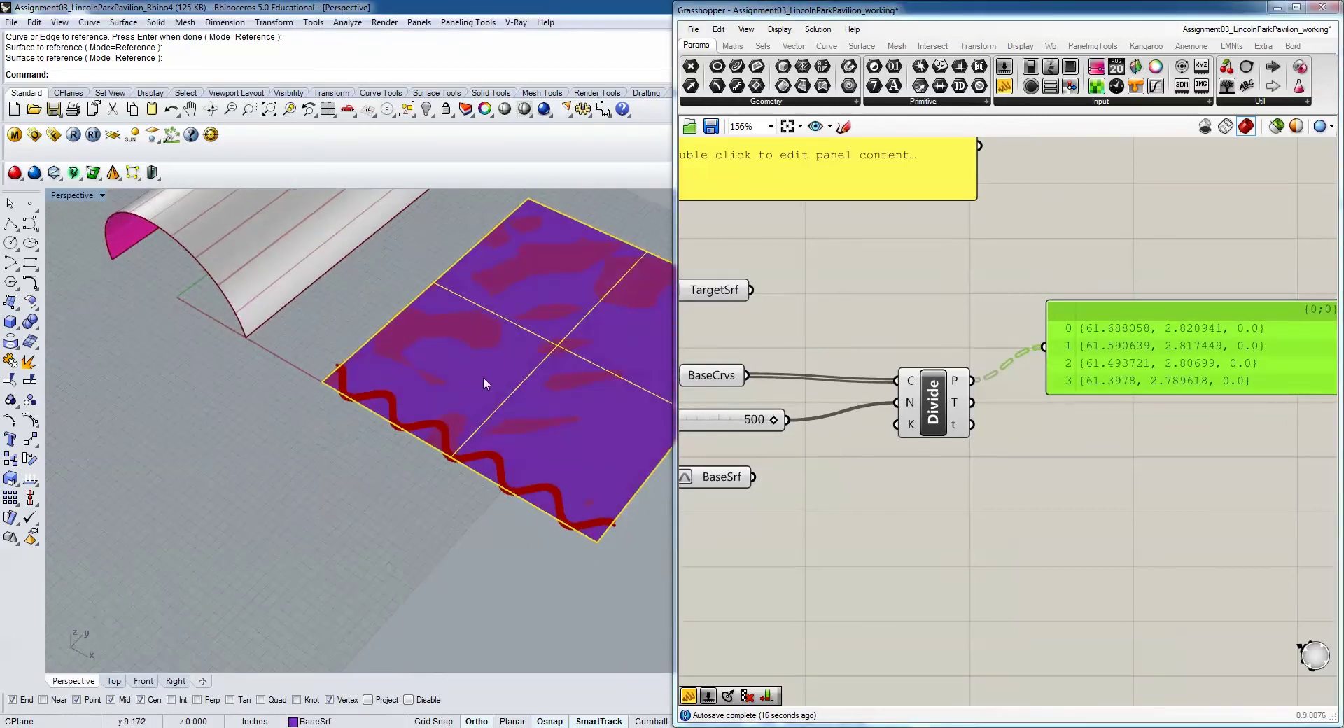
key("Delete")
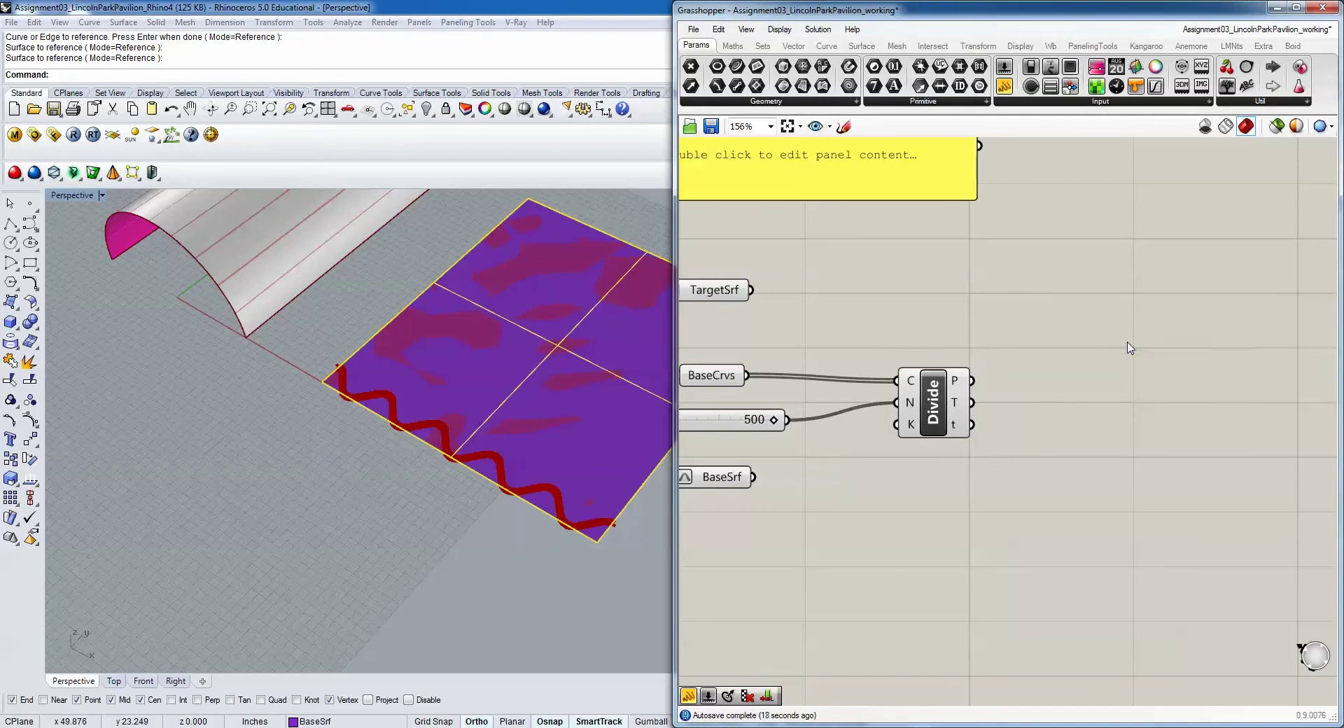
Step: Add a Surface Closest Point component beside Divide and connect Divide's Points output to its point input
right_click_drag(562, 392, 540, 415)
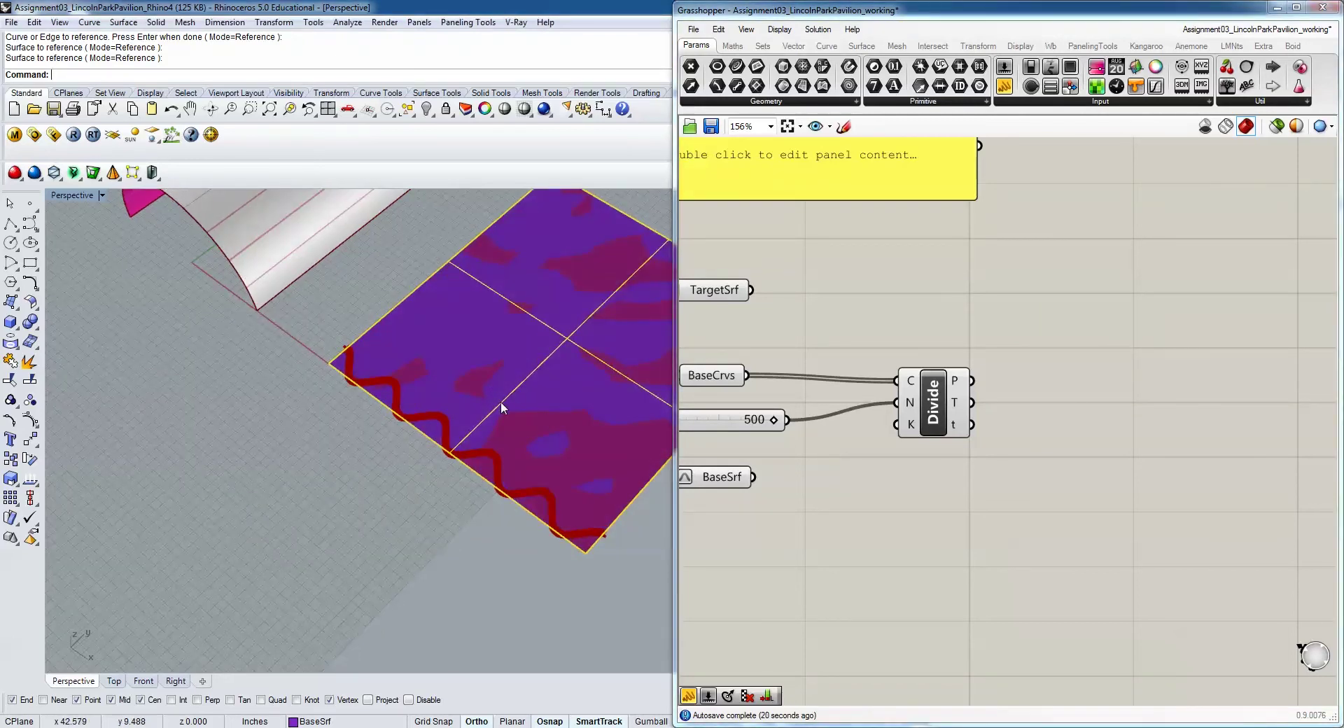
left_click(824, 49)
left_click(861, 46)
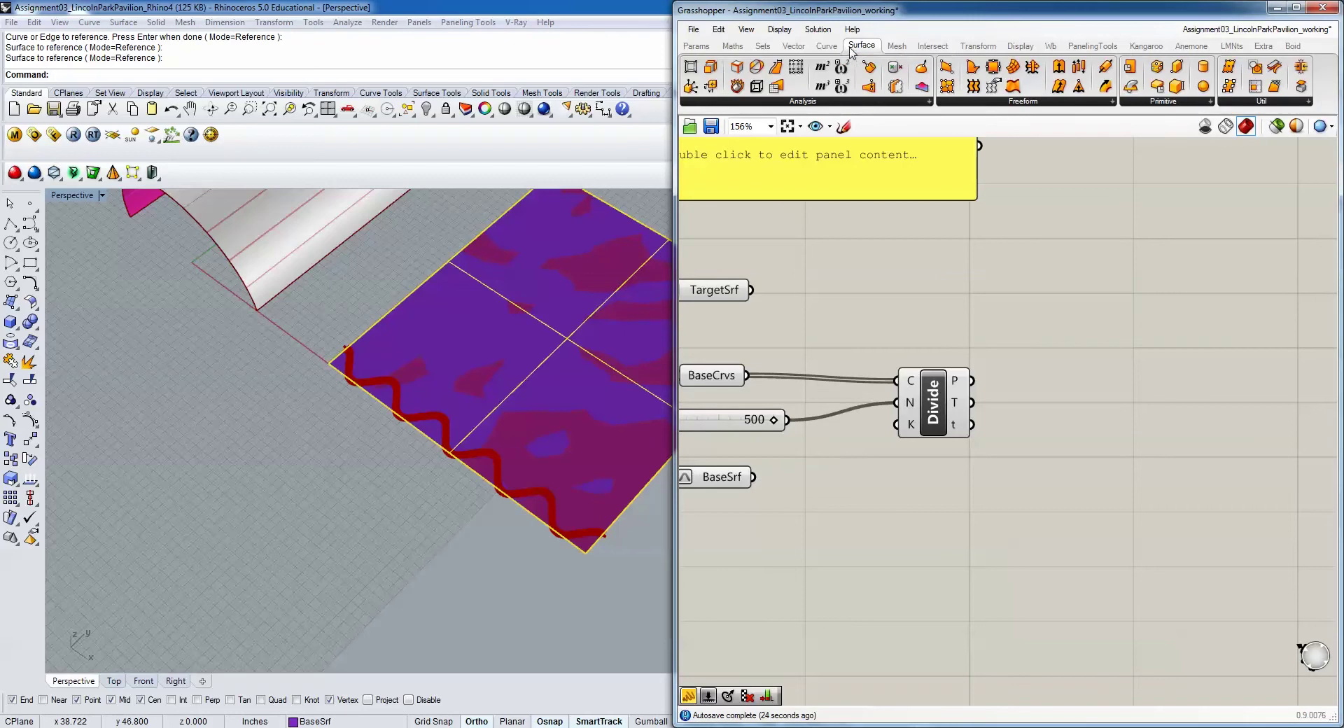
left_click(819, 105)
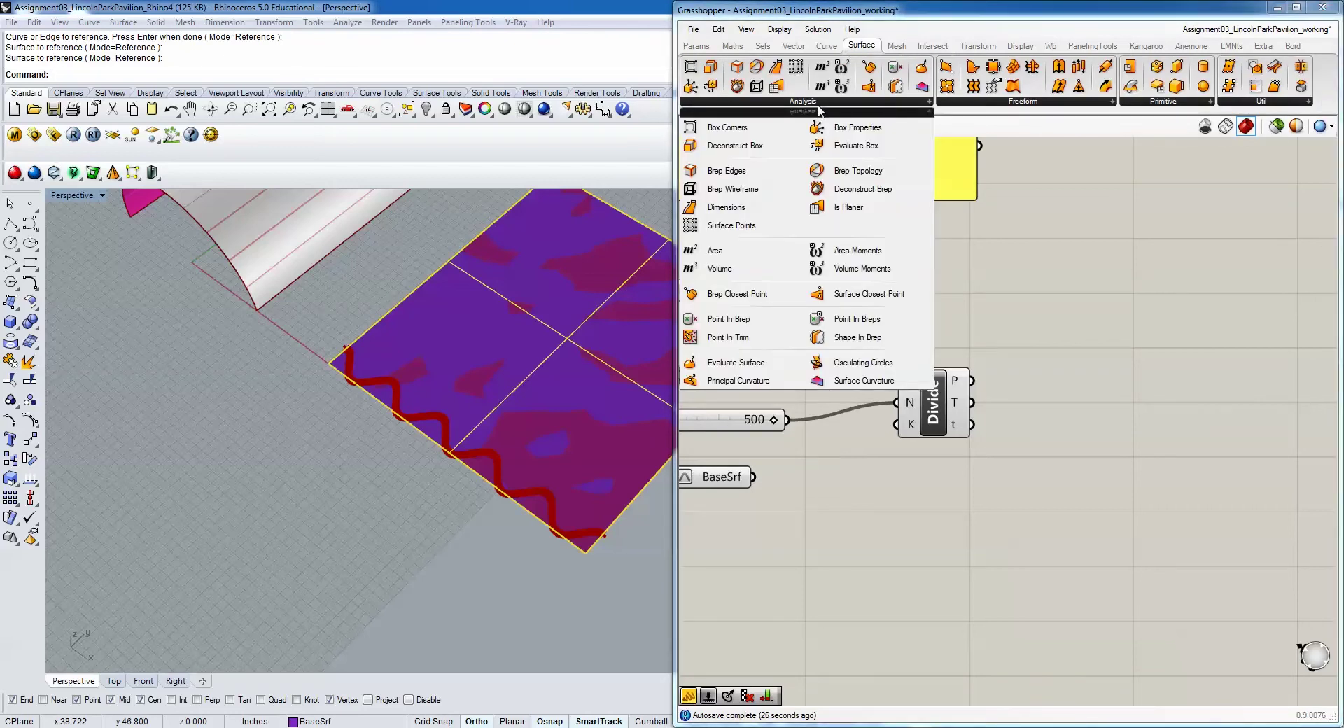
left_click(851, 297)
left_click(1082, 364)
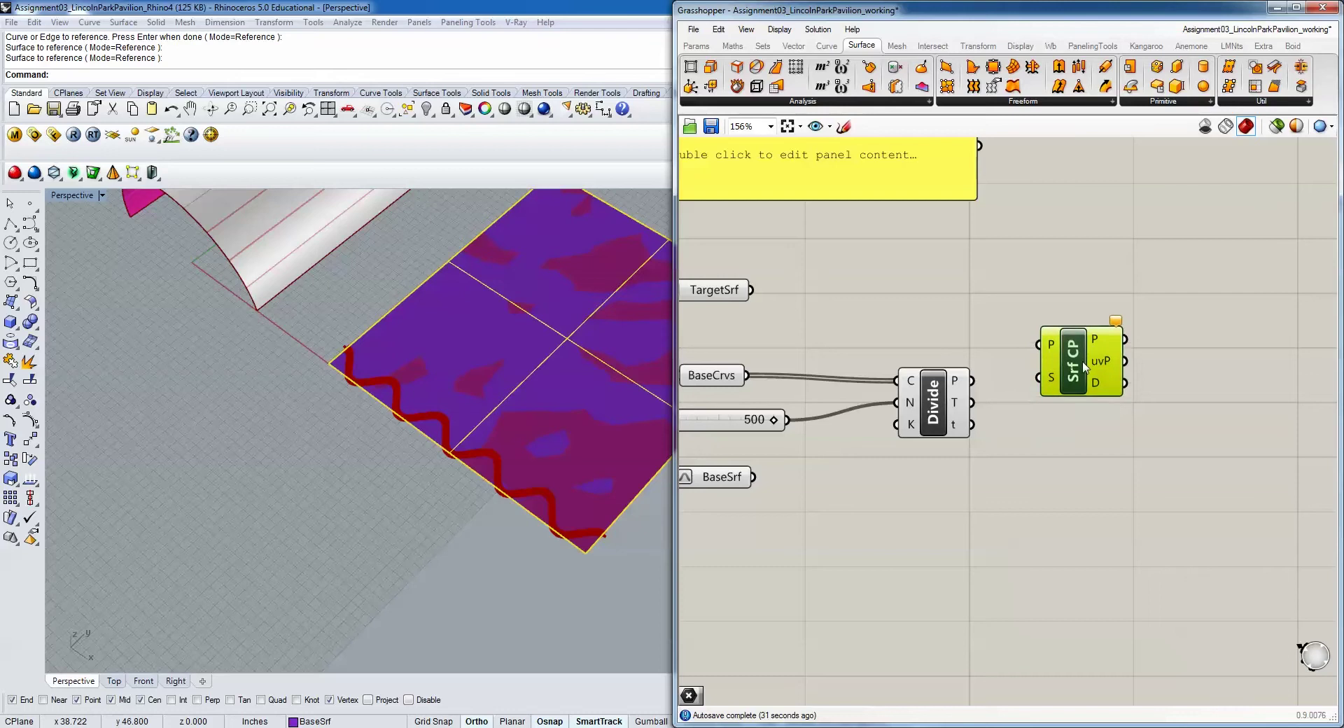
left_click_drag(1084, 366, 1073, 393)
left_click_drag(936, 401, 1079, 395)
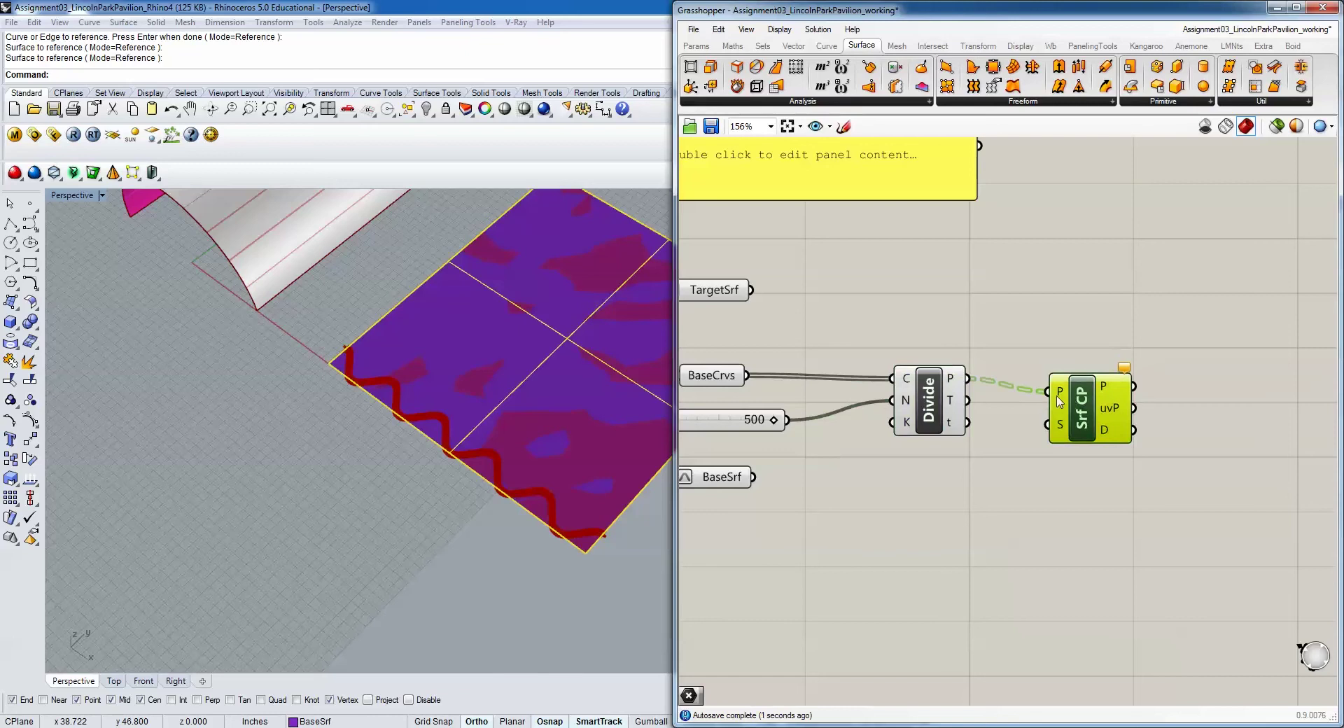
Step: Move the BaseSrf parameter below Divide and connect it to the surface input of Surface Closest Point
right_click_drag(374, 358, 373, 377)
scroll(373, 378, "up", 5)
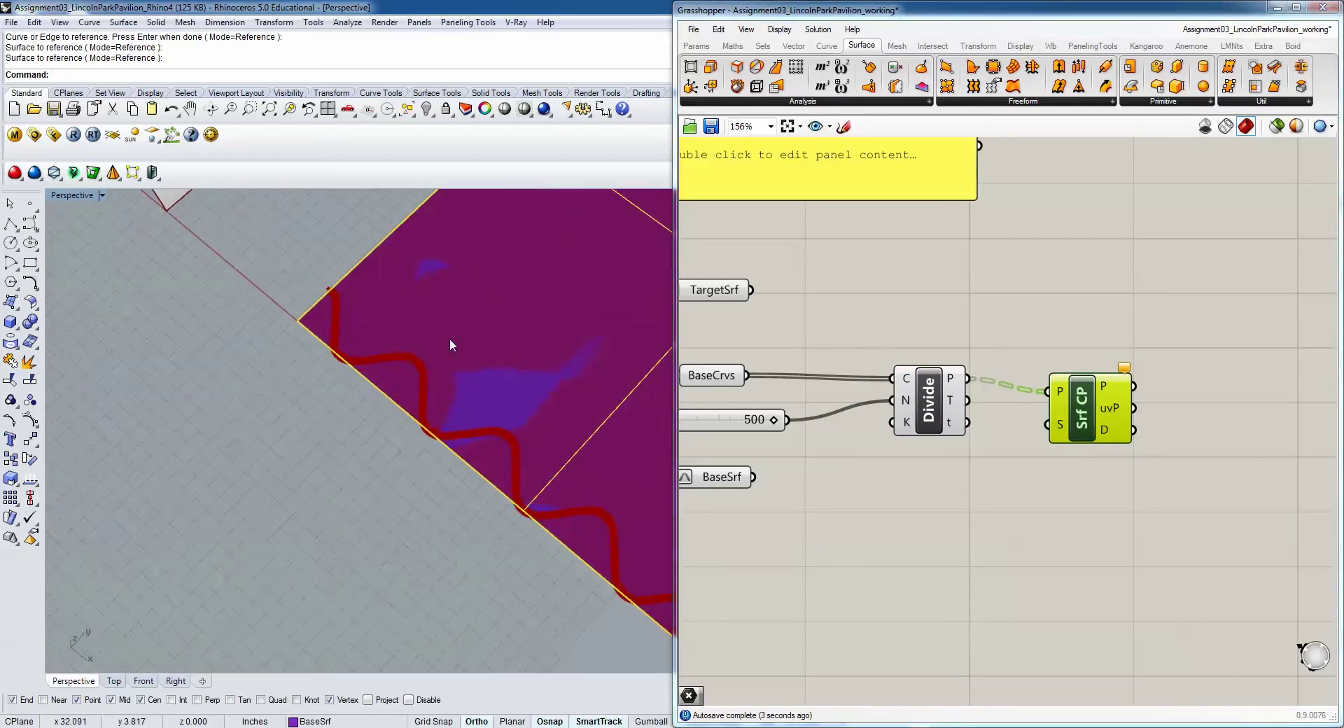
scroll(434, 301, "down", 5)
right_click_drag(434, 307, 441, 297)
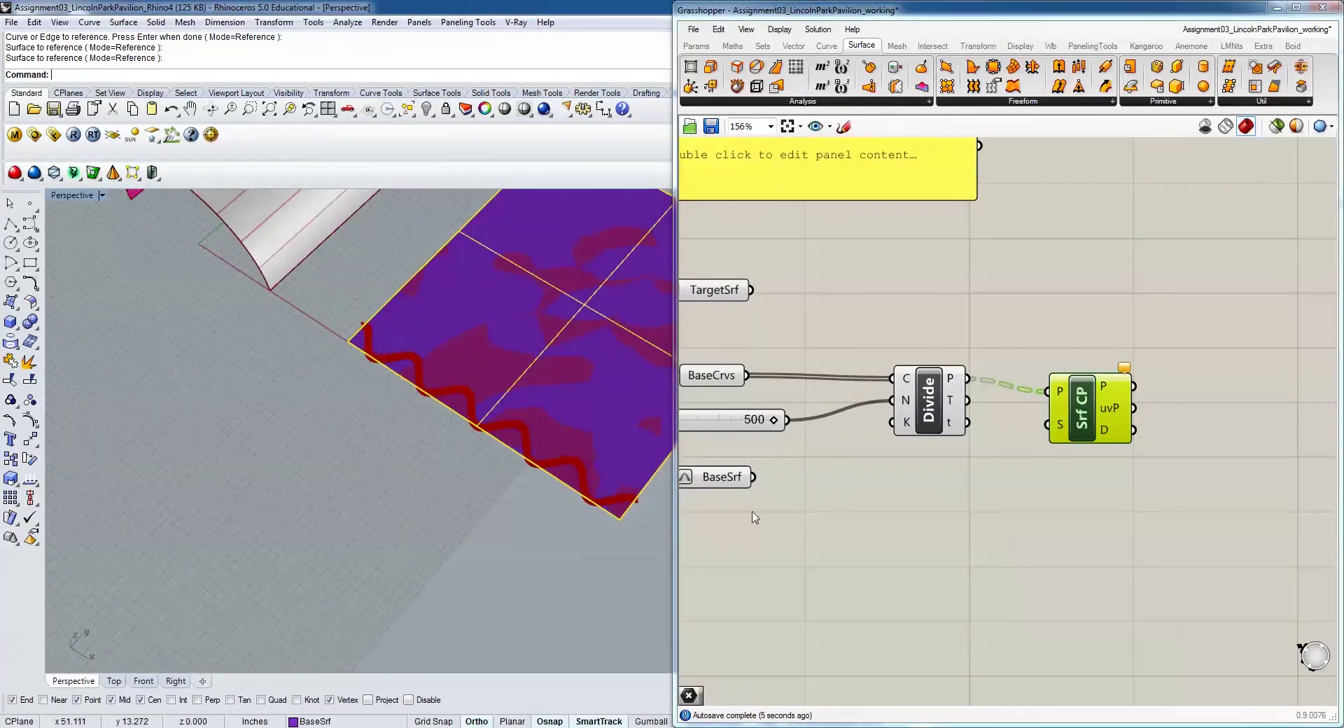
left_click_drag(721, 479, 1126, 441)
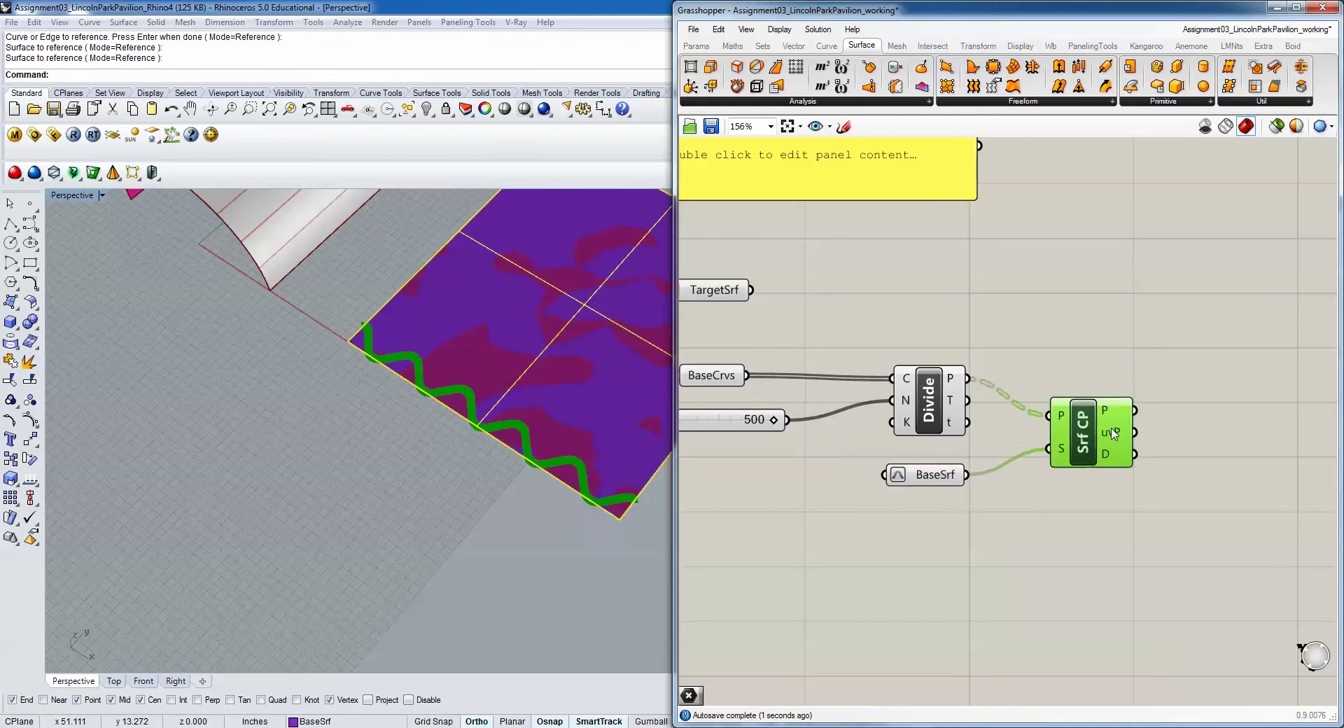
Step: Add a panel beside Srf CP, connect its closest point output to it, and widen it so each coordinate fits on one line
right_click_drag(1114, 434, 995, 373)
mouse_move(999, 356)
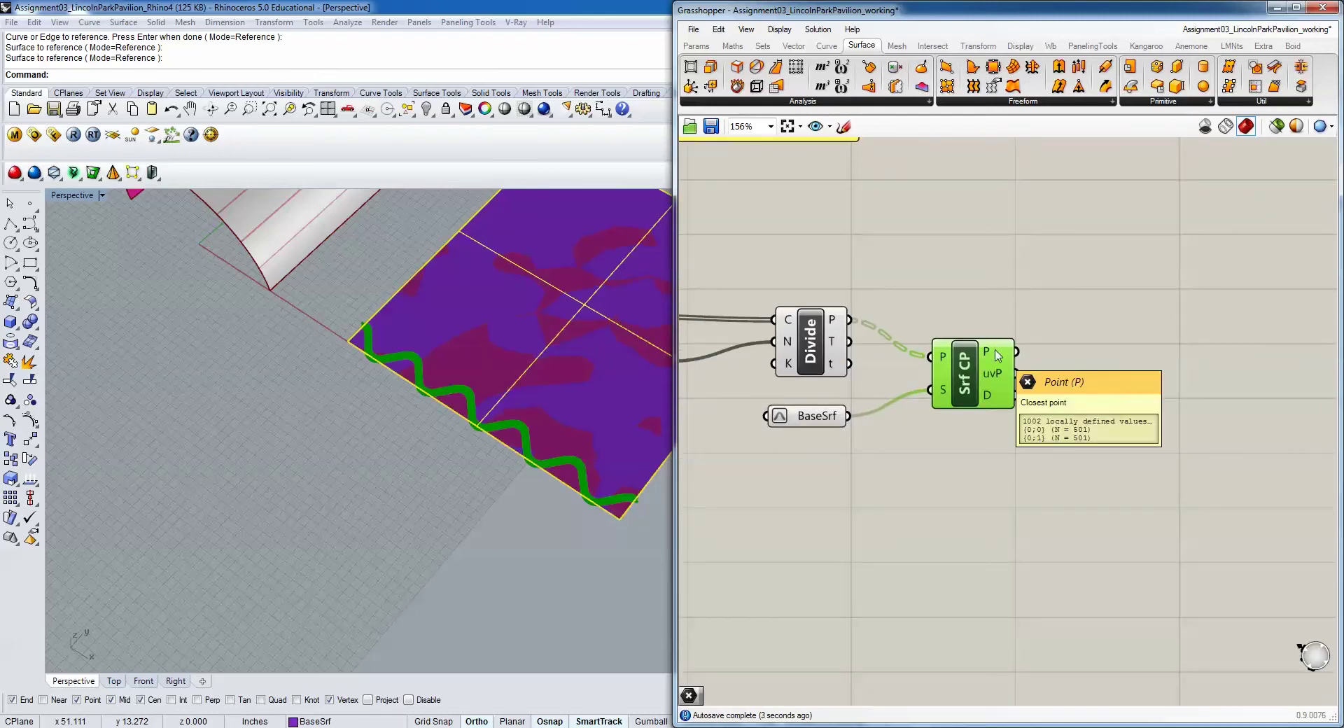
left_click(697, 45)
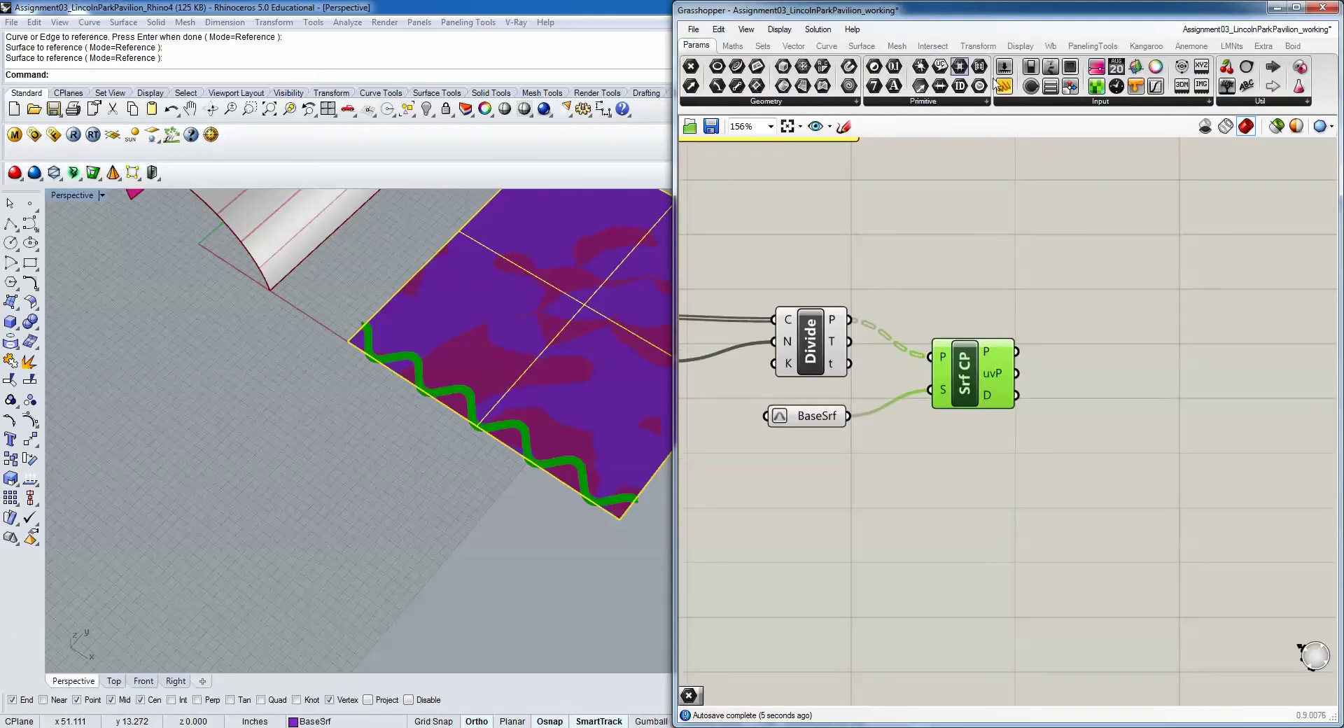
left_click_drag(1004, 86, 1222, 343)
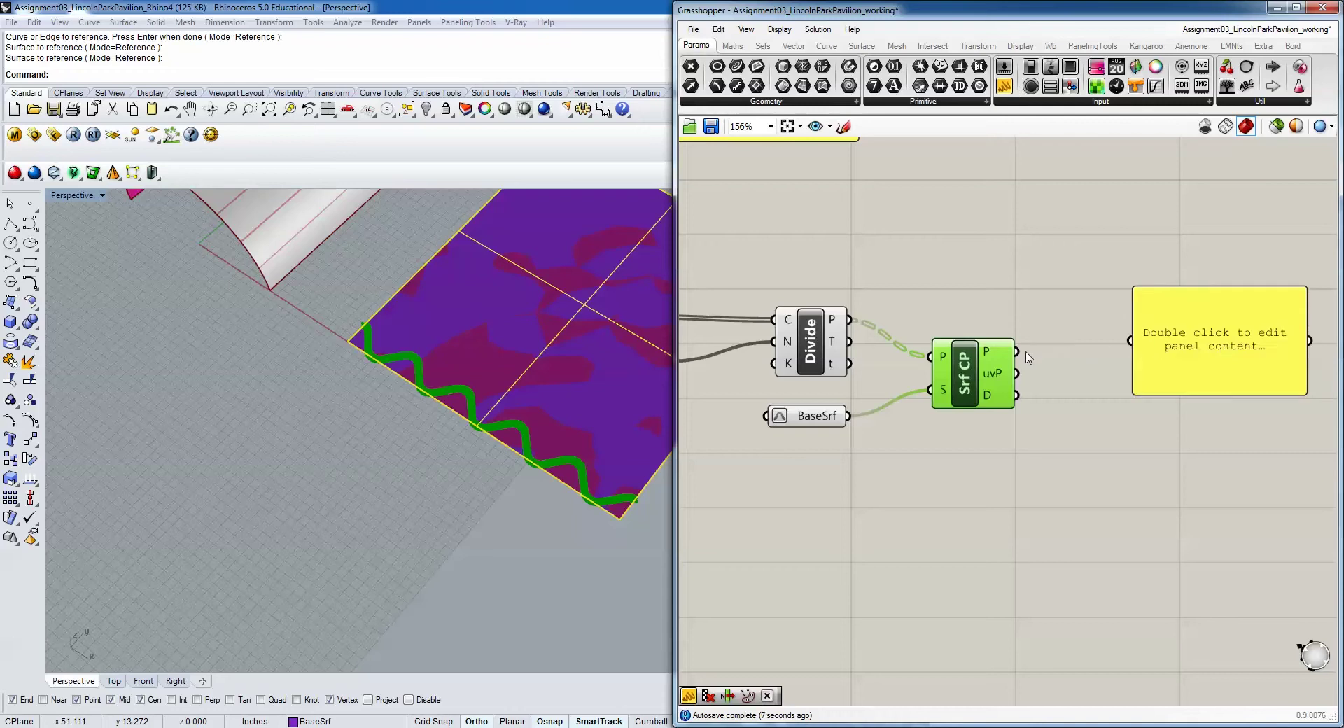
left_click_drag(1017, 351, 1130, 340)
left_click_drag(1299, 380, 1337, 348)
left_click(1296, 360)
left_click_drag(1257, 341, 1342, 318)
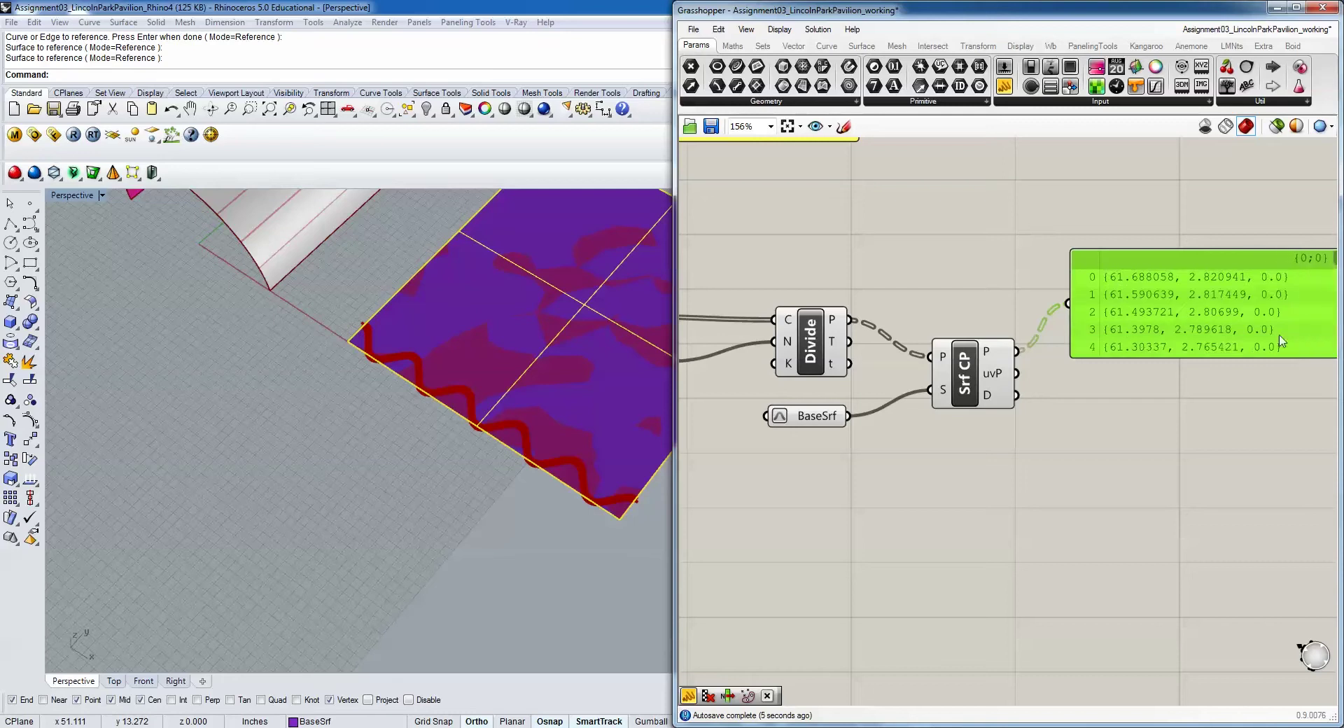
left_click_drag(1203, 331, 1217, 338)
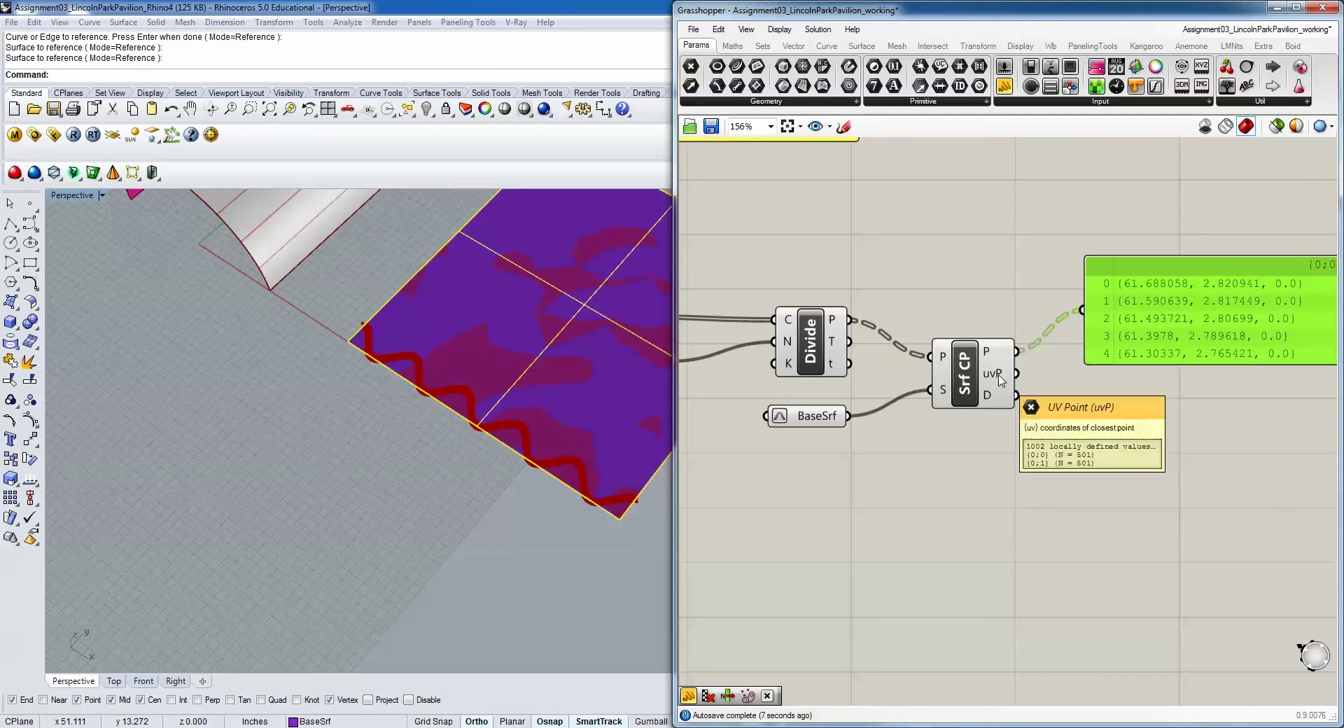
Step: Replace the panel's source with Srf CP's uvP output and lengthen the panel to list more UV coordinates
left_click_drag(1016, 373, 1082, 309)
right_click_drag(1152, 338, 1037, 251)
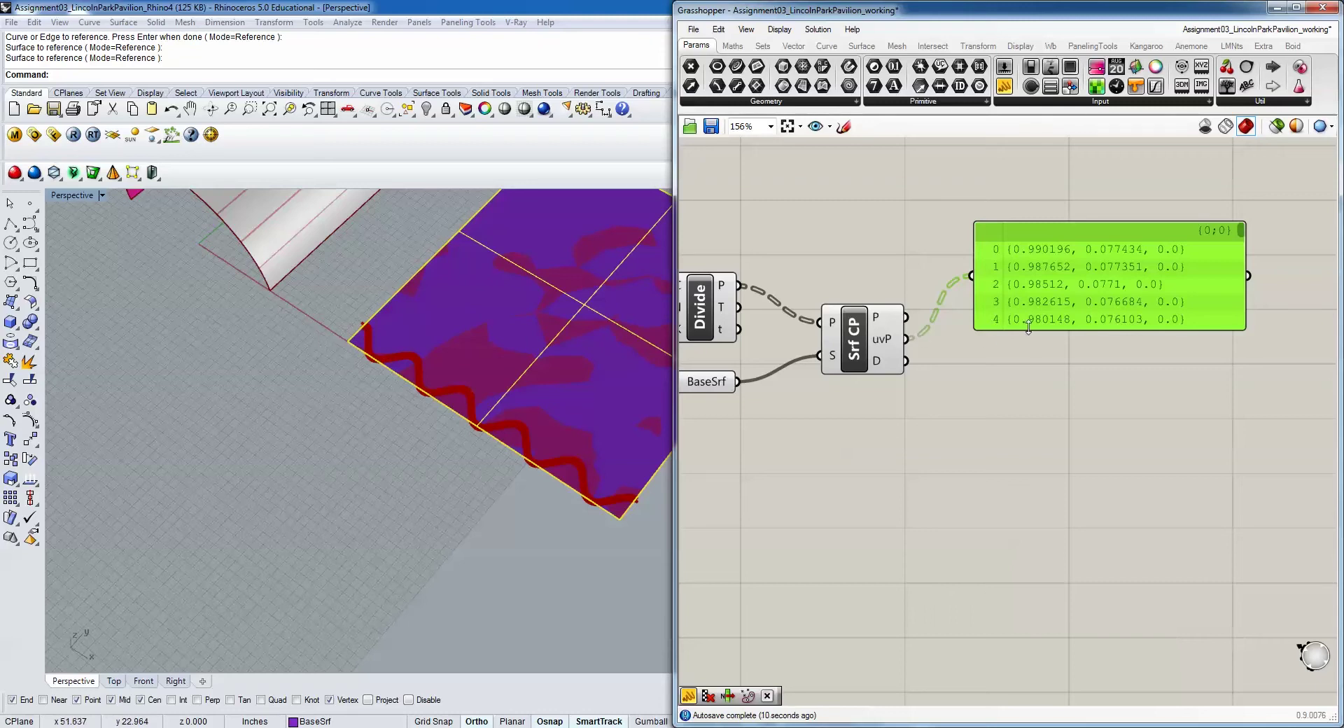
left_click_drag(1029, 331, 1030, 491)
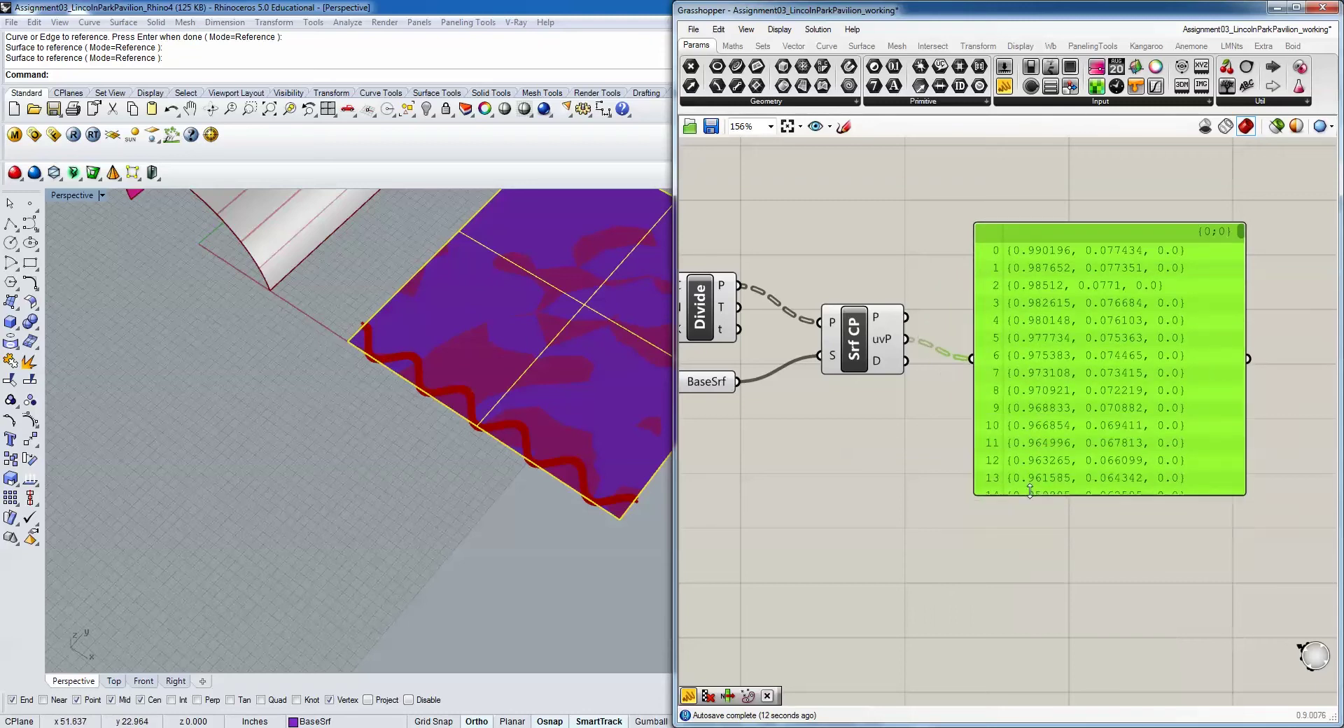
mouse_move(1241, 231)
left_mouse_down()
mouse_move(1253, 513)
mouse_move(1230, 210)
left_mouse_up()
left_click_drag(1087, 287, 1138, 272)
Step: Highlight the Srf CP points on the base surface and compare them with the listed UV coordinates
left_click_drag(854, 338, 859, 335)
scroll(399, 350, "up", 5)
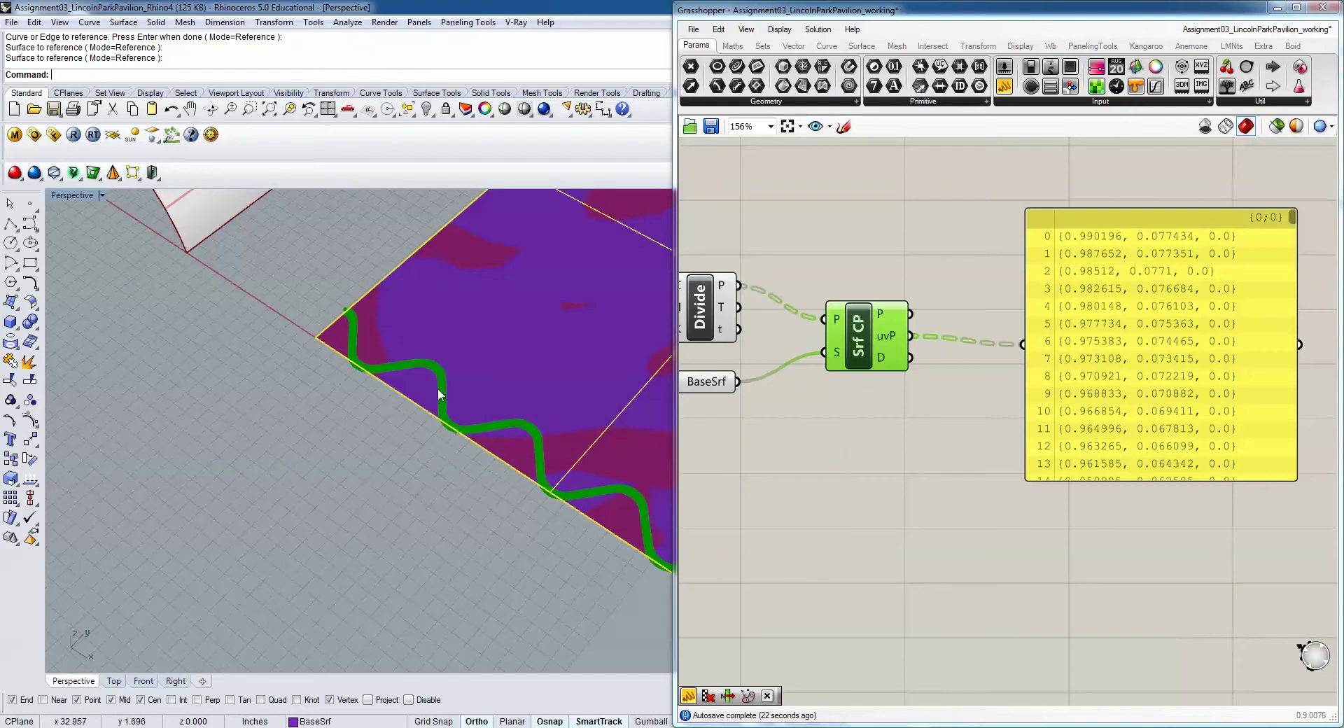
scroll(455, 392, "down", 3)
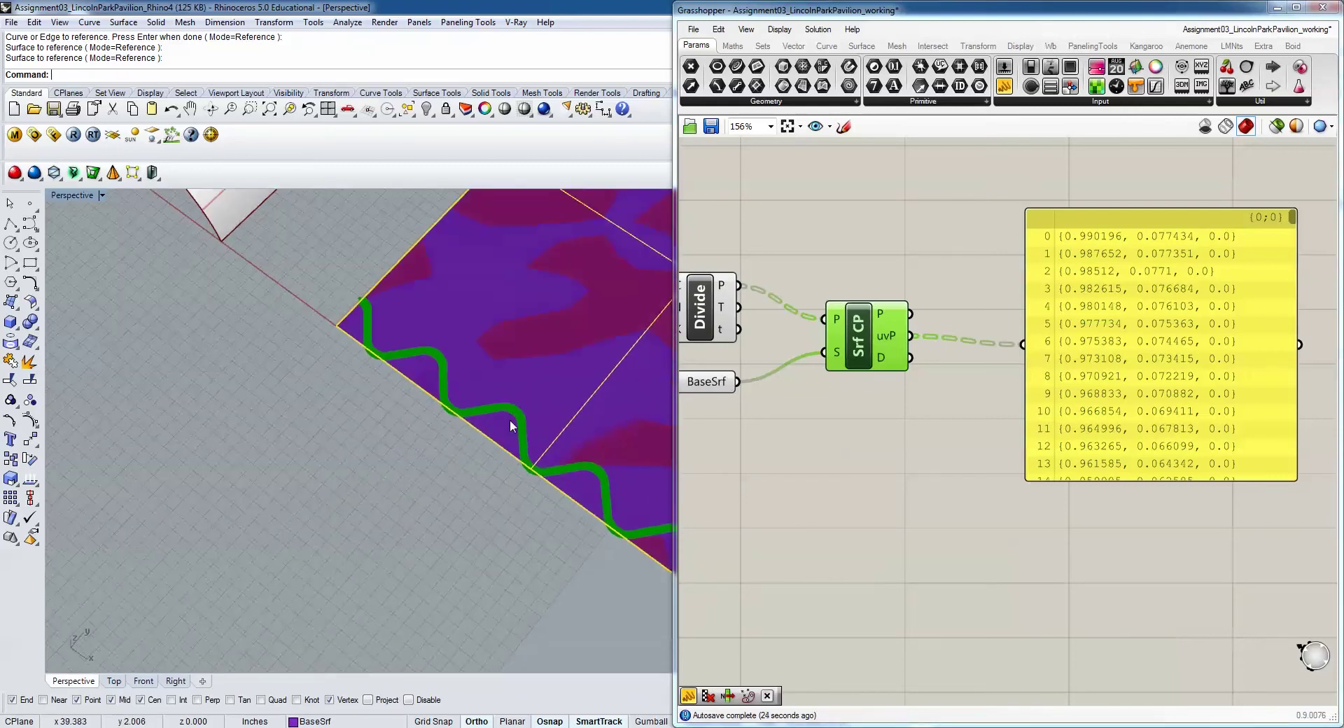
right_click_drag(851, 325, 883, 356)
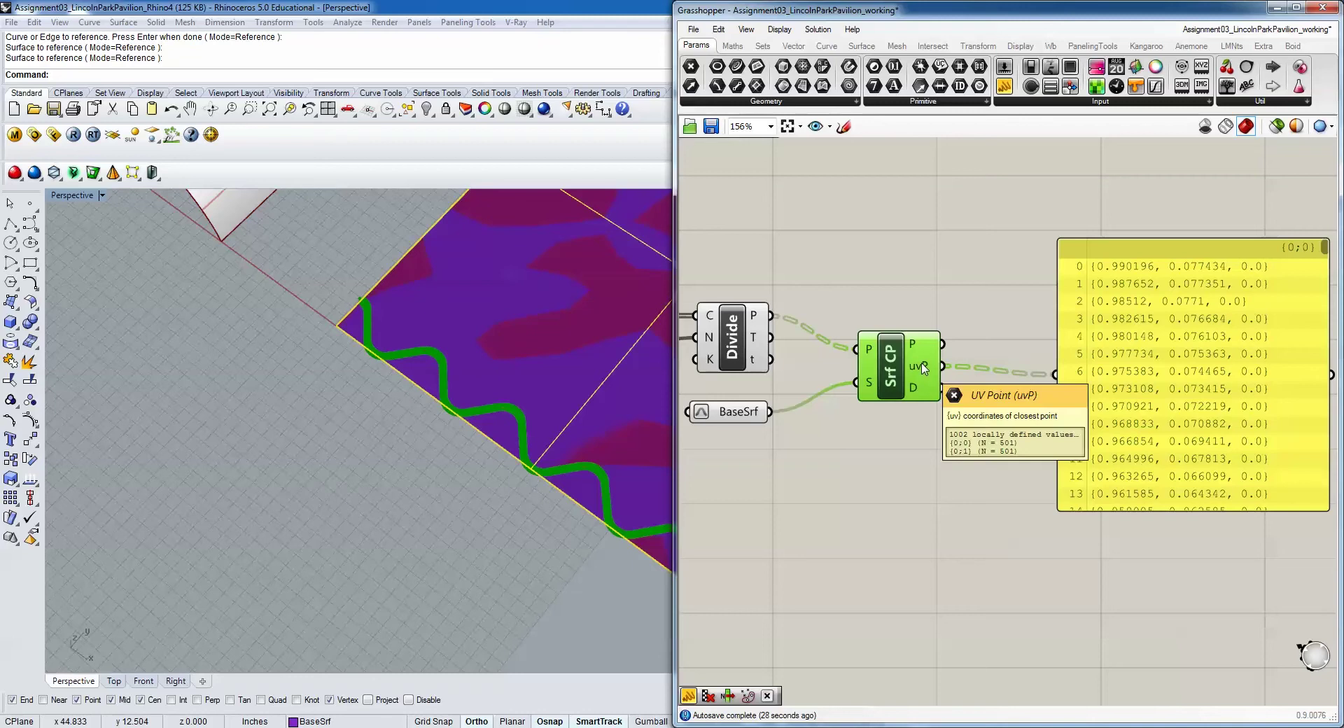
right_click_drag(947, 347, 929, 339)
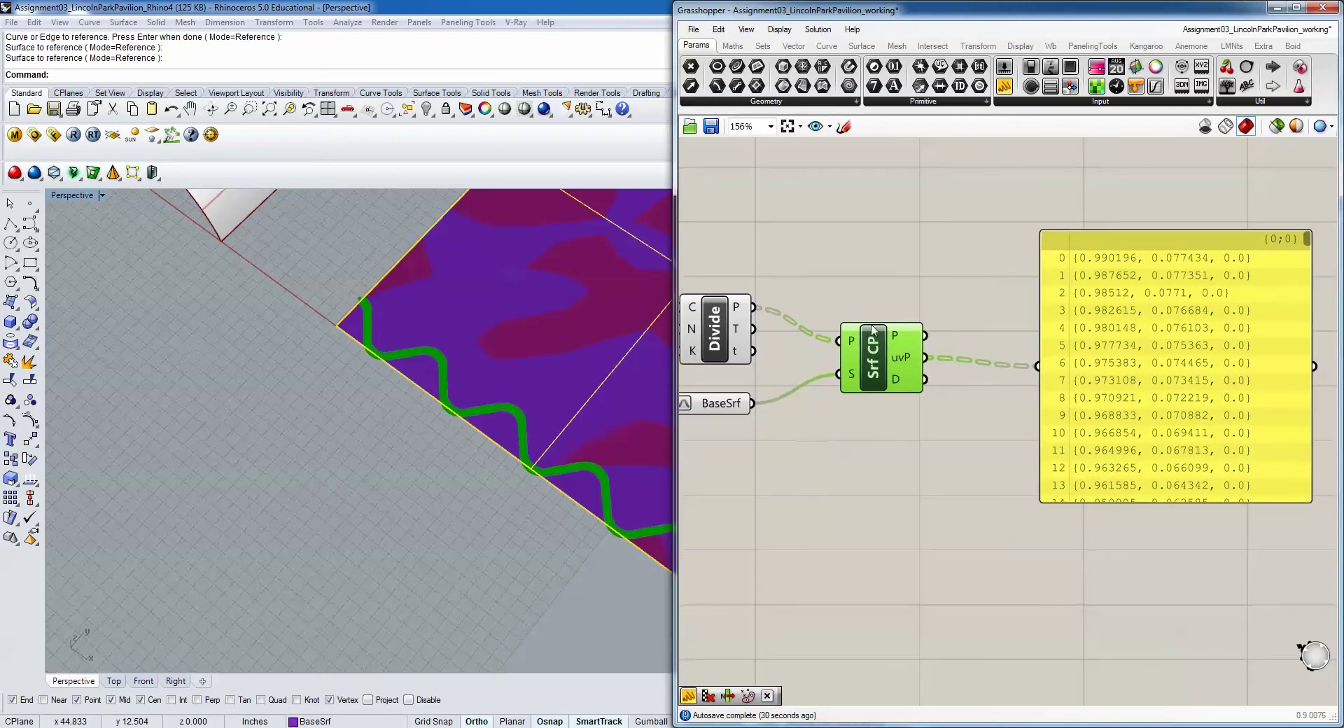
Step: Move the TargetSrf parameter closer to the area above the Divide component
right_click_drag(852, 270, 952, 310)
right_click_drag(858, 313, 1074, 412)
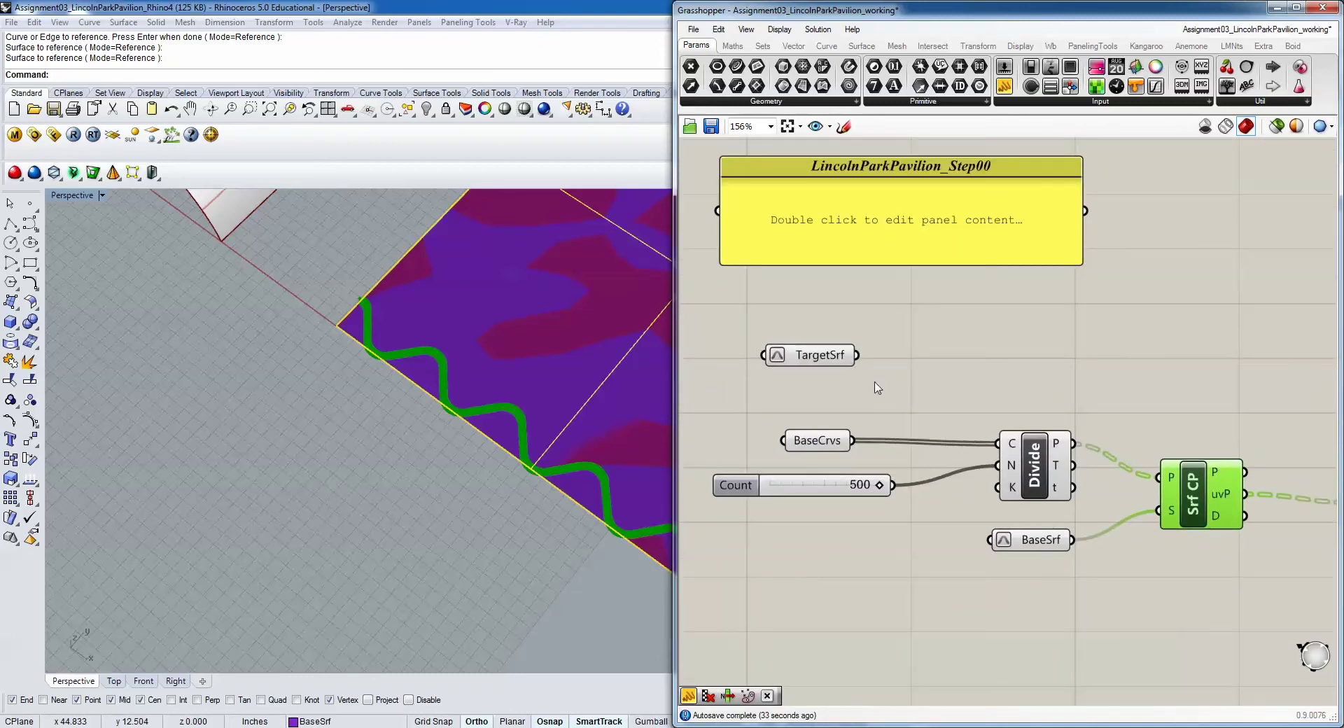
left_click_drag(814, 398, 926, 364)
right_click_drag(1015, 379, 973, 358)
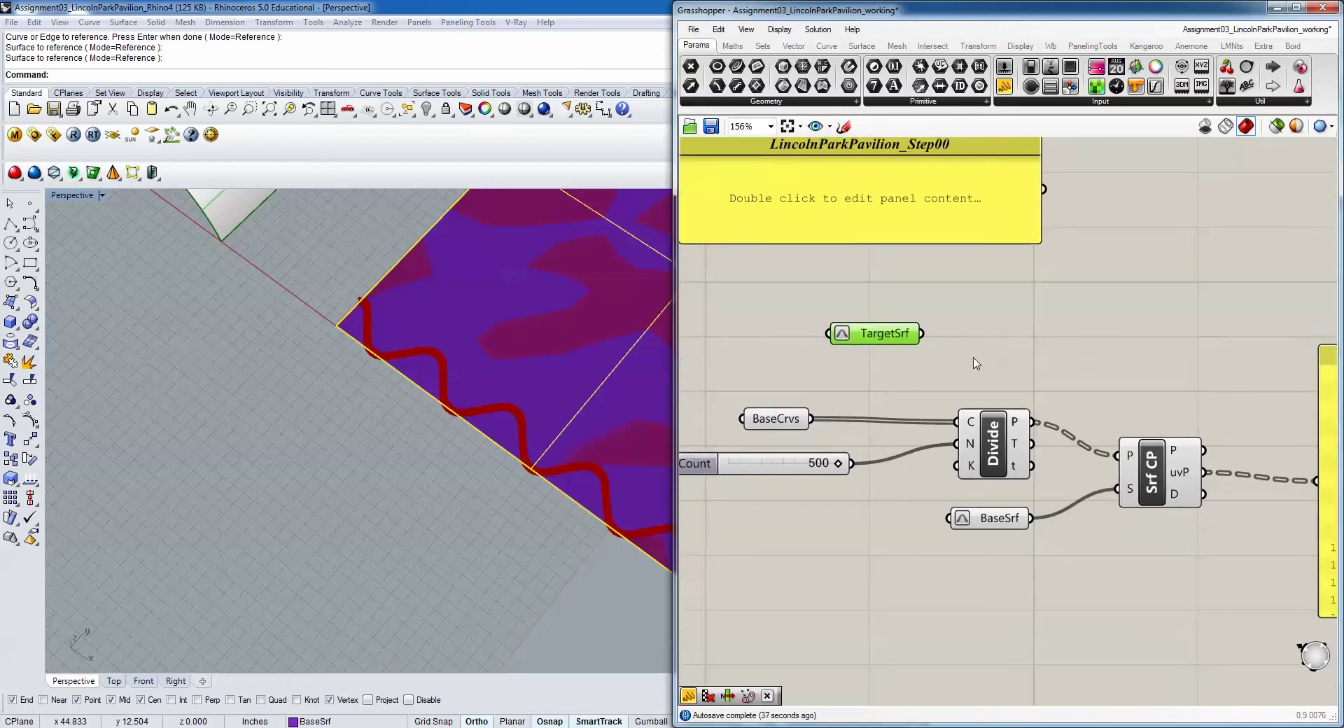
right_click_drag(1052, 336, 867, 314)
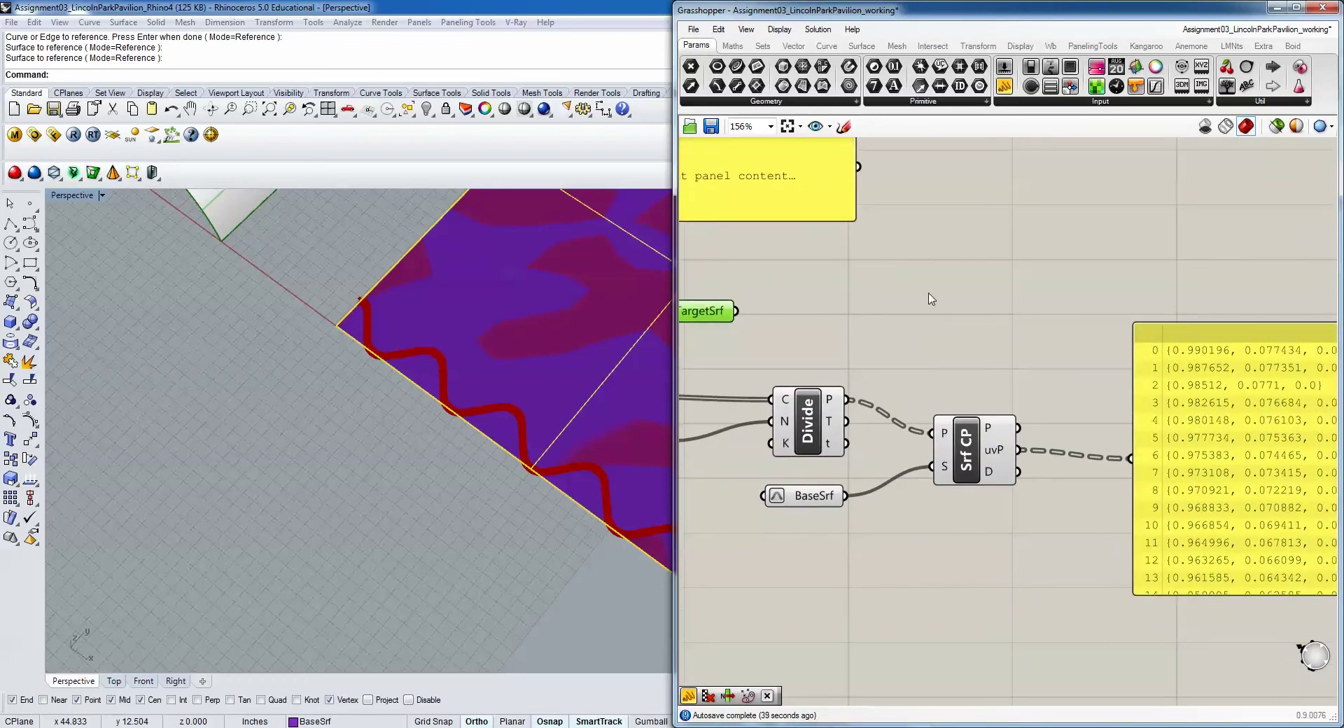
Step: Add a Curve On Surface component and place it above the Surface Closest Point component
left_click(861, 49)
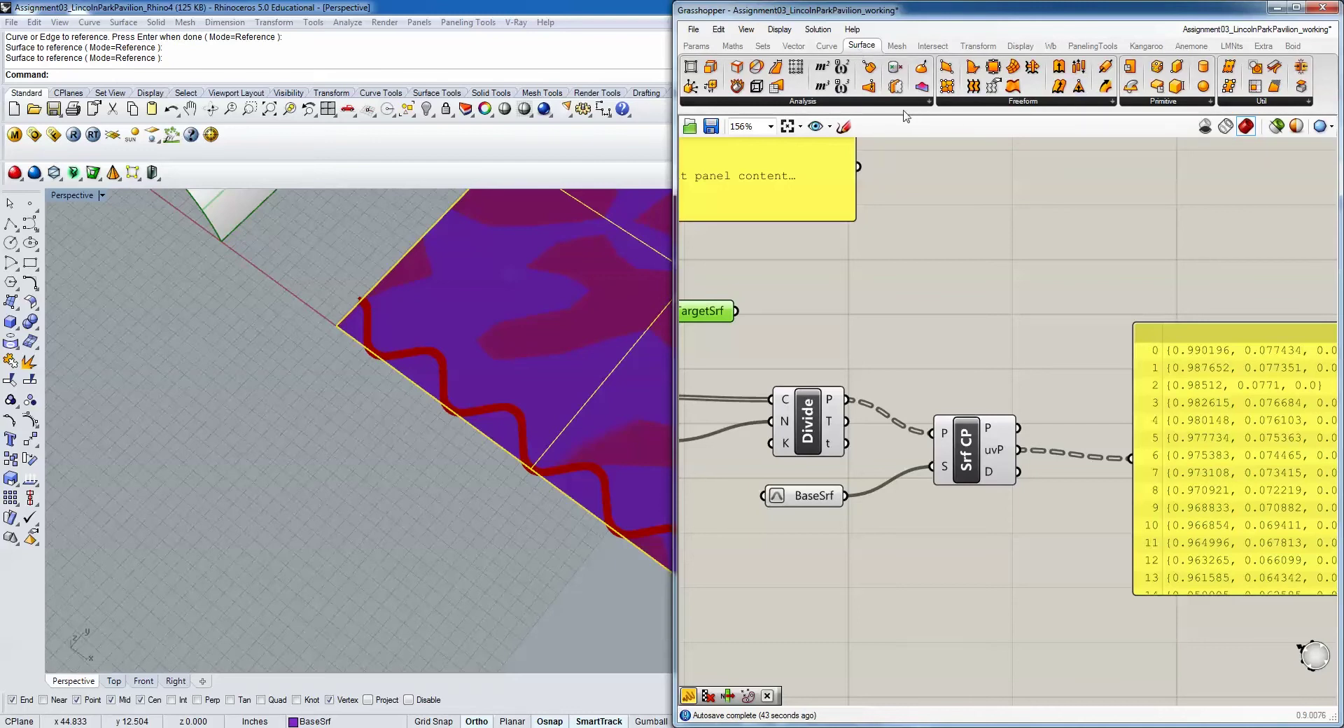
double_click(929, 319)
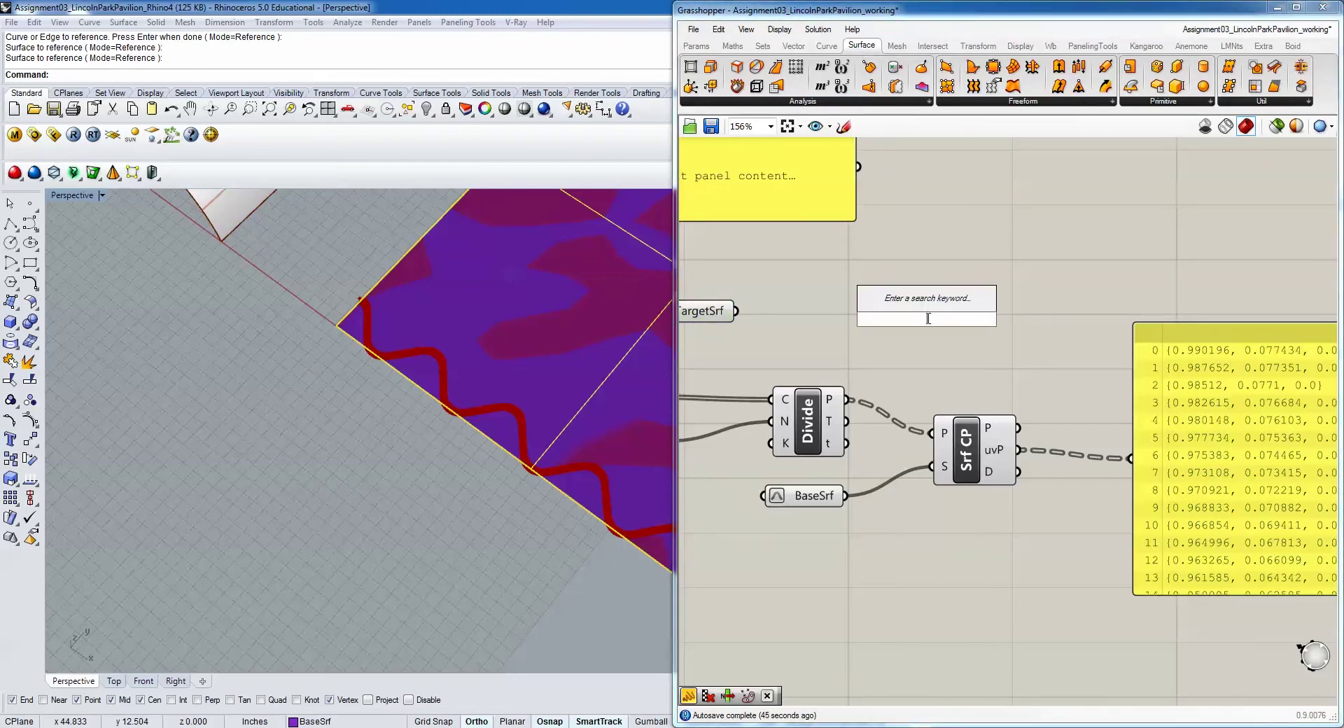
type("curve on su")
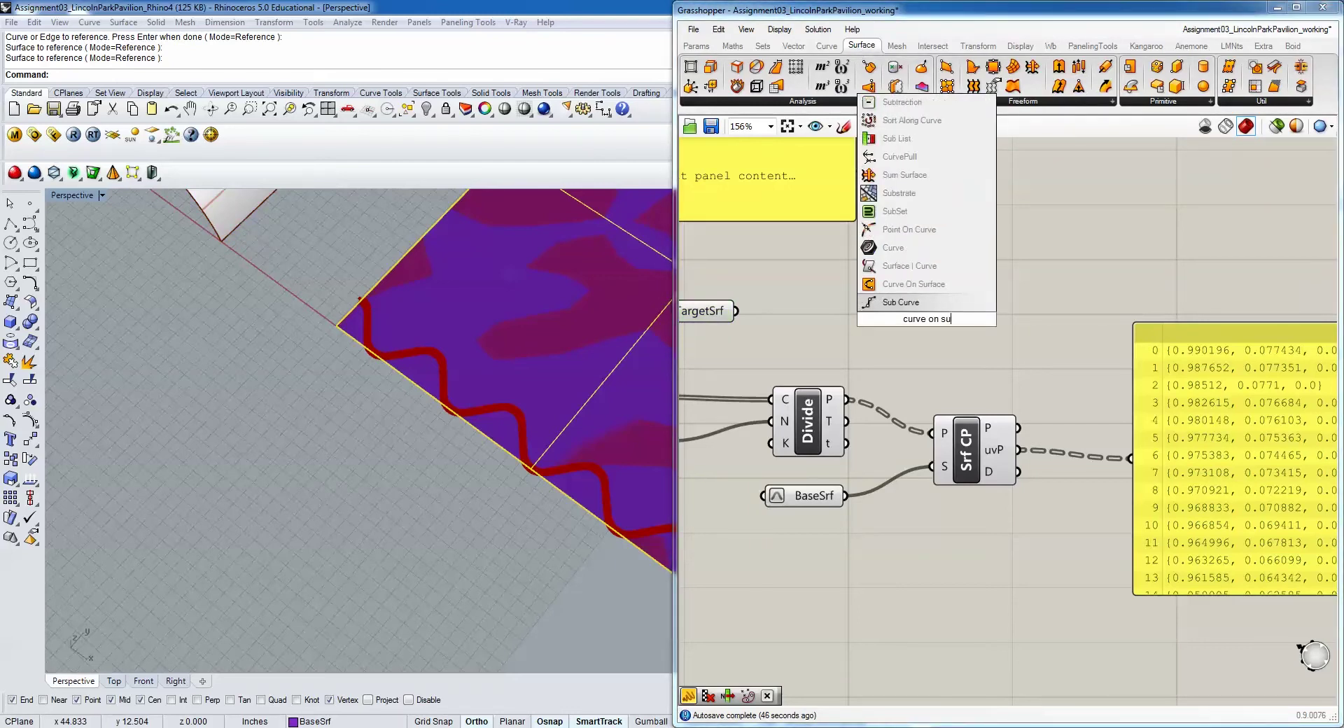
type("rfca")
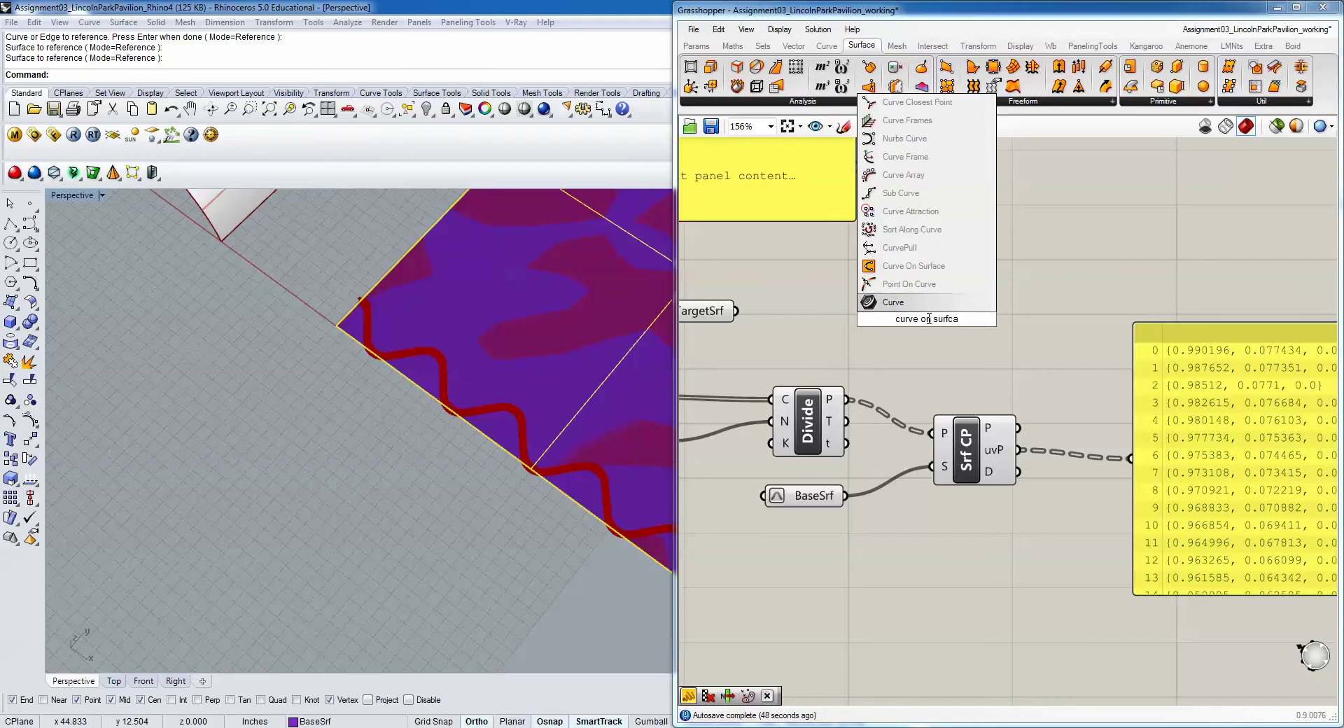
left_click(910, 266)
left_click_drag(959, 294, 1055, 294)
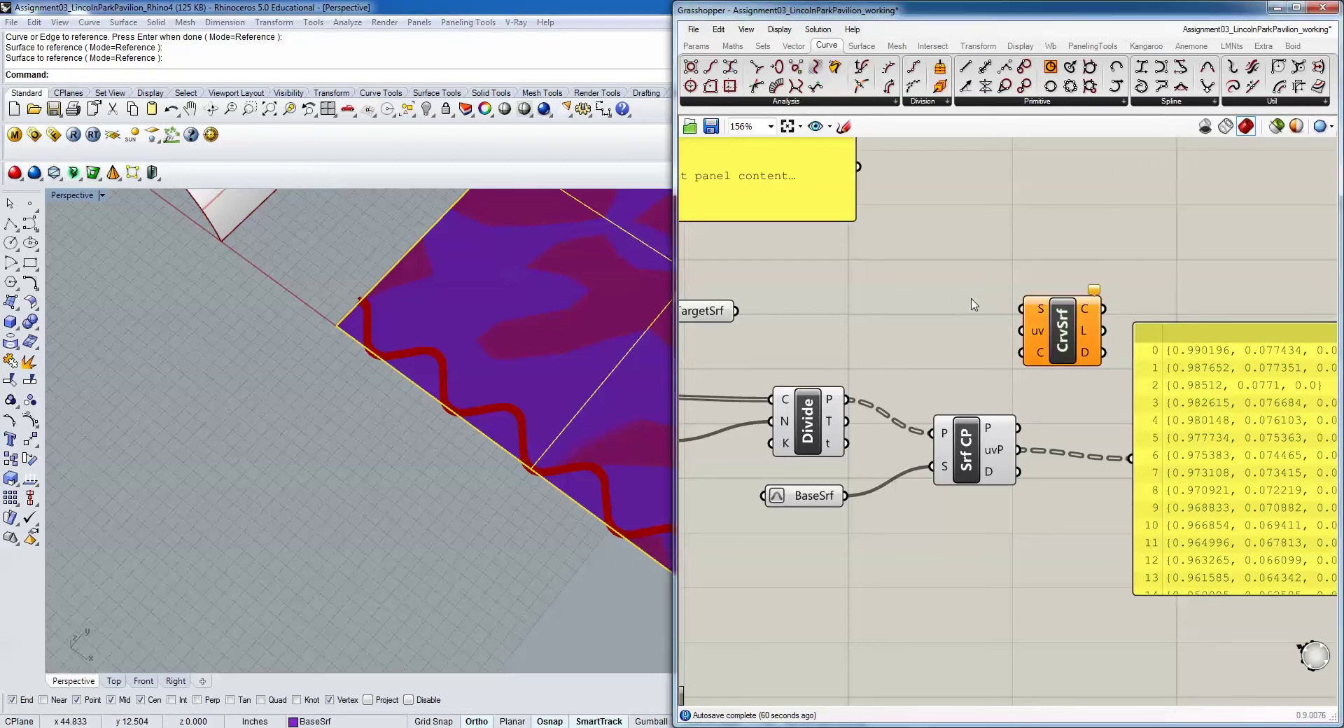
left_click_drag(1059, 323, 1067, 324)
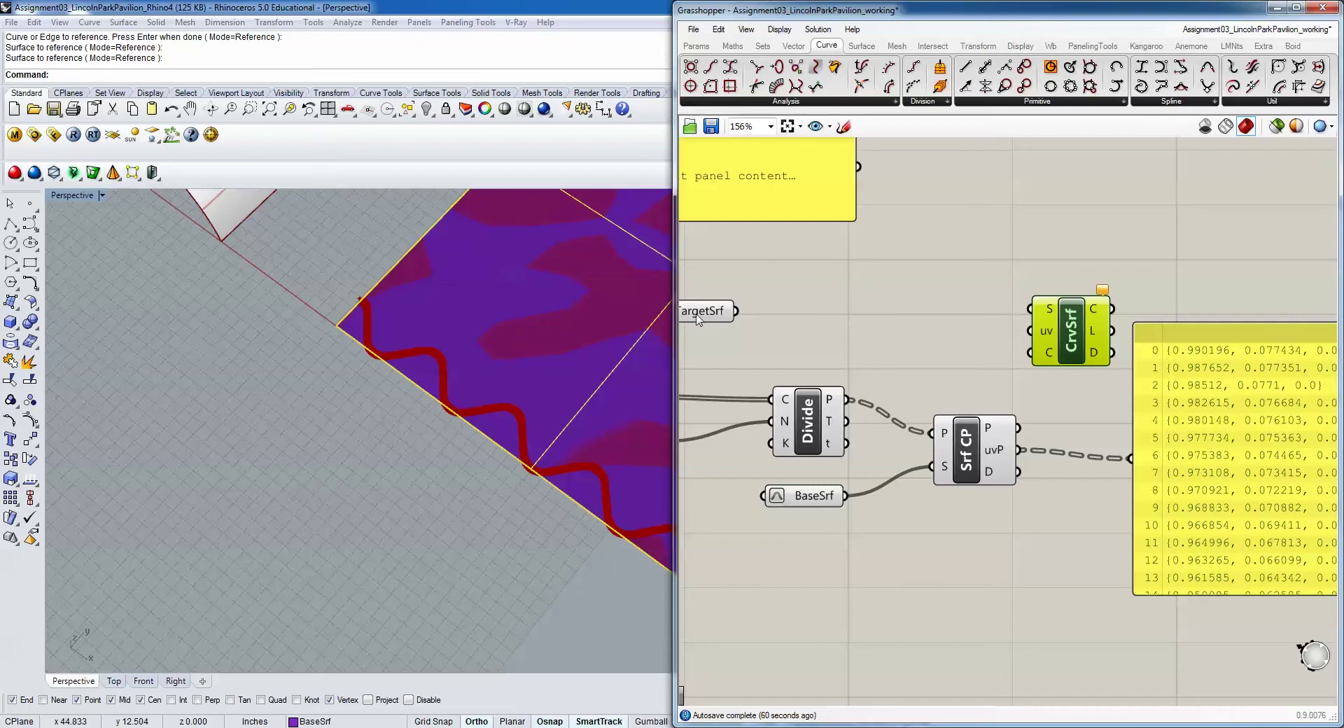
Step: Connect TargetSrf and Srf CP's uvP output to CrvSrf's S and uv inputs, and check the mapped curves on the vault
left_click_drag(698, 318, 1082, 338)
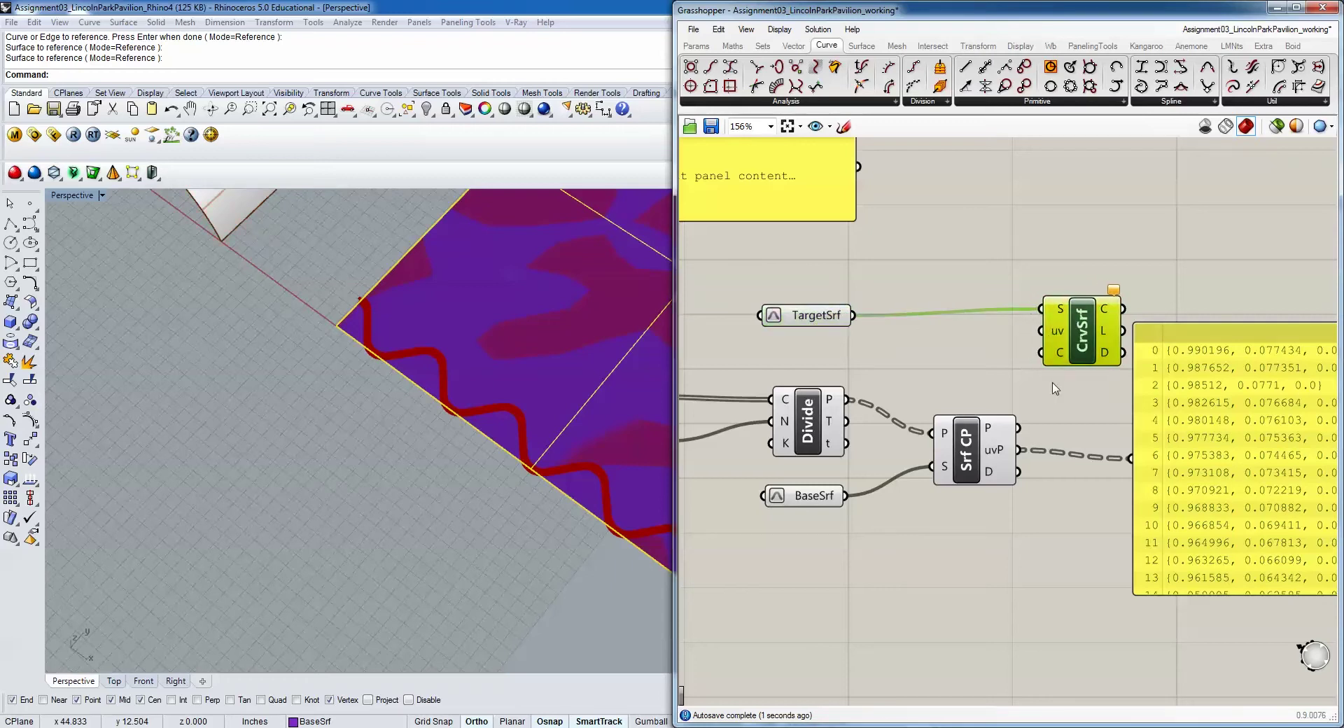
left_click_drag(1018, 450, 1032, 329)
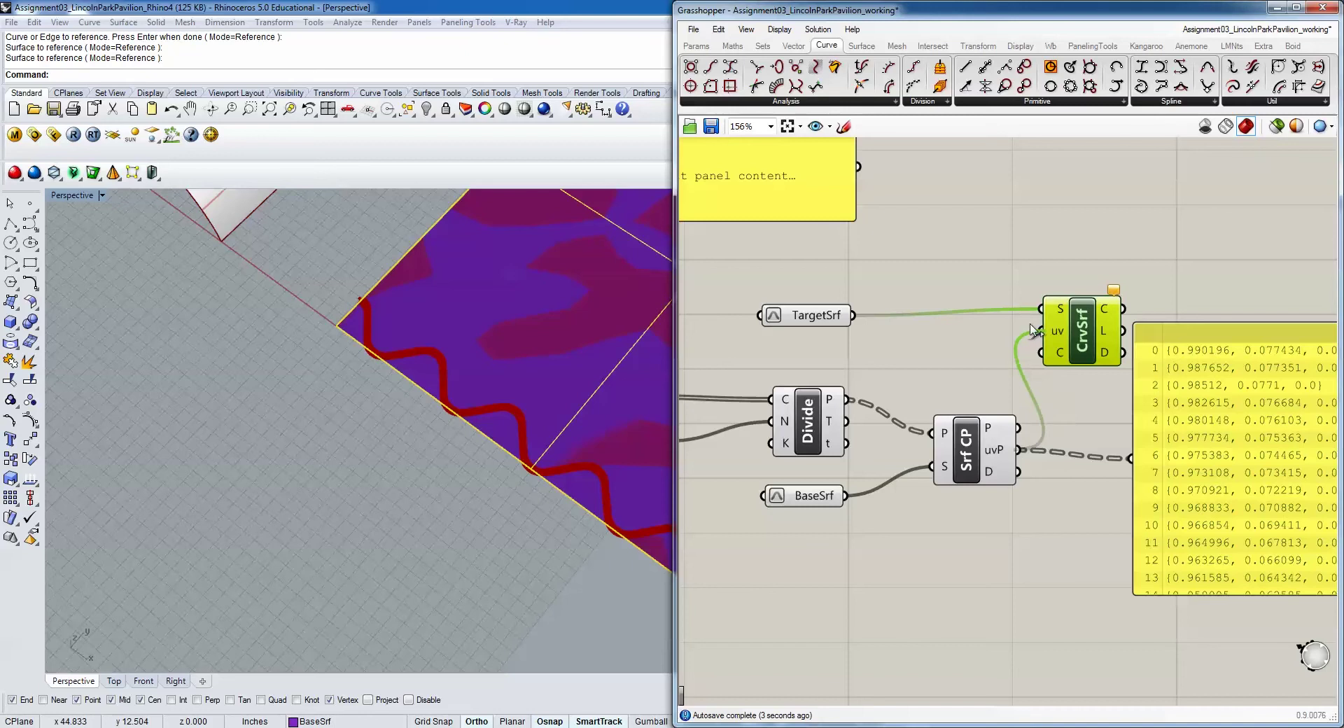
right_click_drag(271, 376, 322, 305)
scroll(350, 315, "down", 6)
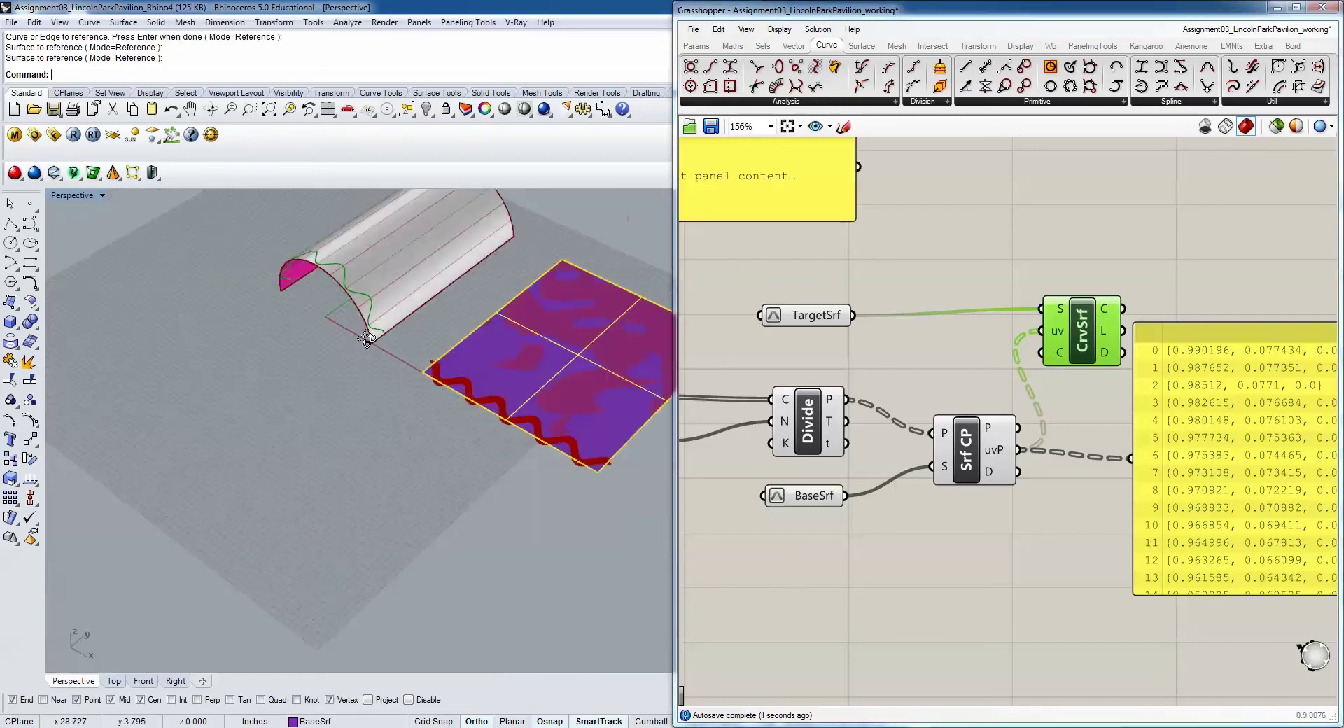
scroll(378, 299, "up", 7)
scroll(504, 276, "up", 5)
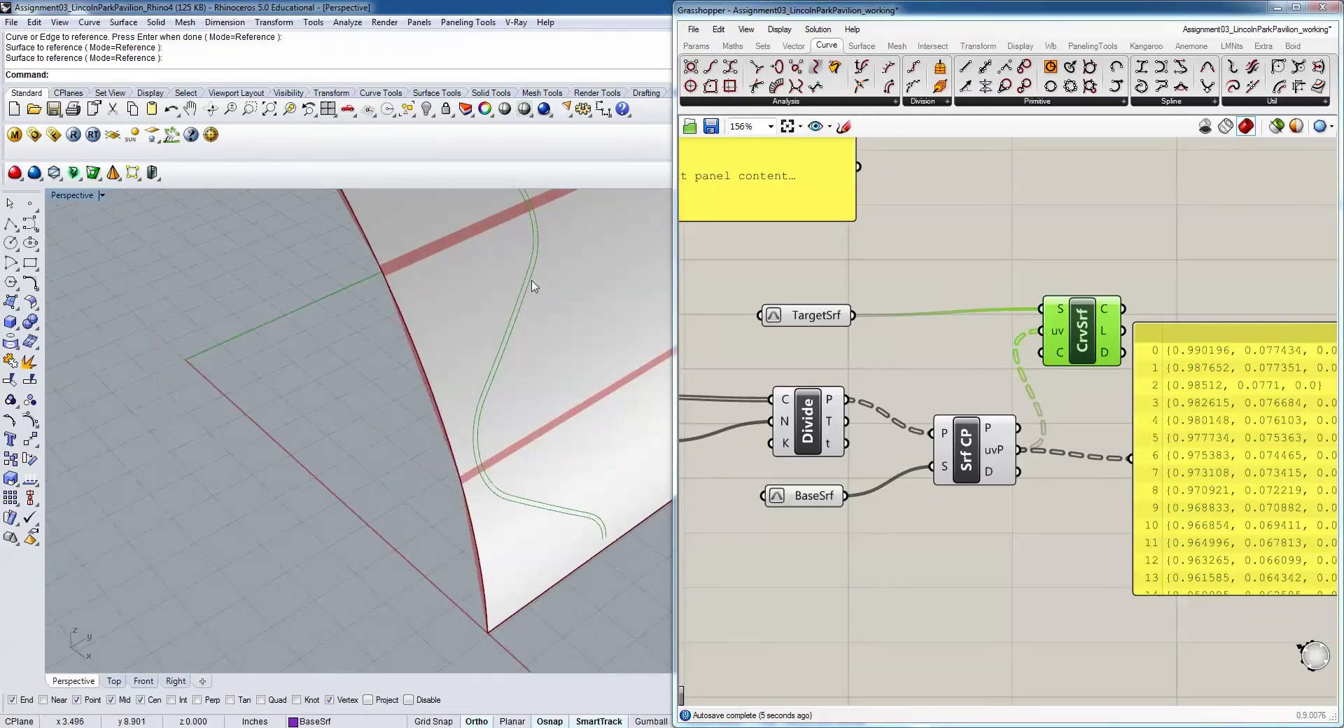
scroll(528, 243, "down", 2)
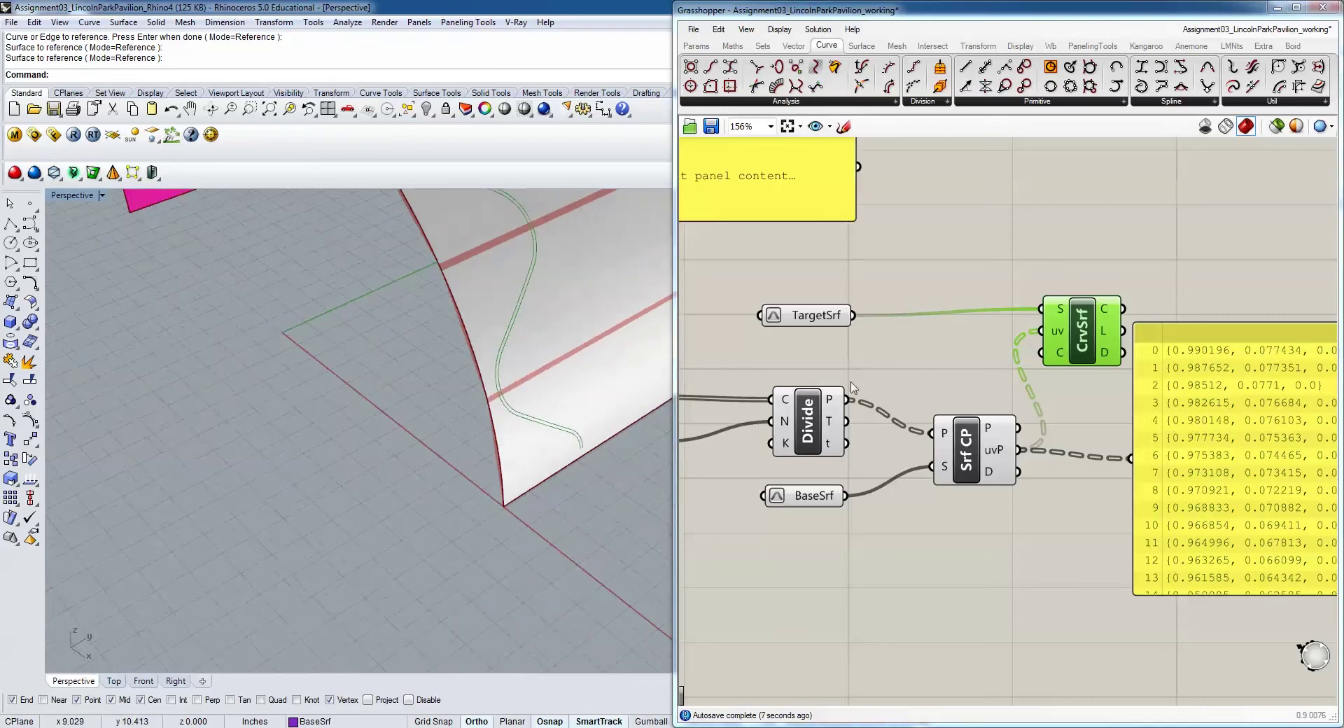
left_click(987, 451)
right_click_drag(522, 312, 549, 384)
Step: Turn off the previews of TargetSrf, BaseCrvs, BaseSrf, Divide and Srf CP, leaving CrvSrf's preview on
right_click_drag(899, 293, 962, 307)
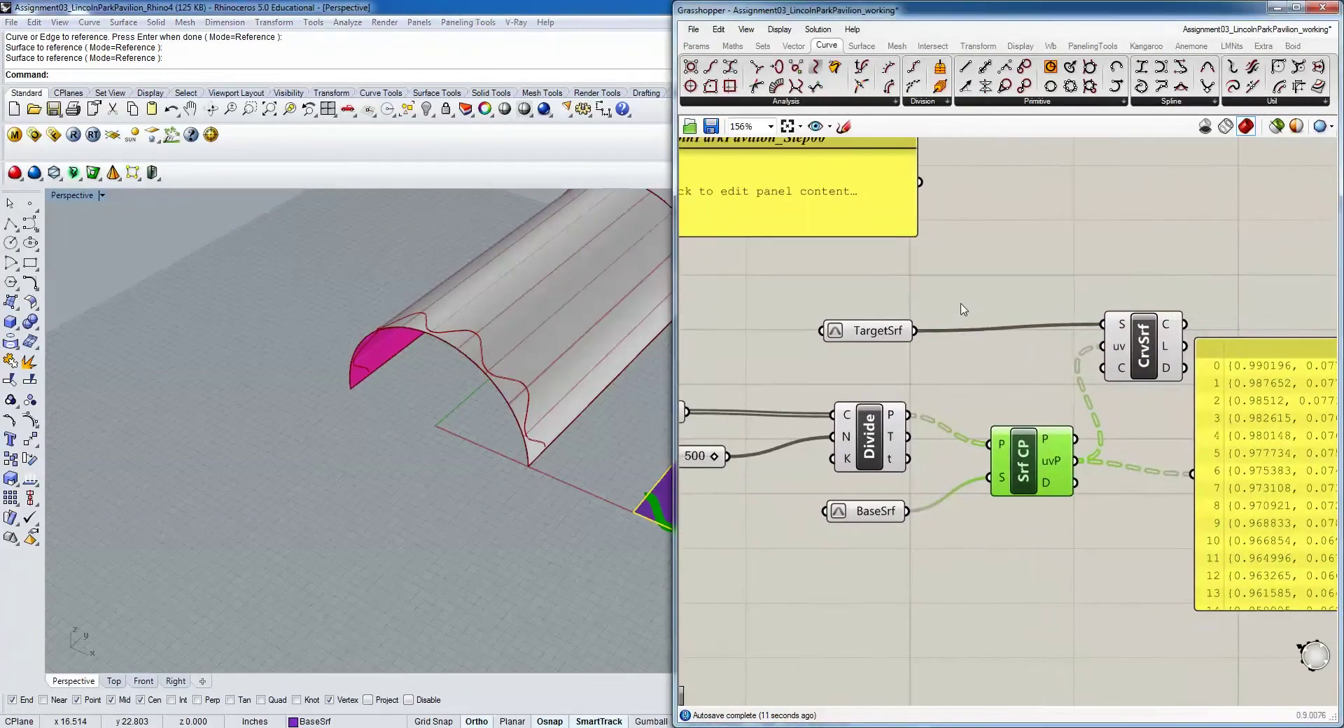
scroll(961, 306, "down", 3)
left_click_drag(961, 297, 770, 431)
right_click(760, 323)
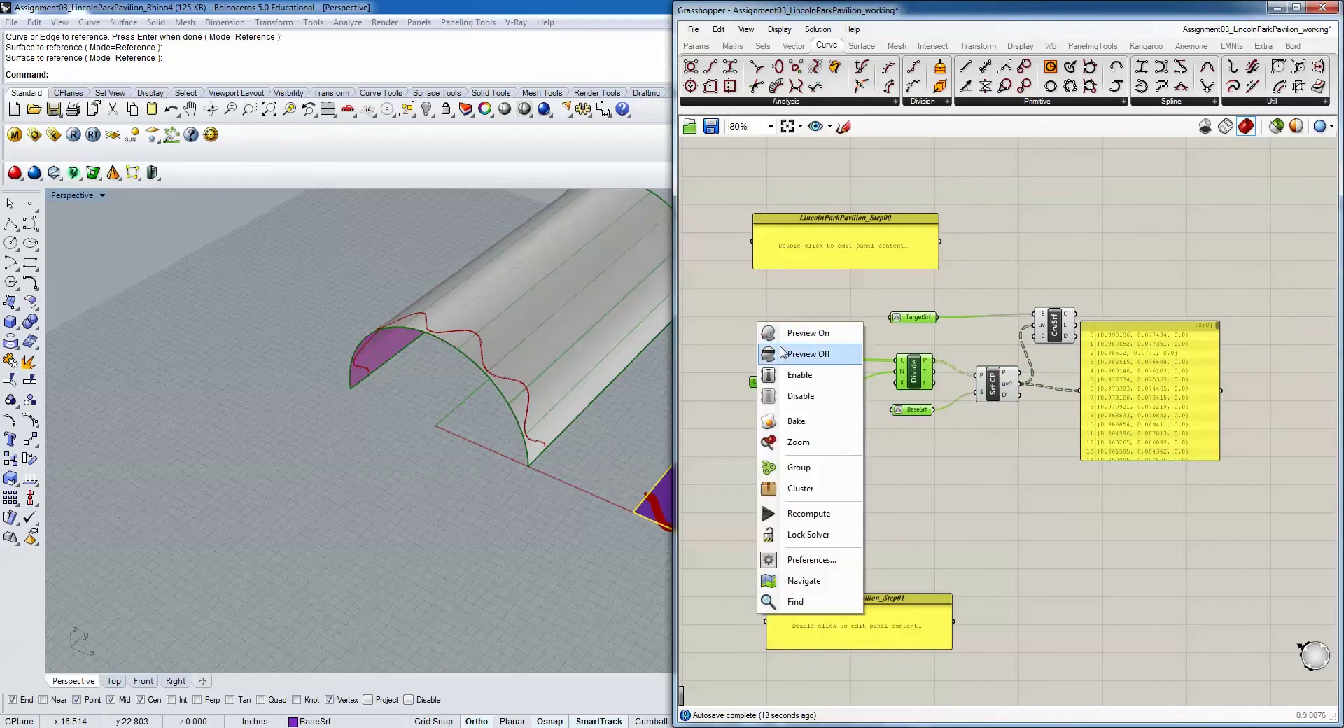
left_click(785, 353)
scroll(1004, 341, "up", 4)
left_click(975, 438)
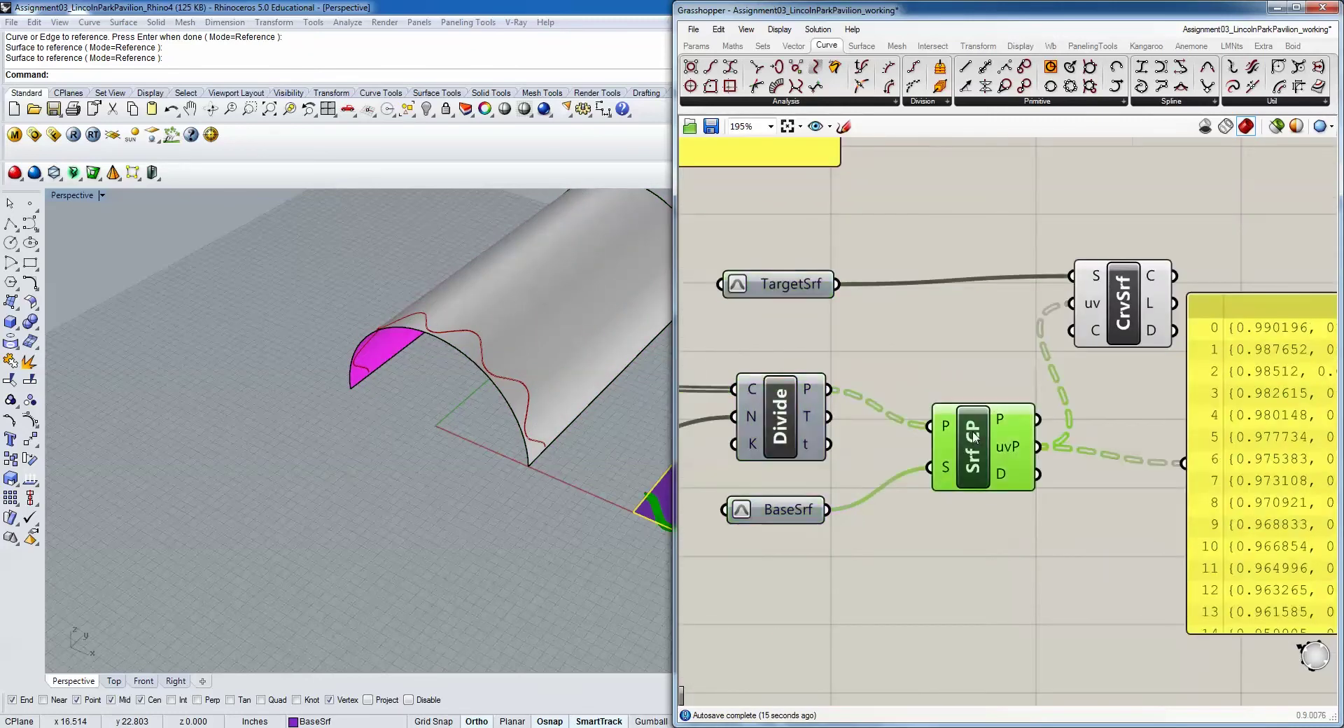
right_click(989, 444)
left_click(1001, 470)
Step: Delete the UV coordinates panel and move the CrvSrf component slightly farther away from Srf CP
right_click_drag(987, 387, 859, 350)
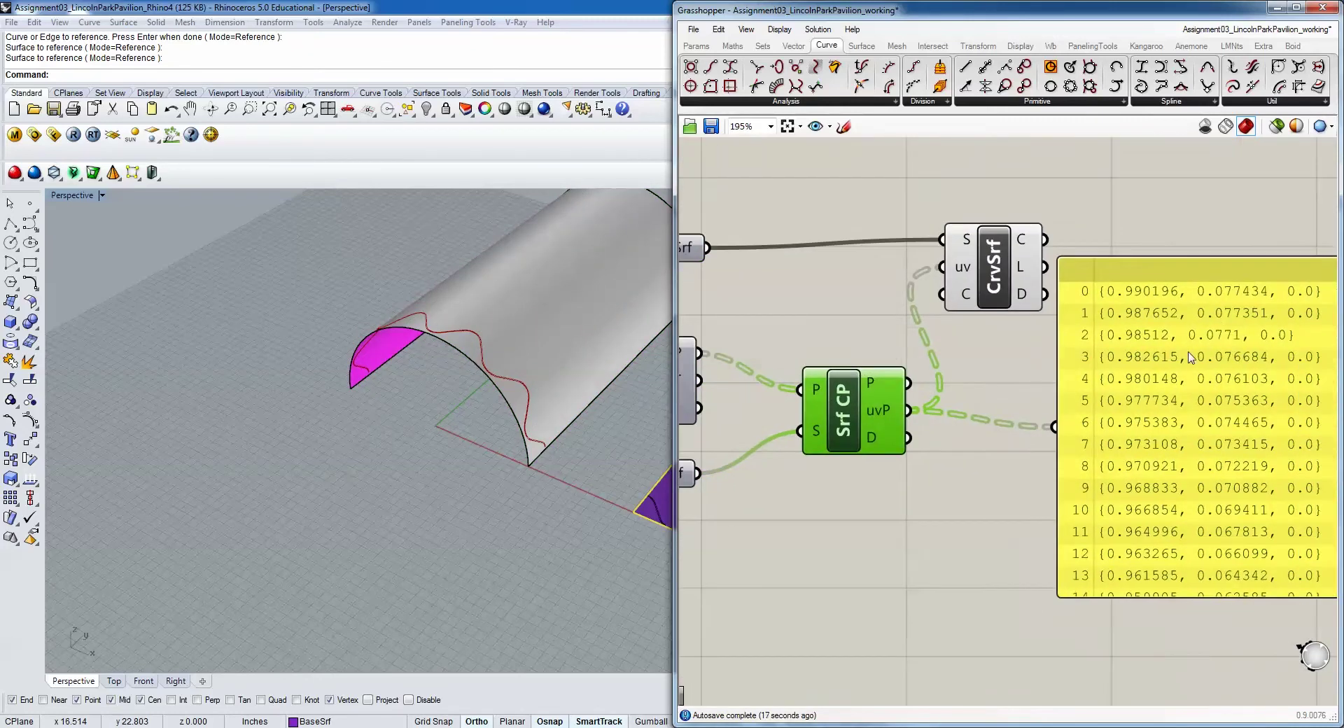
left_click_drag(1169, 338, 1198, 387)
key("Delete")
right_click_drag(1043, 361, 1176, 381)
left_click_drag(1127, 287, 1181, 296)
Step: Rename the Count slider feeding the Divide component as Percision
scroll(593, 350, "up", 6)
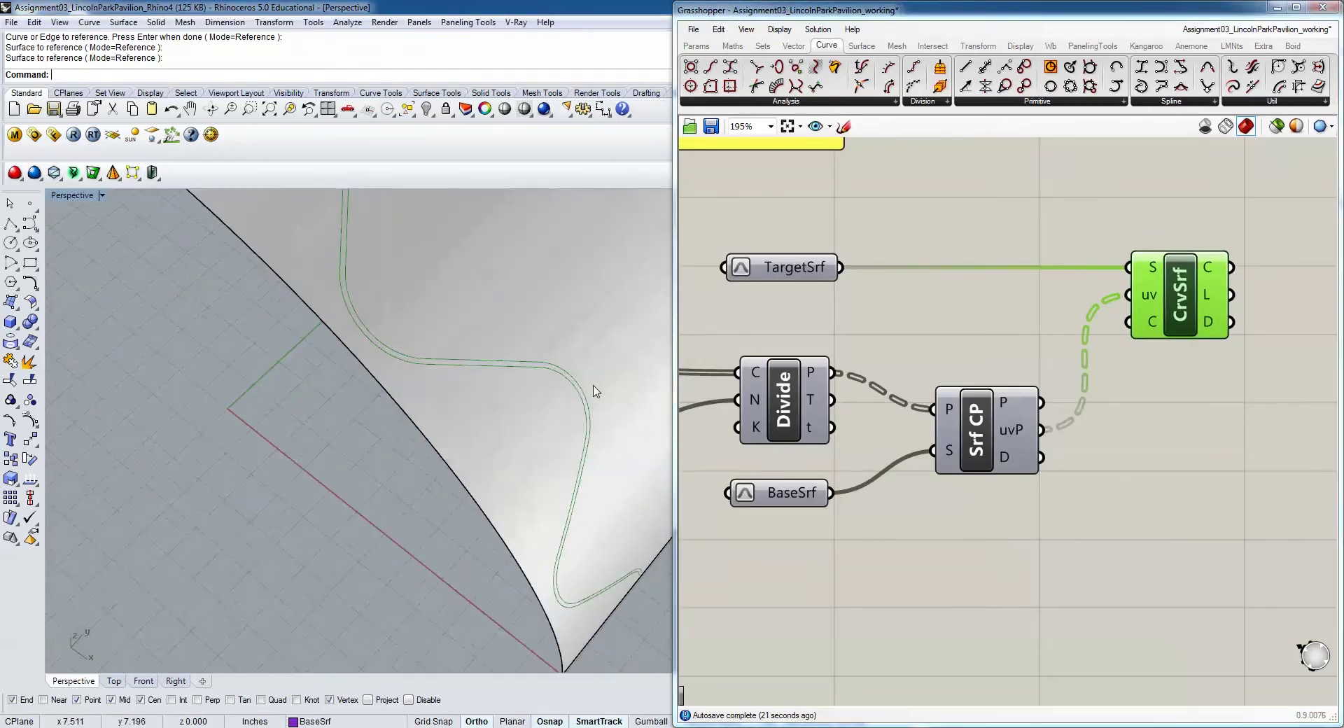
right_click_drag(525, 397, 513, 367)
right_click_drag(999, 364, 1098, 357)
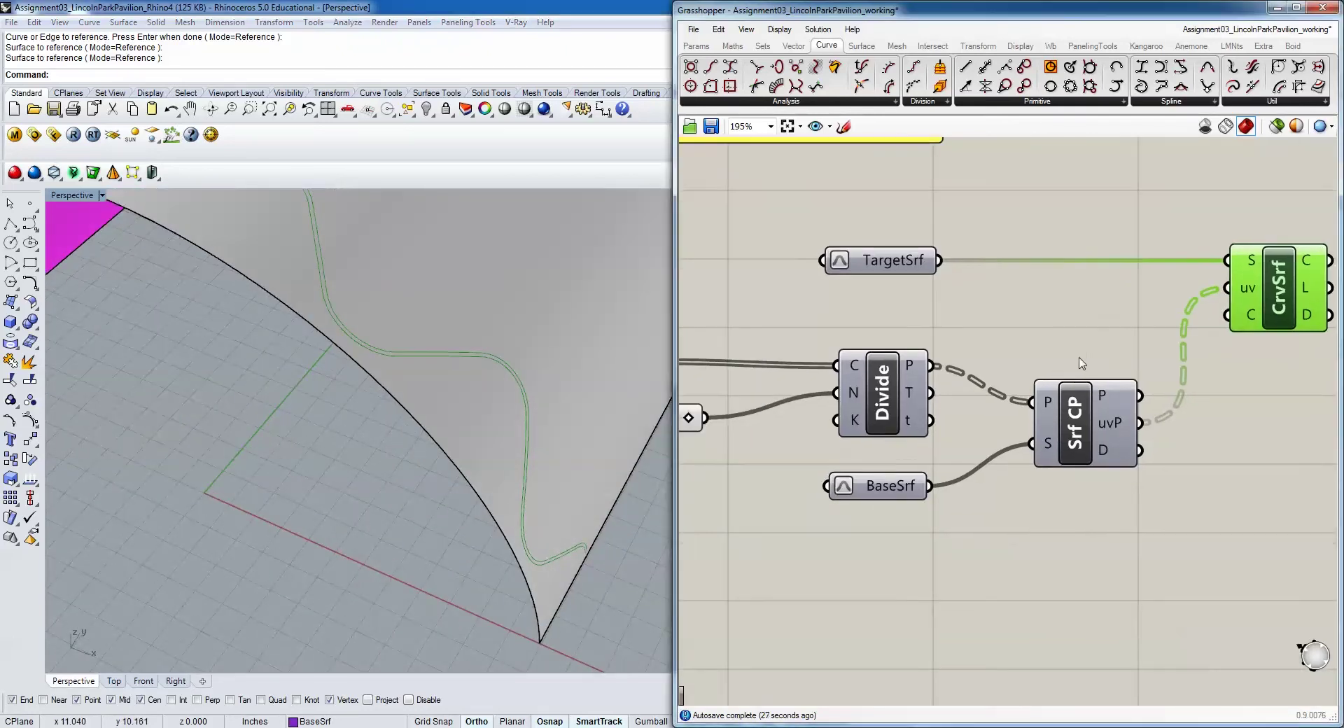
right_click_drag(845, 458, 848, 458)
scroll(849, 459, "down", 3)
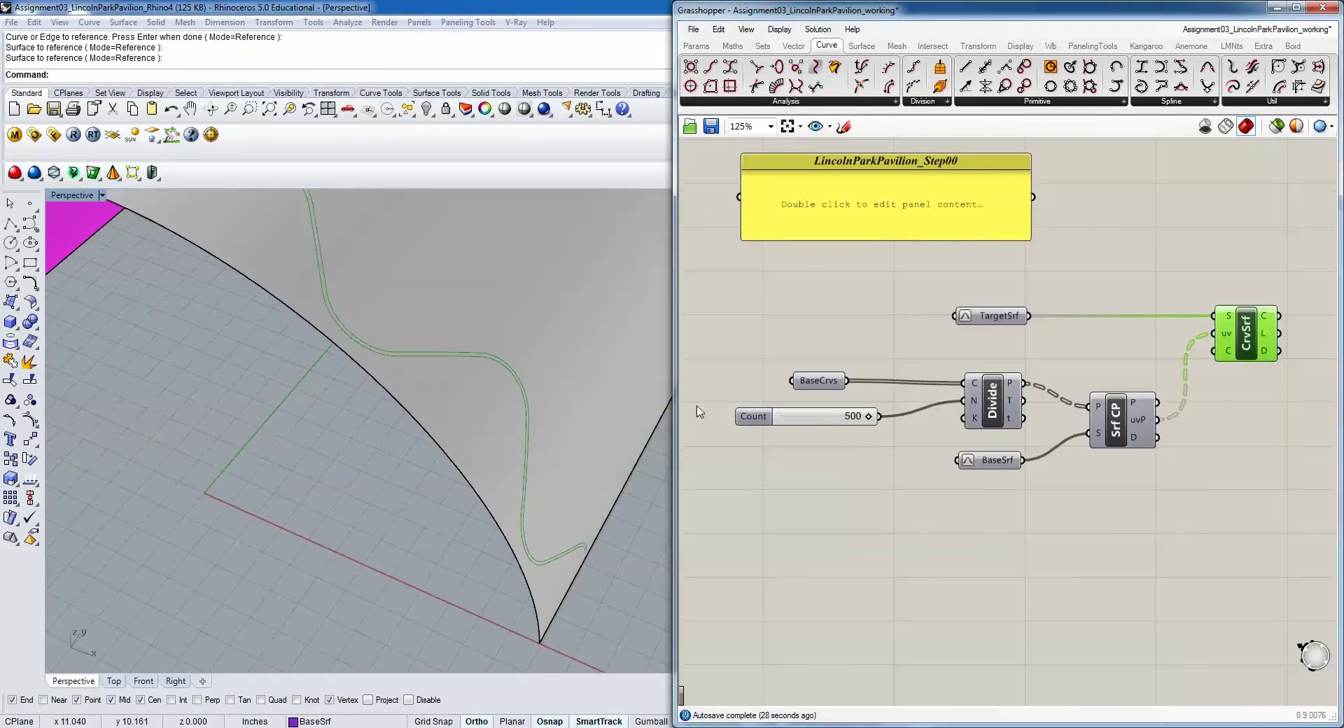
right_click_drag(537, 414, 507, 420)
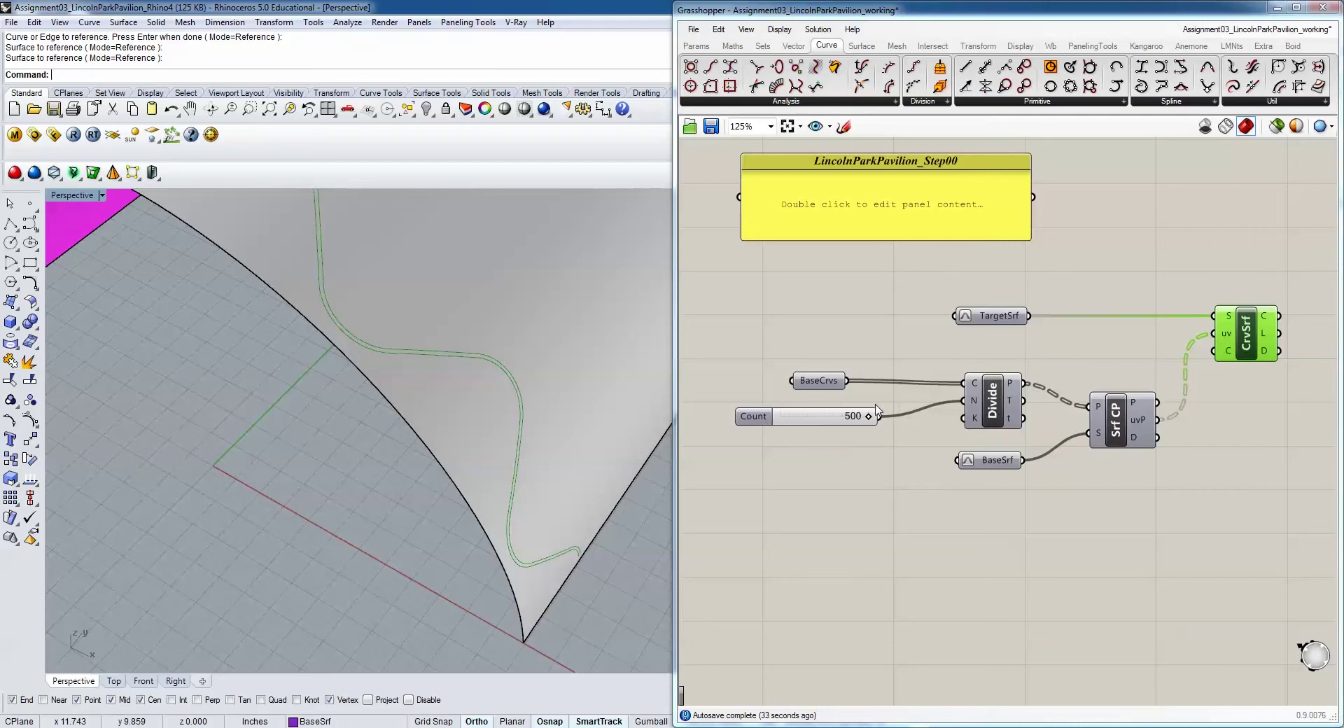
right_click_drag(760, 428, 767, 416)
right_click(759, 410)
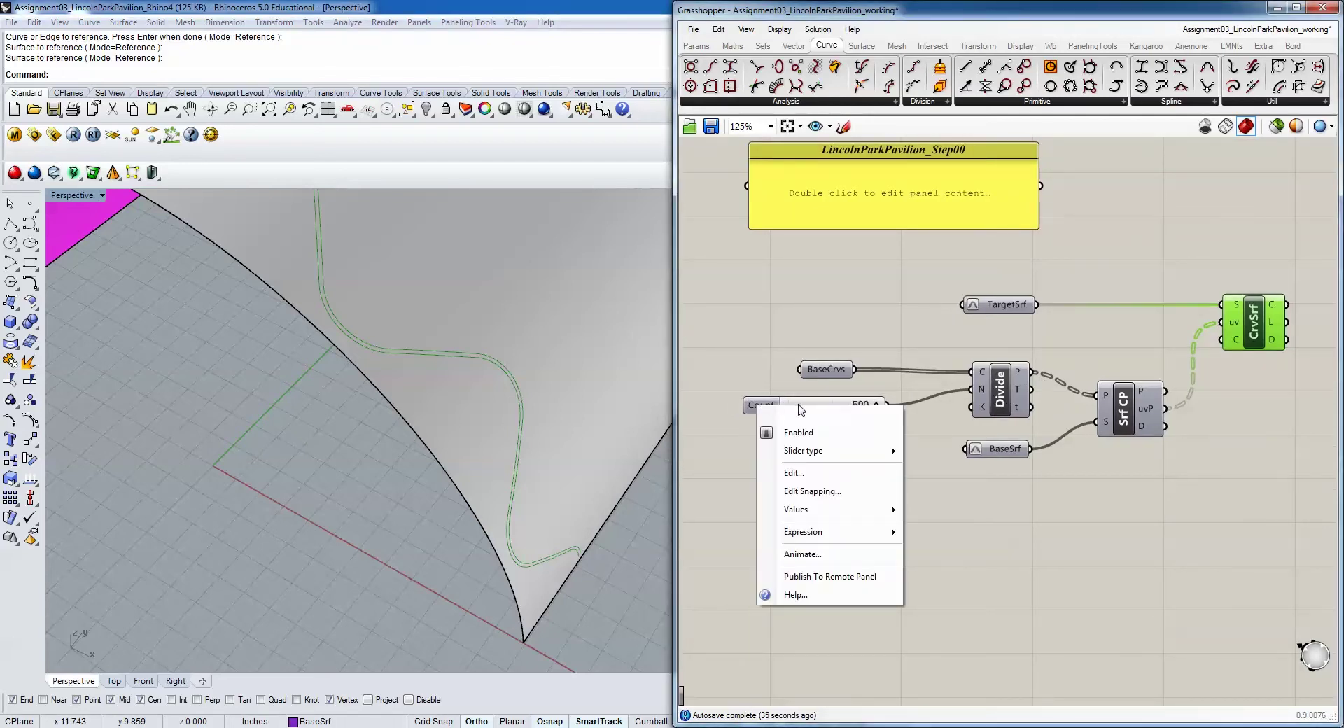
type("Percision")
key("Return")
Step: Lower the Percision slider to 95 and compare the curves on the vault with those on the base surface
scroll(858, 396, "up", 4)
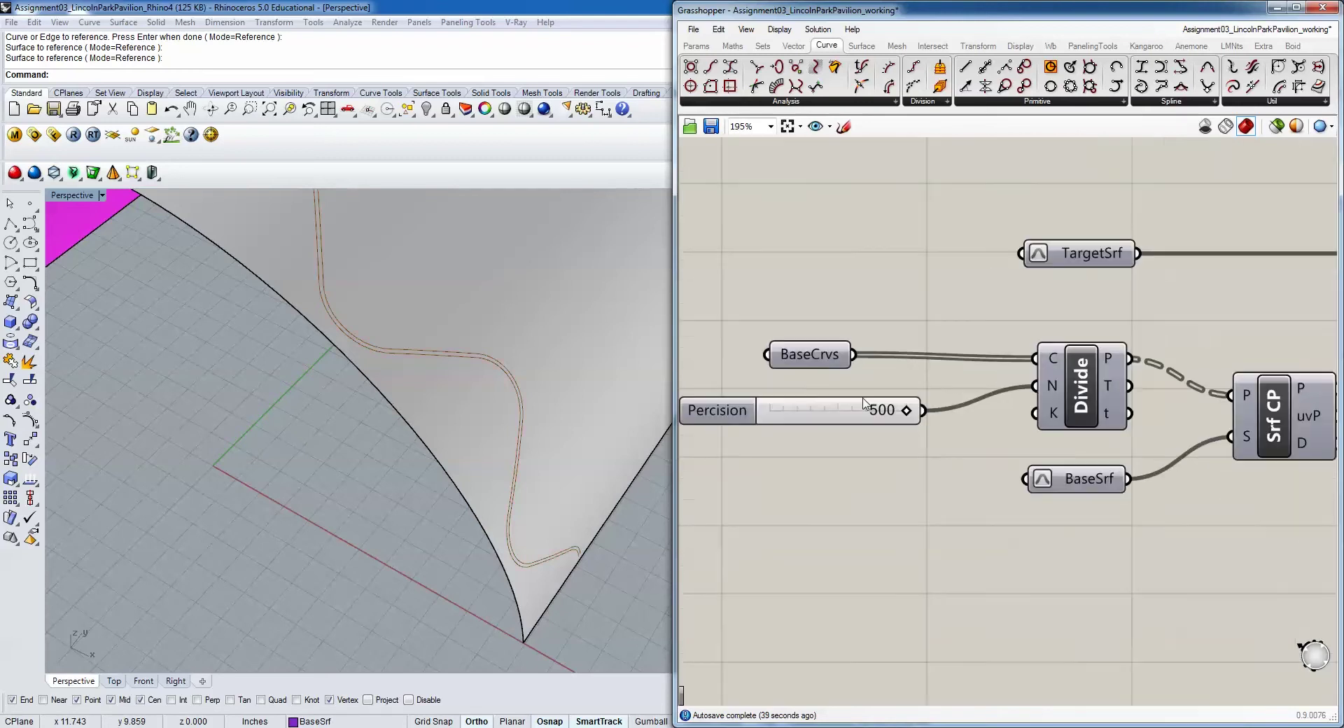
left_click_drag(917, 416, 780, 424)
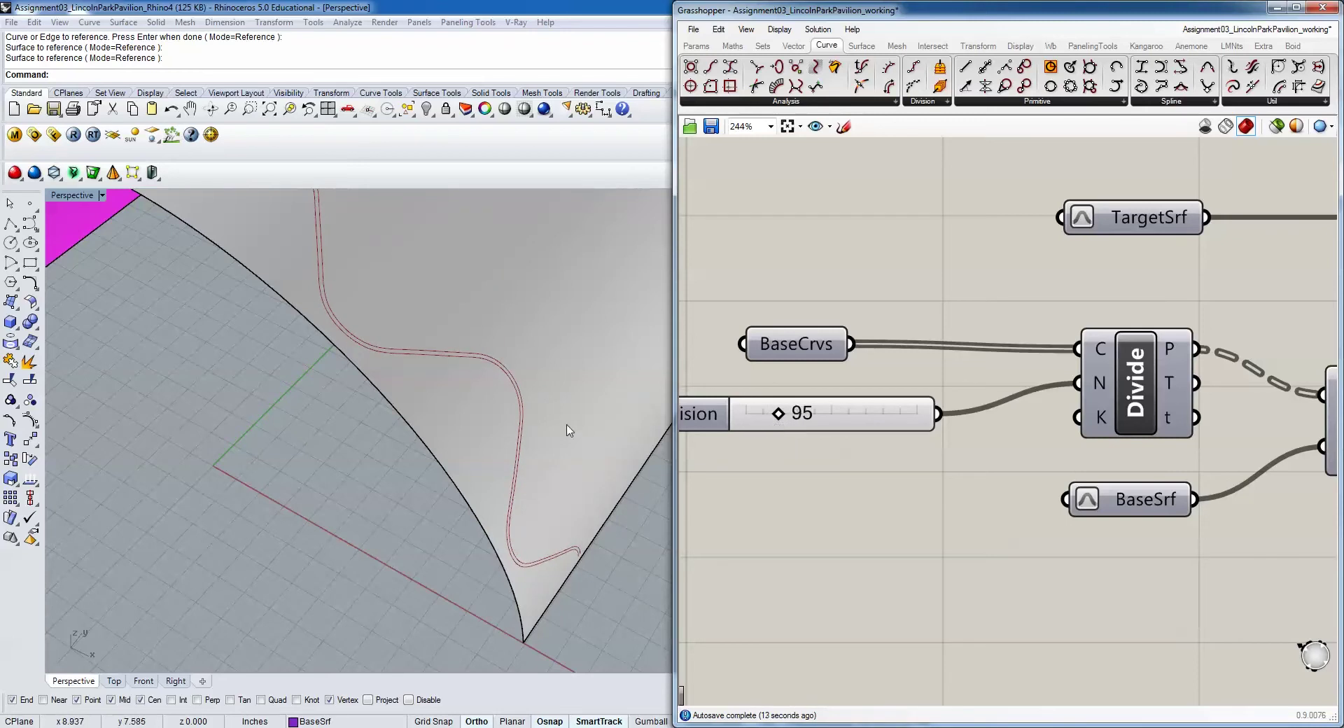
scroll(455, 413, "down", 8)
scroll(530, 508, "up", 6)
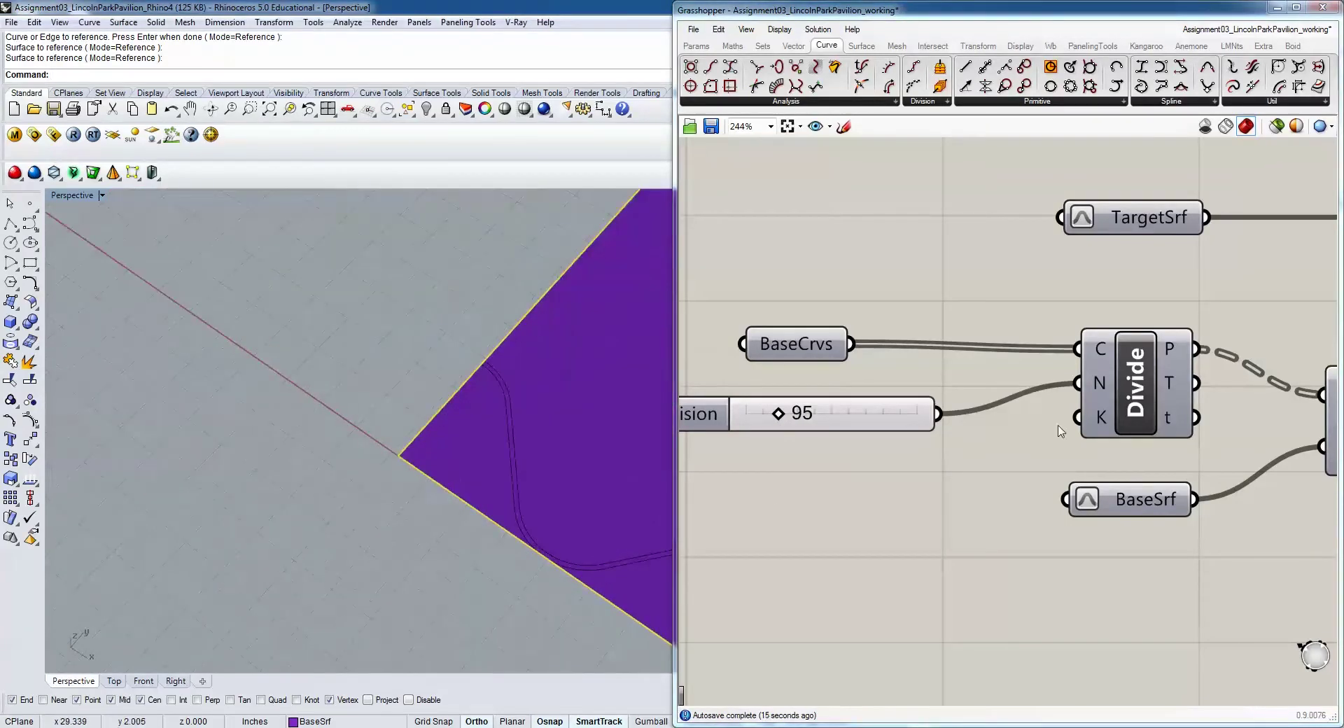
Step: Turn on the Divide component's preview and raise the Percision slider to 500
left_click(1128, 373)
right_click(1128, 372)
left_click(1153, 399)
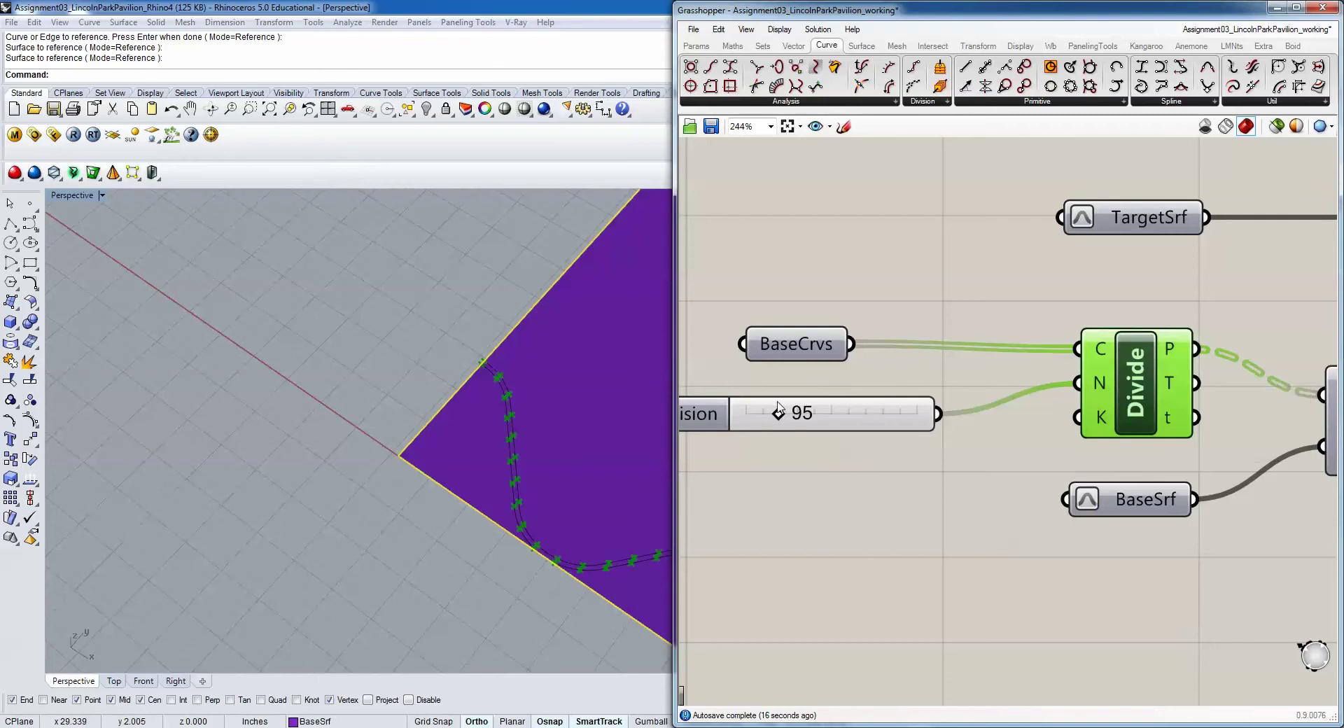
left_click_drag(778, 408, 910, 418)
right_click_drag(442, 419, 450, 264)
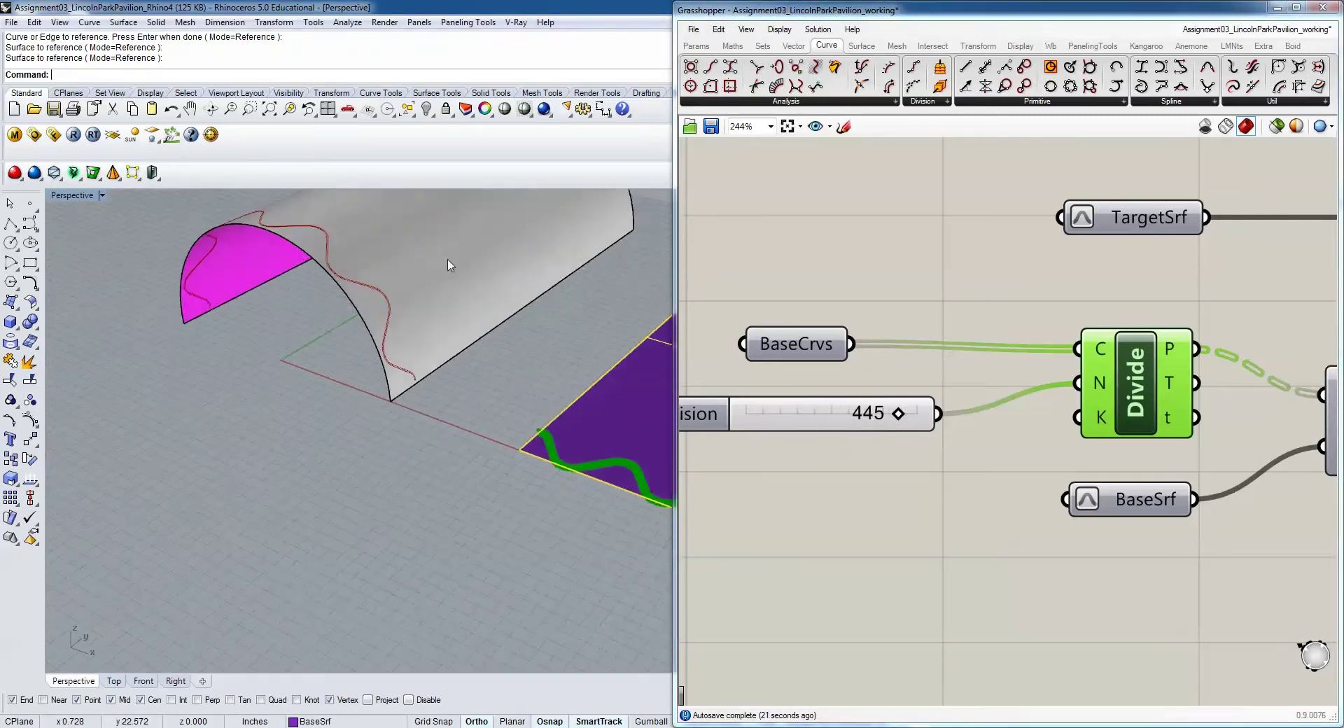
scroll(451, 264, "up", 4)
left_click_drag(898, 413, 933, 420)
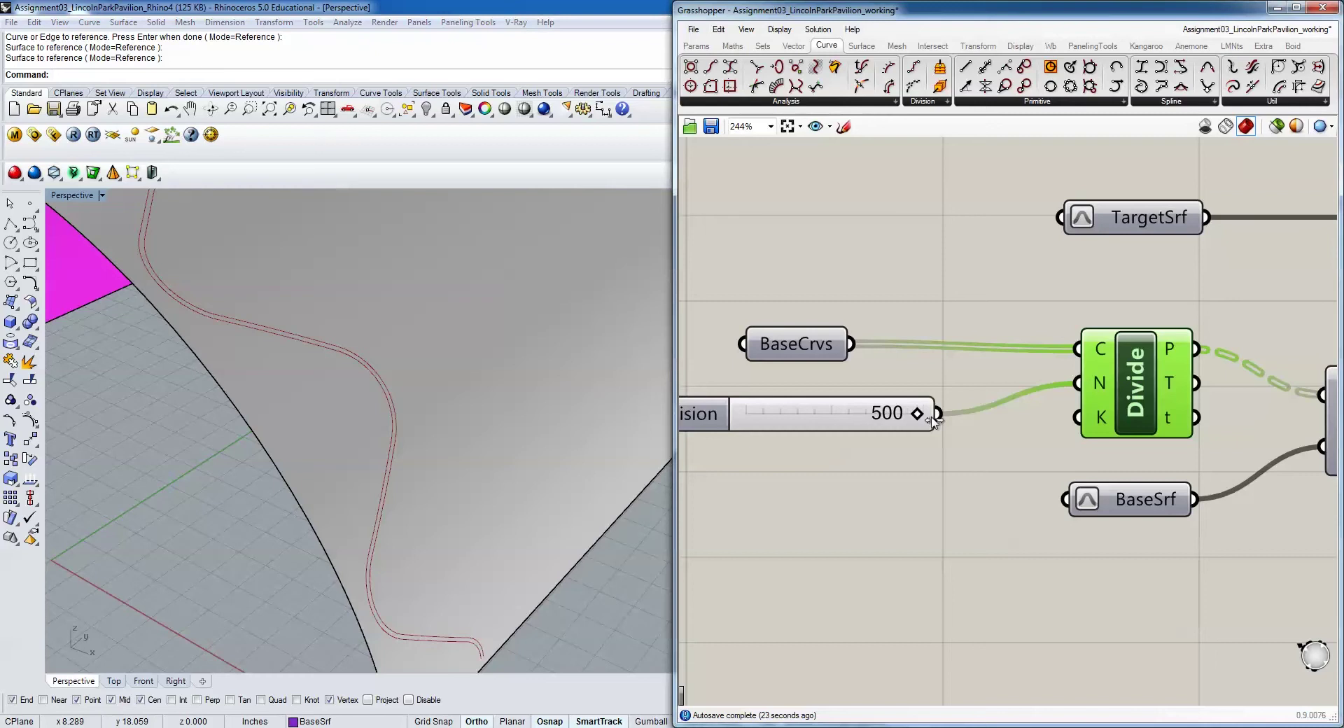
Step: Examine the smoothness of the mapped curves on the vault and review the components that produce them
scroll(544, 411, "down", 3)
mouse_move(453, 421)
right_mouse_down()
mouse_move(356, 370)
mouse_move(312, 387)
mouse_move(333, 394)
mouse_move(375, 463)
mouse_move(425, 414)
mouse_move(462, 454)
mouse_move(456, 423)
mouse_move(434, 432)
right_mouse_up()
scroll(355, 436, "up", 4)
scroll(456, 423, "down", 2)
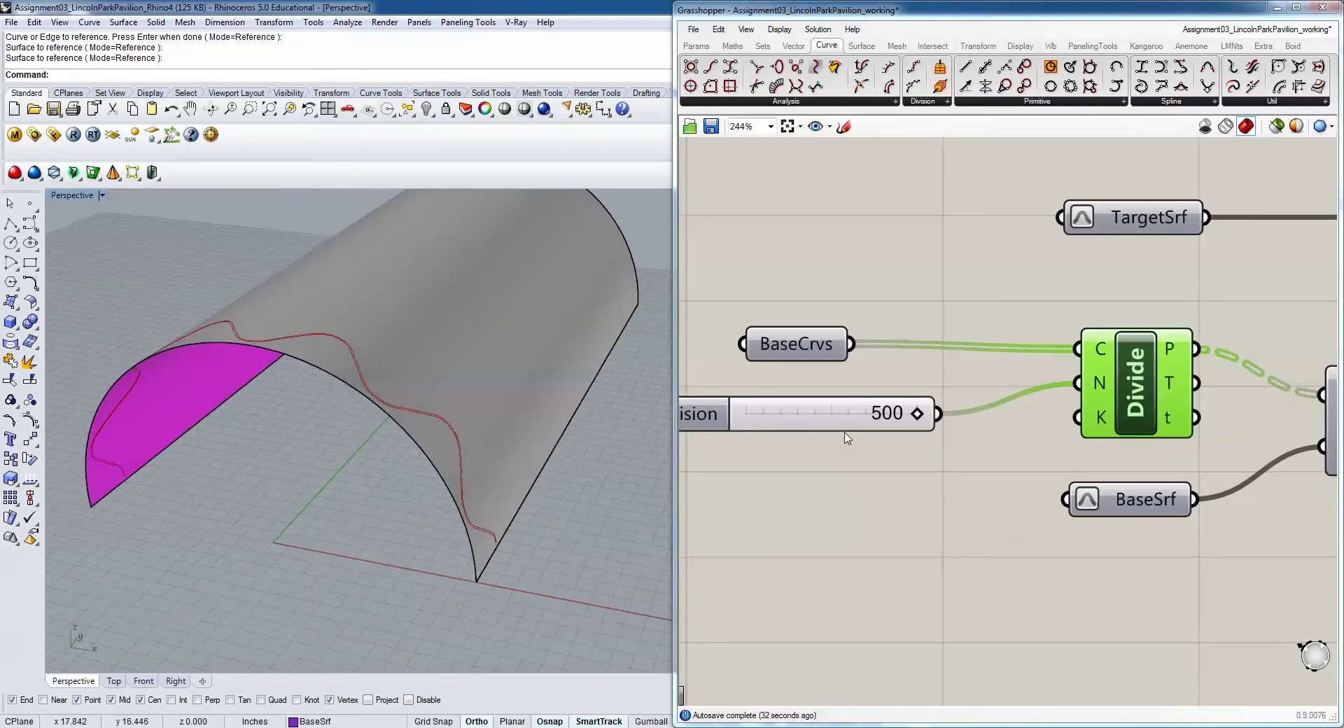
right_click_drag(824, 431, 792, 427)
scroll(968, 411, "down", 1)
right_click_drag(966, 415, 854, 421)
right_click_drag(1027, 426, 969, 421)
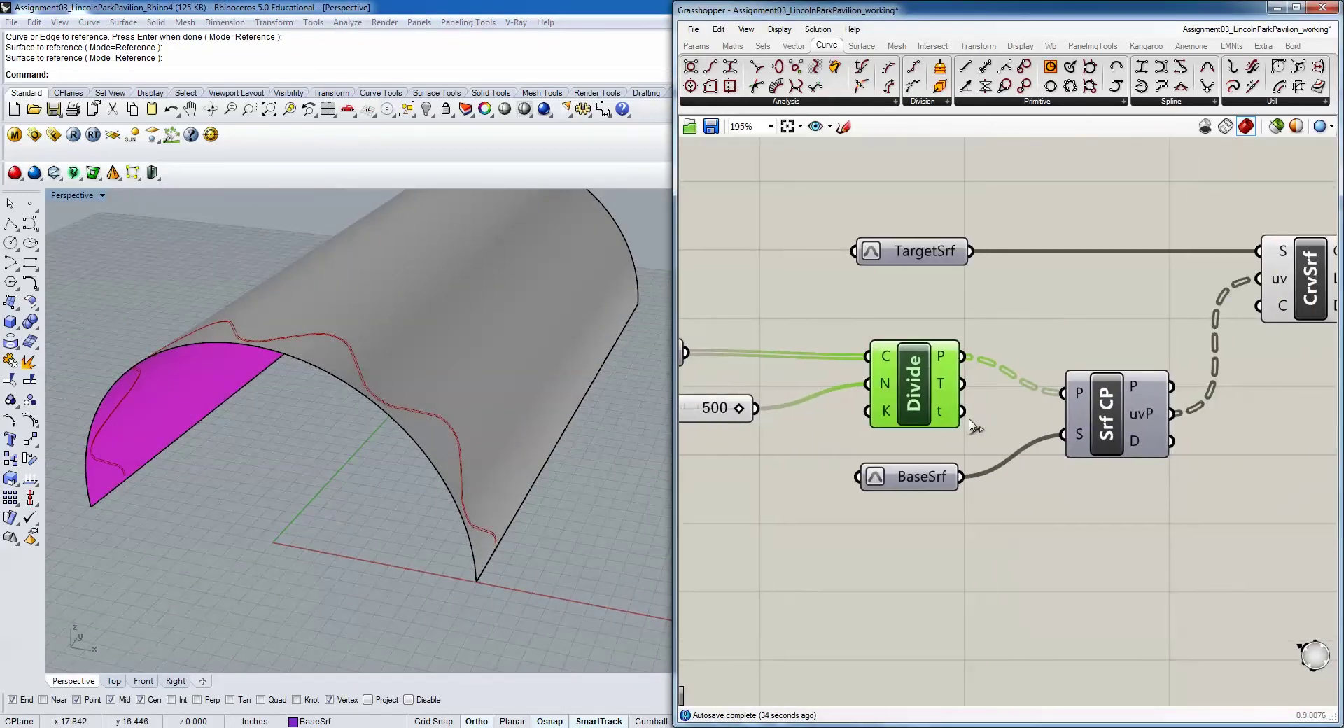
Step: Switch to Windows Photo Viewer, look through the Lincoln Park Pavilion reference photos, and return to the Grasshopper definition
mouse_move(343, 675)
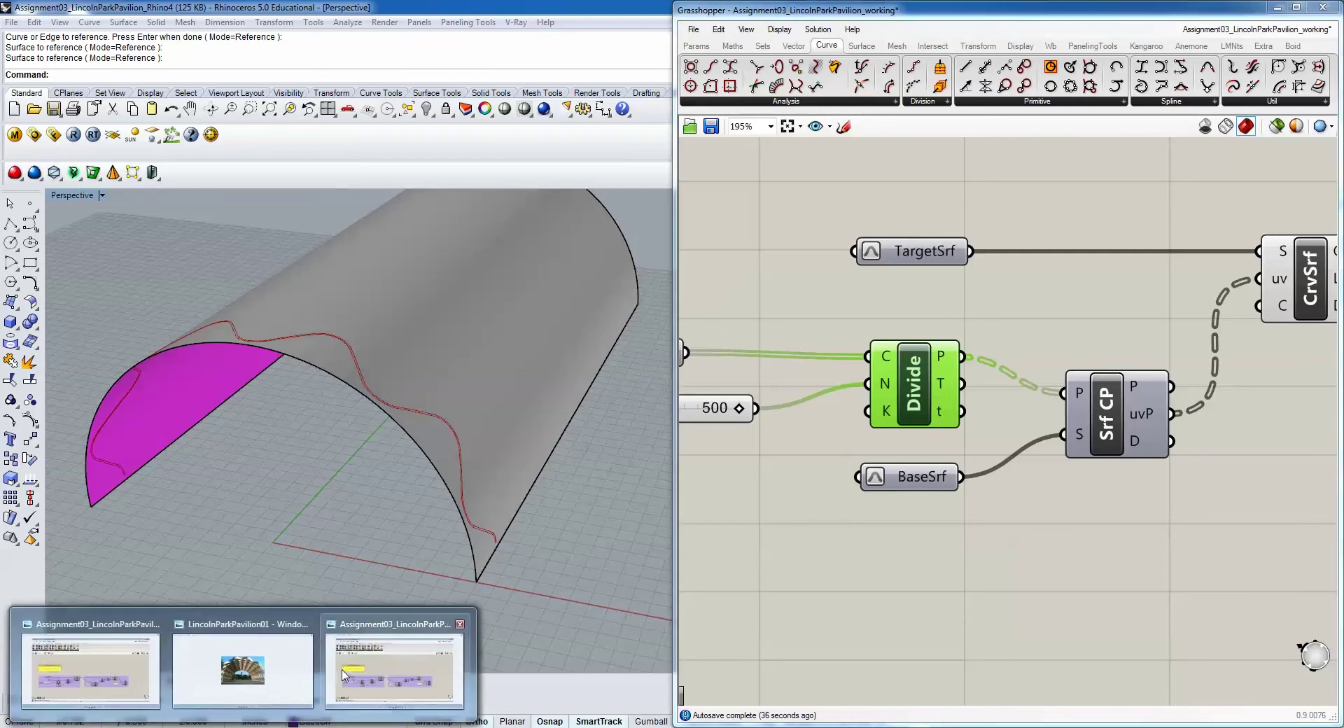
left_click(245, 669)
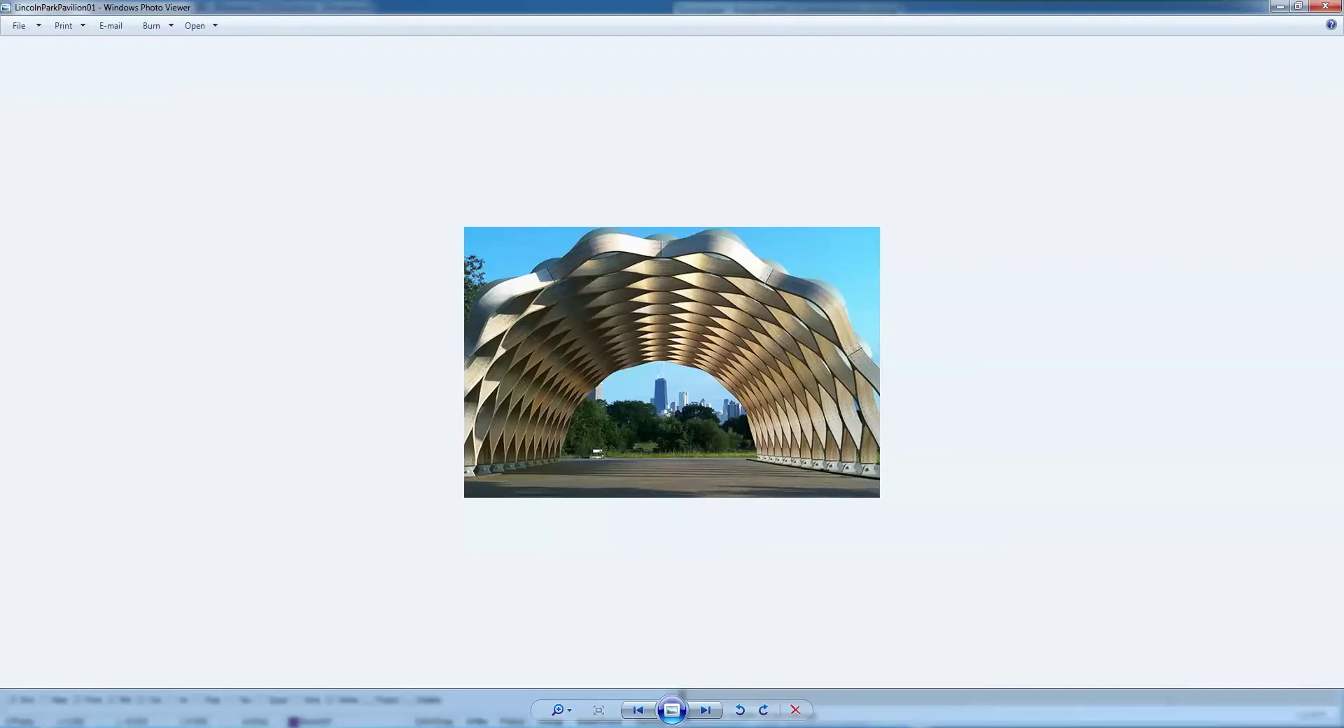
left_click(698, 712)
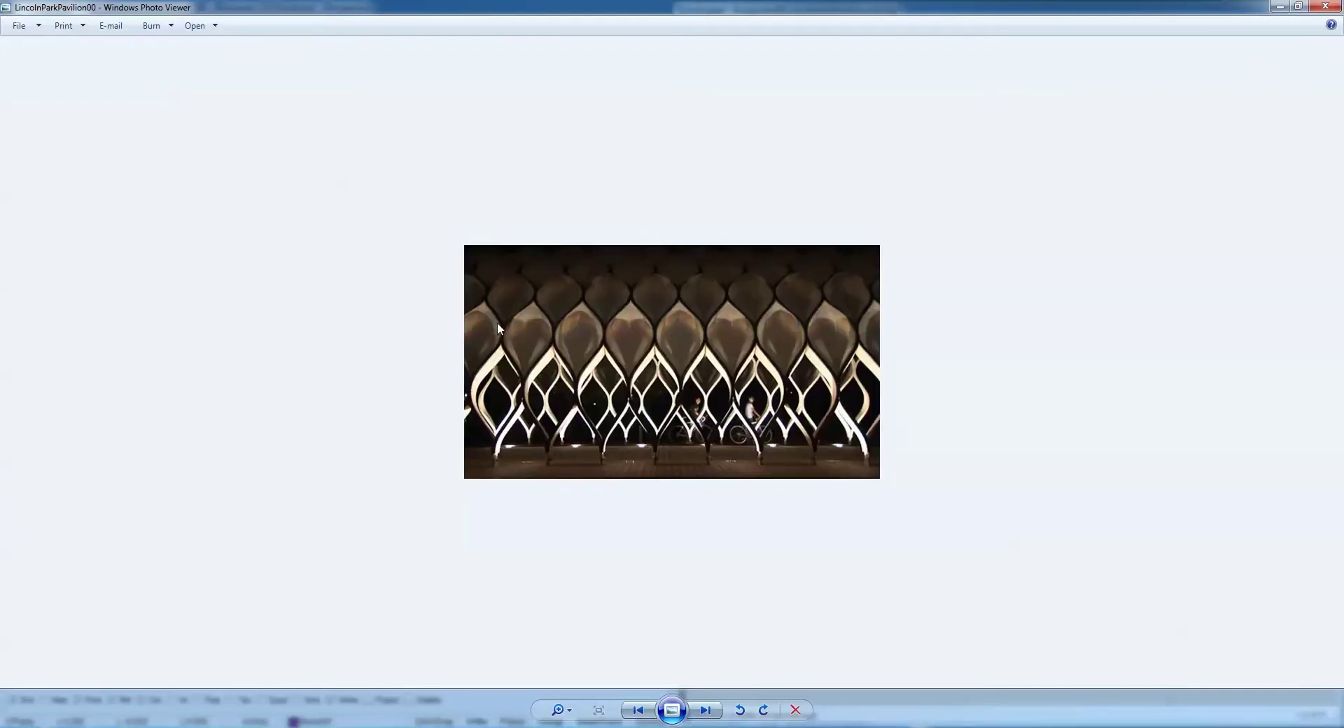
left_click(705, 710)
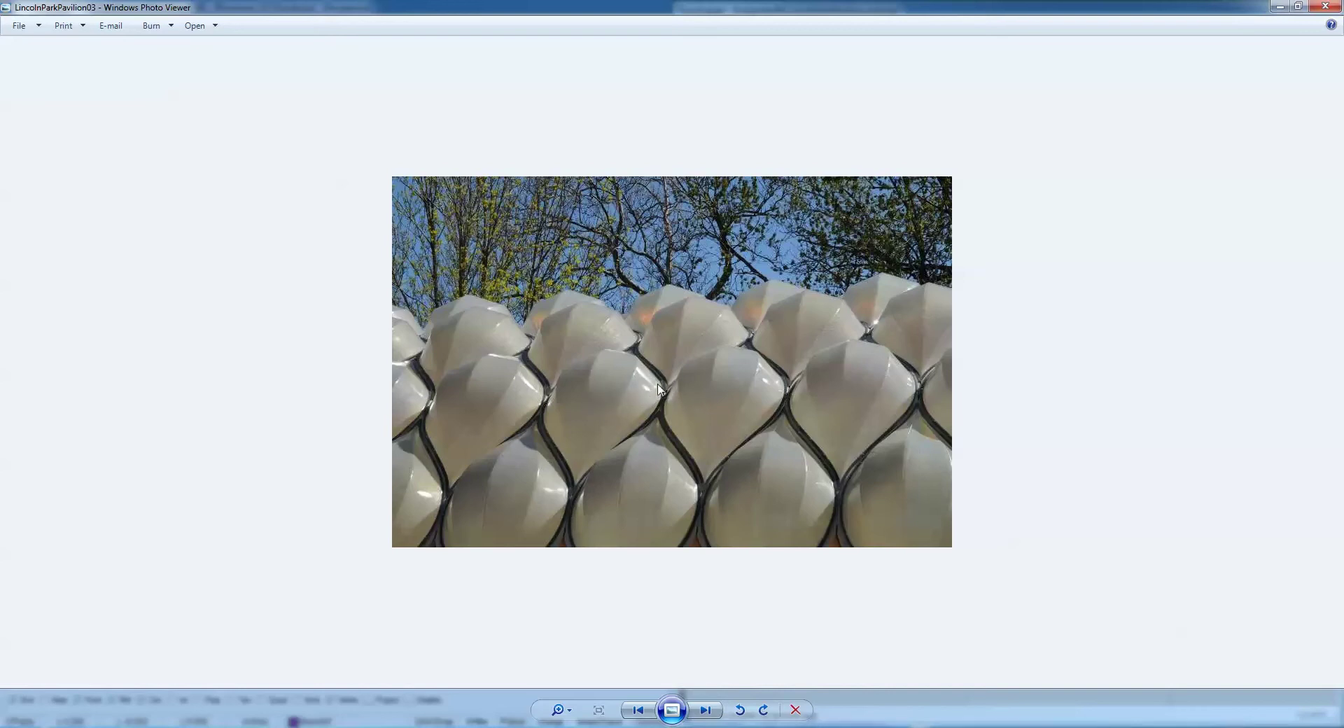
left_click(1279, 9)
Step: Group all the components from BaseCrvs and the Percision slider through TargetSrf, BaseSrf and CrvSrf, and deselect them
scroll(1182, 292, "down", 5)
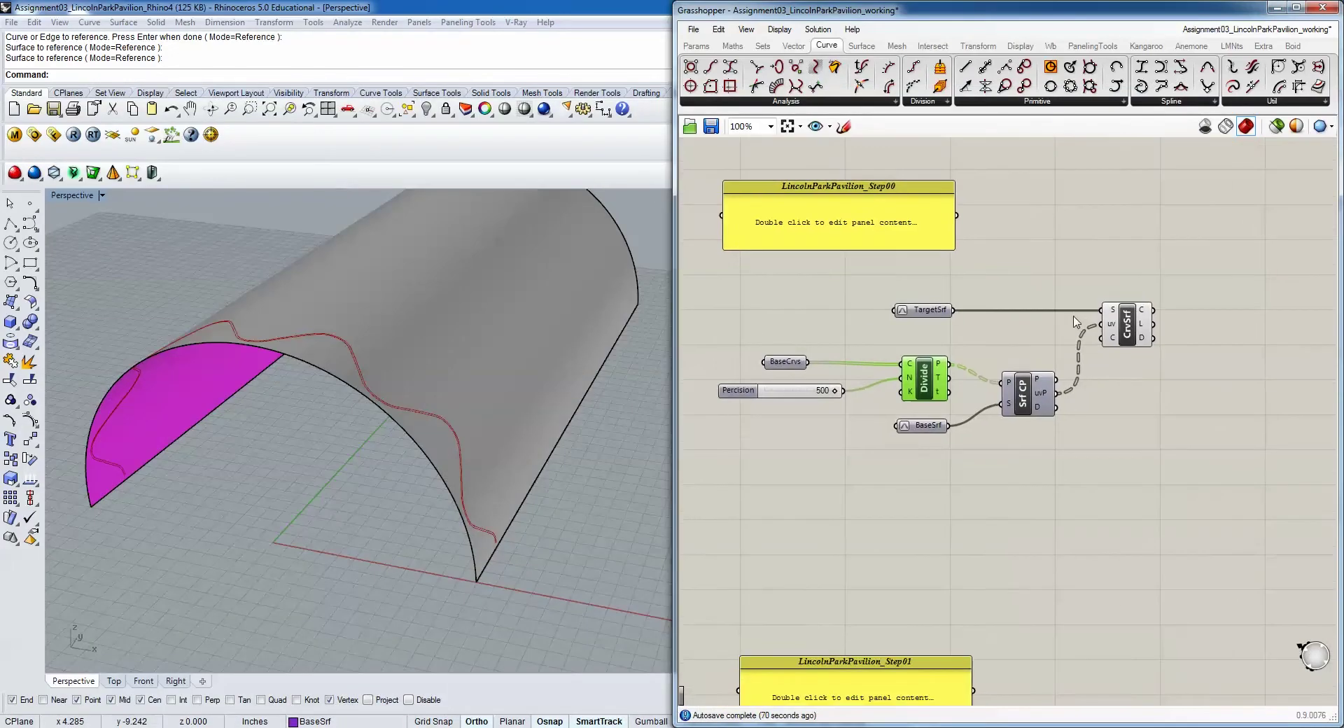
left_click_drag(1181, 293, 835, 439)
scroll(937, 411, "up", 3)
right_click(935, 407)
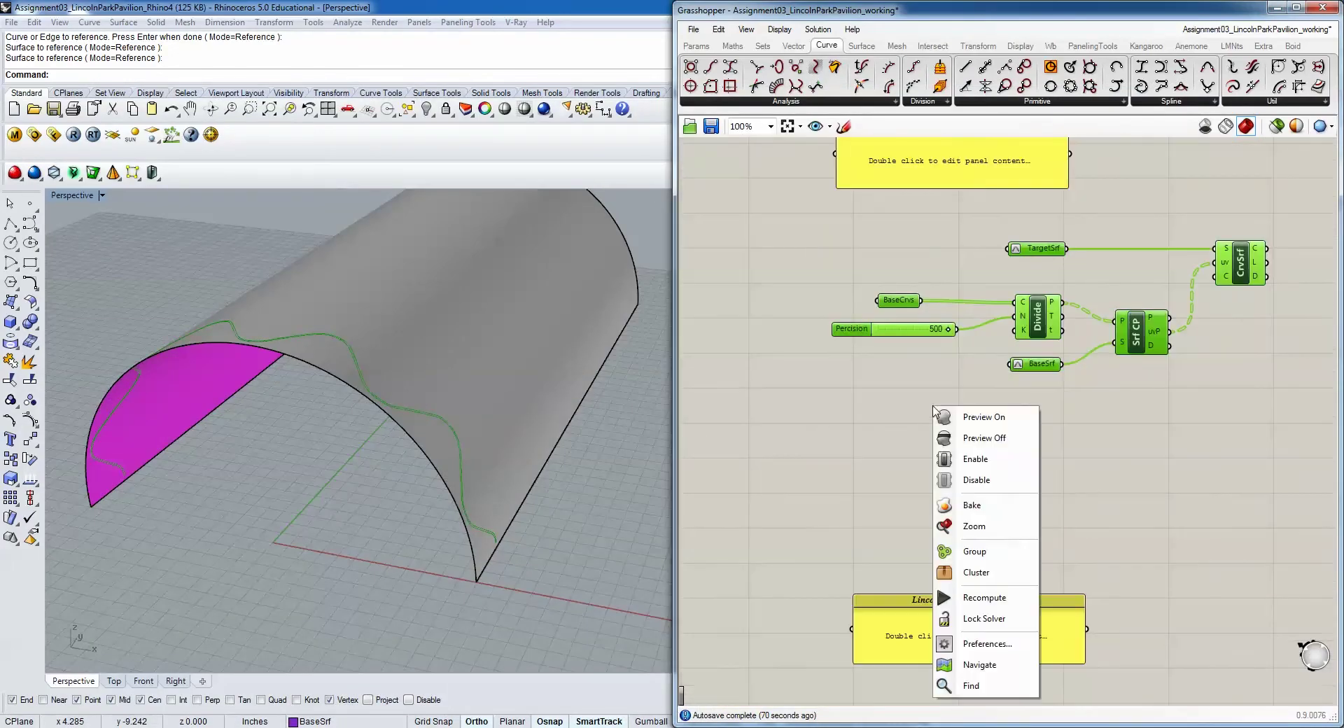
left_click(970, 555)
right_click_drag(1045, 411, 953, 399)
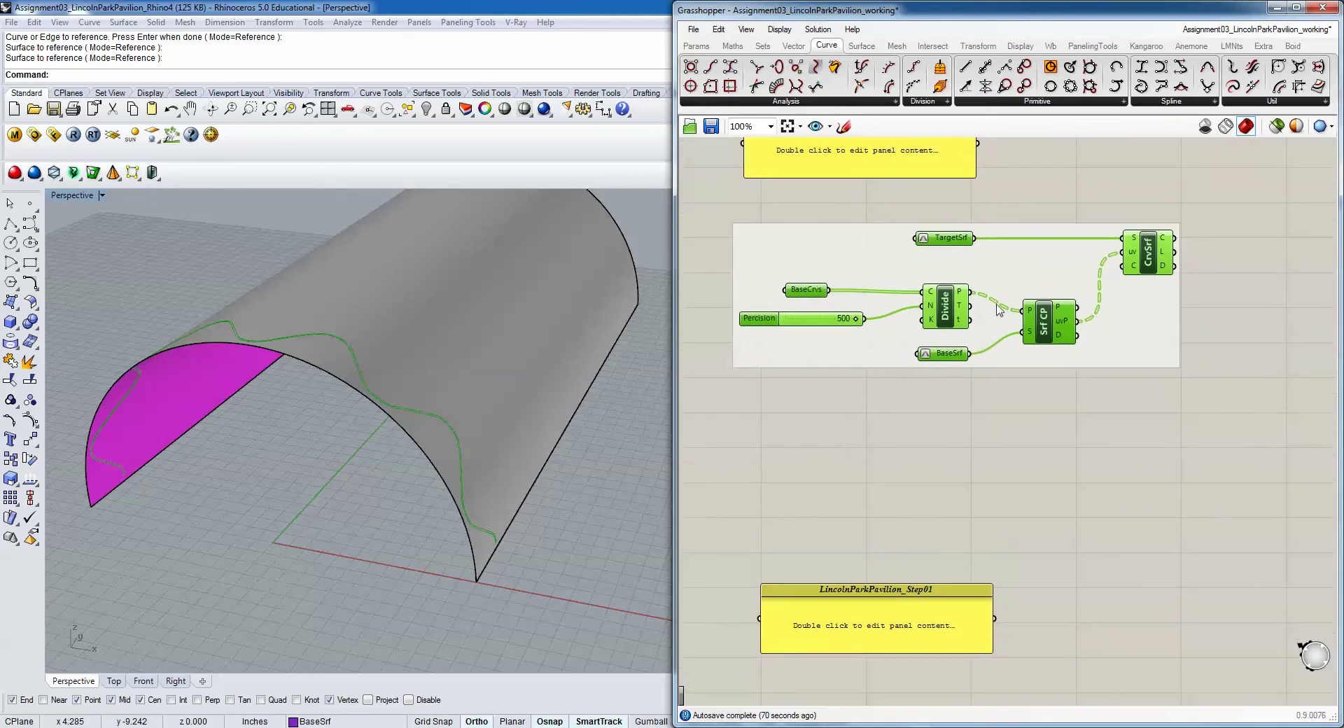
left_click_drag(1018, 241, 1001, 272)
left_click(1002, 223)
Step: Review the grouped definition from Divide to CrvSrf and inspect the mapped curve pair on the vault up close
scroll(1044, 263, "up", 2)
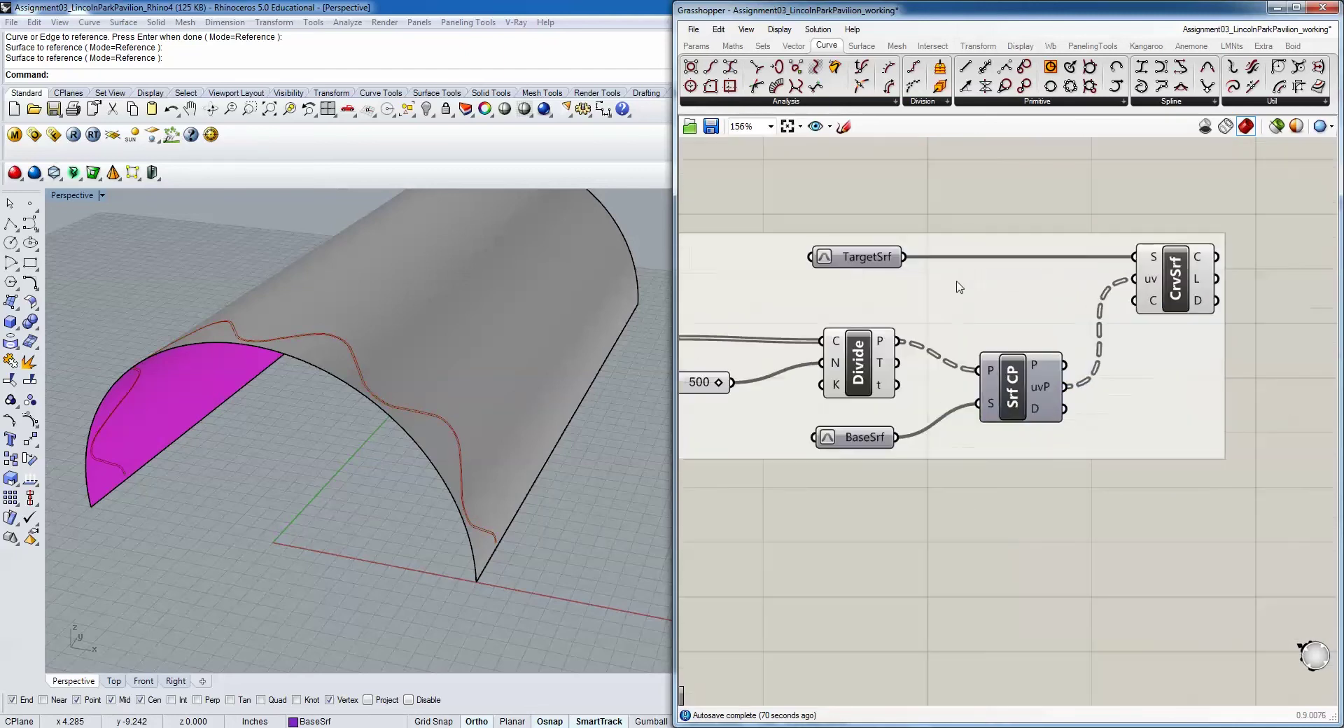
right_click_drag(906, 294, 1036, 276)
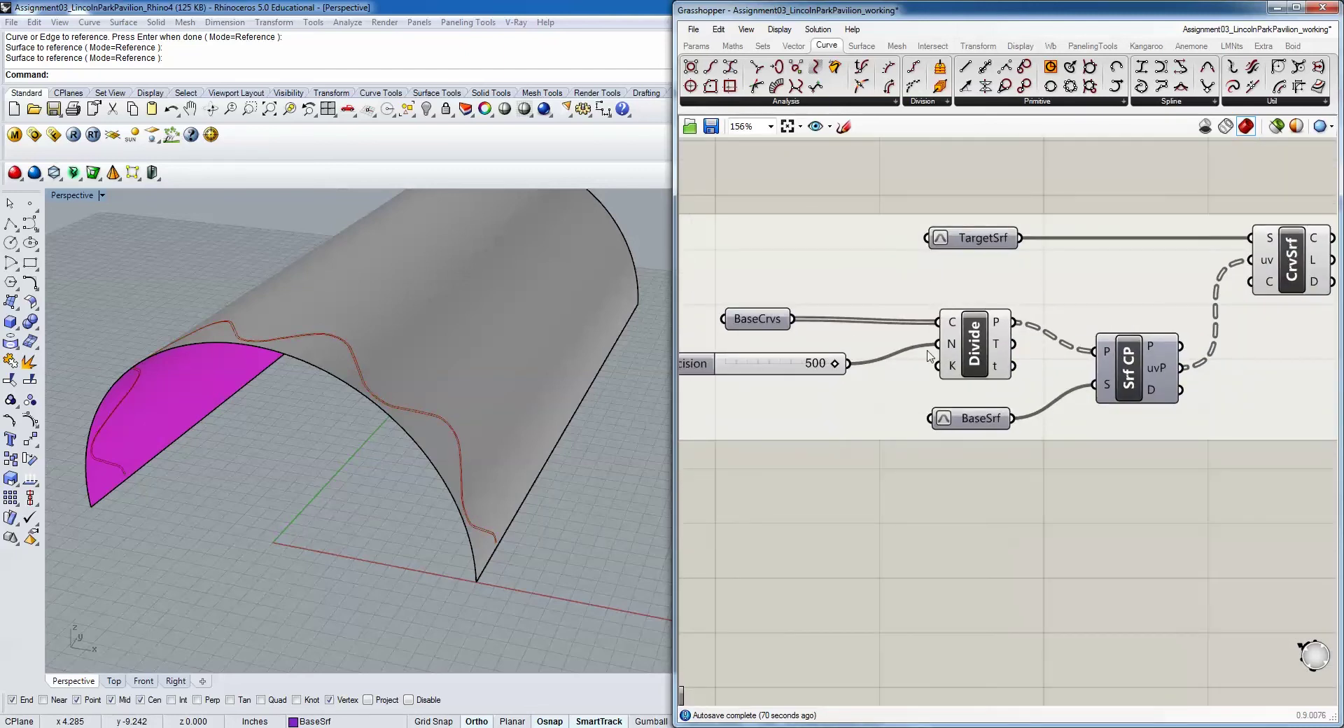
right_click_drag(964, 350, 956, 360)
right_click_drag(971, 362, 878, 377)
right_click_drag(1053, 370, 953, 387)
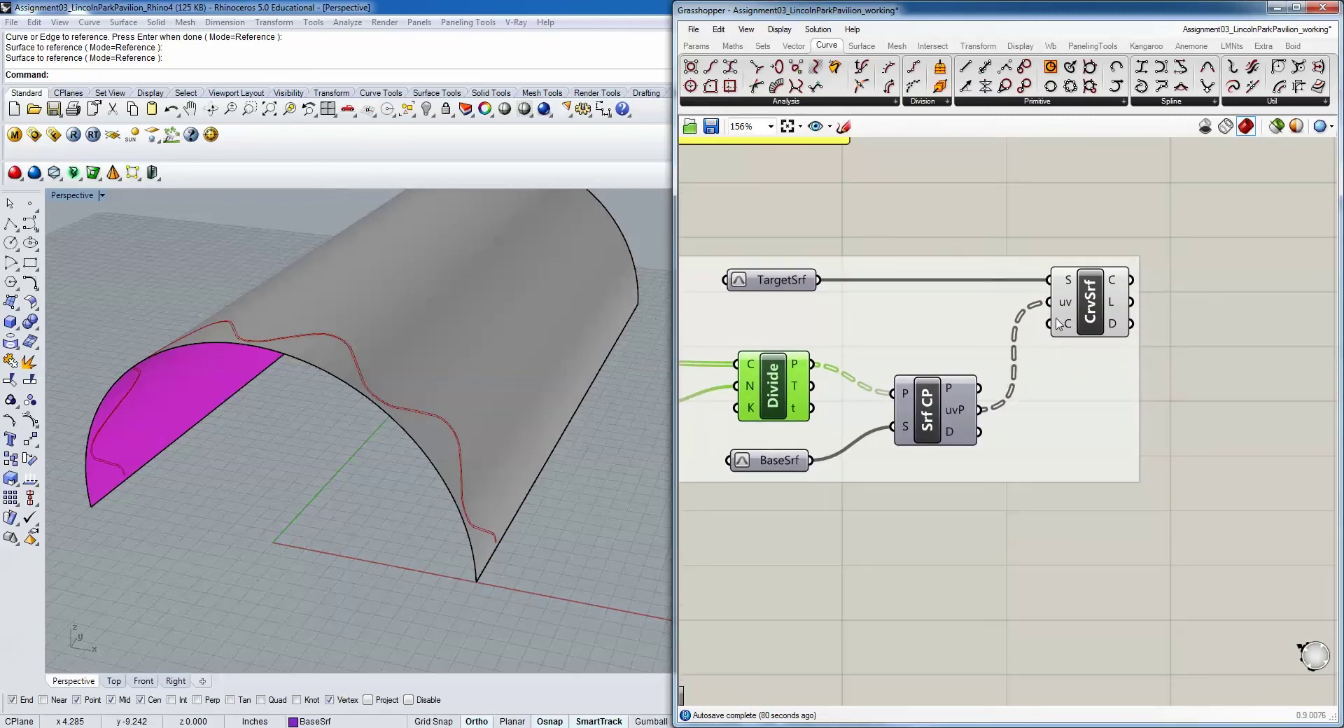
right_click_drag(489, 375, 438, 357)
scroll(443, 346, "up", 4)
scroll(442, 346, "down", 5)
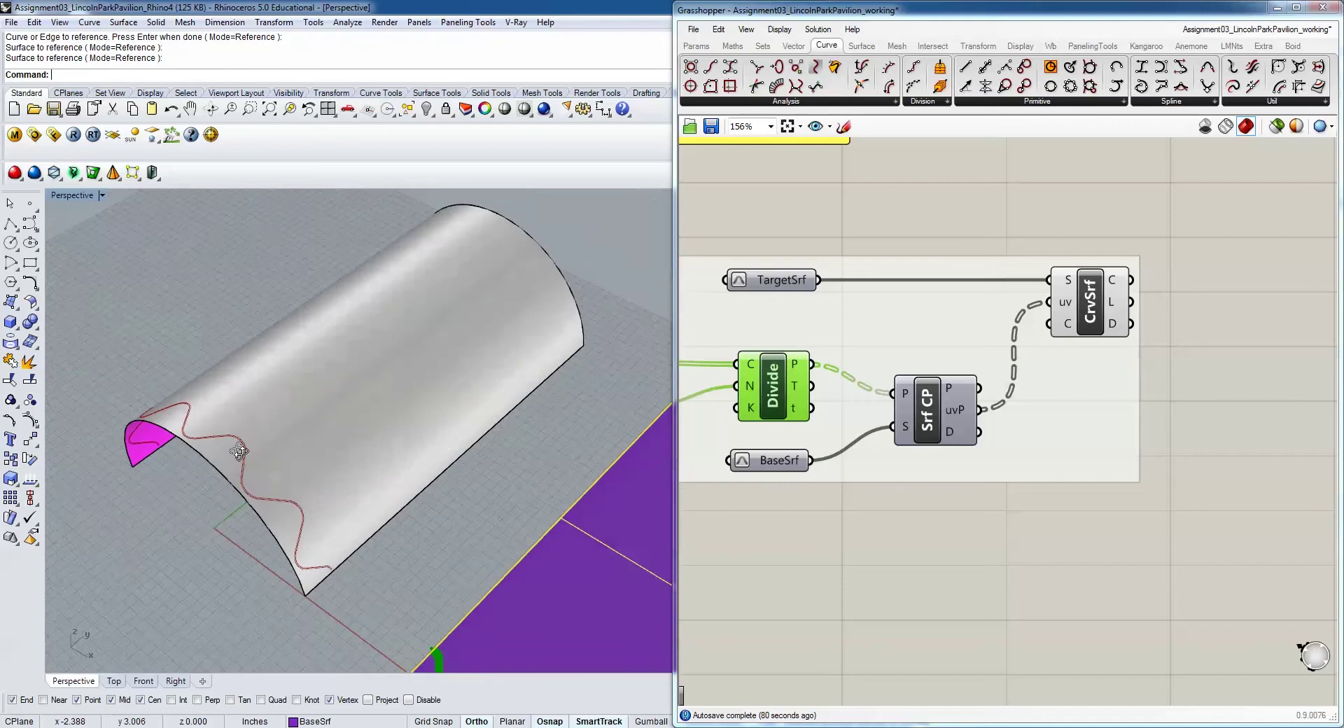
right_click_drag(1041, 388, 1003, 383)
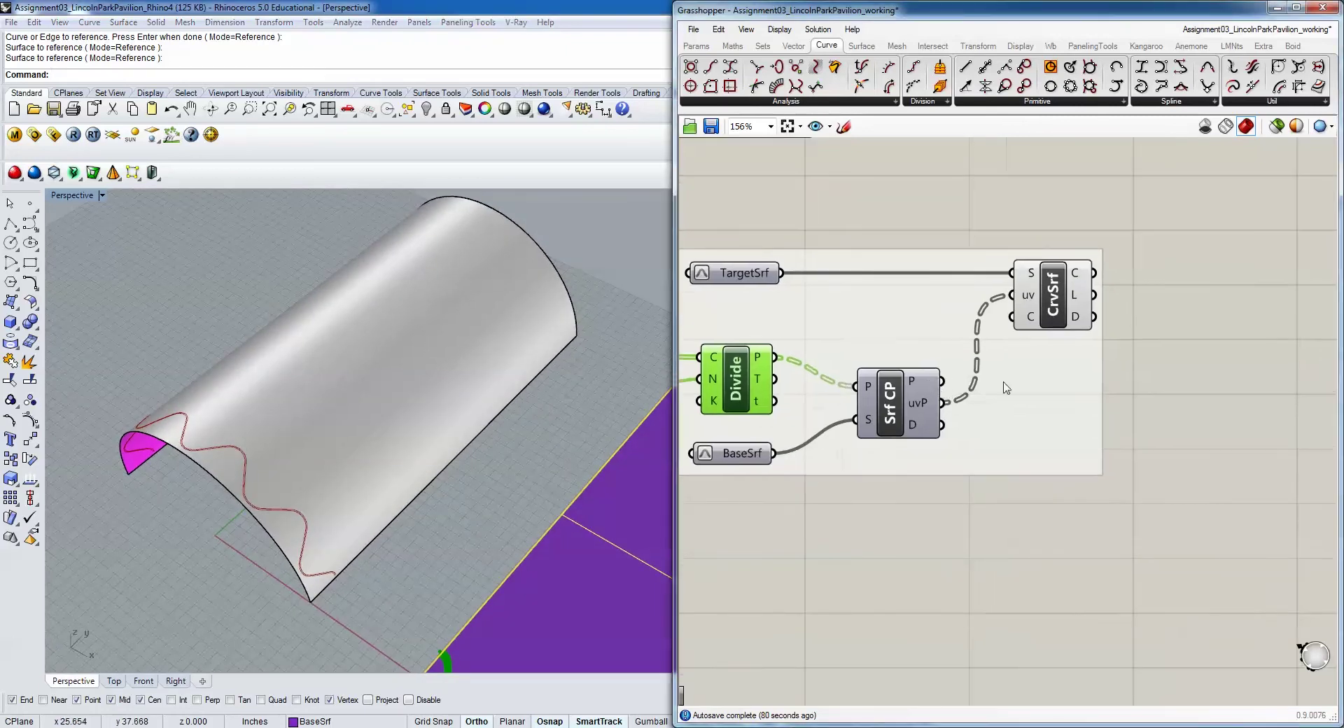
left_click(1107, 355)
right_click_drag(1143, 337, 992, 362)
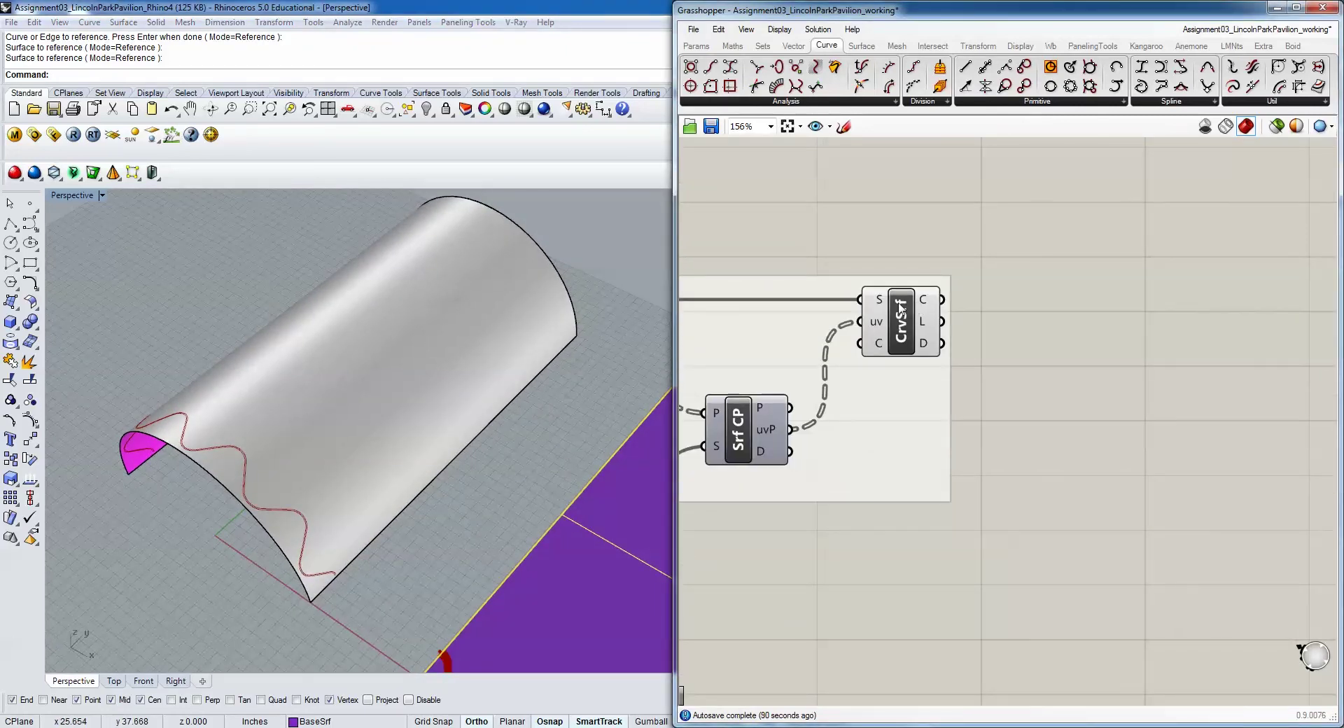
scroll(292, 510, "up", 6)
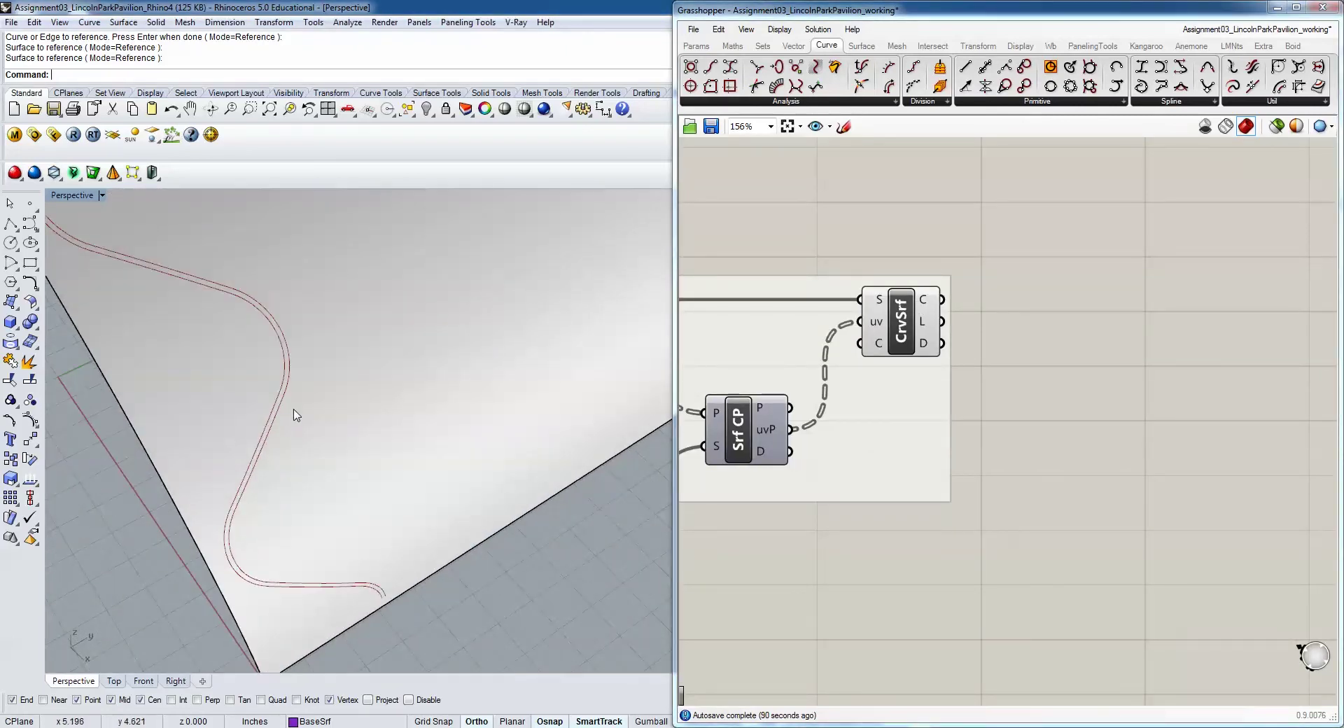
scroll(296, 415, "up", 3)
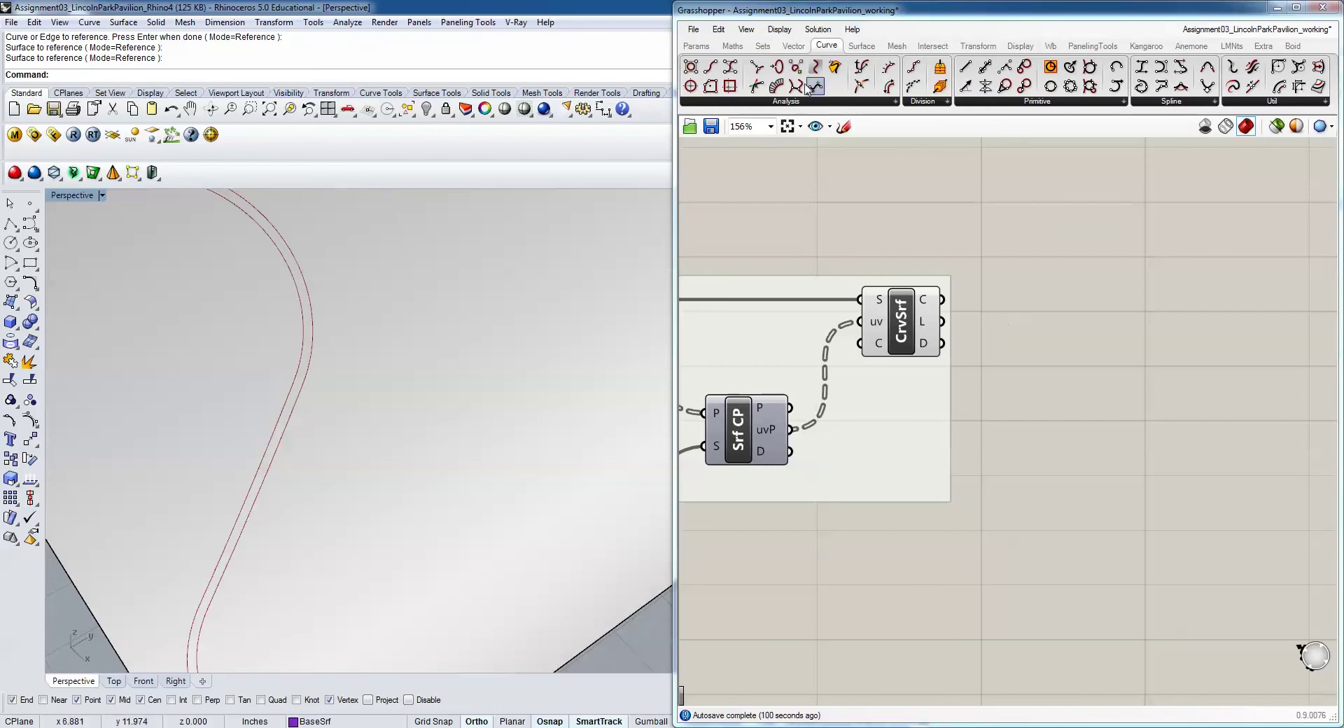
Step: Try to feed CrvSrf's C output into the L input of a new Insert Items component, and delete that component
left_click(763, 46)
left_click(775, 101)
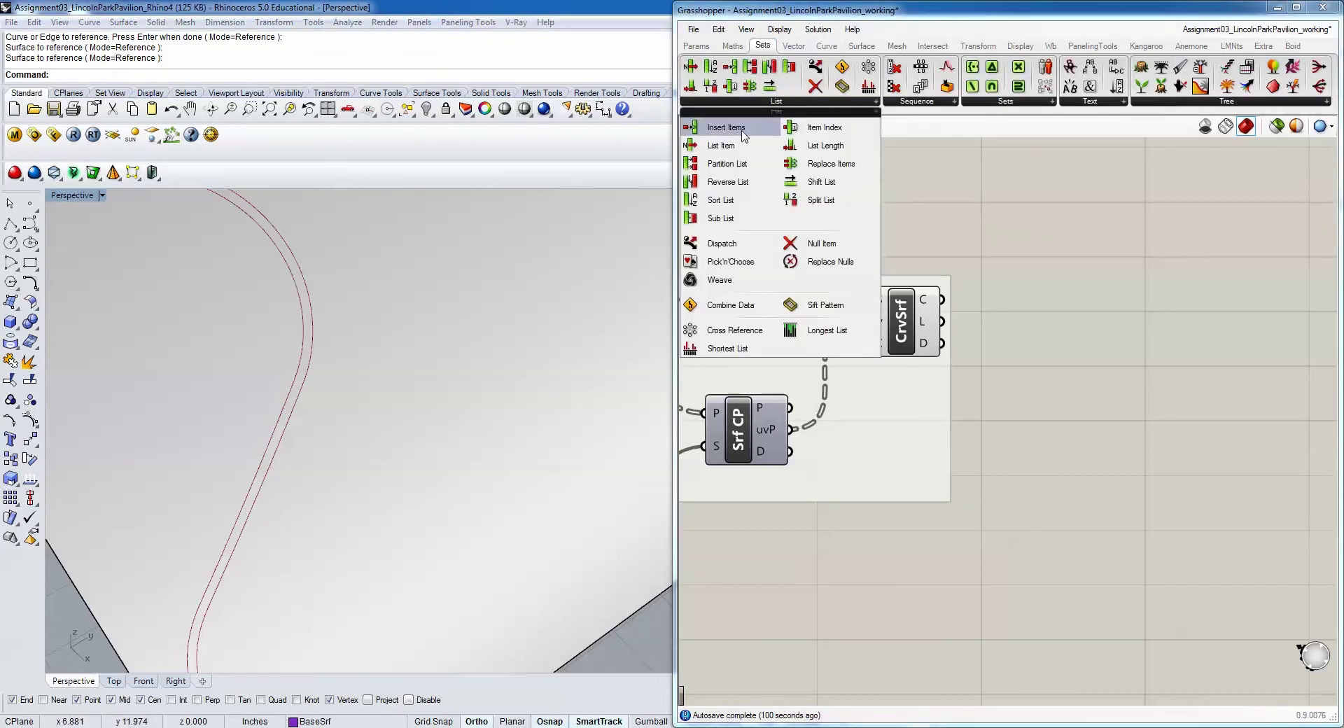
left_click_drag(746, 136, 1079, 321)
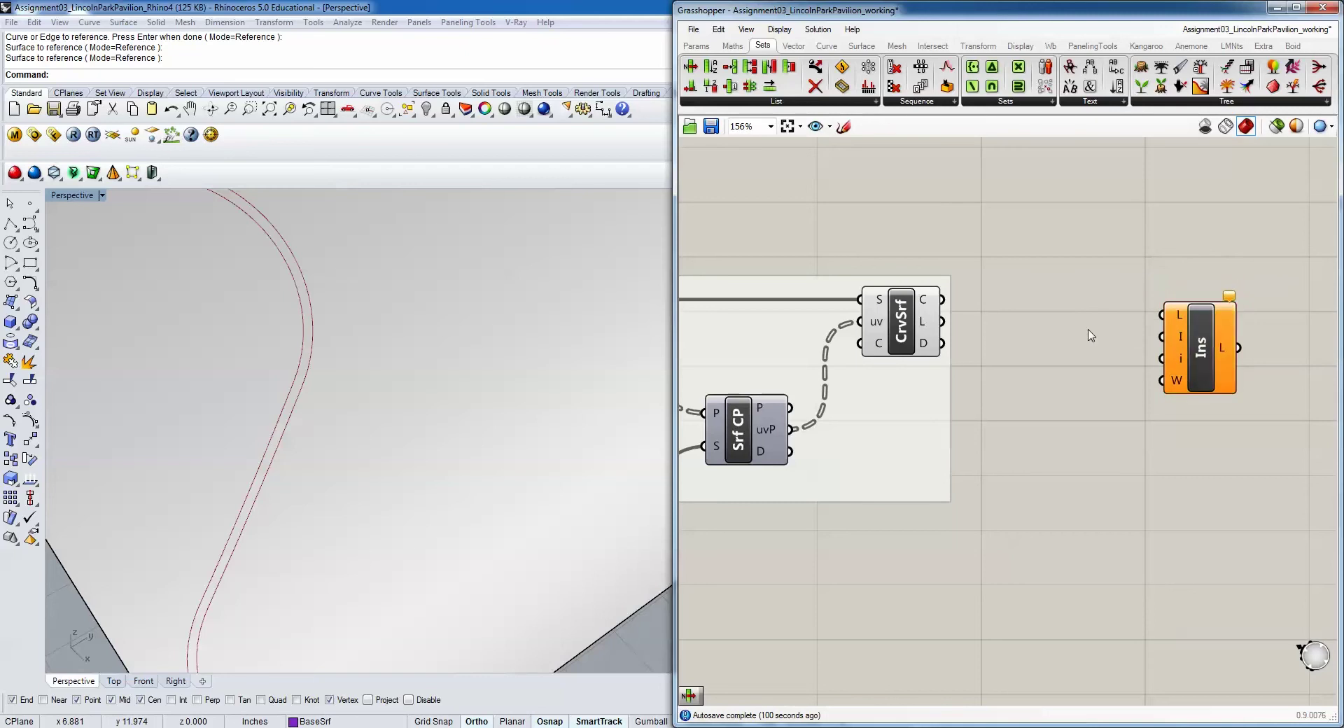
left_click_drag(942, 299, 1162, 315)
left_click_drag(1204, 355, 1186, 359)
key("Delete")
Step: Add a List Item component beyond the group and feed CrvSrf's C output into its L input
left_click(817, 101)
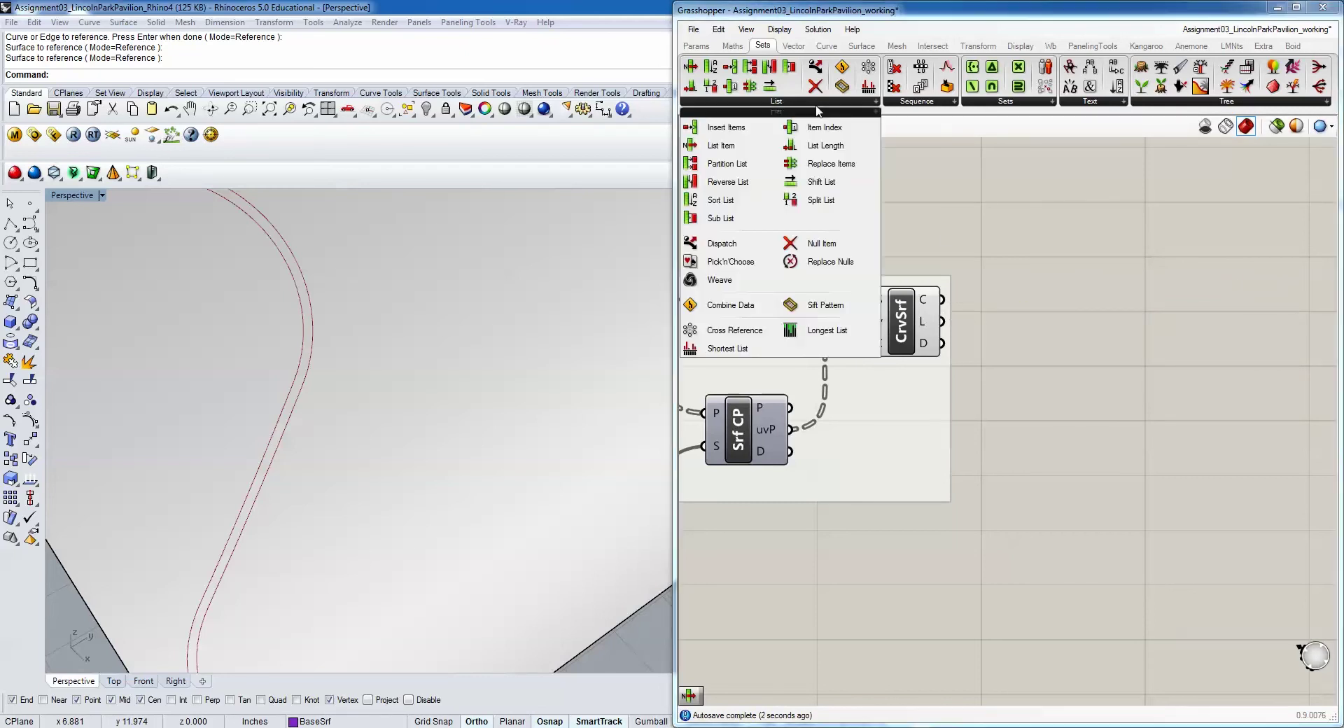
left_click_drag(724, 147, 1165, 323)
left_click_drag(985, 300, 1124, 297)
left_click_drag(1165, 308, 1183, 324)
right_click_drag(1110, 319, 1121, 267)
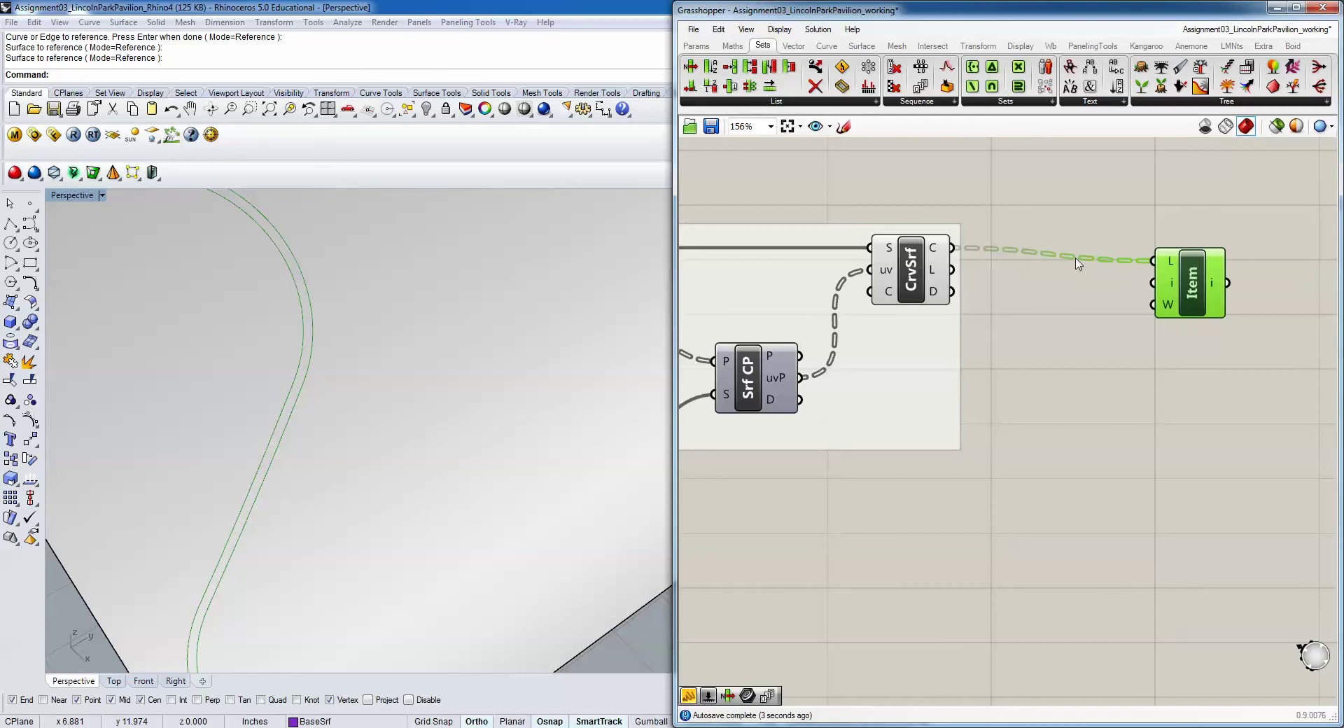
right_click_drag(564, 332, 523, 348)
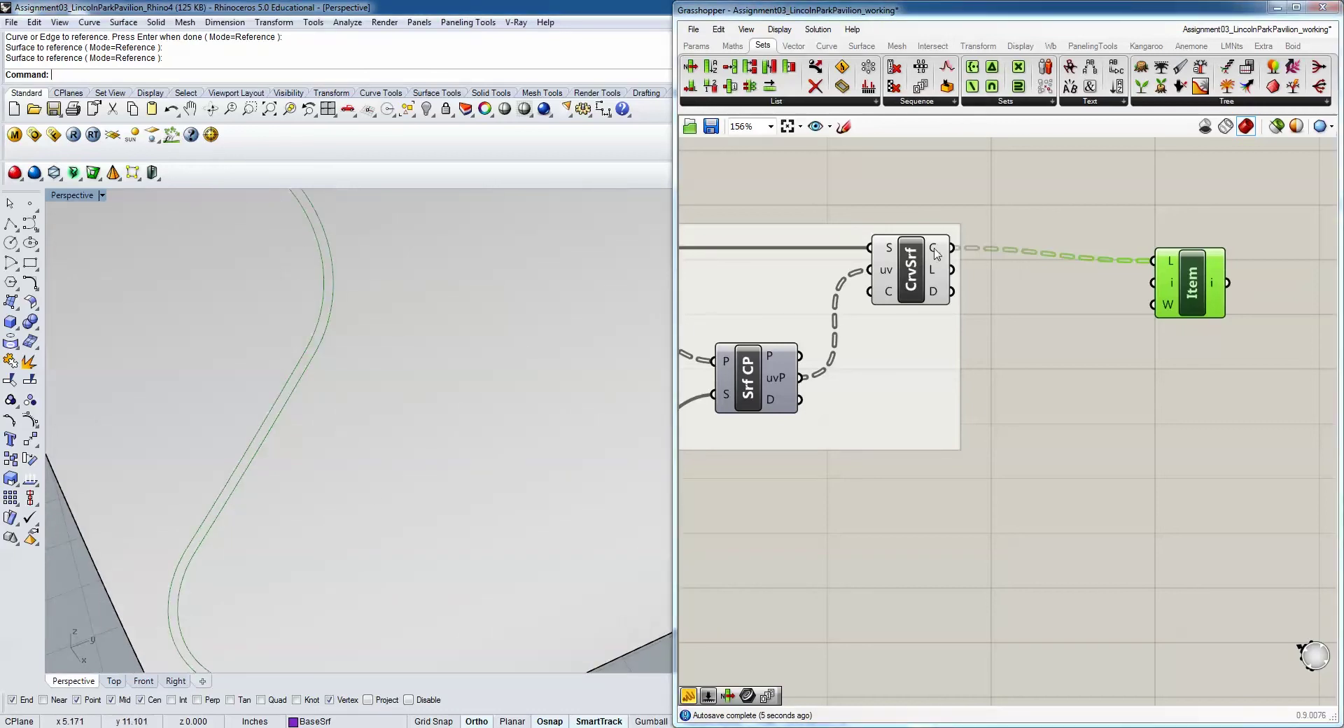
Step: Read the data structure of CrvSrf's C output in a temporary panel placed above the List Item
left_click(696, 46)
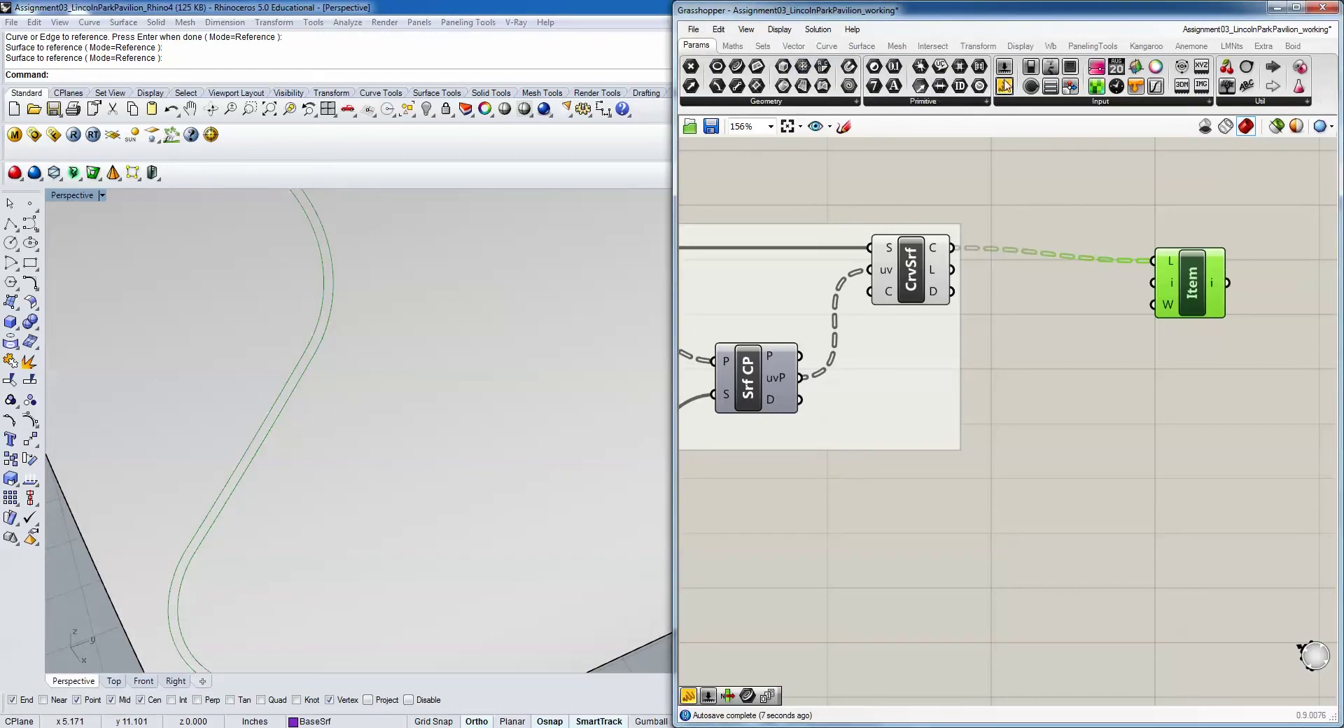
left_click_drag(1005, 84, 1075, 180)
left_click_drag(952, 247, 984, 171)
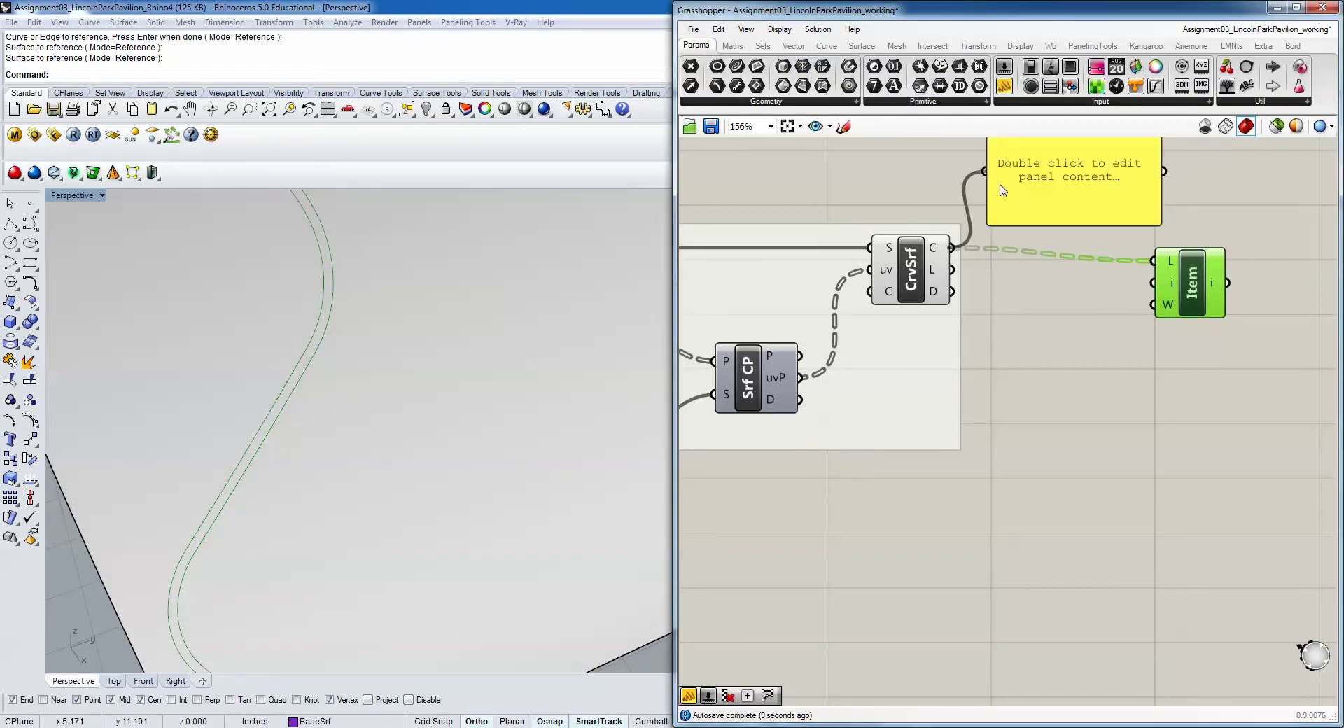
right_click_drag(1072, 192, 985, 261)
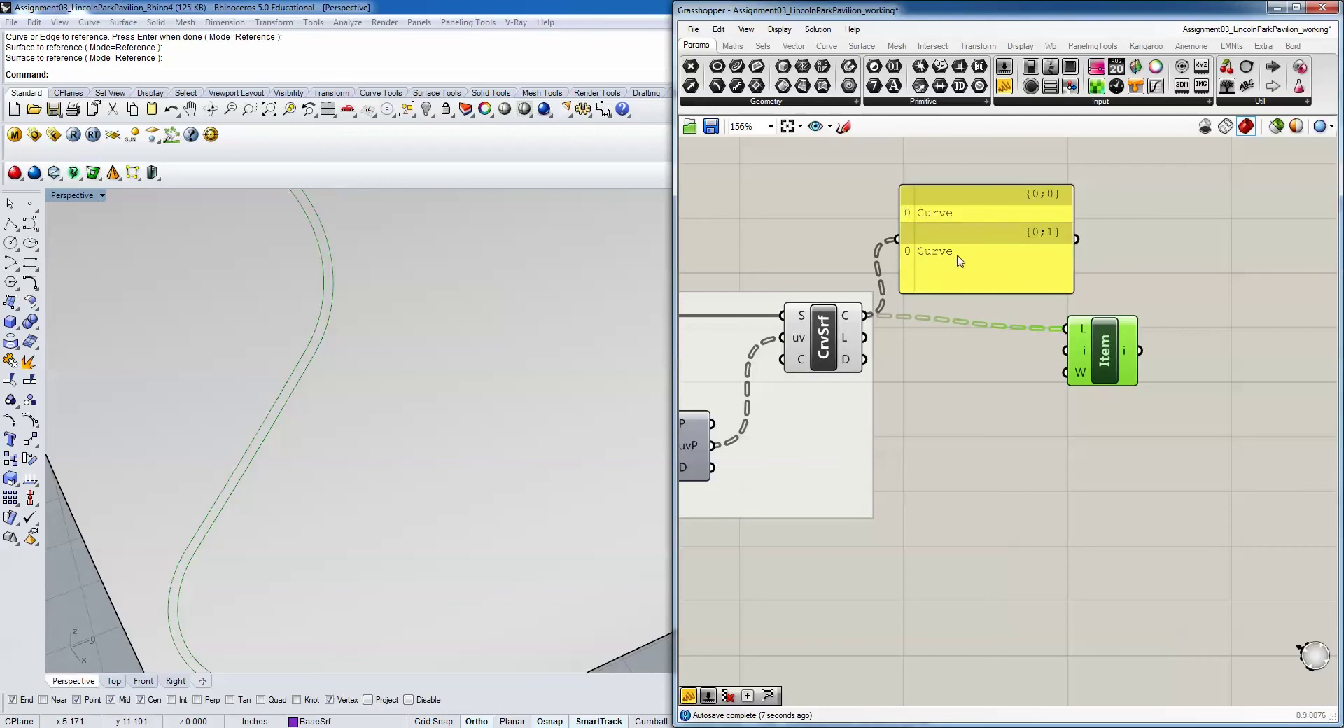
left_click_drag(938, 263, 958, 260)
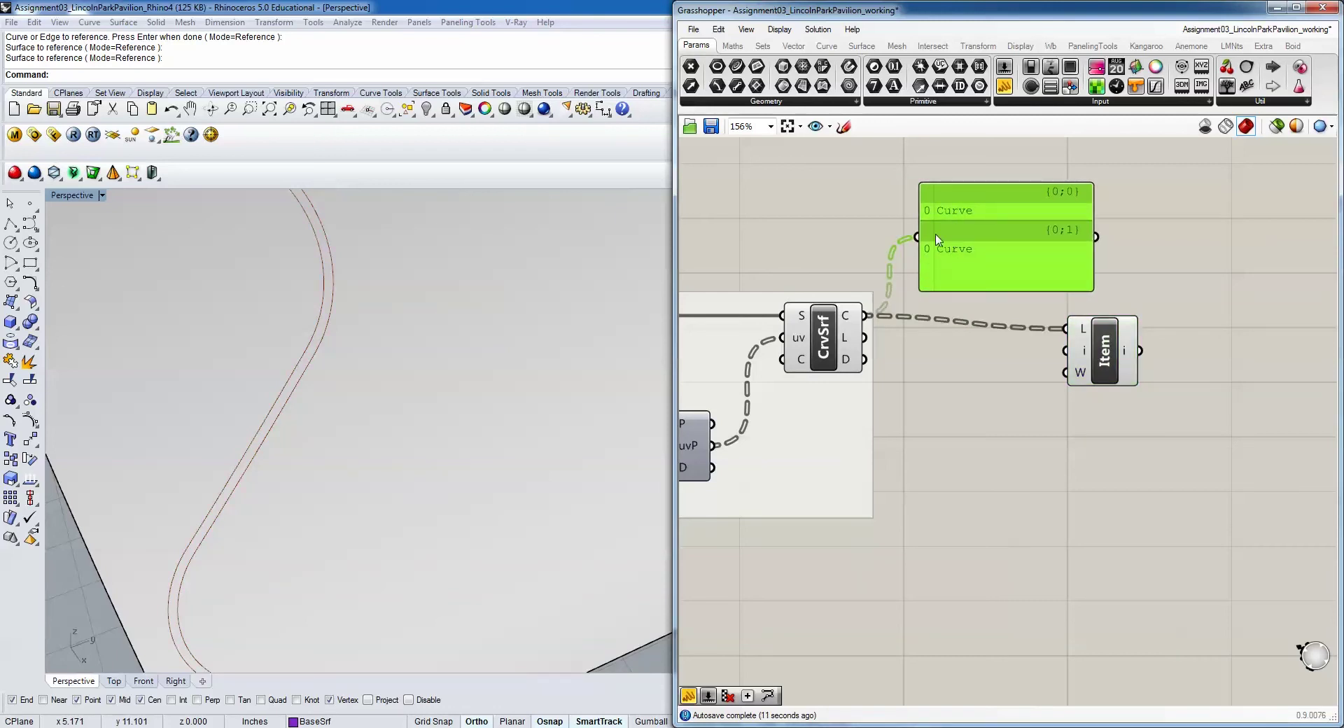
Step: Flatten the List Item's L input, and delete the panel wired to CrvSrf so List Item can sit closer to it
right_click(1084, 337)
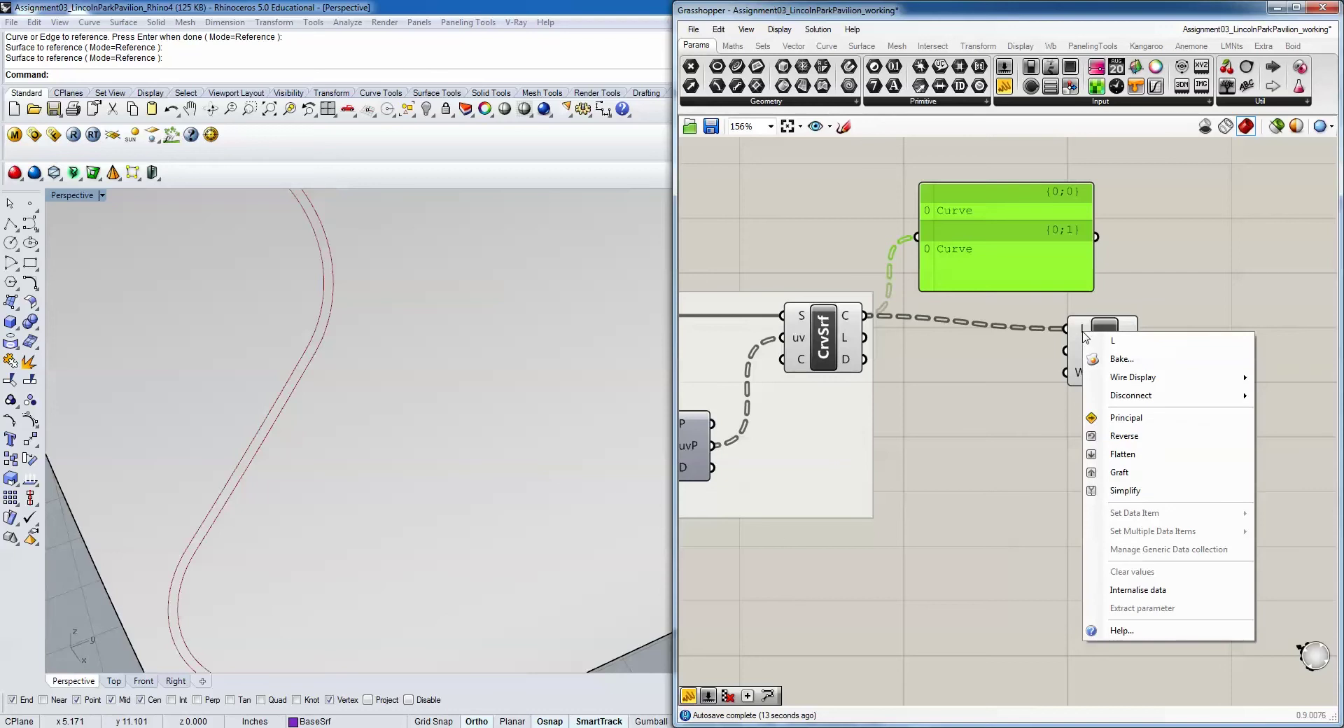
left_click(1103, 457)
left_click_drag(1066, 274, 1113, 264)
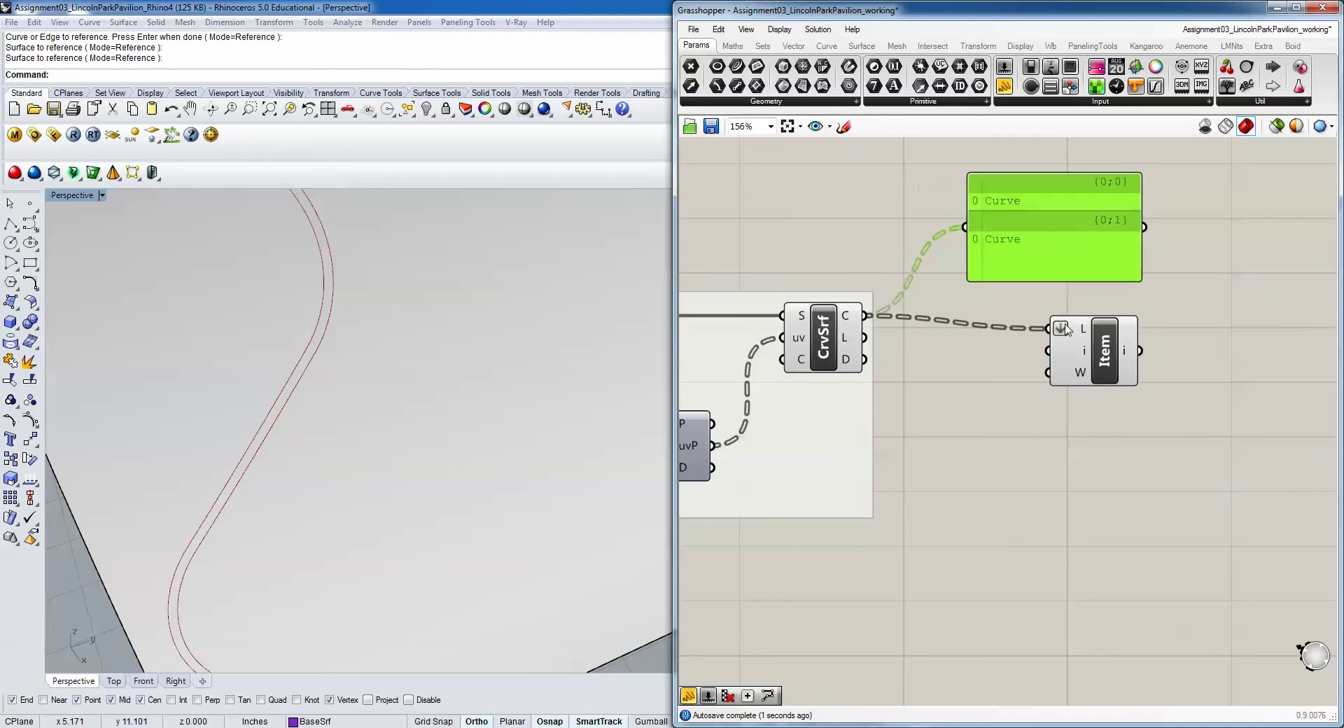
left_click(1108, 365)
left_click(1026, 245)
key("Delete")
left_click_drag(1079, 362, 1029, 345)
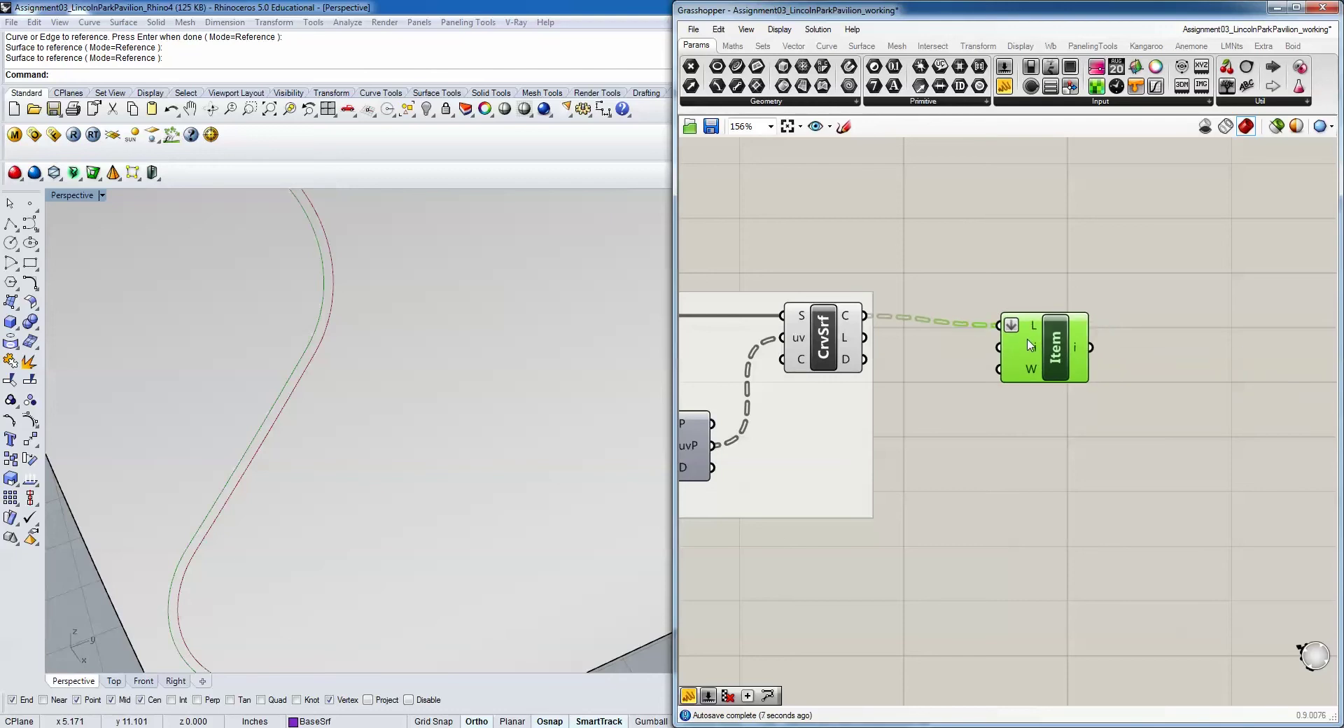
Step: Add a panel containing the value 1 between CrvSrf and the List Item
scroll(334, 351, "up", 5)
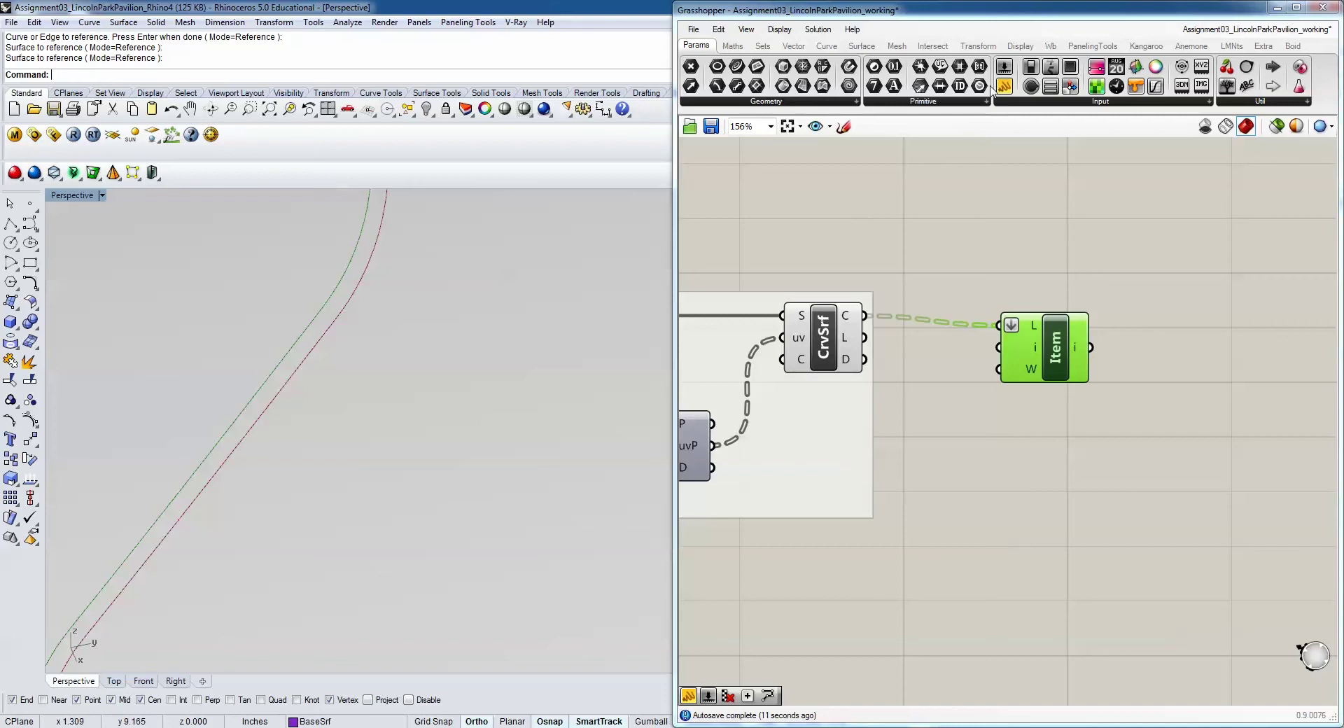
left_click_drag(1004, 85, 935, 343)
double_click(936, 392)
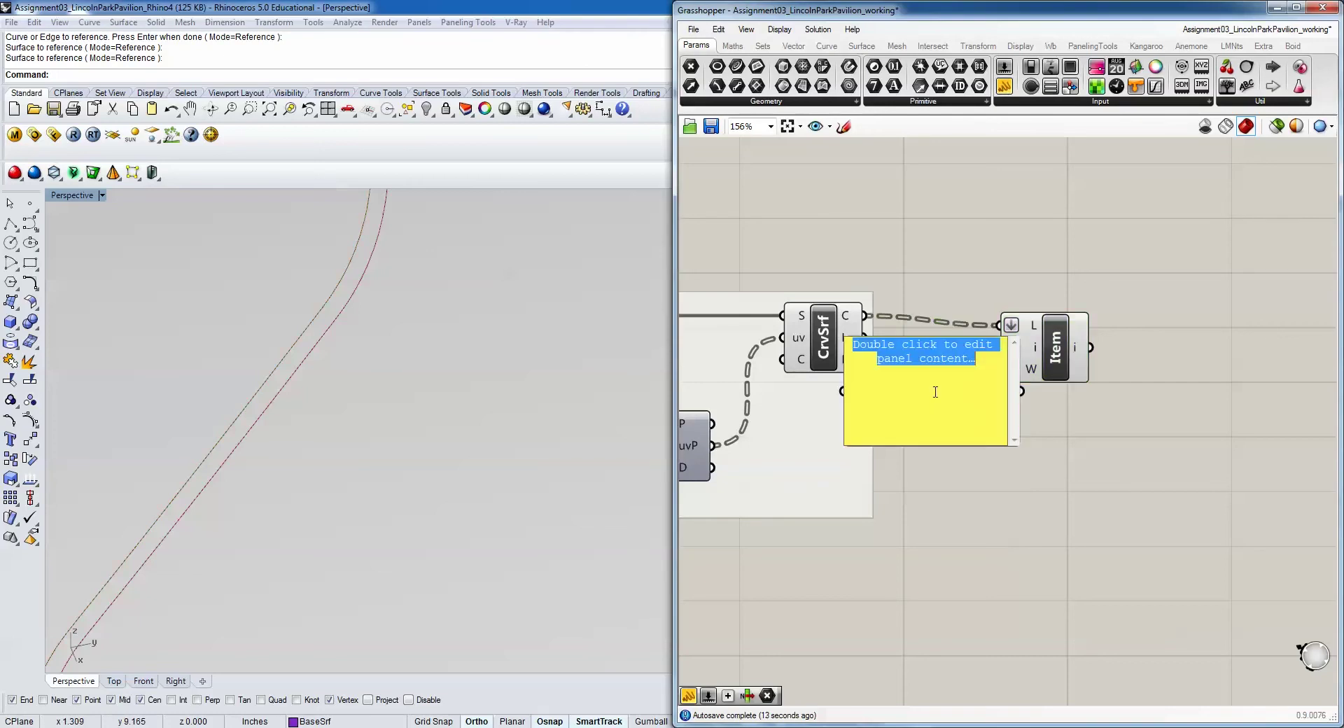
type("1")
left_click(948, 281)
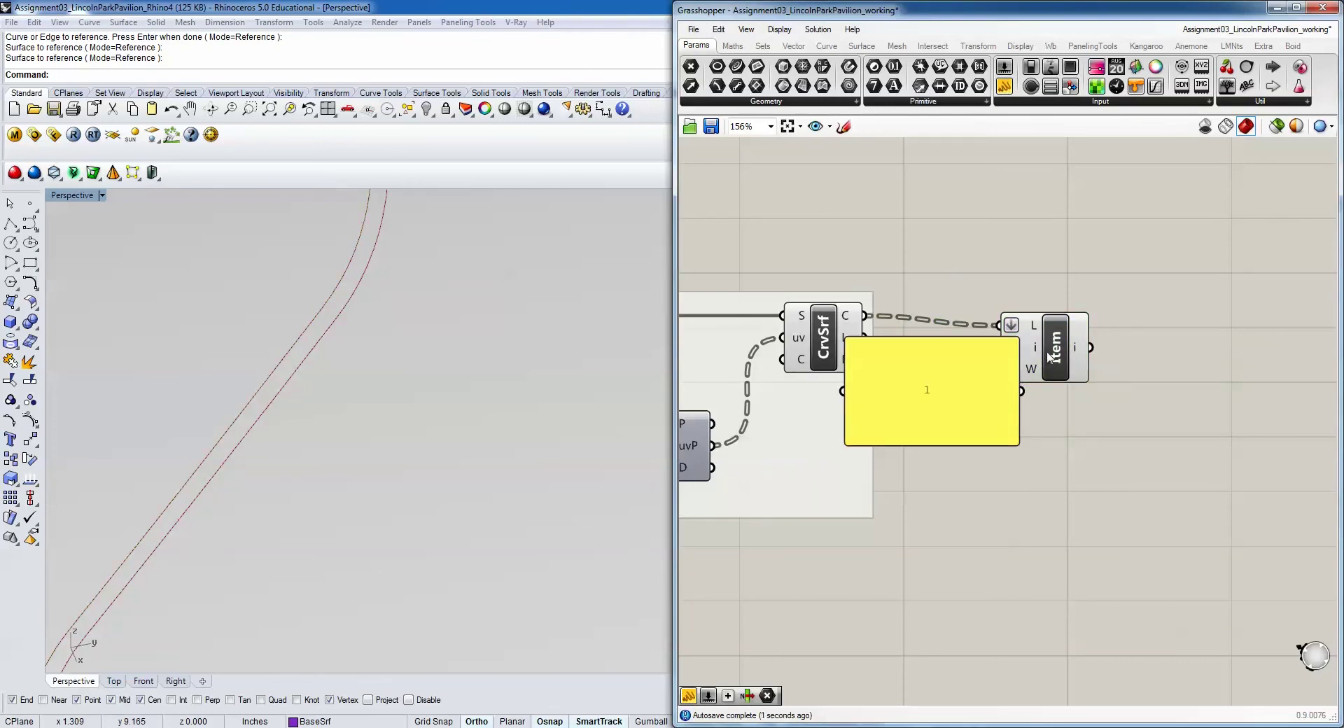
Step: Feed the 1 panel into List Item's i input, shrink it beside the component, and check the picked curve on the vault
left_click_drag(1049, 357, 1103, 354)
left_click_drag(1016, 394, 1043, 358)
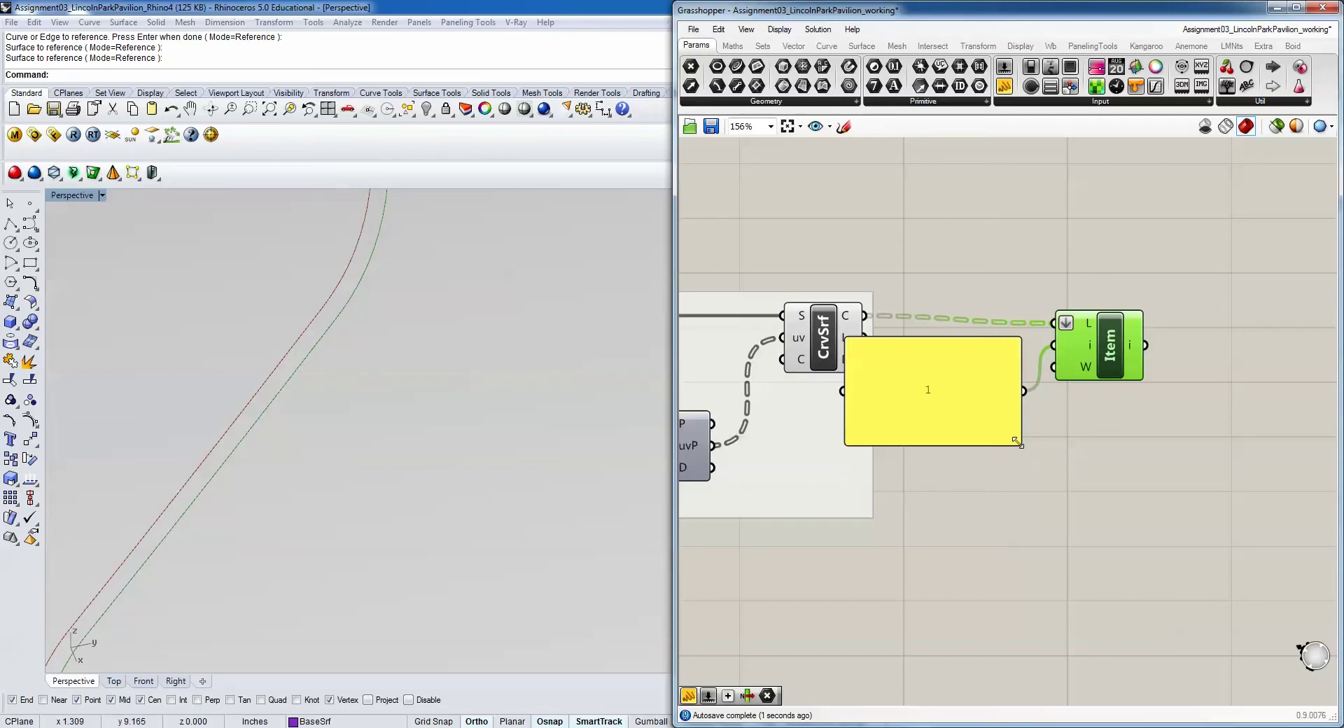
left_click_drag(1016, 442, 1010, 358)
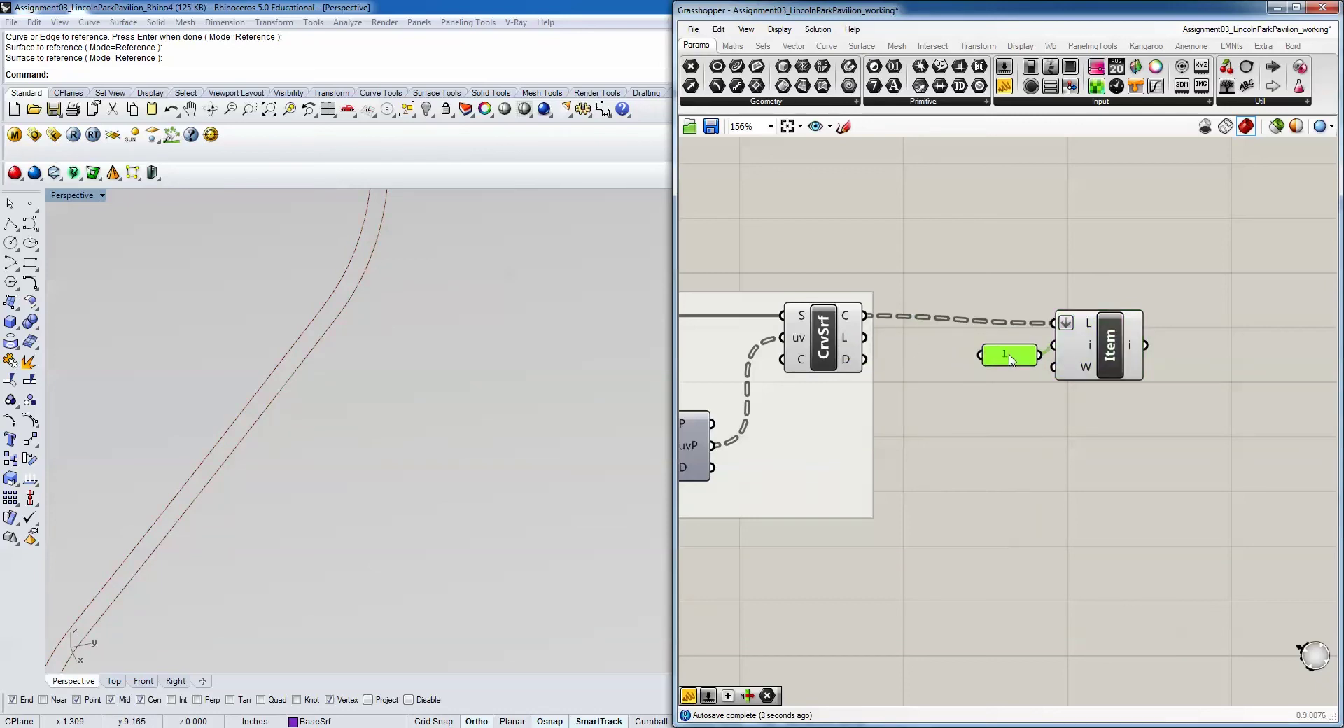
scroll(392, 329, "down", 5)
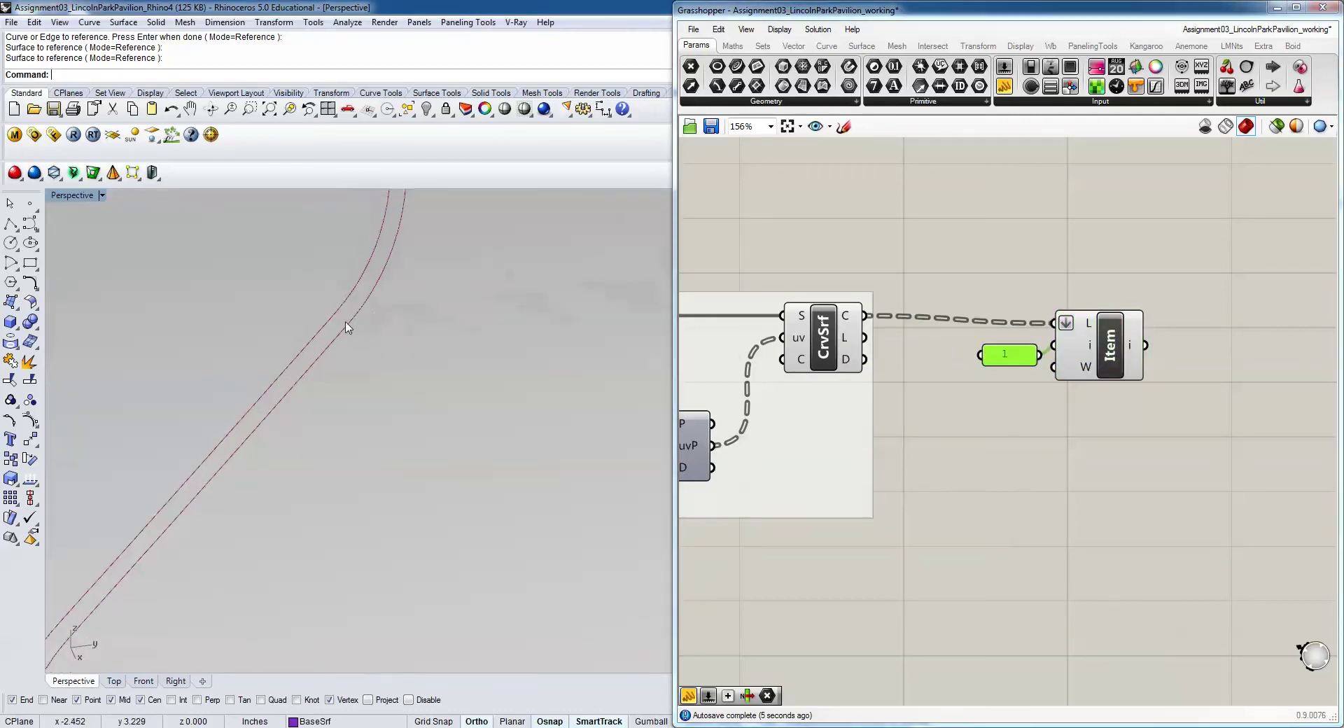
left_click(1072, 353)
right_click_drag(468, 470, 432, 483)
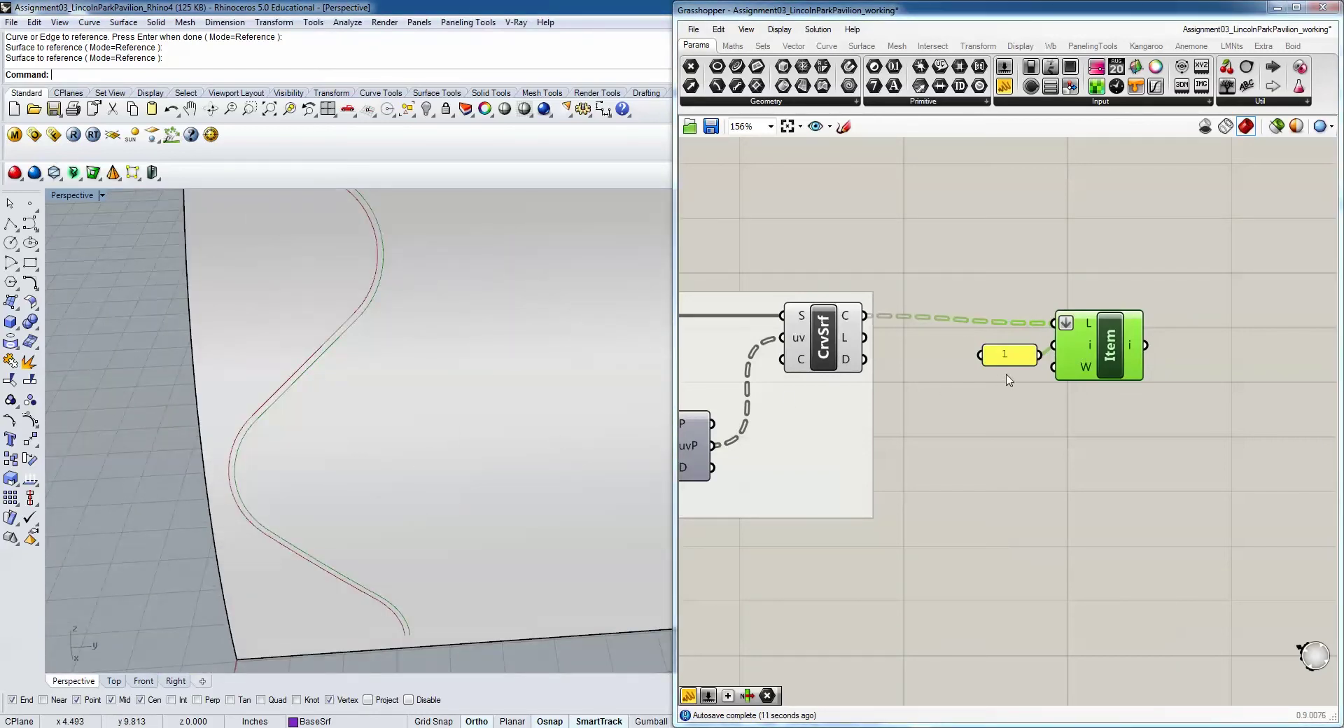
Step: Add the Euclidean Mirror component beyond the List Item and feed CrvSrf's C output into its G input
right_click_drag(1009, 380, 952, 382)
left_click_drag(1023, 371, 1025, 364)
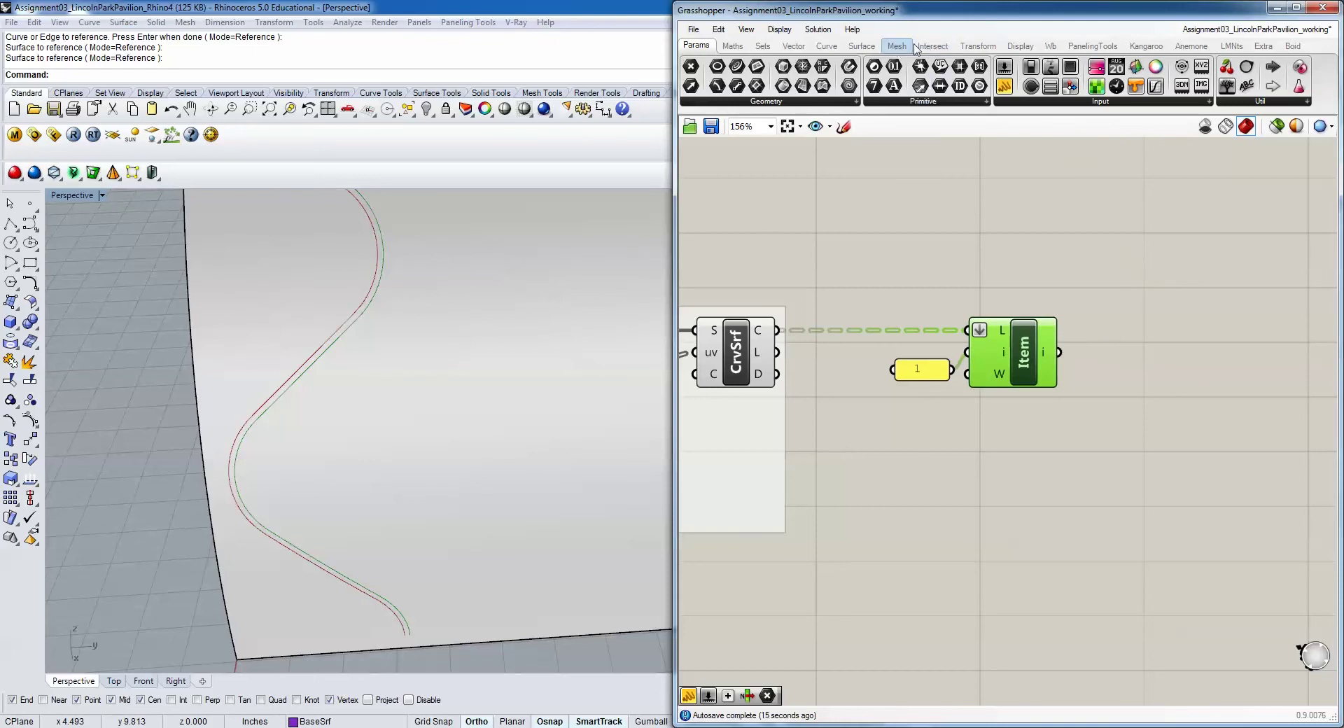
left_click(966, 49)
left_click(918, 102)
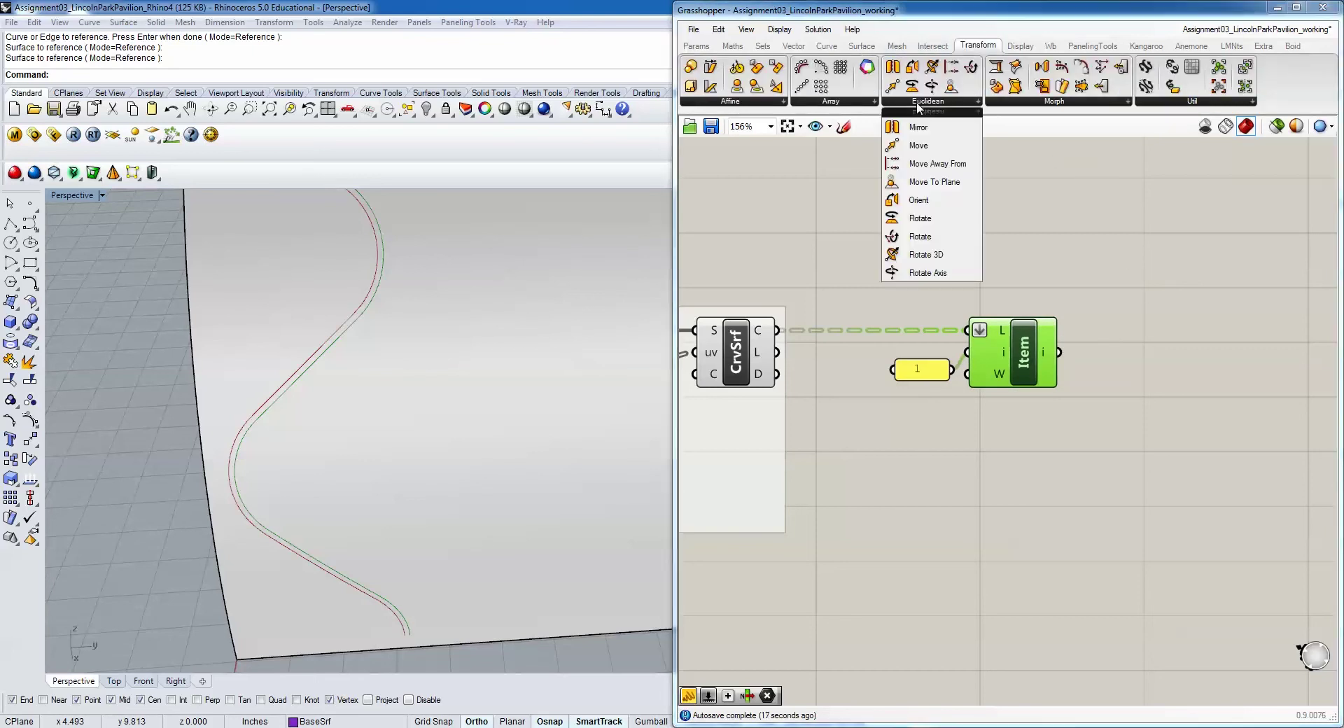
left_click_drag(917, 128, 1236, 327)
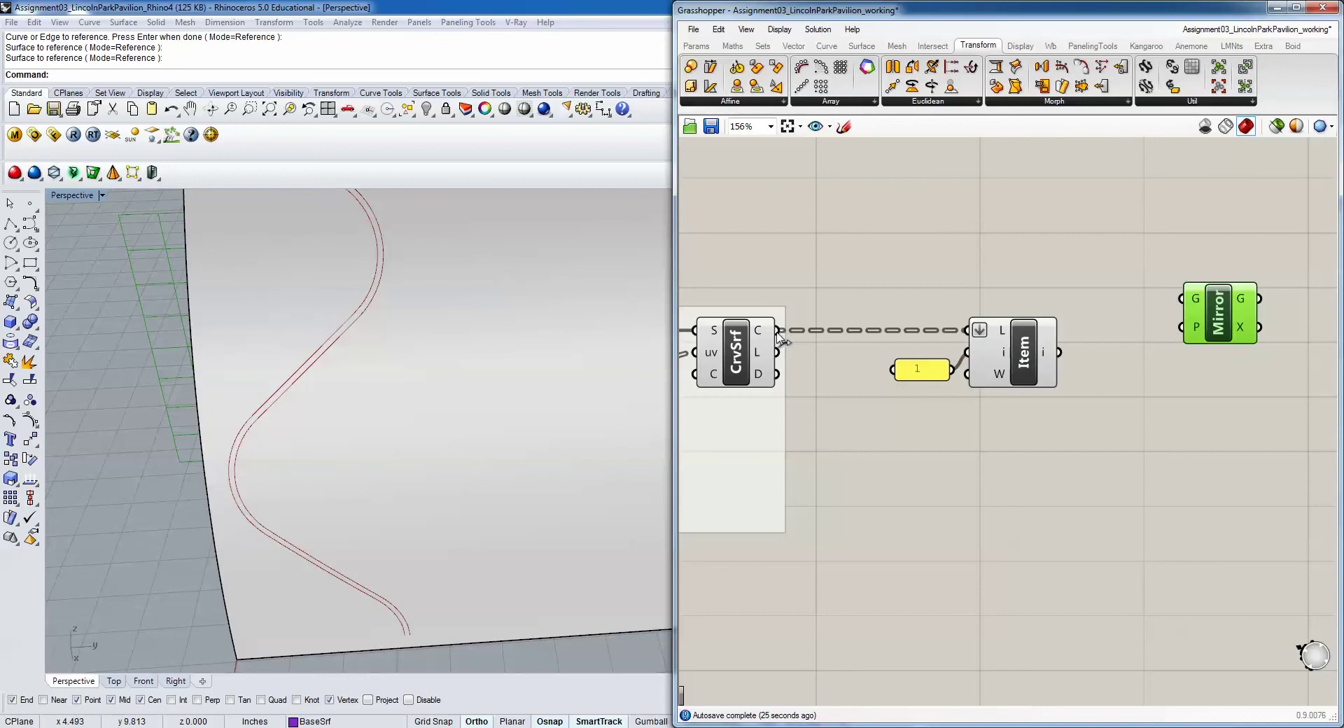
left_click_drag(778, 335, 896, 431)
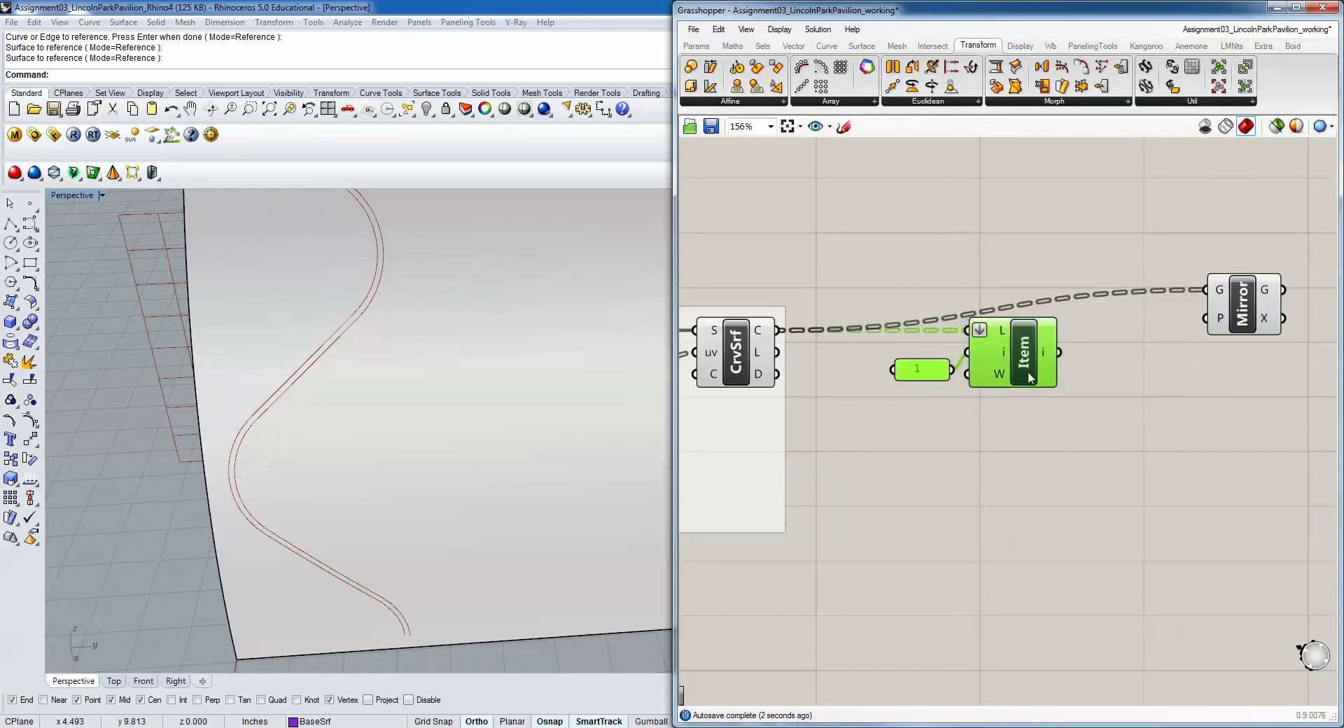
Step: Move the List Item and its panel below the Mirror wire, and shift Mirror farther away to free space between them
left_click_drag(1029, 378, 1040, 453)
left_click(1100, 373)
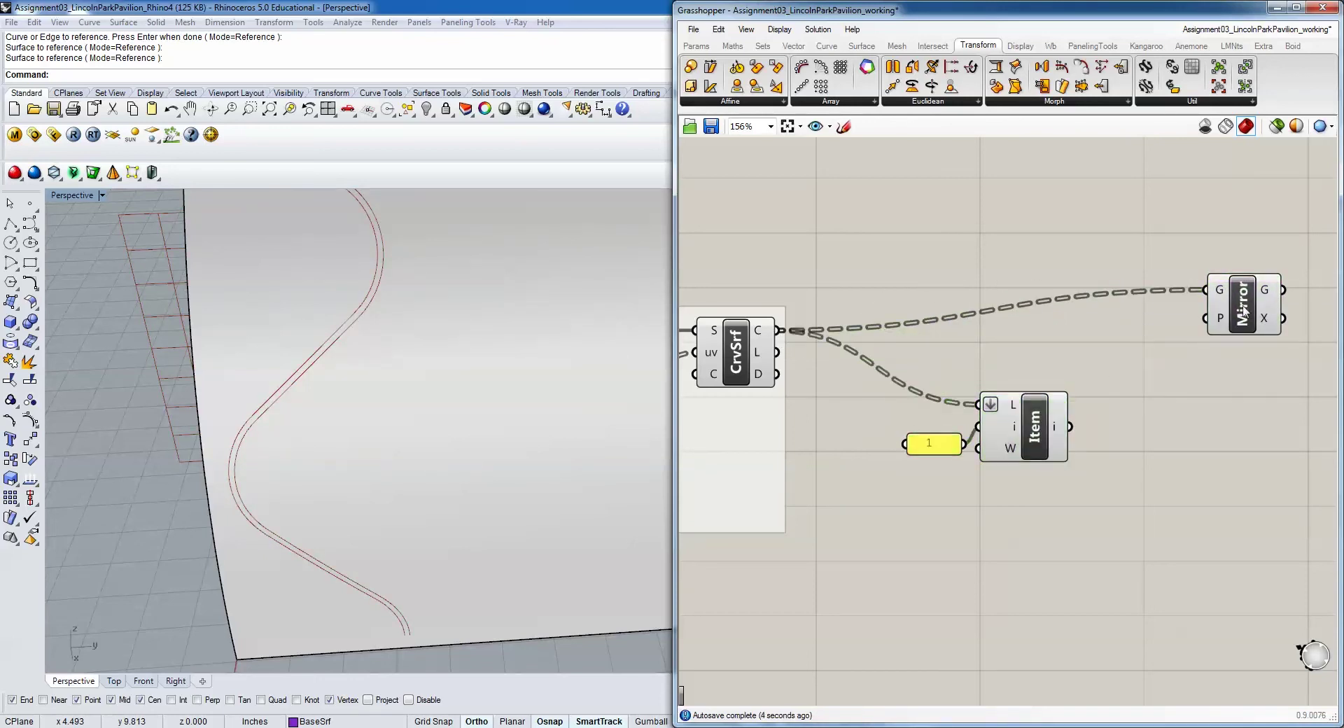
left_click_drag(1245, 313, 1267, 334)
right_click_drag(1217, 392, 1073, 380)
left_click_drag(1121, 322, 1197, 325)
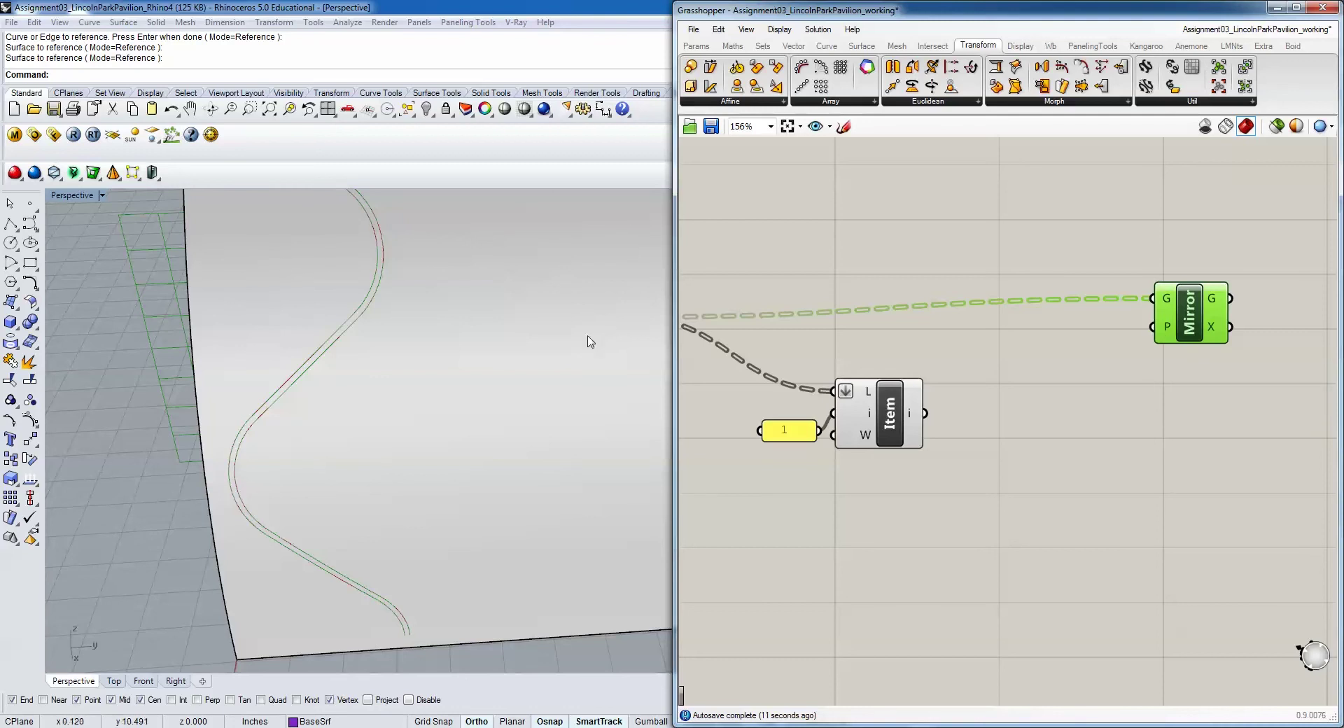
Step: Examine the default mirror plane and the ends of the mapped curve pair at both edges of the vault
scroll(609, 361, "up", 3)
scroll(402, 366, "down", 5)
right_click_drag(228, 444, 312, 462)
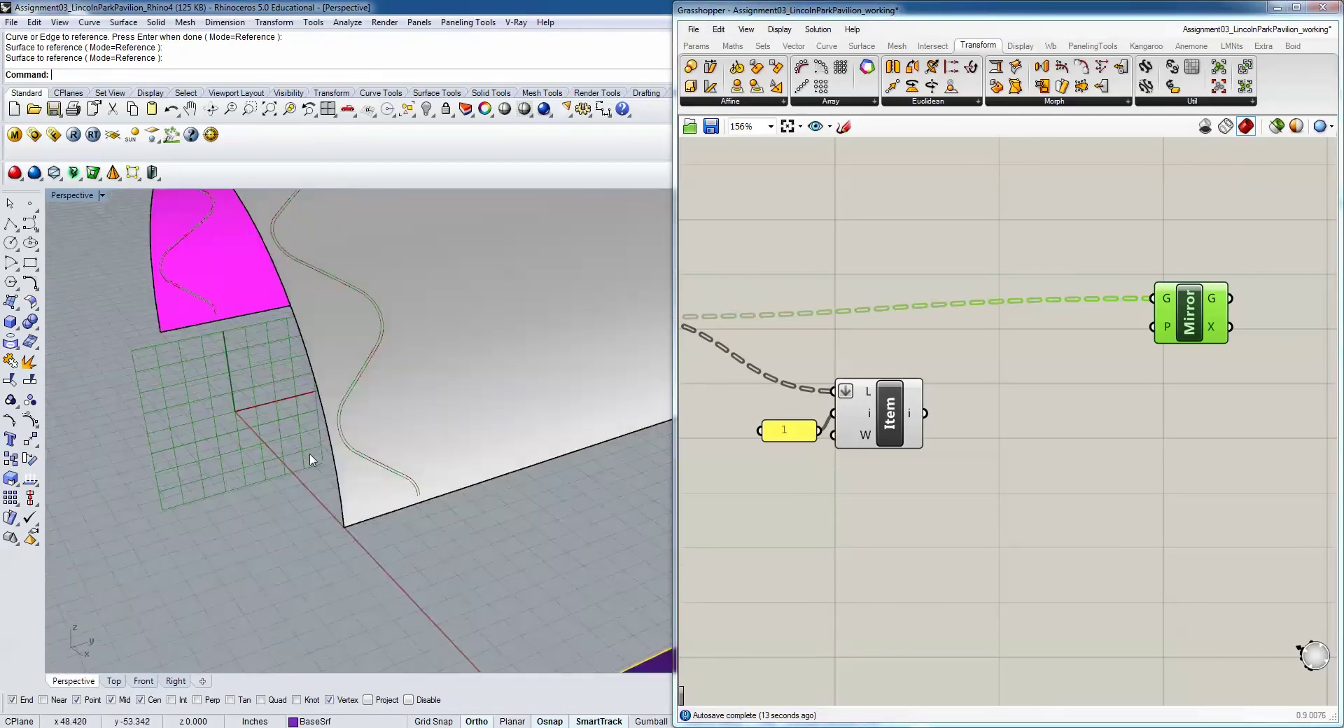
scroll(359, 474, "up", 6)
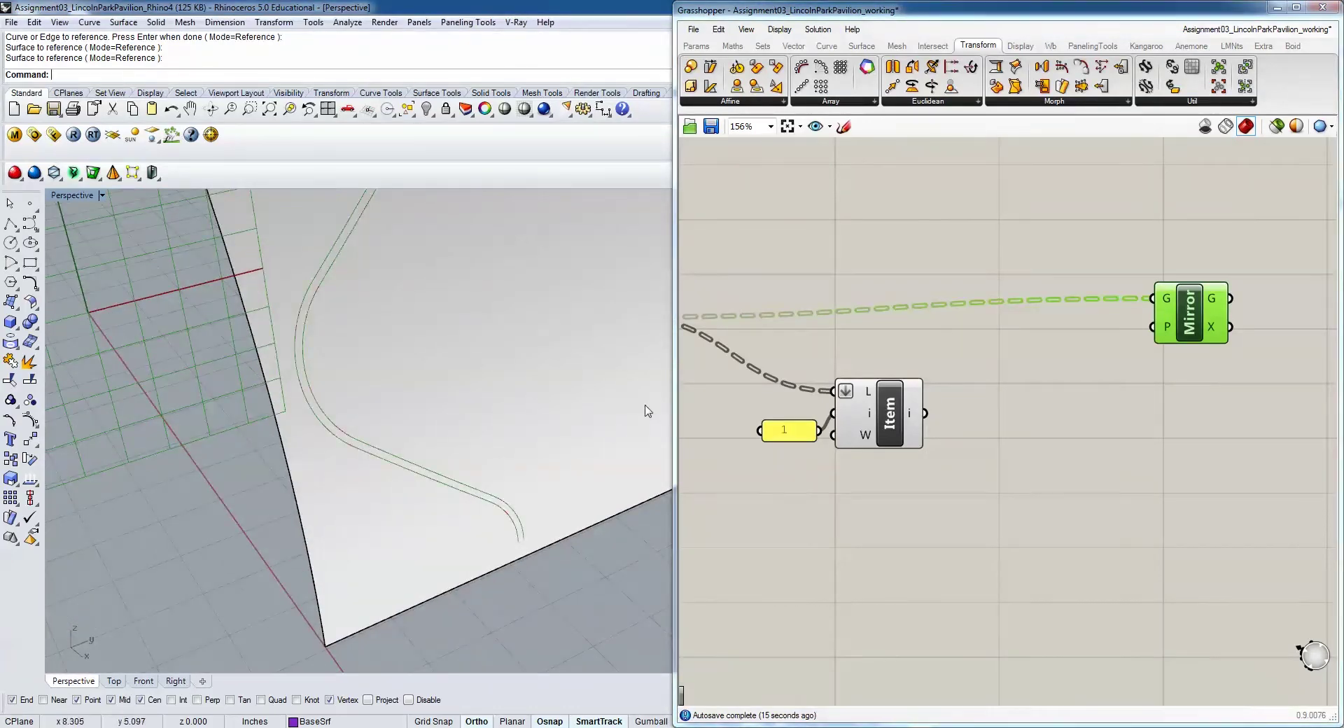
right_click_drag(820, 405, 784, 405)
right_click_drag(525, 579, 525, 548)
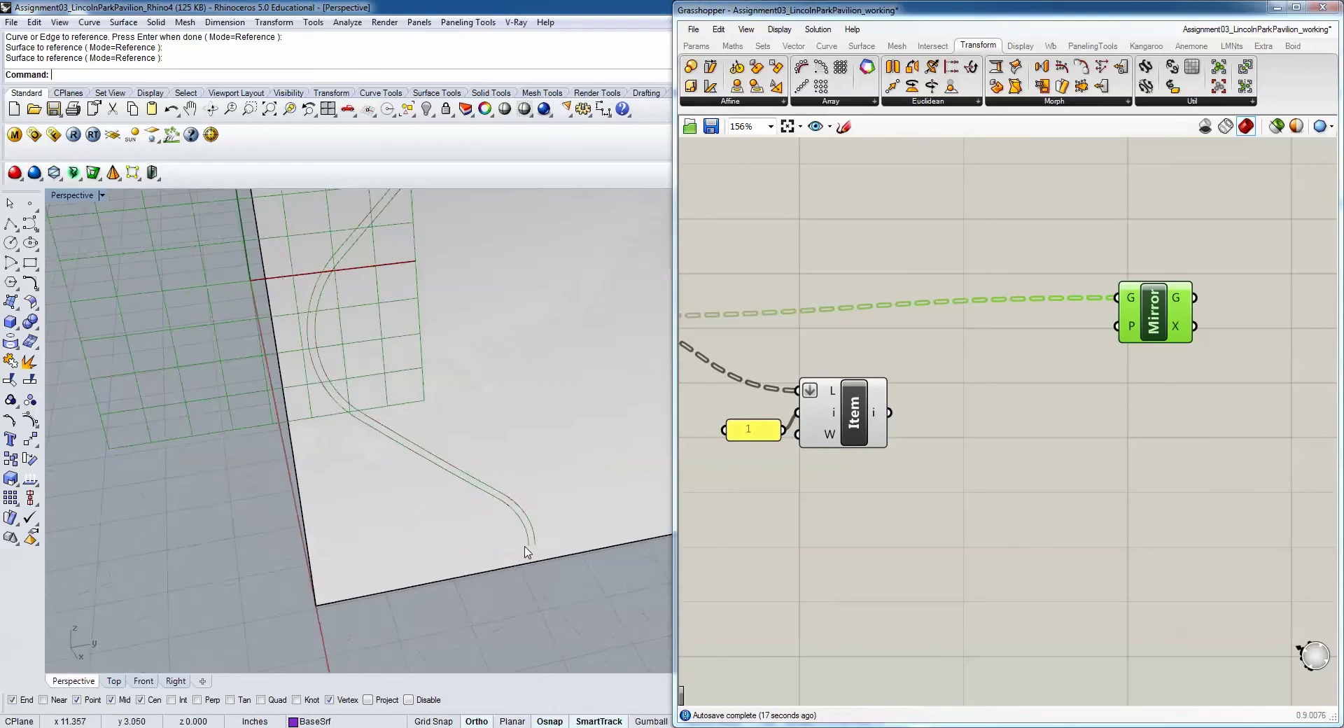
scroll(532, 553, "up", 3)
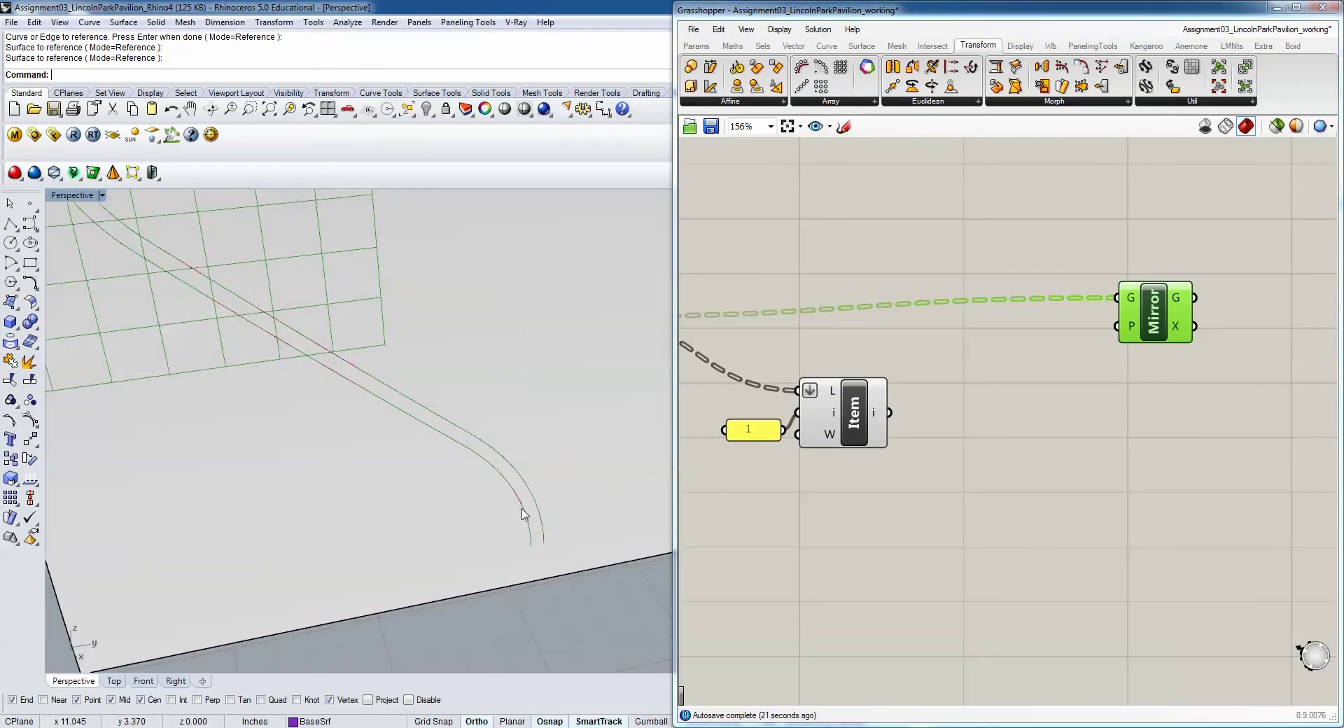
scroll(525, 515, "down", 6)
scroll(230, 478, "down", 3)
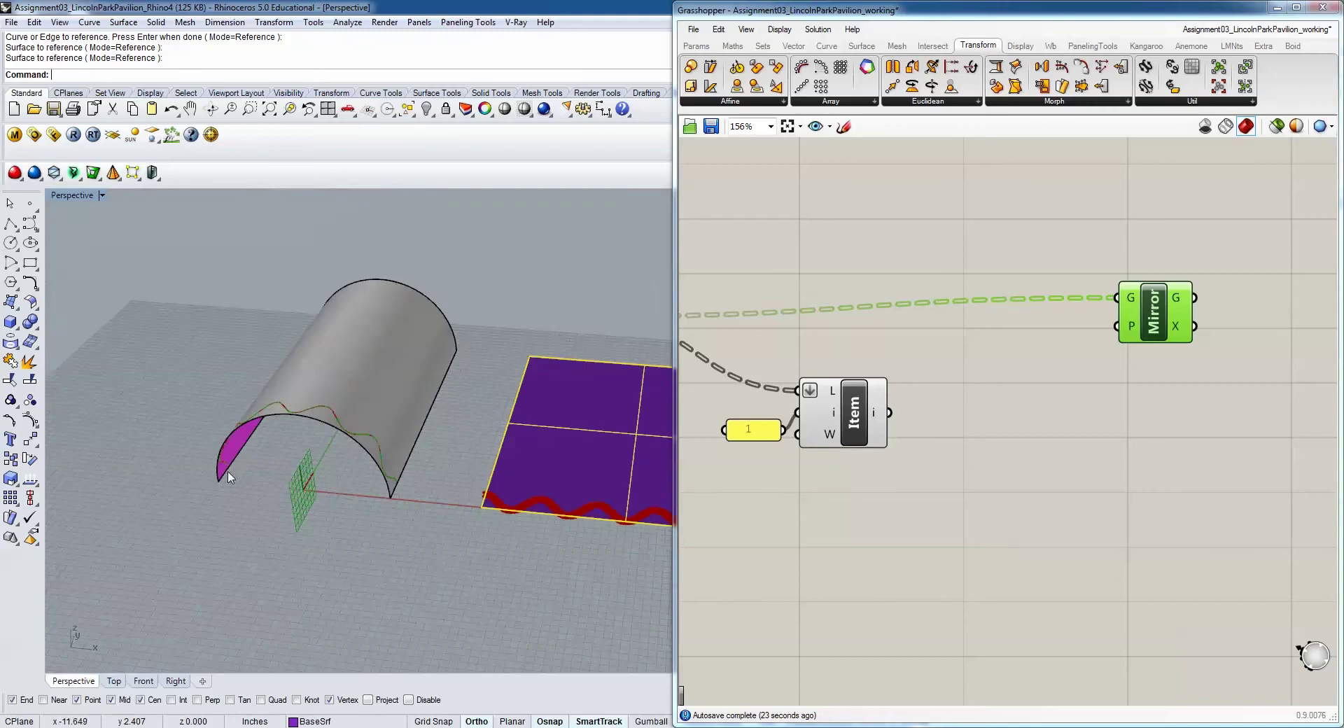
scroll(230, 478, "up", 5)
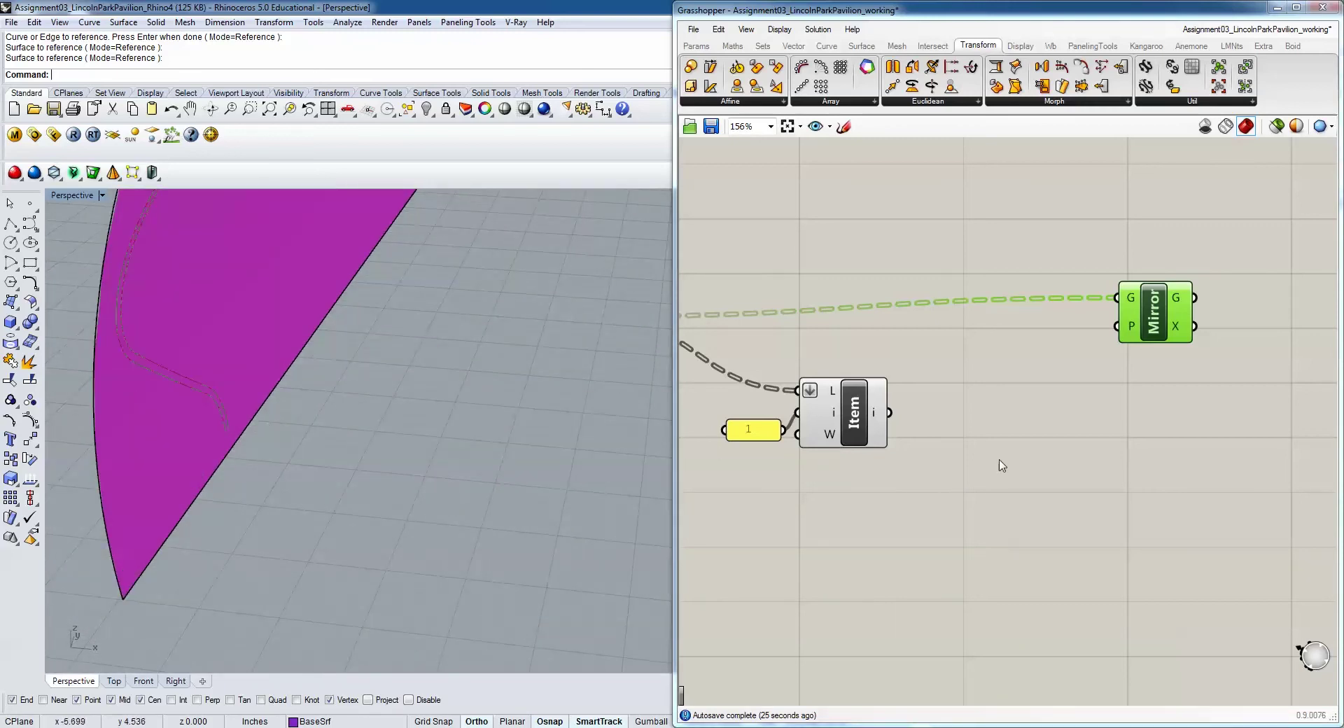
right_click_drag(1052, 418, 1035, 418)
Step: Add an End Points component after the List Item and feed List Item's output into its C input
left_click(838, 414)
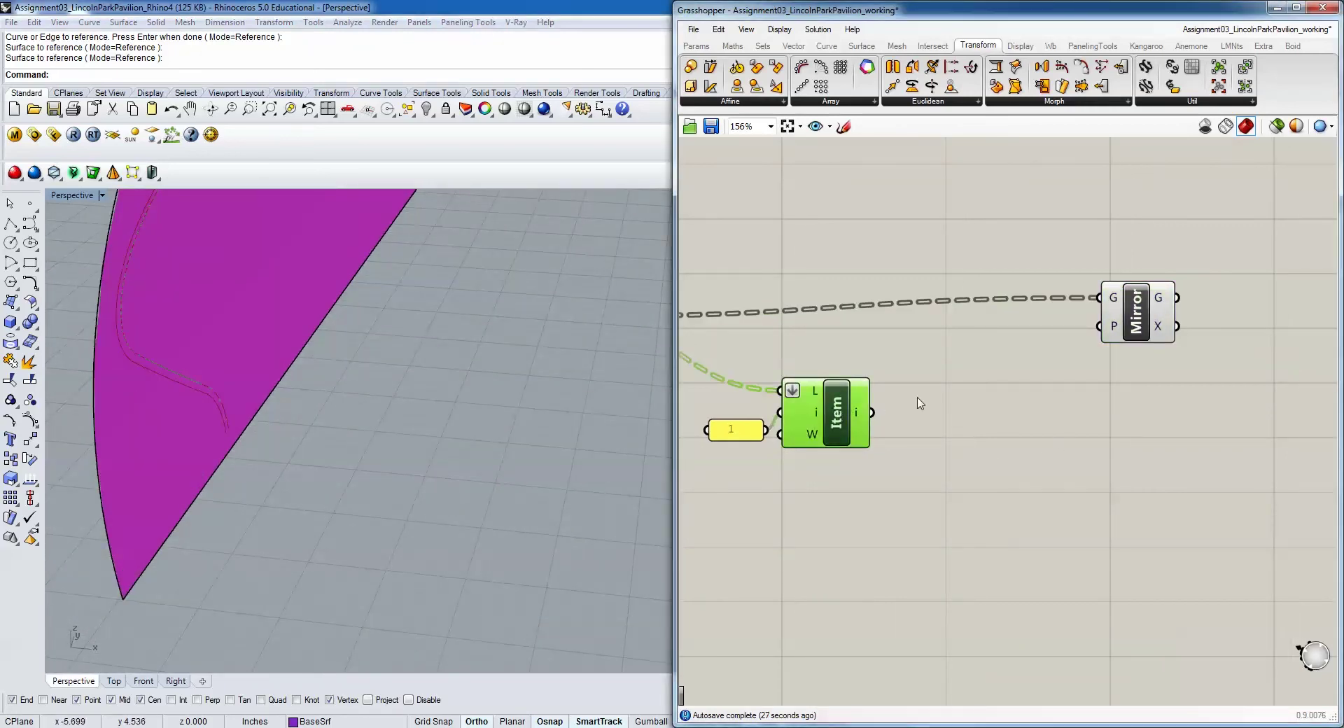
left_click(827, 45)
left_click(831, 103)
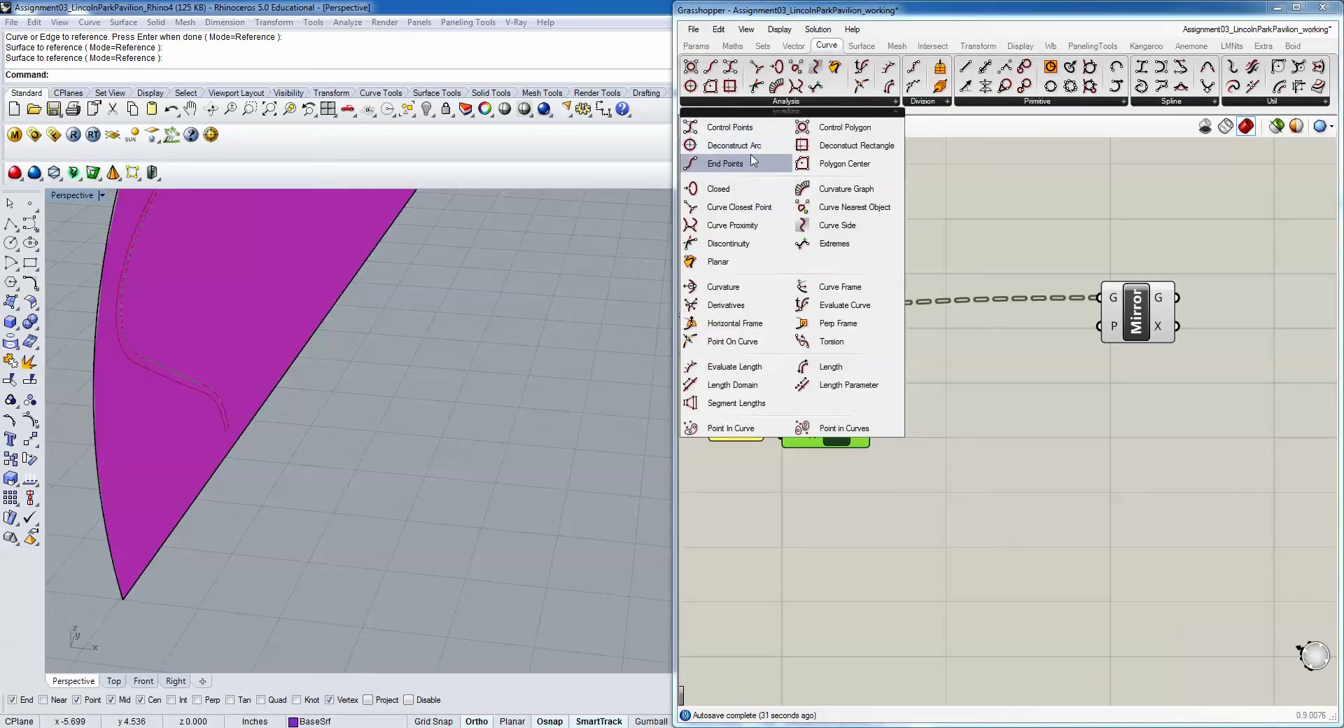
left_click(728, 163)
left_click(945, 414)
left_click_drag(872, 413, 909, 413)
left_click(943, 411)
right_click_drag(985, 387, 942, 366)
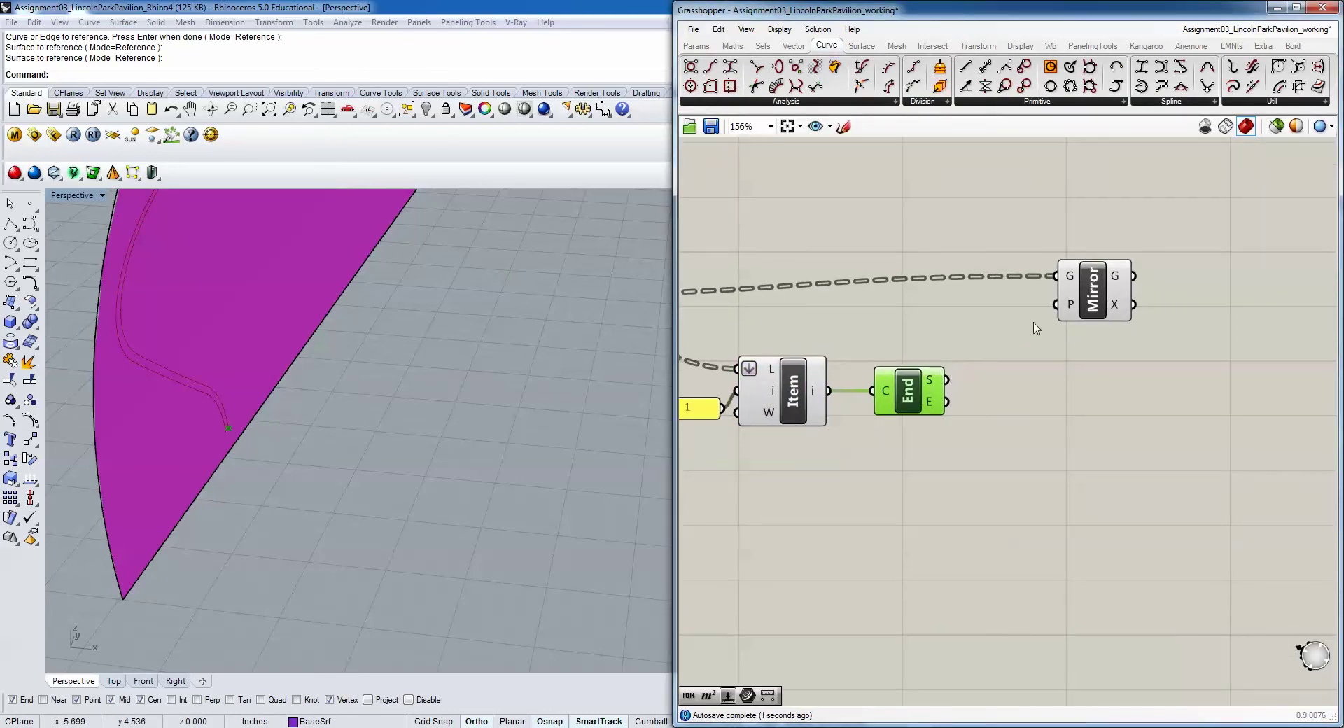
Step: Add an XZ Plane component between End Points and Mirror, and feed End Points' S output into its O input
left_click_drag(1102, 303, 1131, 297)
scroll(355, 456, "down", 5)
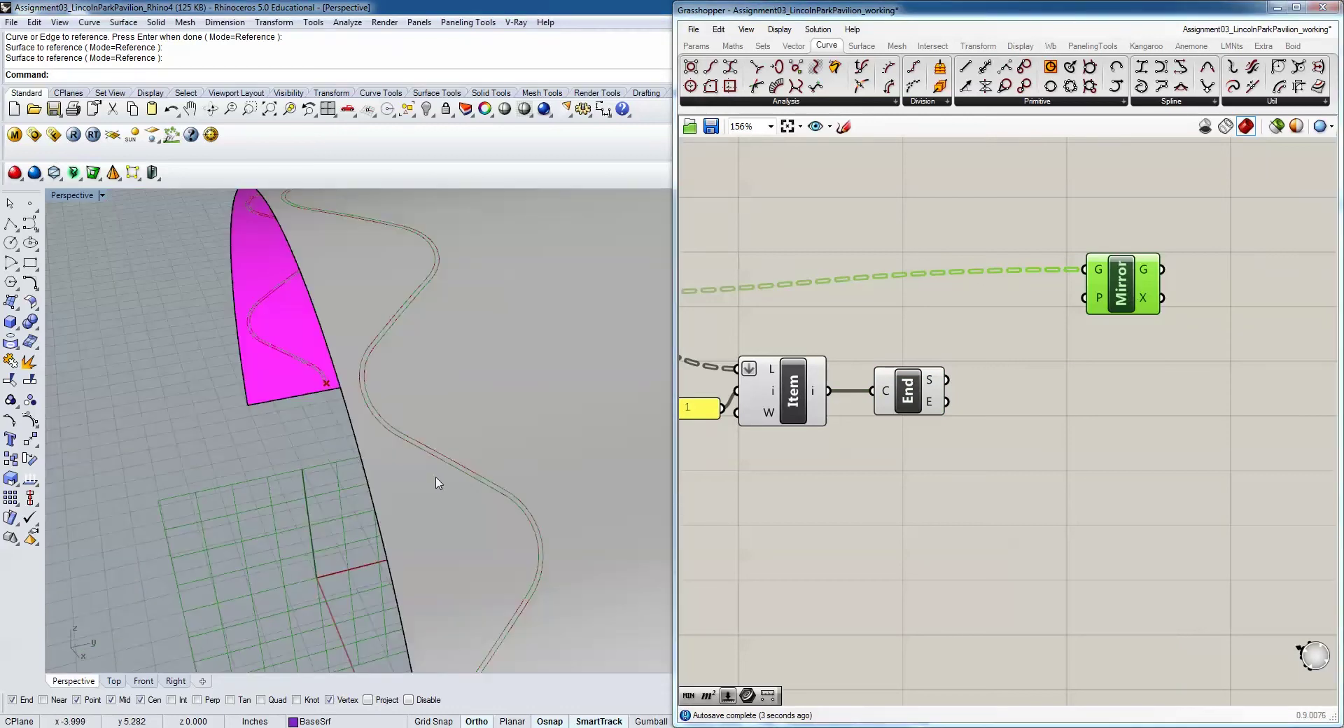
right_click_drag(441, 483, 406, 503)
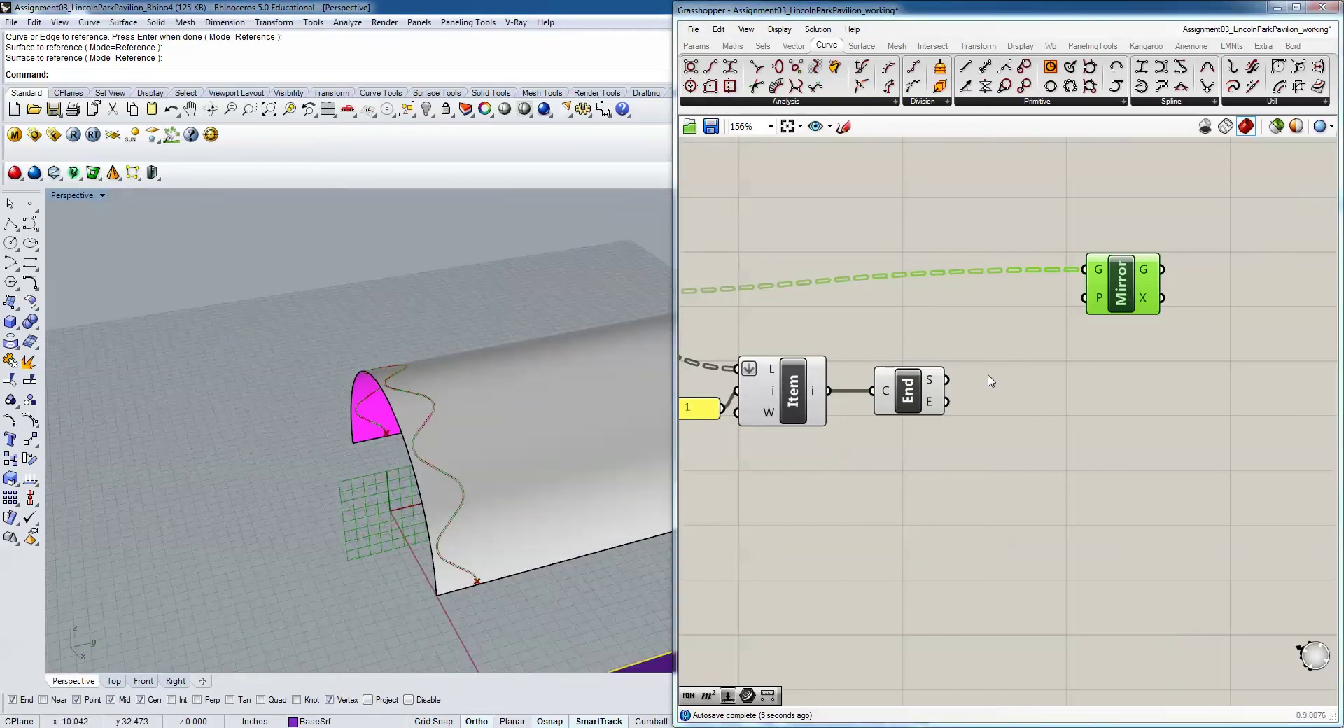
double_click(1016, 384)
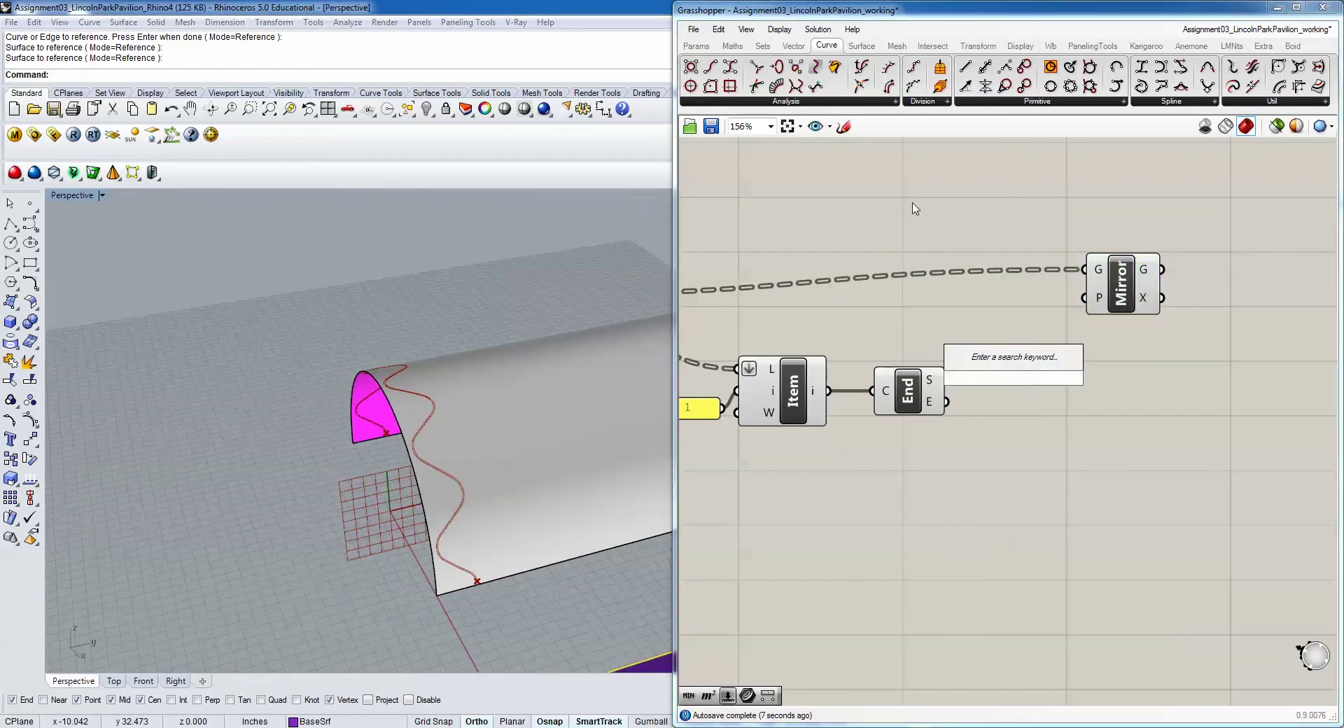
left_click(794, 45)
left_click(969, 102)
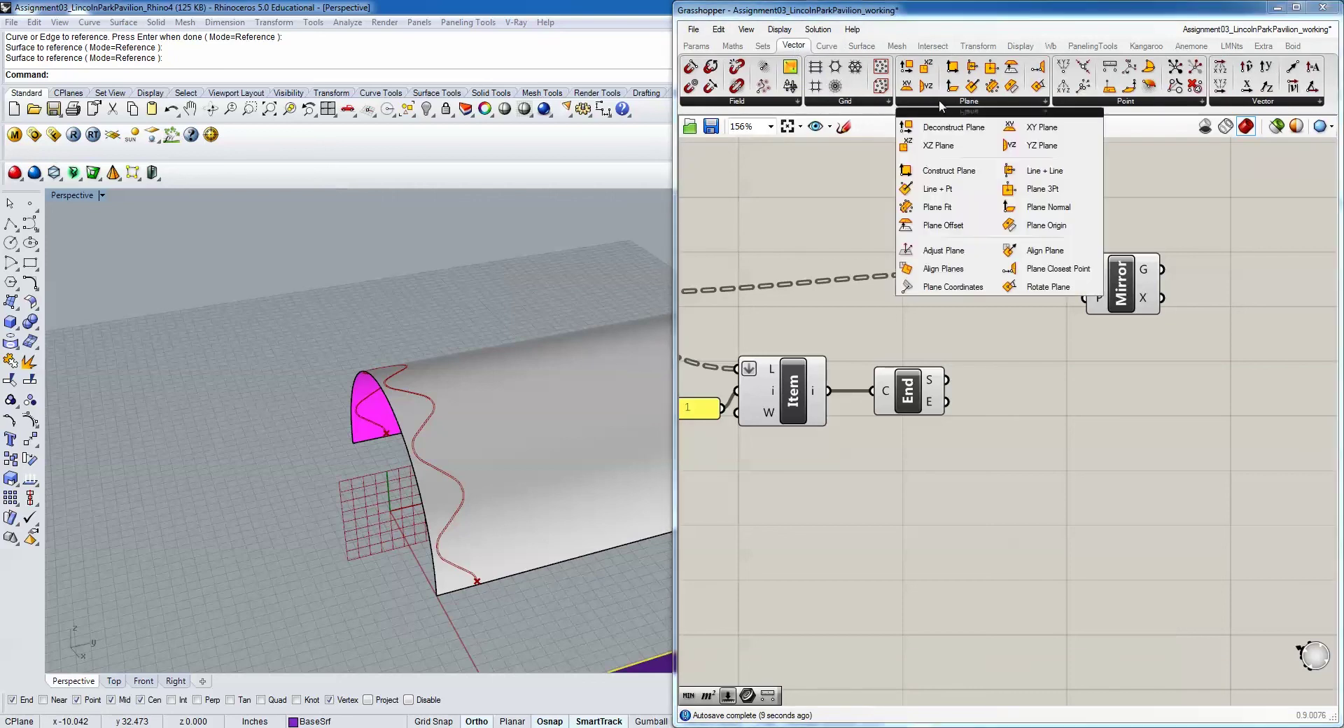
left_click_drag(946, 149, 1055, 367)
scroll(941, 388, "up", 1)
left_click_drag(949, 380, 1071, 360)
Step: Switch the XZ Plane's origin to End Points' E output, and feed its P output into Mirror's P input
scroll(397, 425, "up", 5)
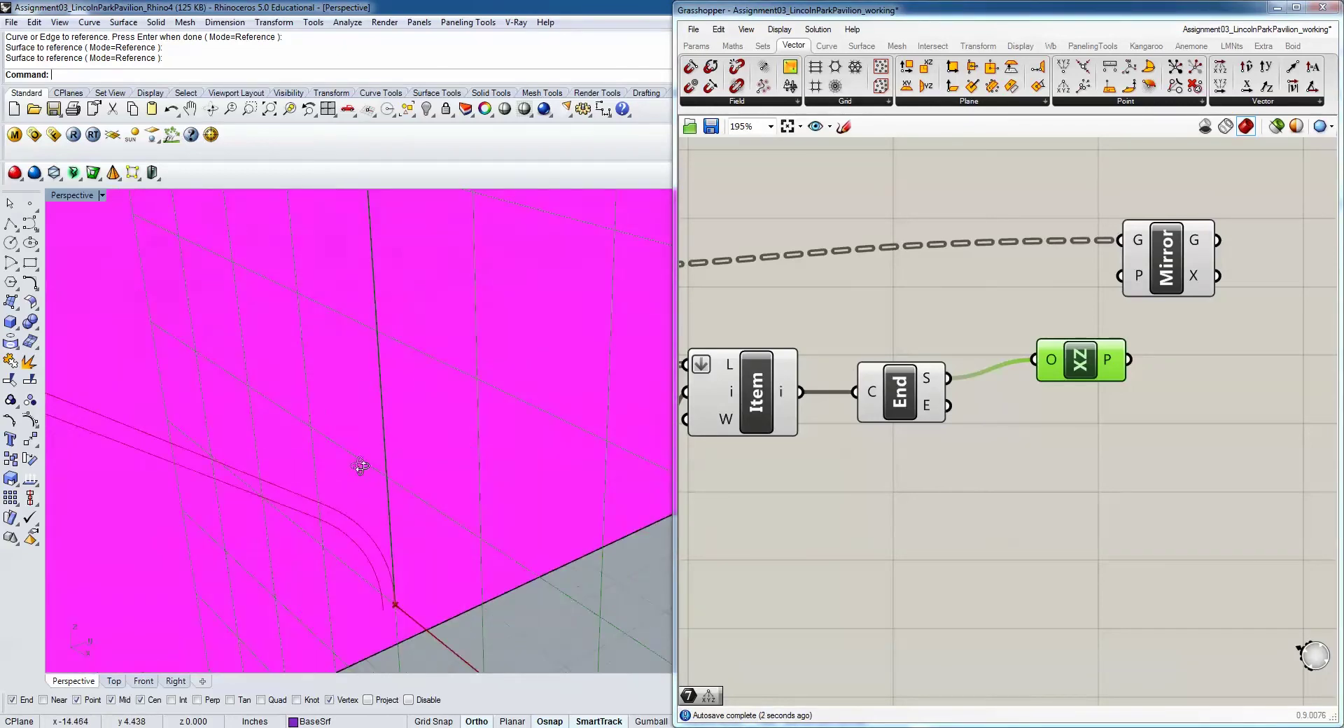
scroll(350, 448, "down", 1)
mouse_move(330, 432)
right_mouse_down()
mouse_move(417, 438)
mouse_move(351, 448)
right_mouse_up()
scroll(369, 457, "down", 5)
scroll(444, 460, "up", 9)
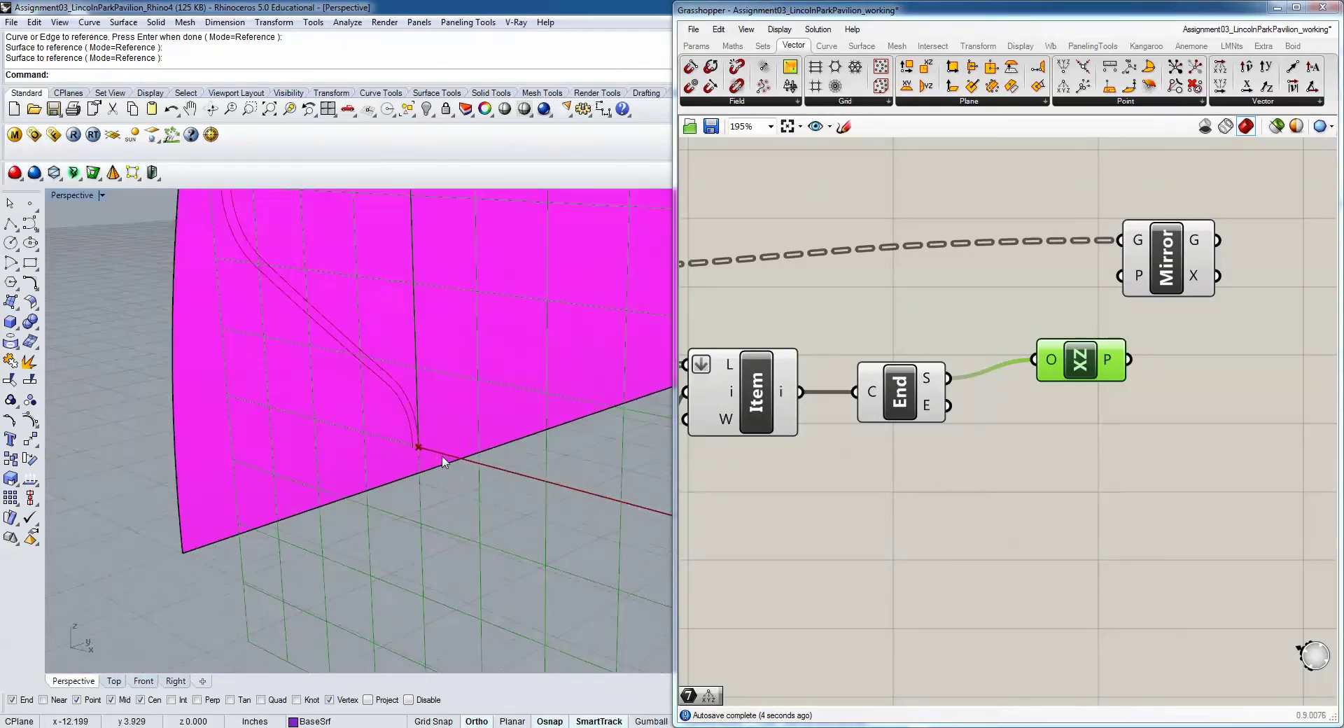
scroll(394, 435, "down", 3)
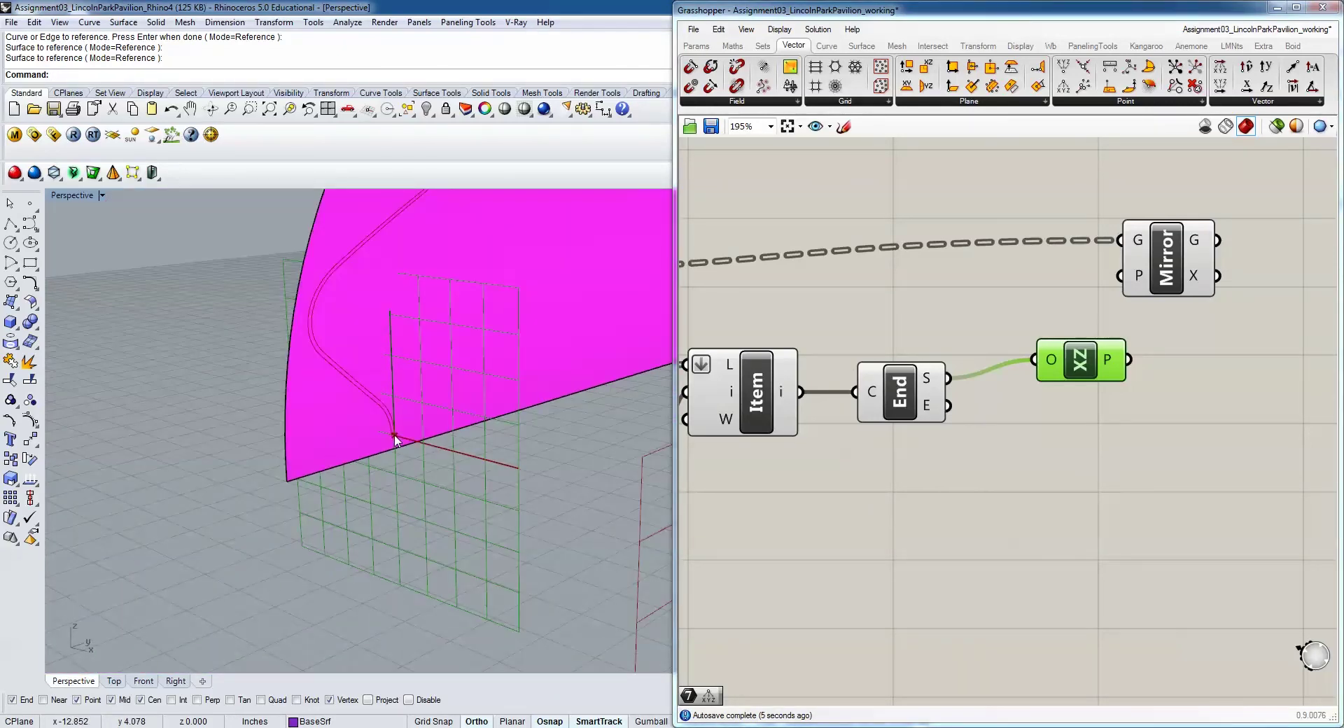
scroll(393, 435, "down", 2)
left_click_drag(948, 406, 1034, 360)
scroll(437, 446, "up", 3)
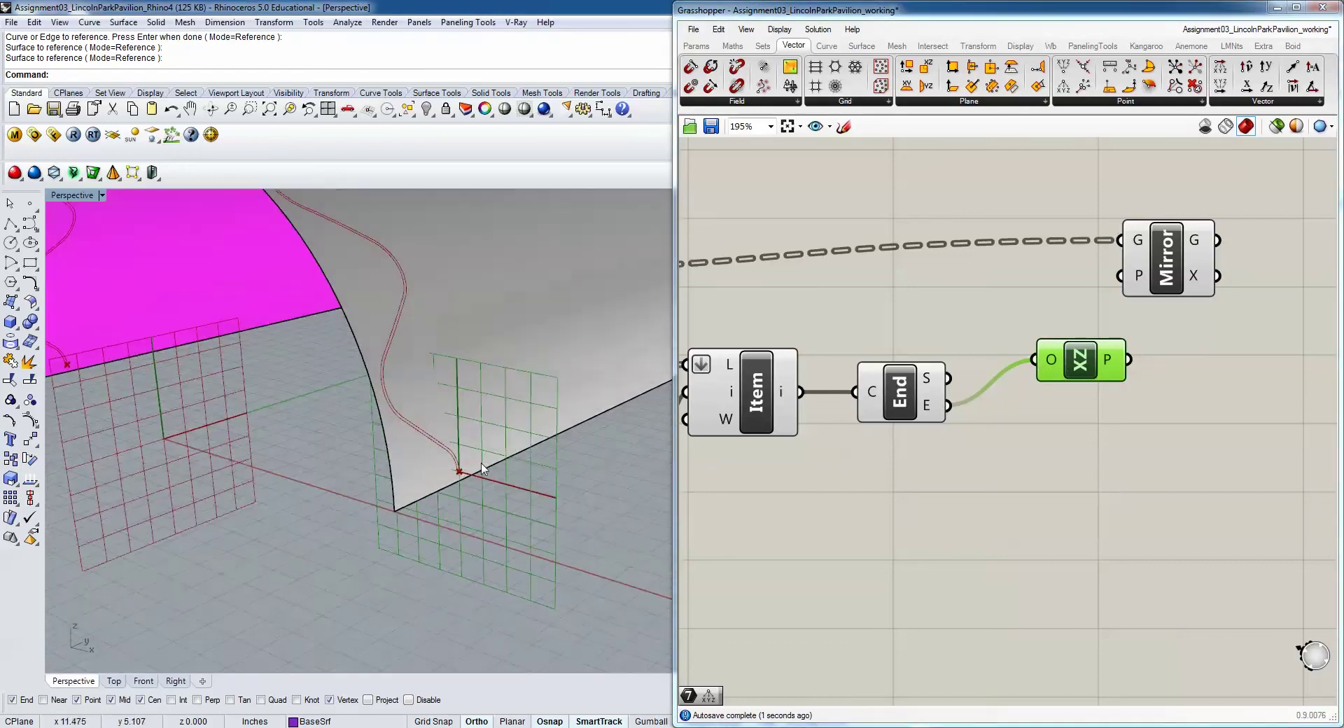
left_click_drag(1122, 359, 1180, 294)
scroll(394, 430, "down", 2)
Step: Examine where the mirrored curve pair meets the original pair along the vault and at the mirror plane
scroll(394, 430, "up", 10)
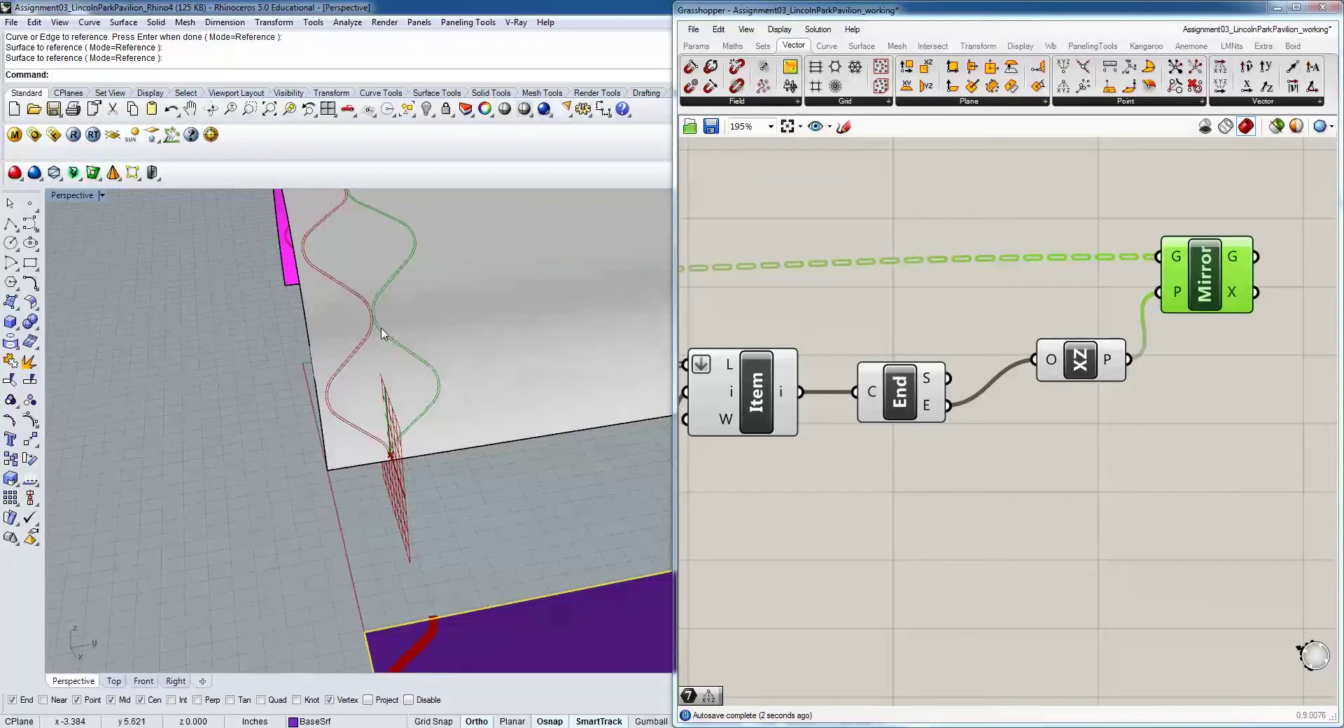
scroll(378, 343, "up", 8)
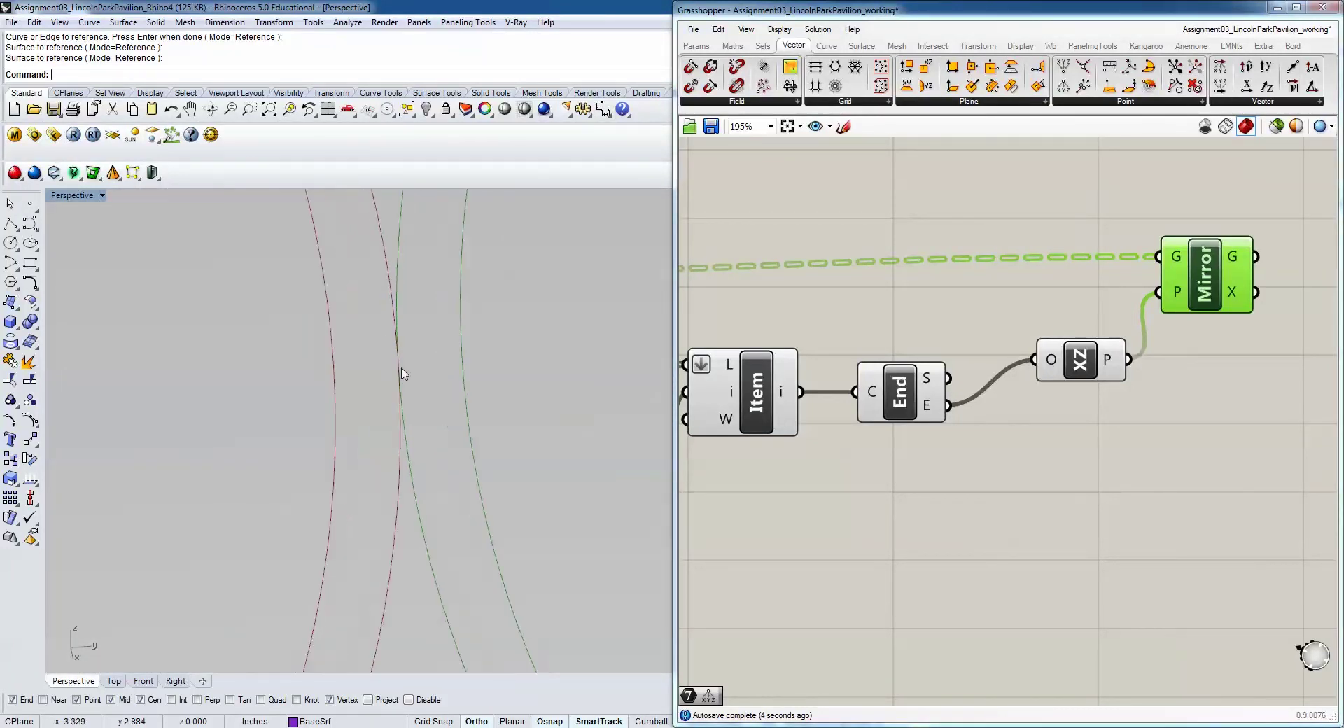
scroll(397, 343, "down", 10)
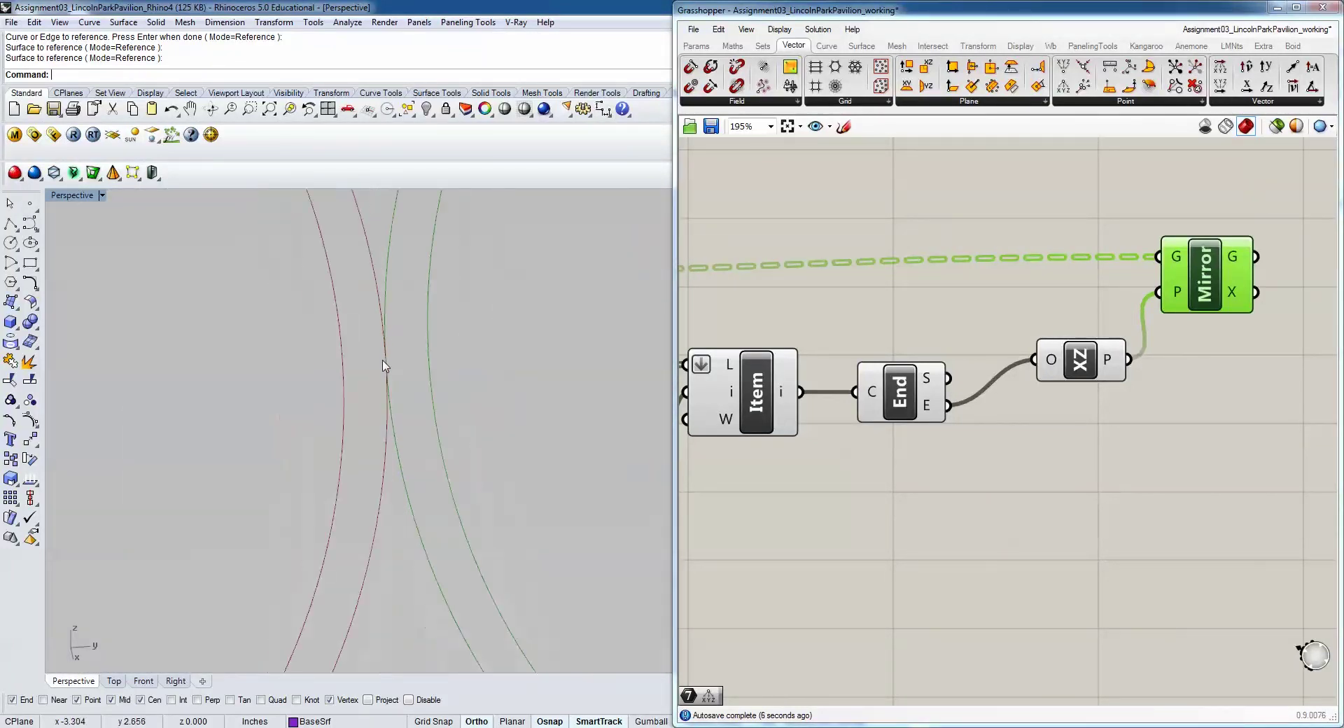
right_click_drag(409, 390, 488, 399)
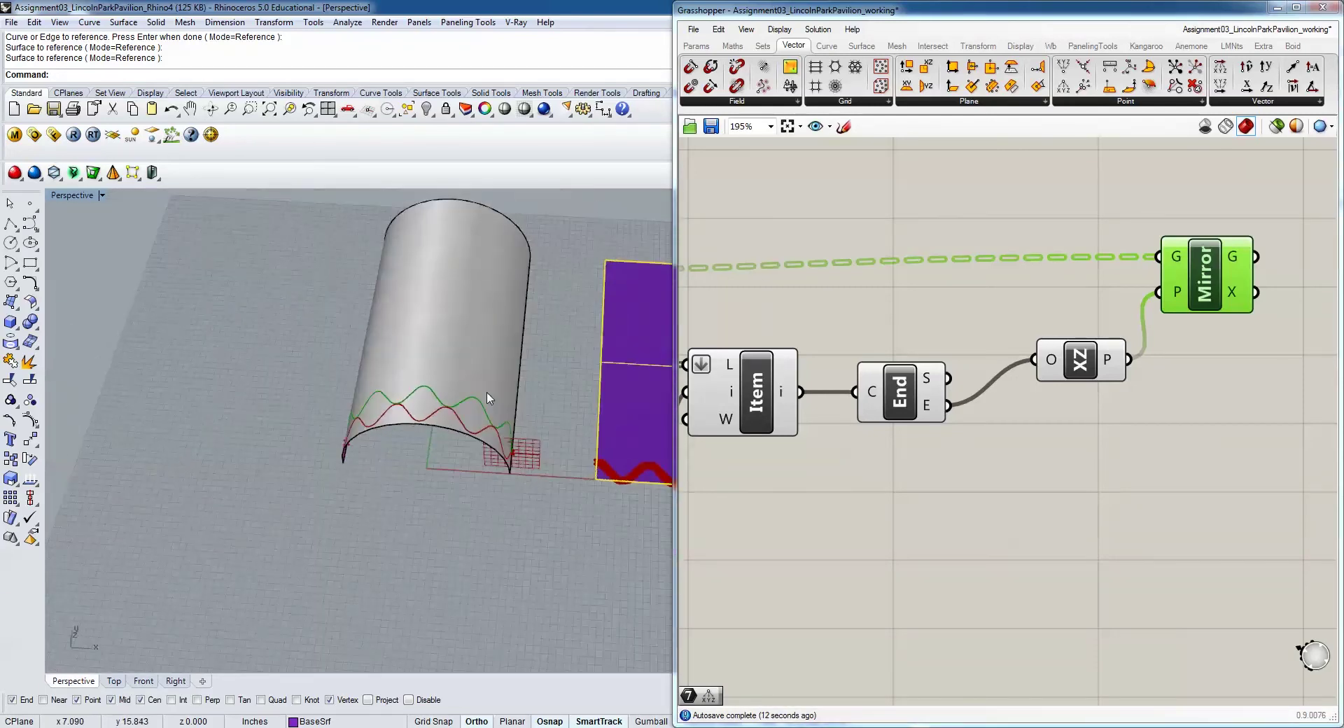
scroll(486, 400, "up", 9)
right_click_drag(476, 447, 354, 368)
scroll(387, 344, "up", 4)
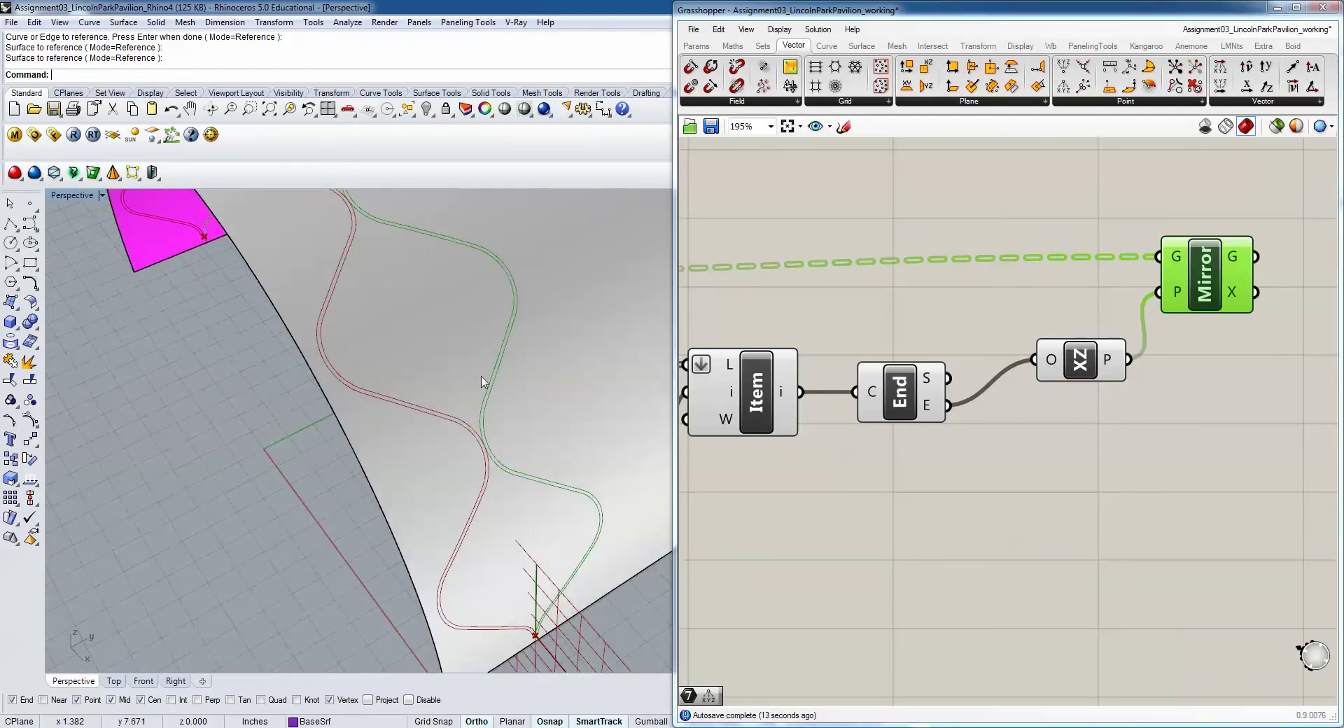
scroll(540, 359, "down", 1)
scroll(537, 375, "up", 3)
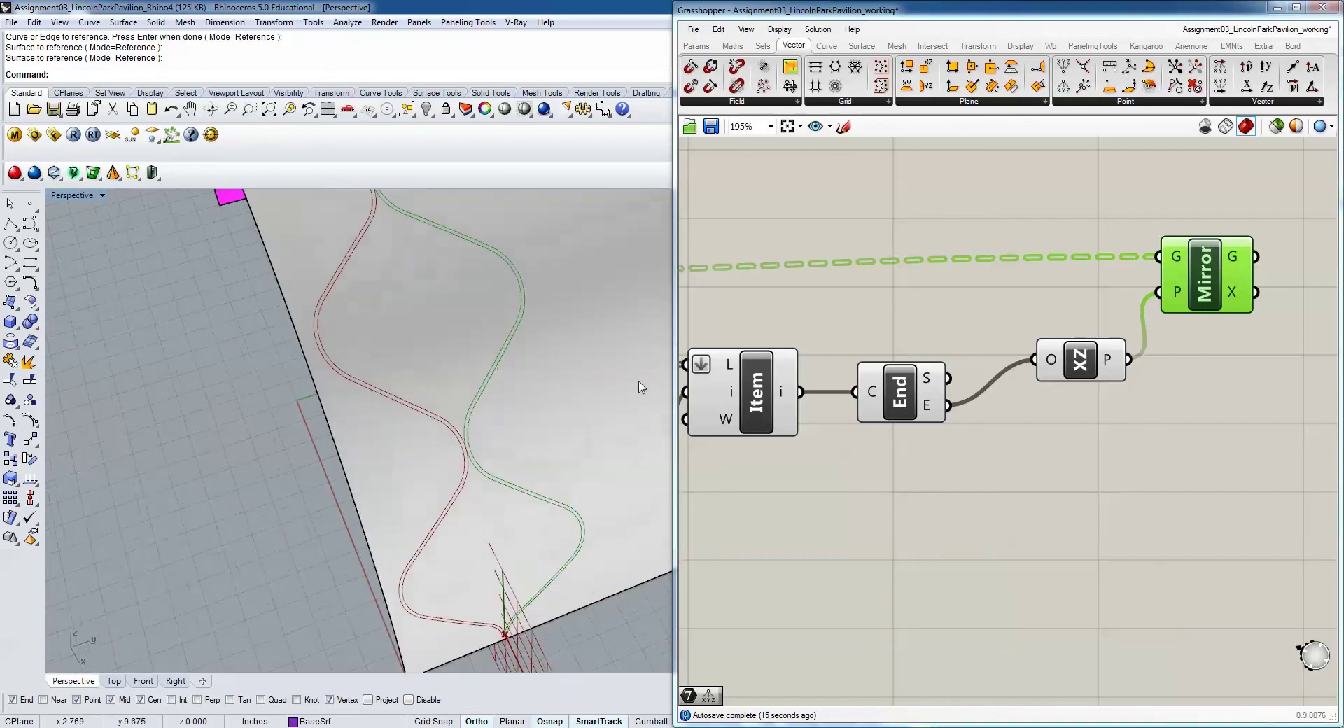
Step: Add a List Item component after Mirror and feed Mirror's G output into its L input
left_click(1065, 542)
scroll(871, 429, "down", 3)
scroll(840, 427, "up", 3)
scroll(840, 427, "down", 3)
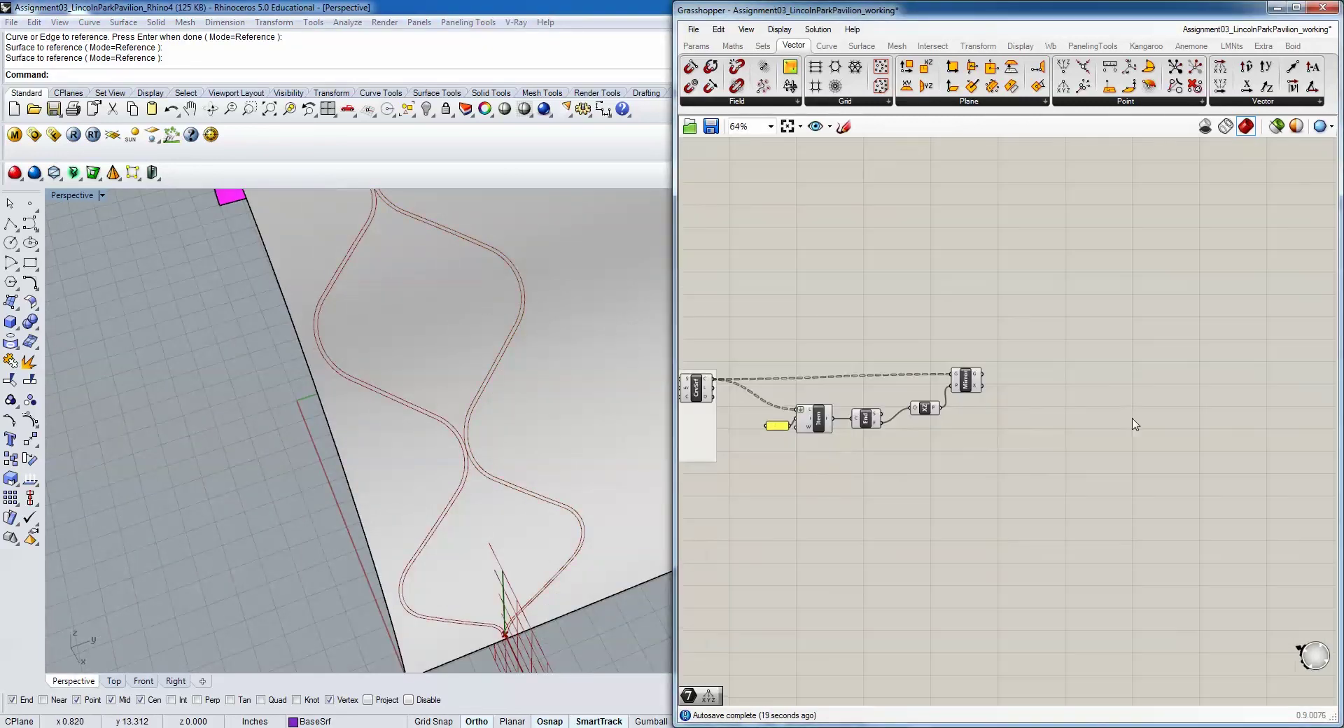
double_click(1042, 427)
type("li")
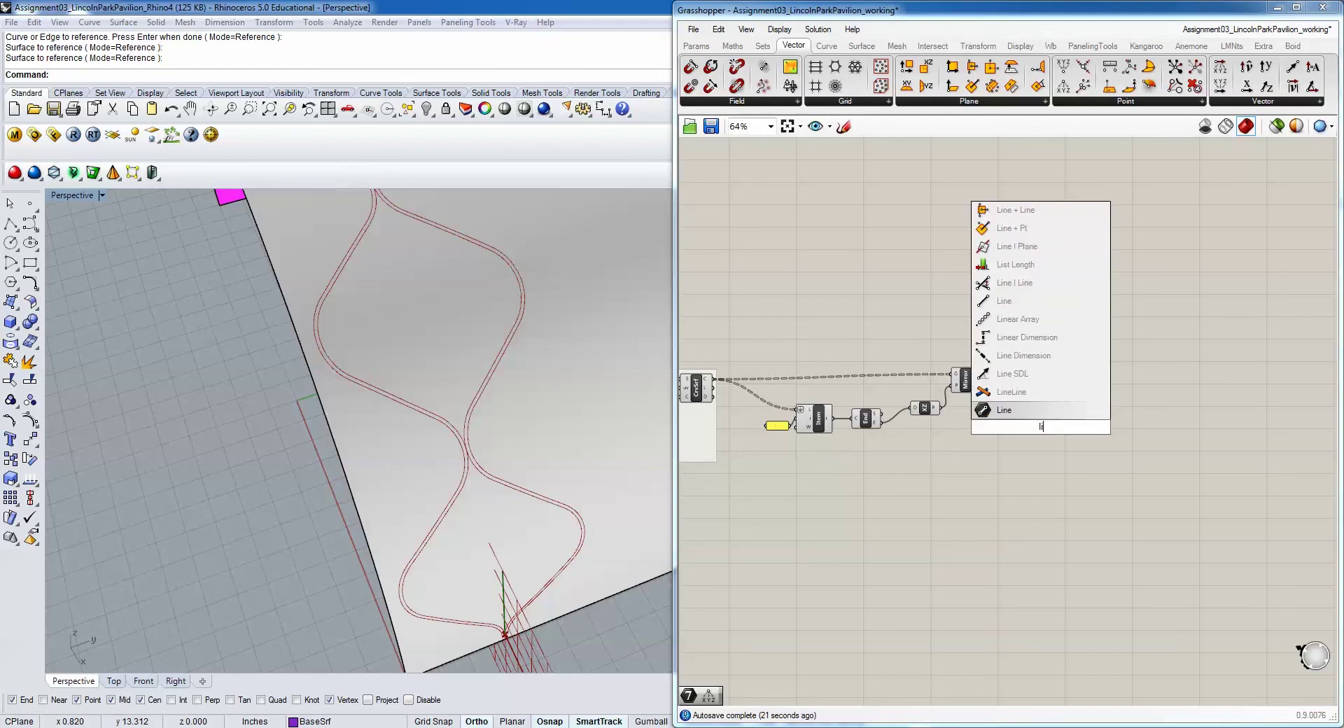
type("st item")
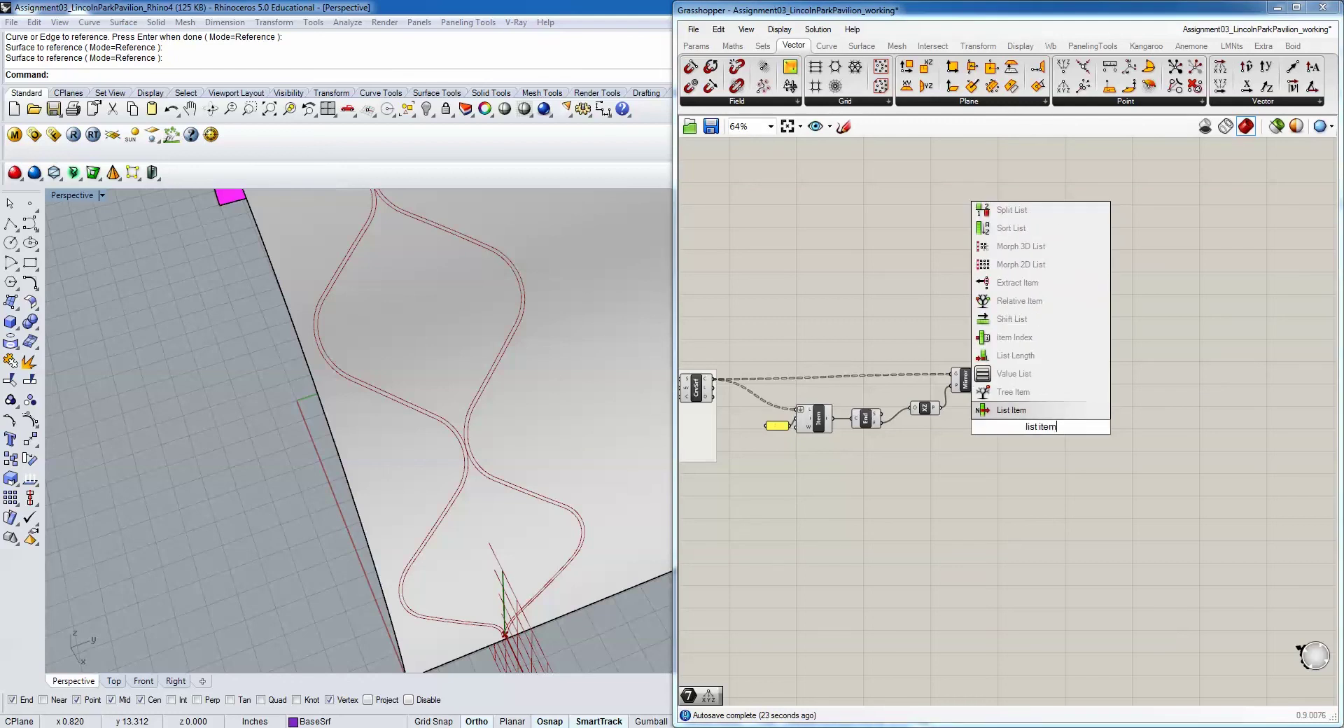
left_click(1027, 410)
scroll(1027, 411, "up", 5)
left_click_drag(1050, 457, 1054, 413)
left_click_drag(889, 299, 1020, 385)
left_click(918, 434)
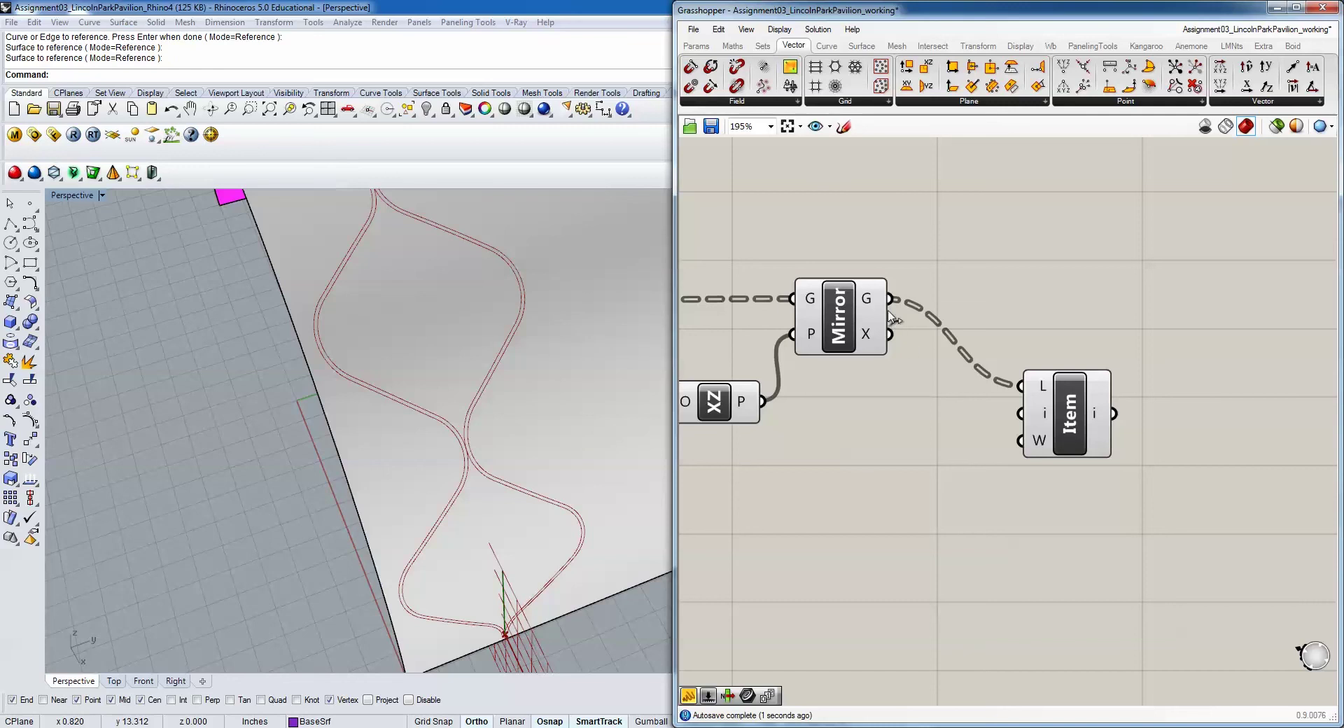
Step: Flatten the new List Item's L input and inspect the mirrored curves near their contact with the original pair
right_click(1045, 384)
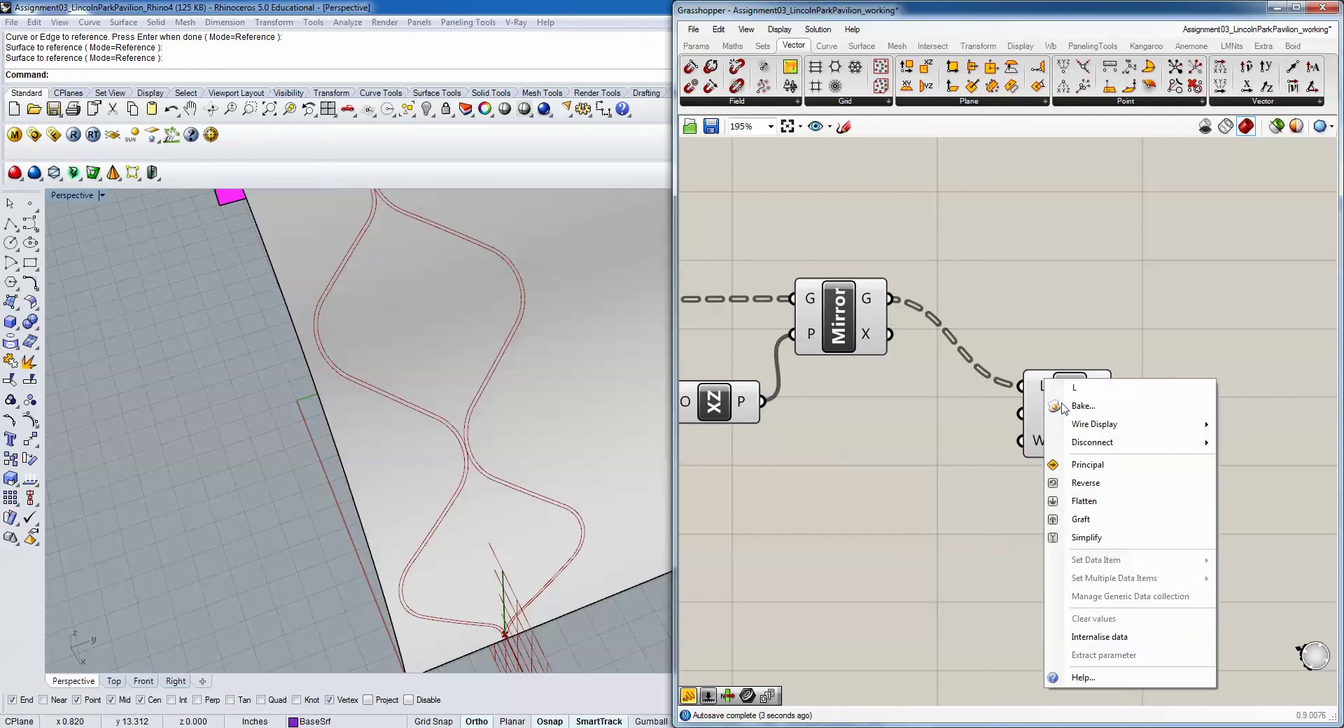
left_click(1073, 499)
left_click_drag(1094, 430, 1099, 440)
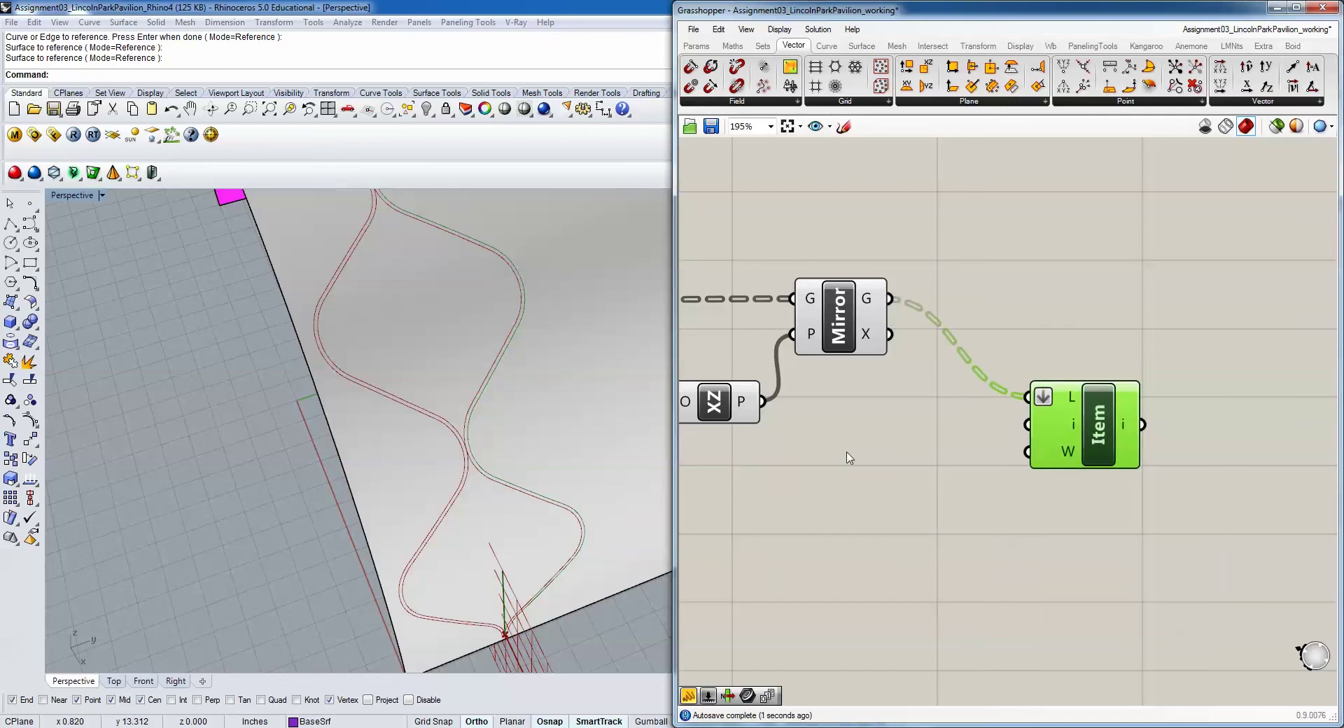
scroll(465, 465, "up", 5)
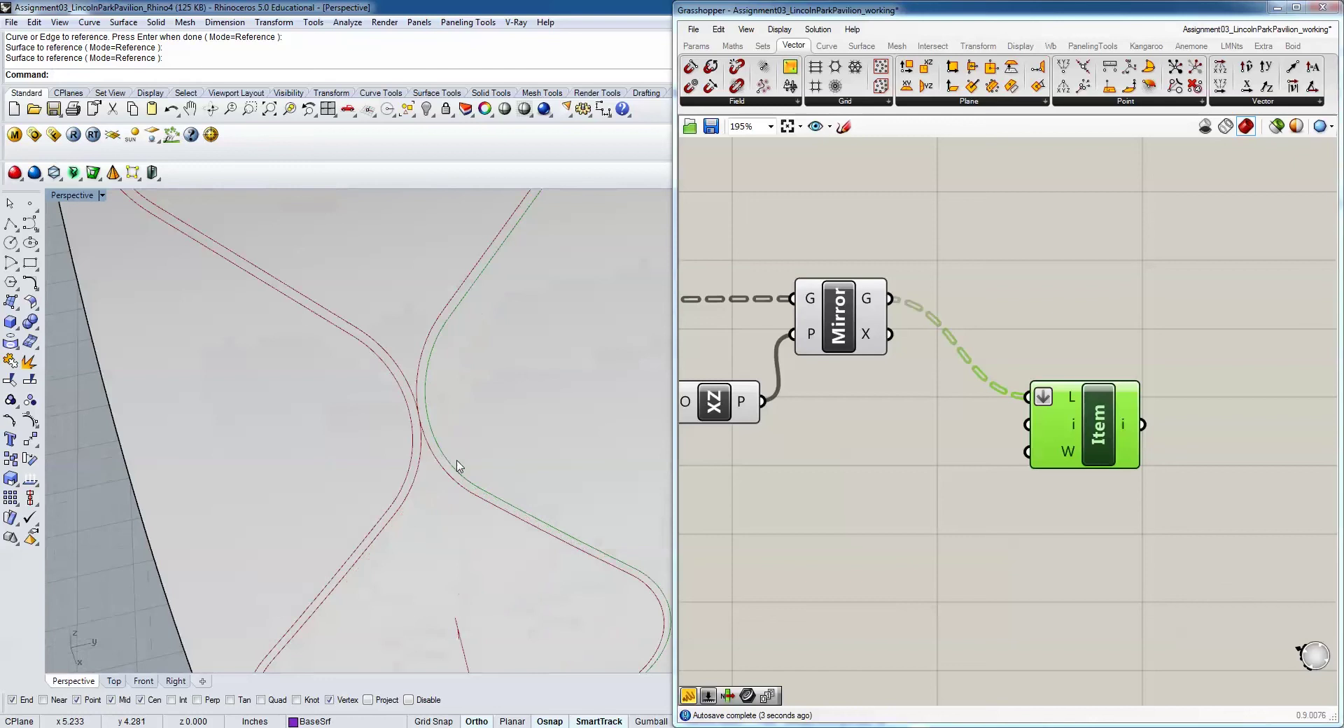
scroll(456, 468, "down", 2)
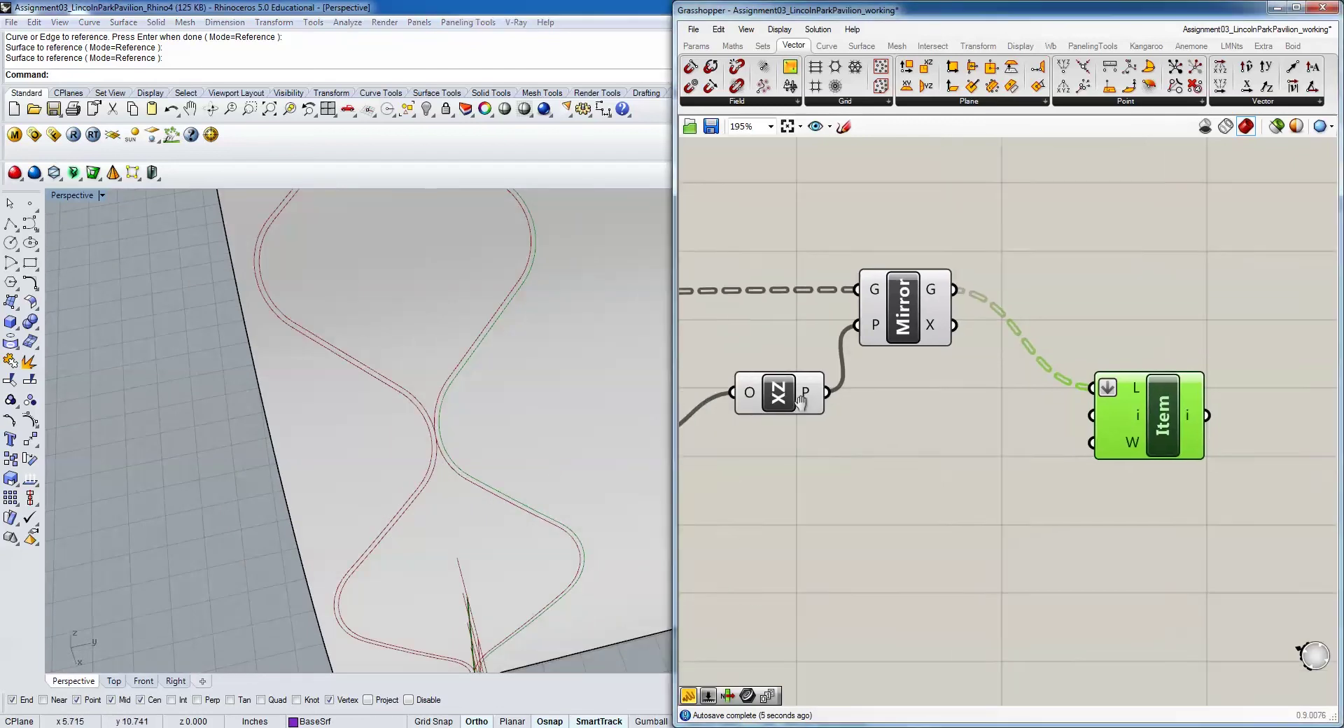
Step: Duplicate the panel containing 1 and feed the copy into the new List Item's i input
scroll(770, 429, "down", 3)
scroll(773, 428, "up", 5)
left_click(787, 425)
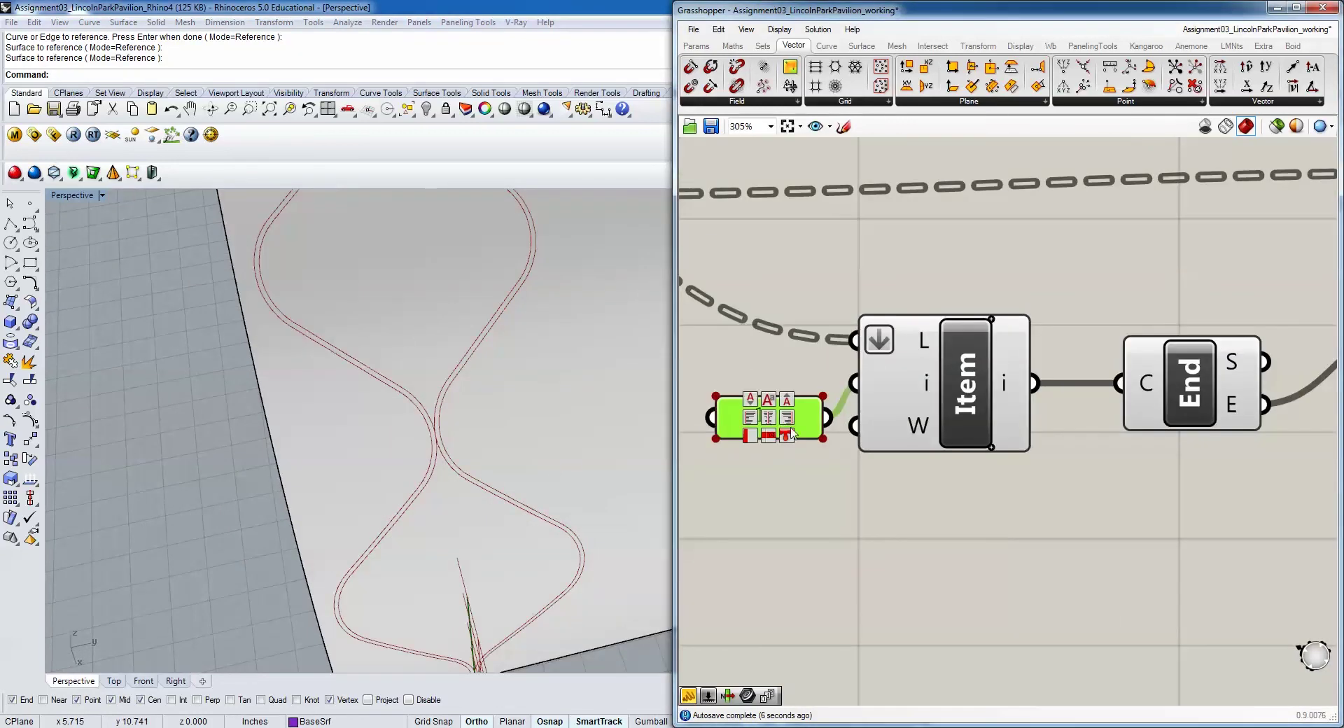
key("ctrl+c")
key("ctrl+v")
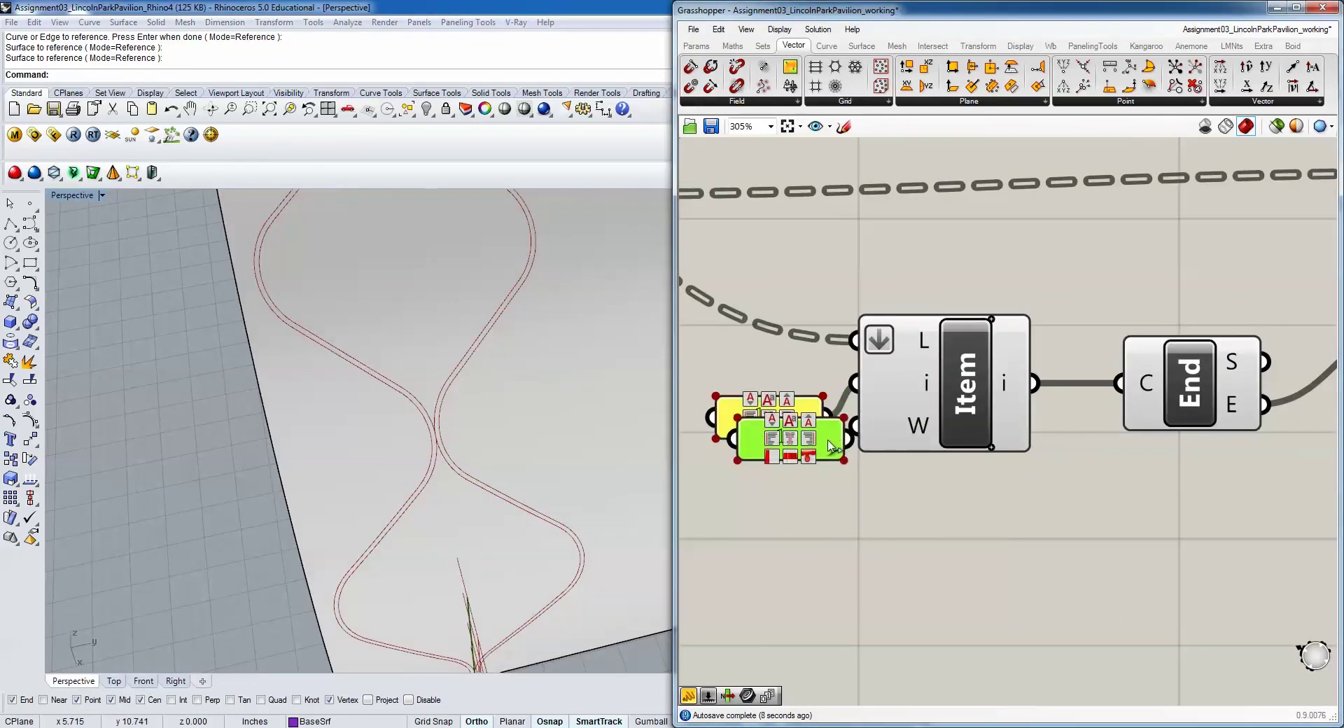
scroll(796, 453, "down", 5)
scroll(795, 453, "up", 3)
left_click_drag(783, 450, 1138, 437)
scroll(774, 458, "down", 4)
scroll(1061, 427, "up", 4)
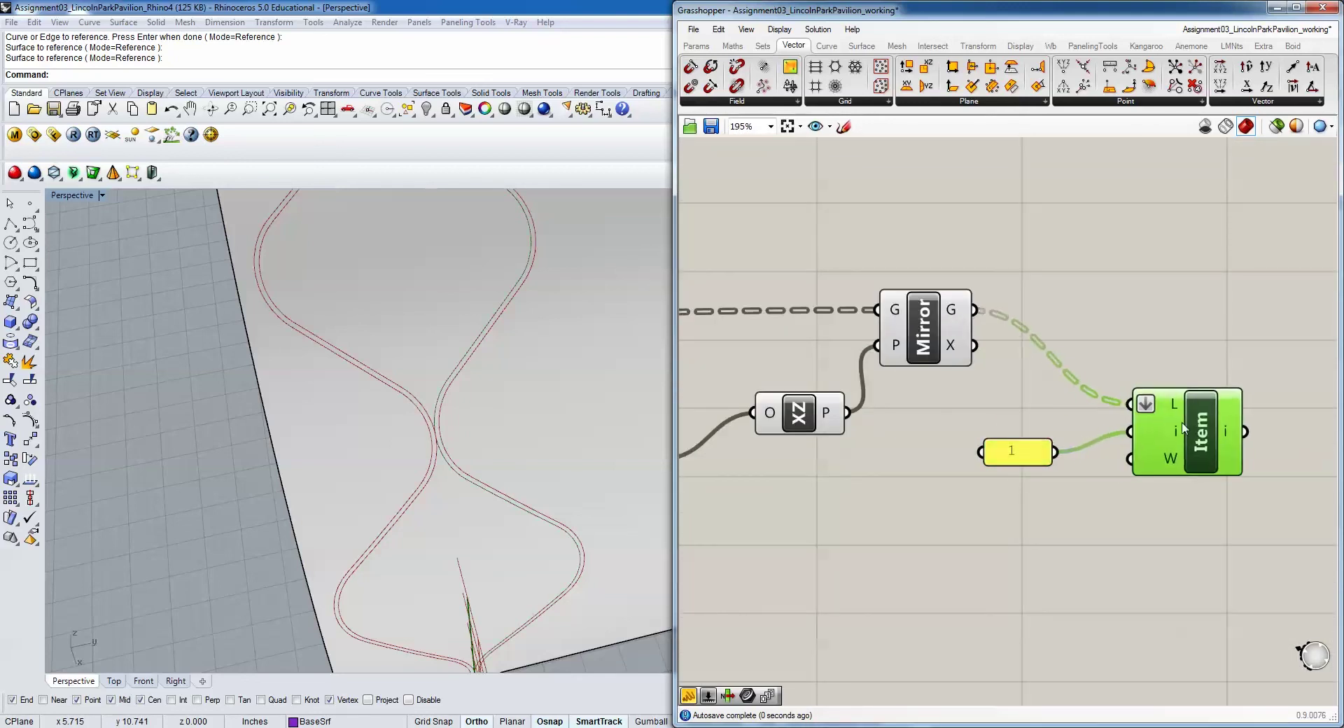
Step: Move both List Items and their index panels lower on the canvas, clear of the other components
right_click_drag(1058, 435, 1024, 422)
scroll(1147, 417, "down", 3)
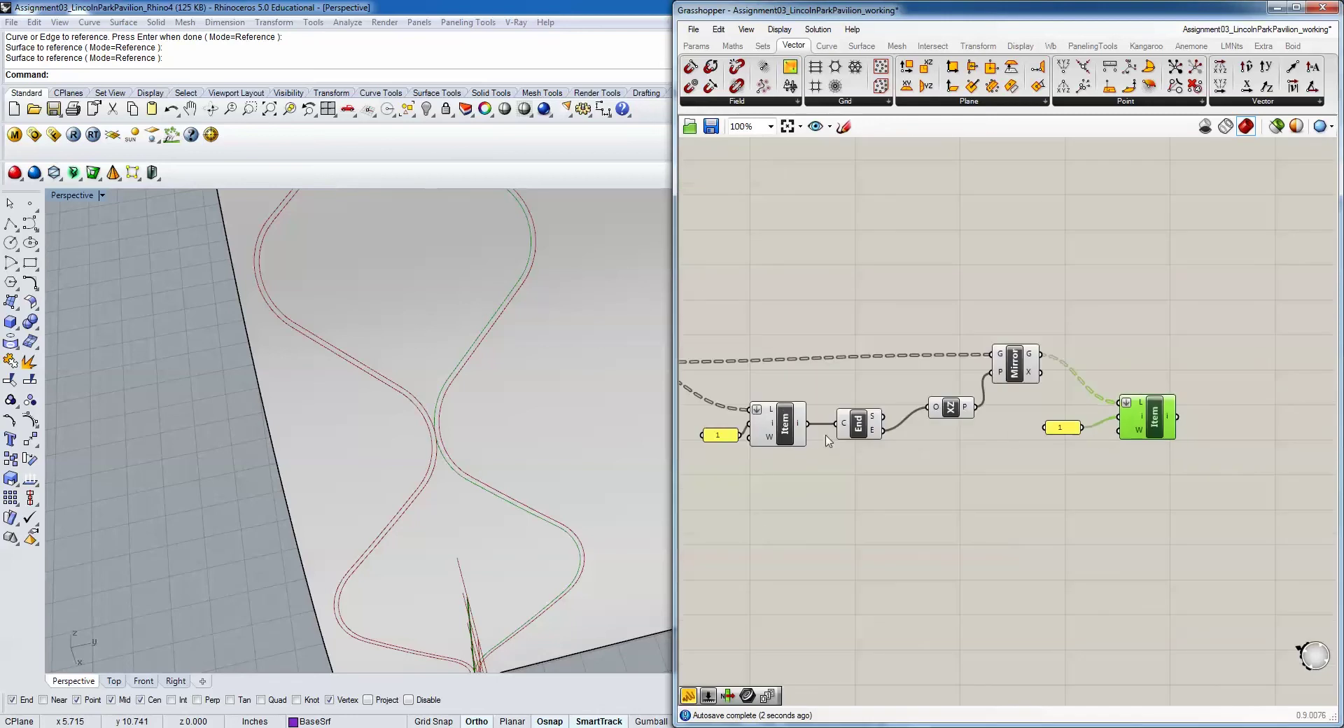
left_click(782, 424)
left_click_drag(783, 425, 782, 486)
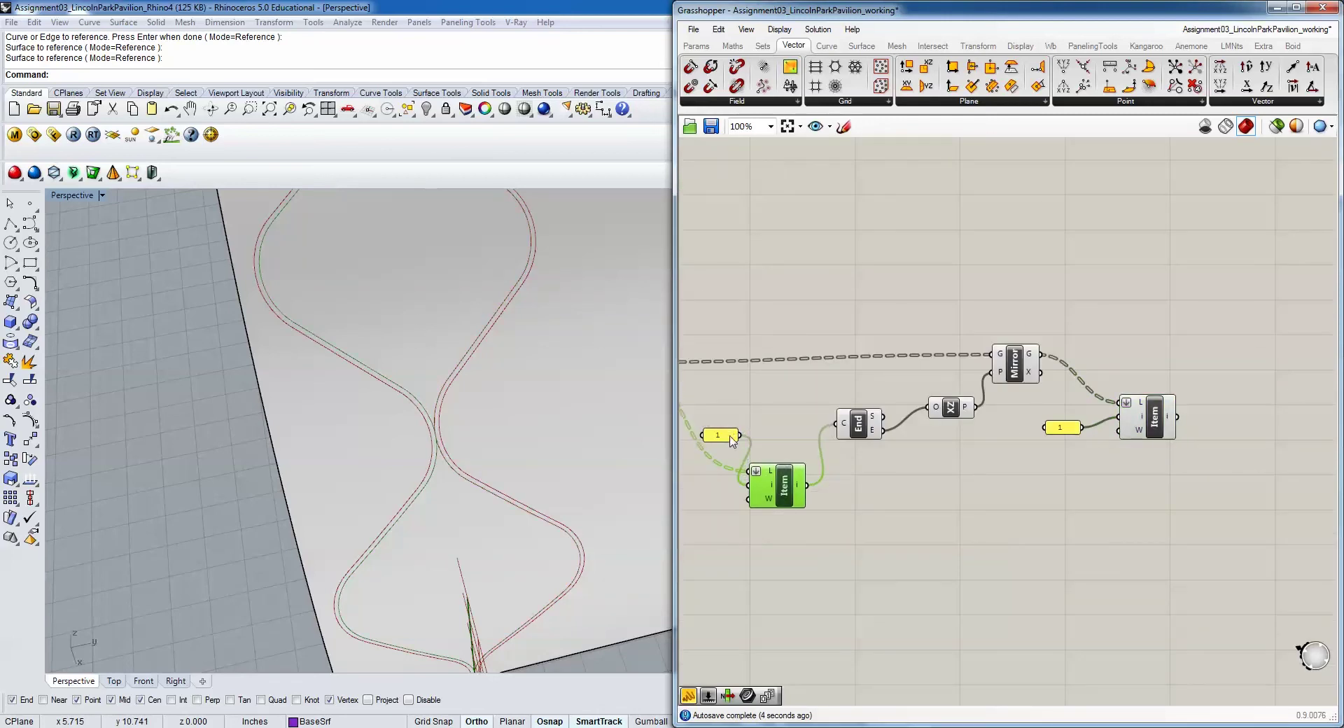
left_click_drag(732, 440, 723, 496)
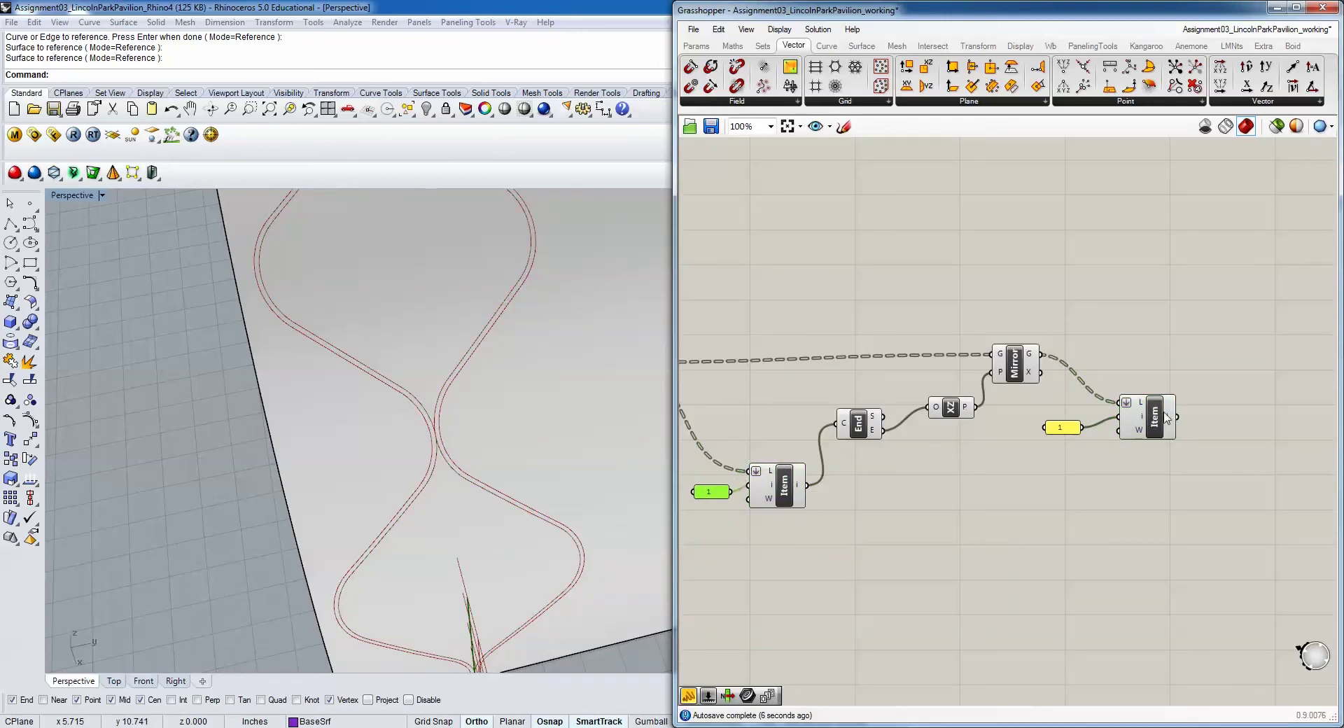
left_click_drag(1197, 376, 1061, 479)
left_click_drag(1152, 420, 1152, 472)
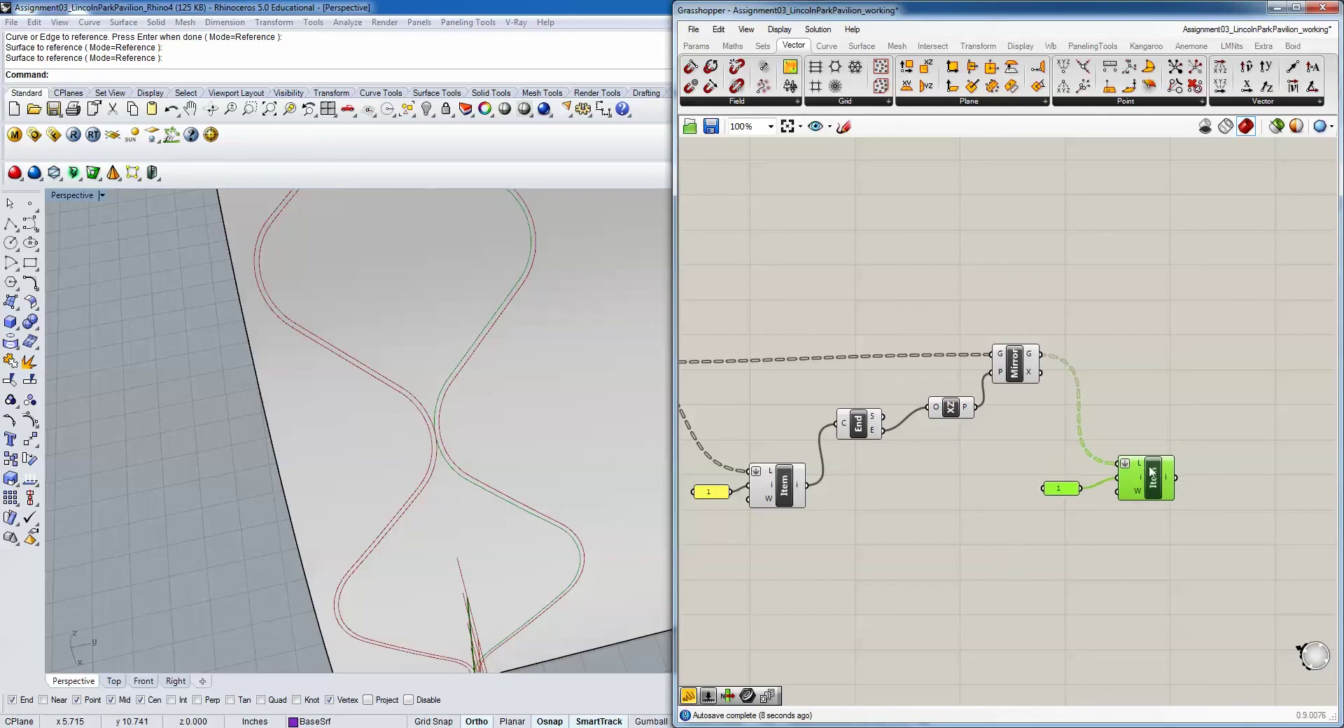
Step: Turn off the preview of End Points, XZ Plane and Mirror, and highlight the curves picked by both List Items
left_click_drag(1072, 296, 847, 468)
right_click(821, 314)
left_click(869, 357)
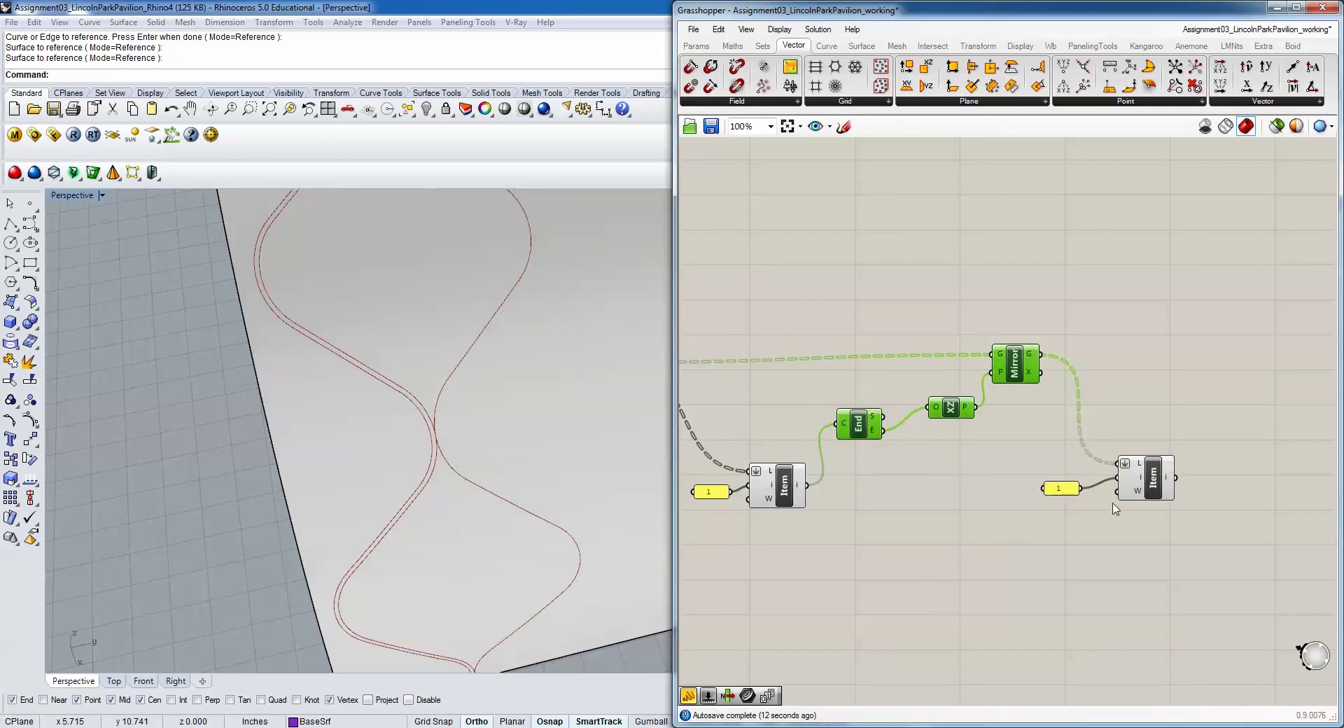
left_click(1151, 484)
left_click(784, 489, "shift")
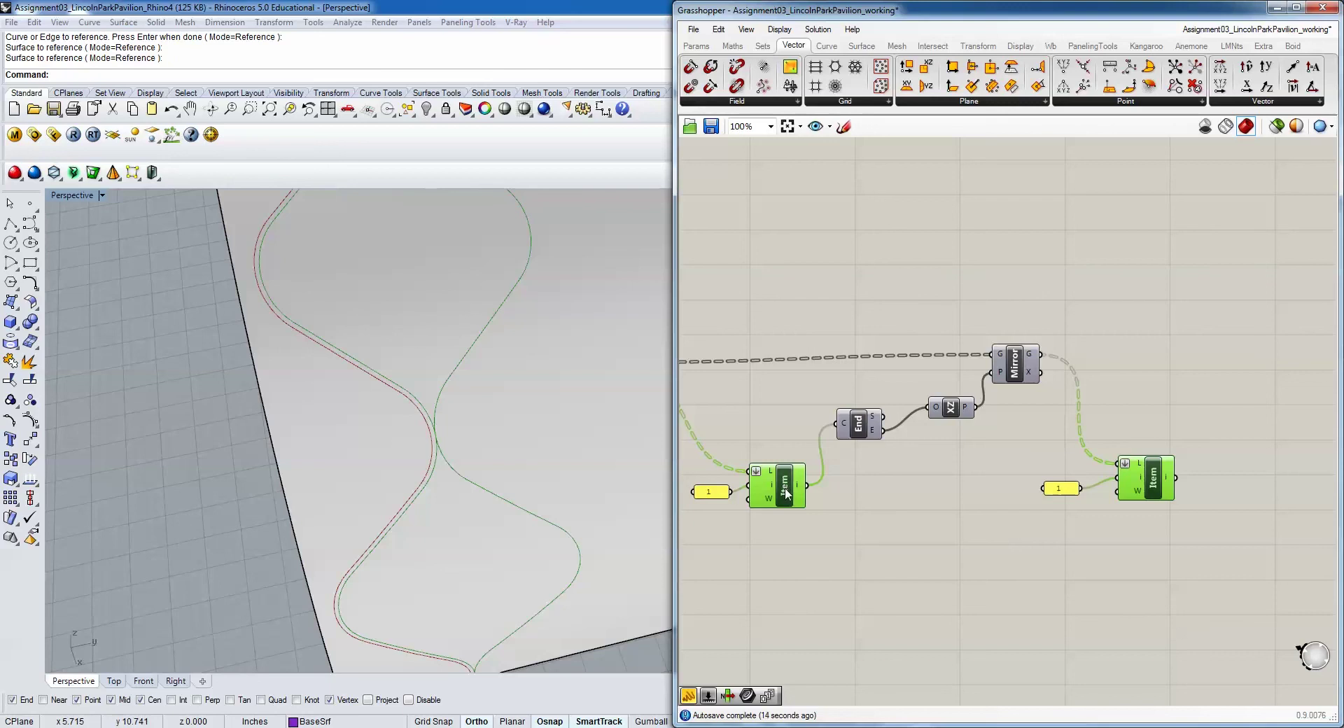
Step: Group both List Items and their panels together with End Points, XZ Plane and Mirror
scroll(1020, 436, "down", 2)
left_click_drag(1214, 301, 899, 485)
right_click(912, 363)
left_click(952, 508)
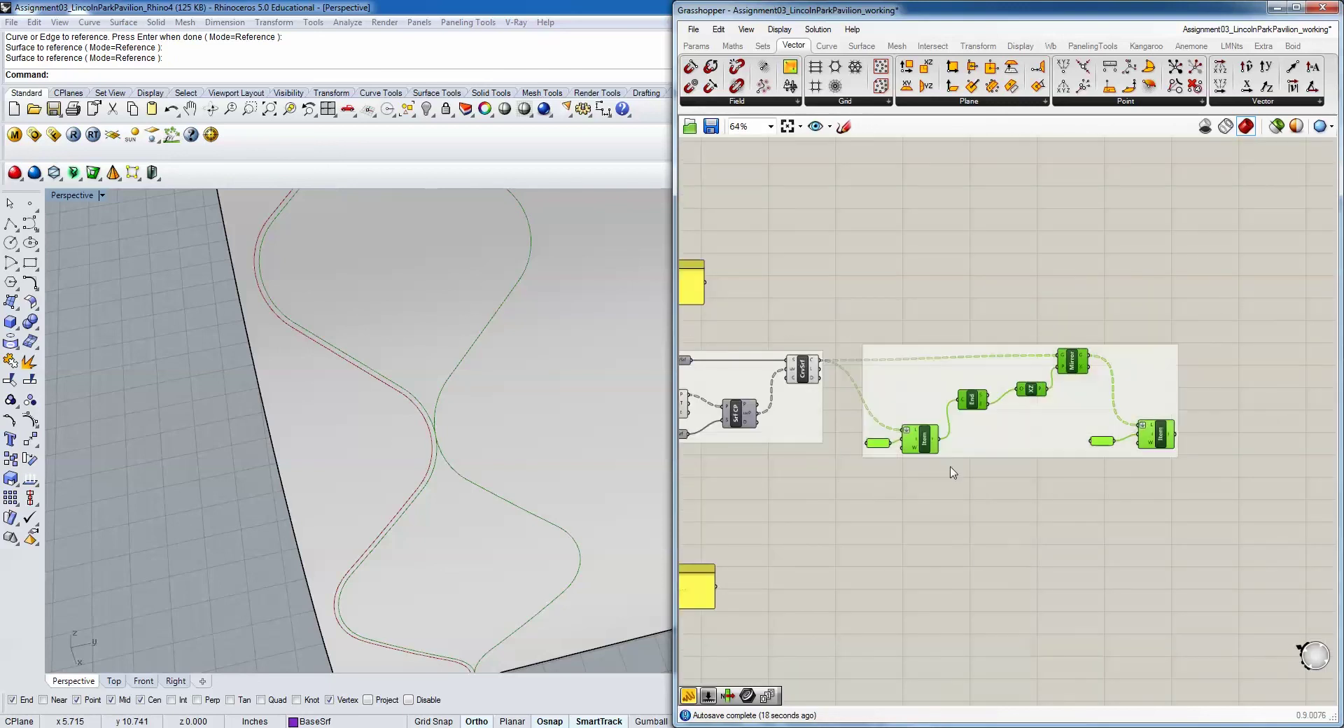
scroll(987, 424, "up", 3)
right_click_drag(974, 439, 1005, 436)
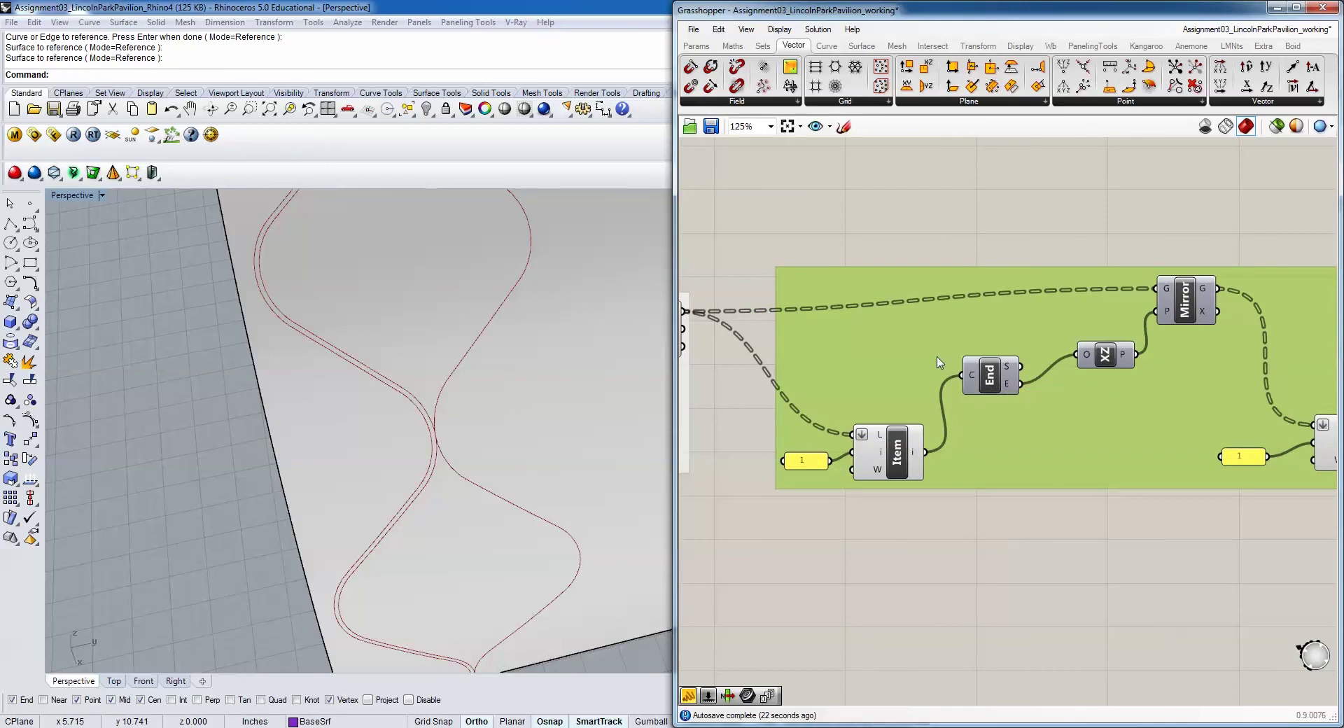
Step: Review the grouped mirroring components and their connections from CrvSrf through to the last List Item
scroll(945, 354, "down", 5)
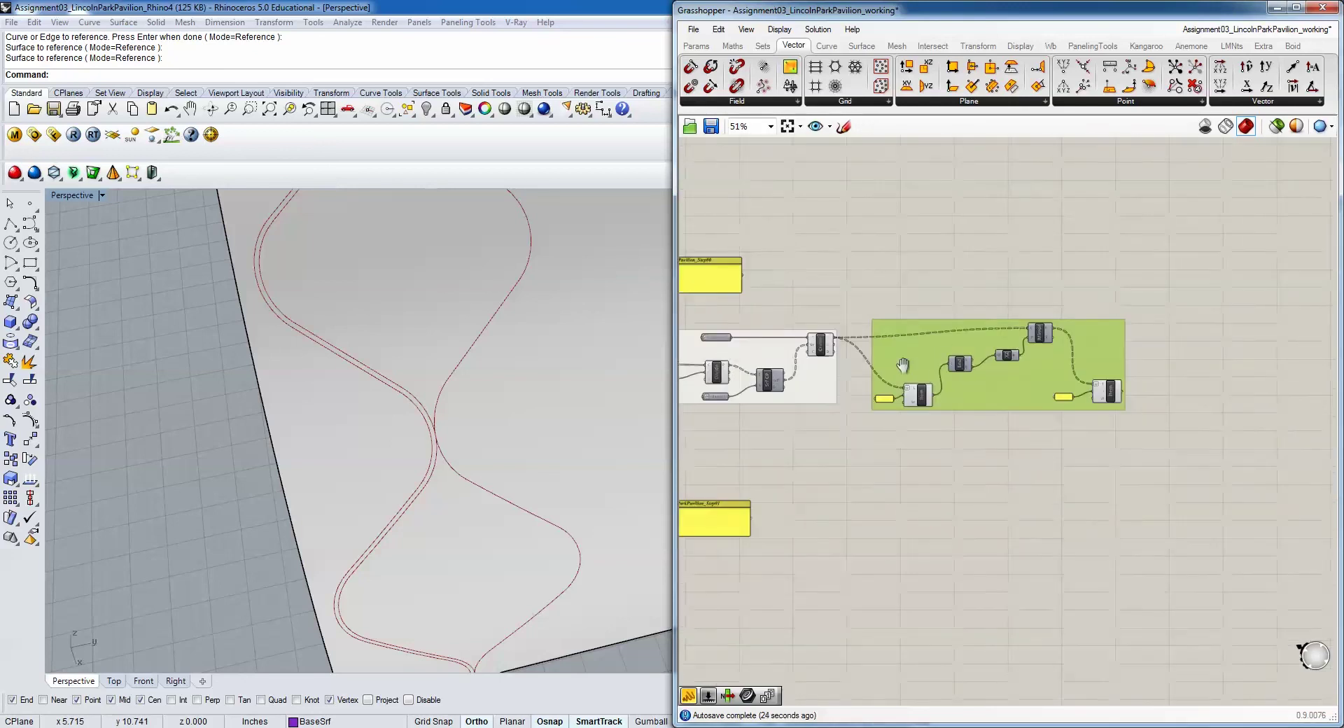
right_click_drag(934, 364, 991, 321)
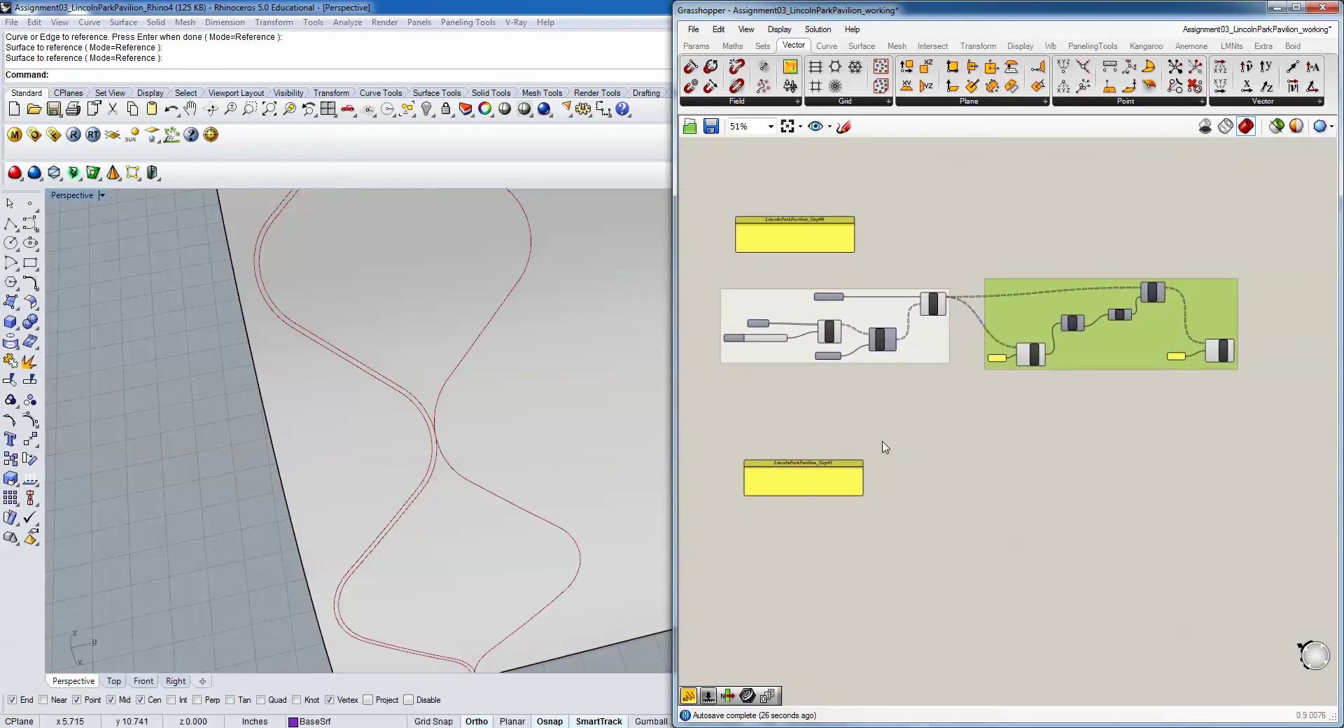
scroll(1035, 319, "up", 1)
scroll(1042, 361, "up", 5)
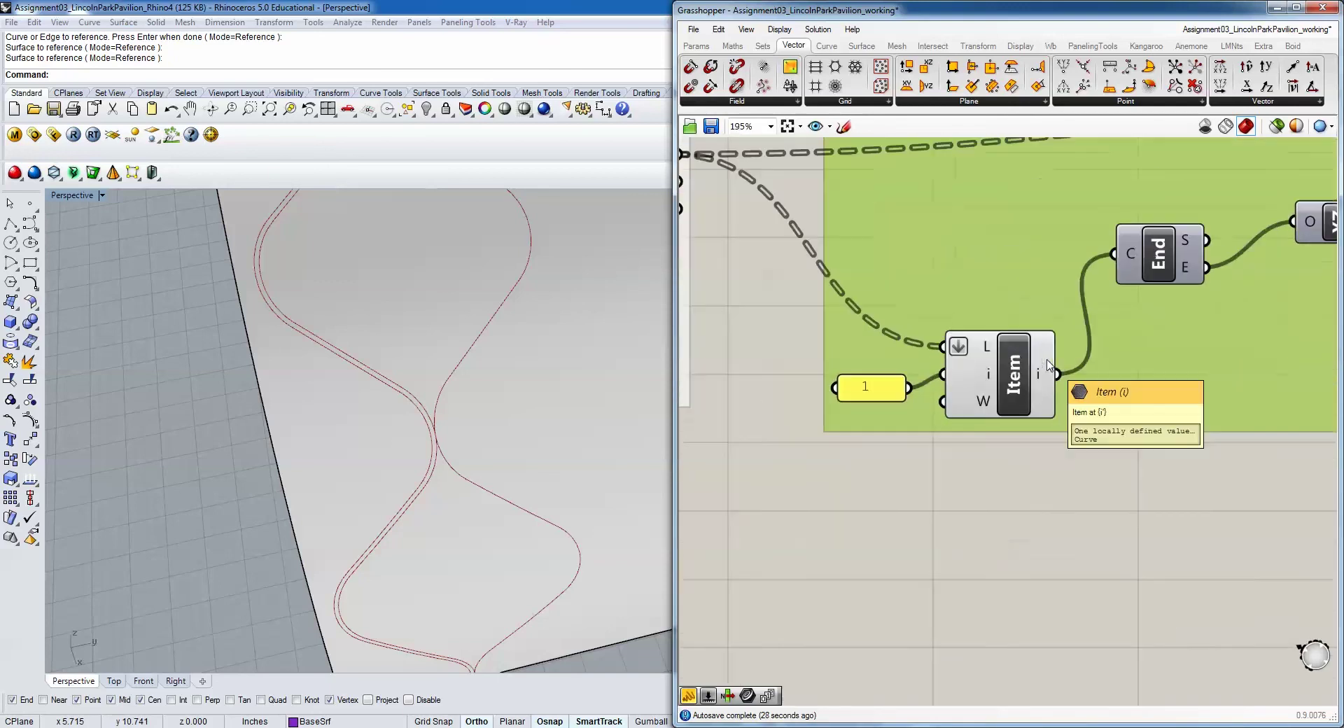
right_click_drag(1050, 369, 952, 424)
scroll(1052, 322, "down", 2)
right_click_drag(1057, 319, 1008, 352)
scroll(1148, 329, "down", 2)
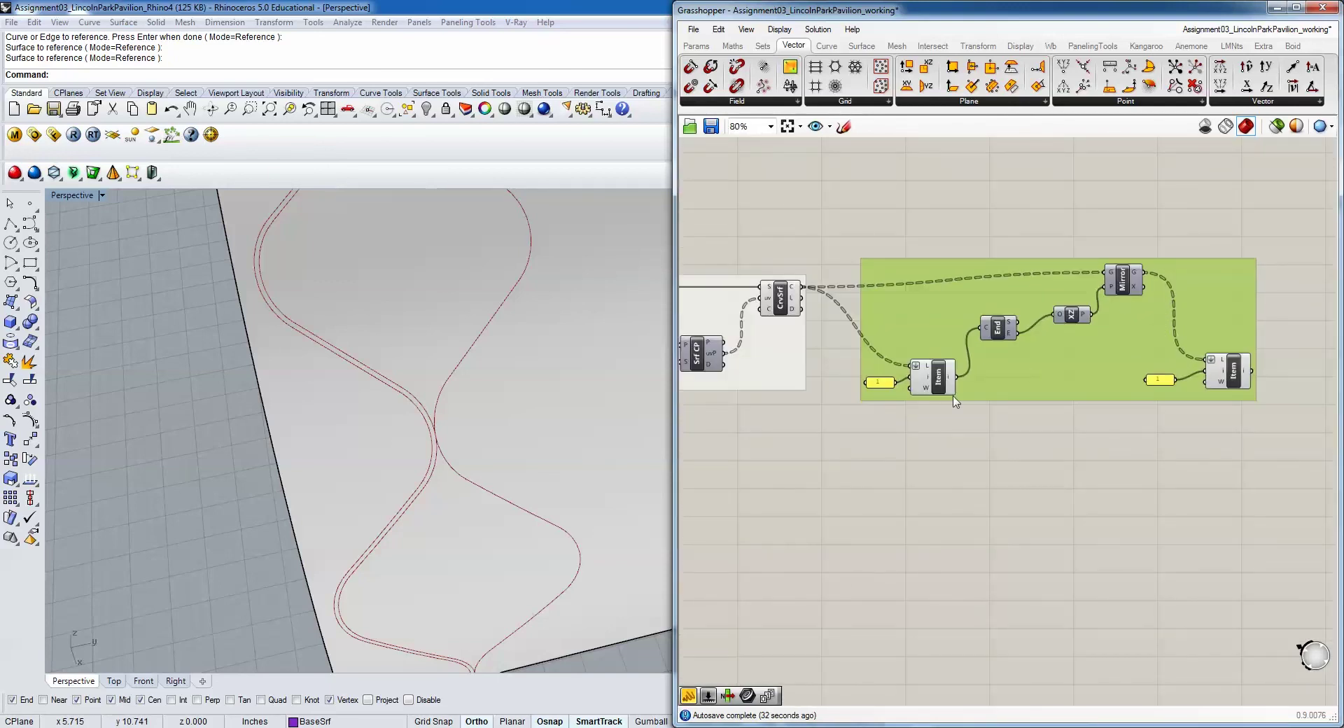
right_click_drag(955, 401, 1039, 411)
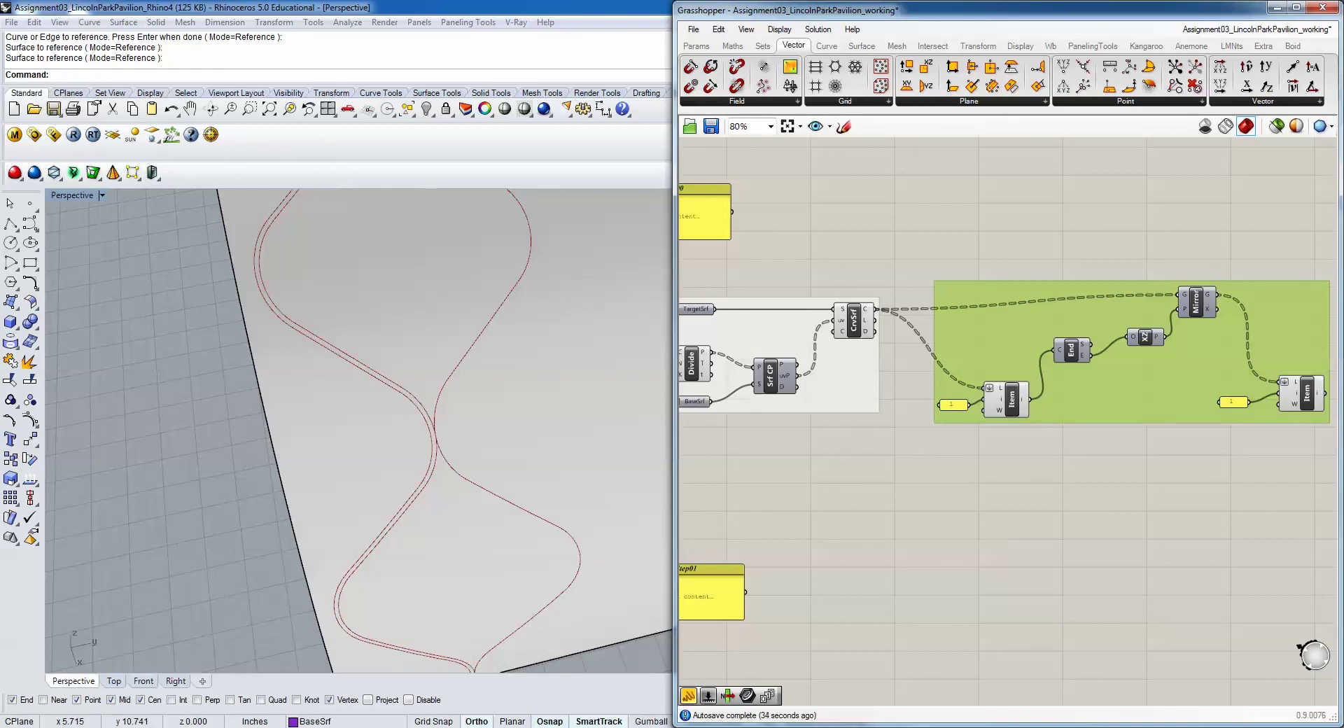